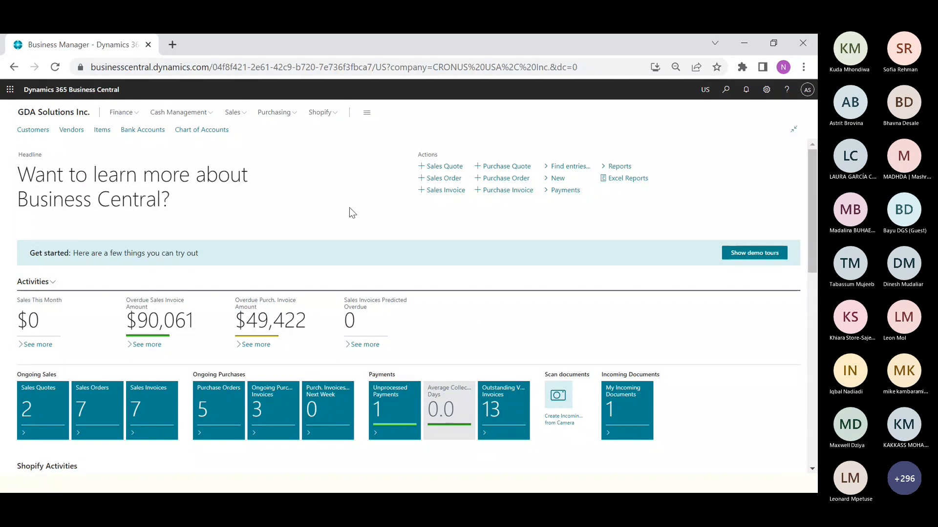
- Create a new blanket sales order for the customer Missouri Network LLC
click(233, 112)
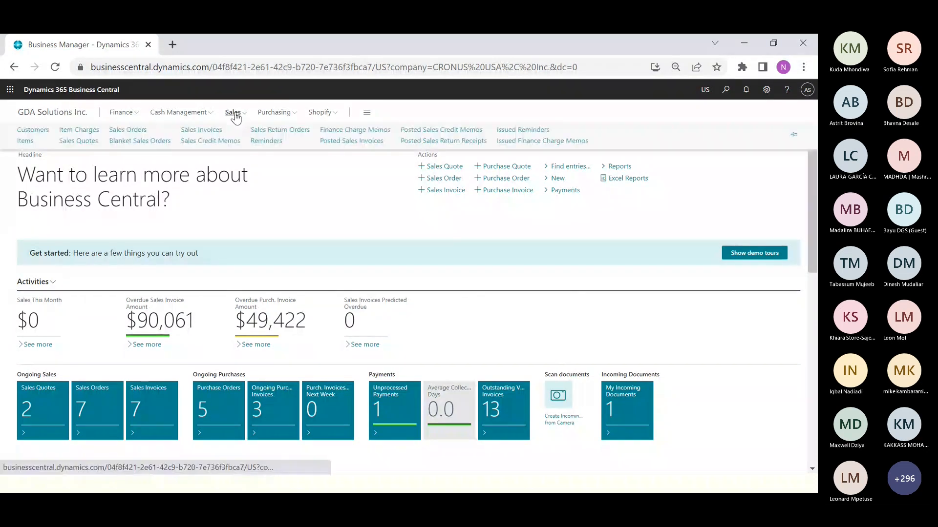
click(141, 141)
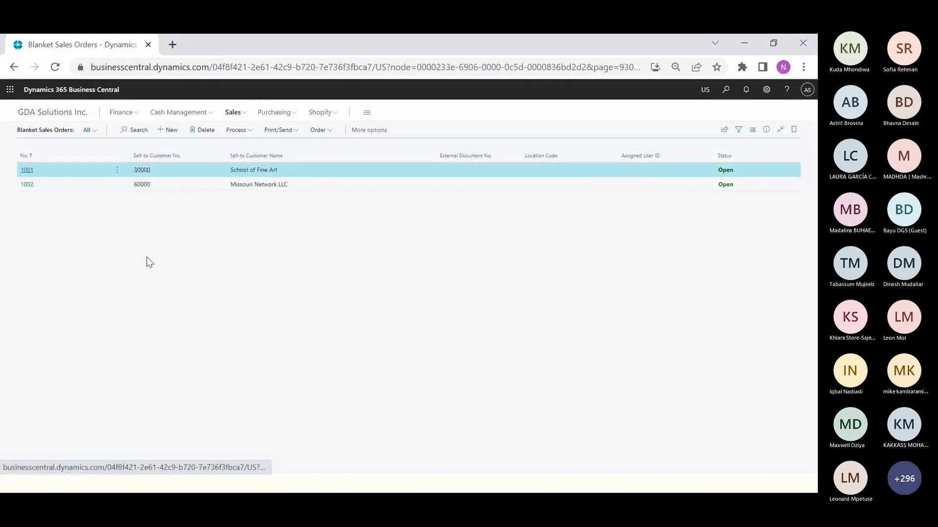
click(171, 130)
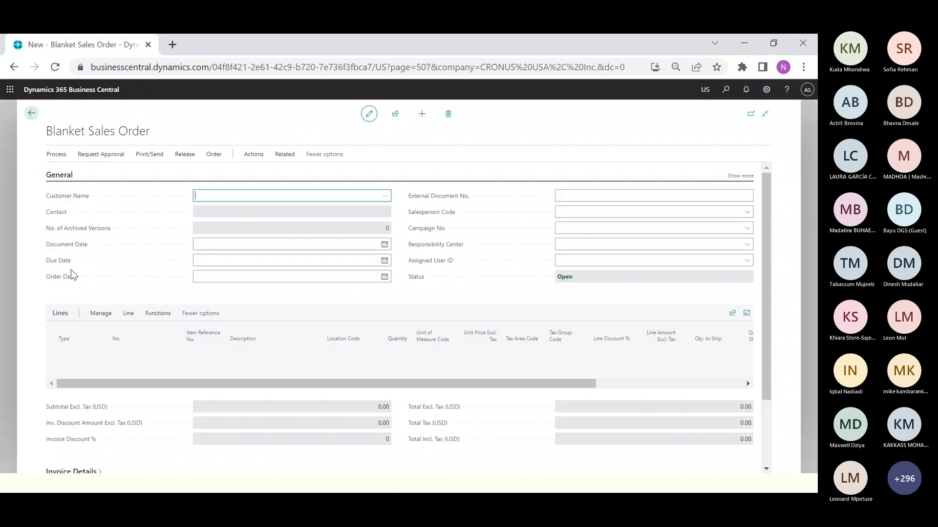
click(386, 196)
click(153, 250)
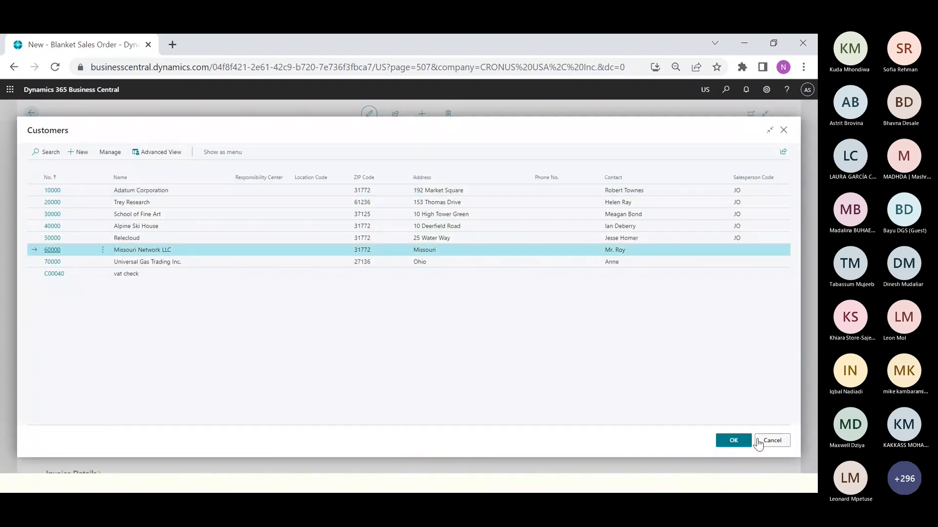
click(734, 442)
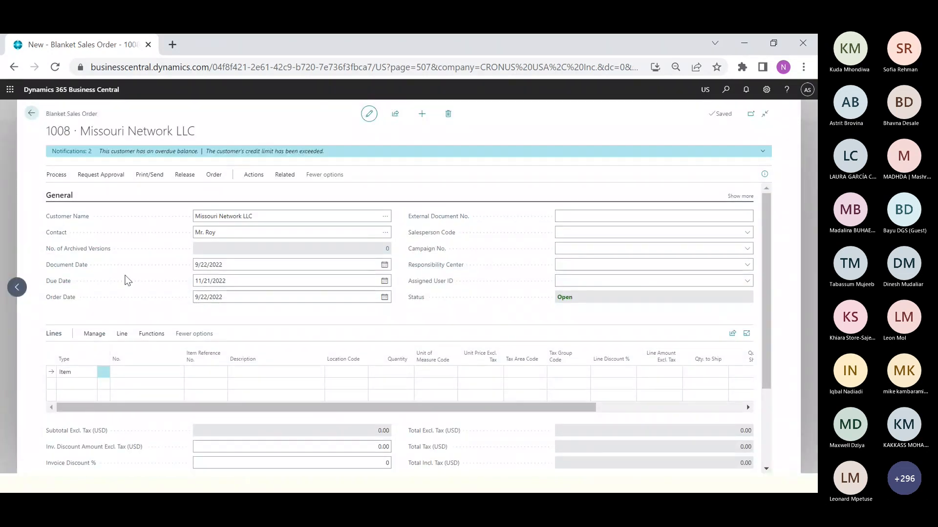
- Add the laptop item AS-LAPTOP 200 to the first line of the blanket sales order
click(135, 371)
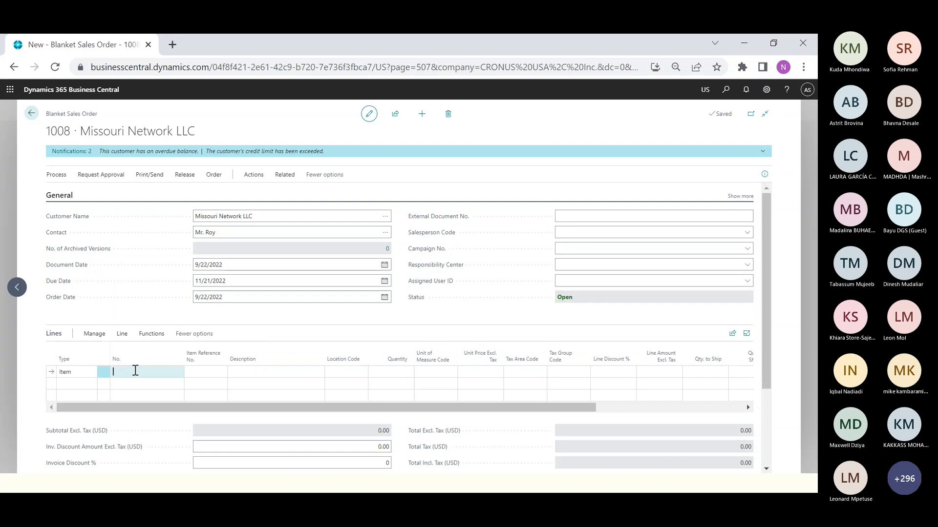
text(laptop)
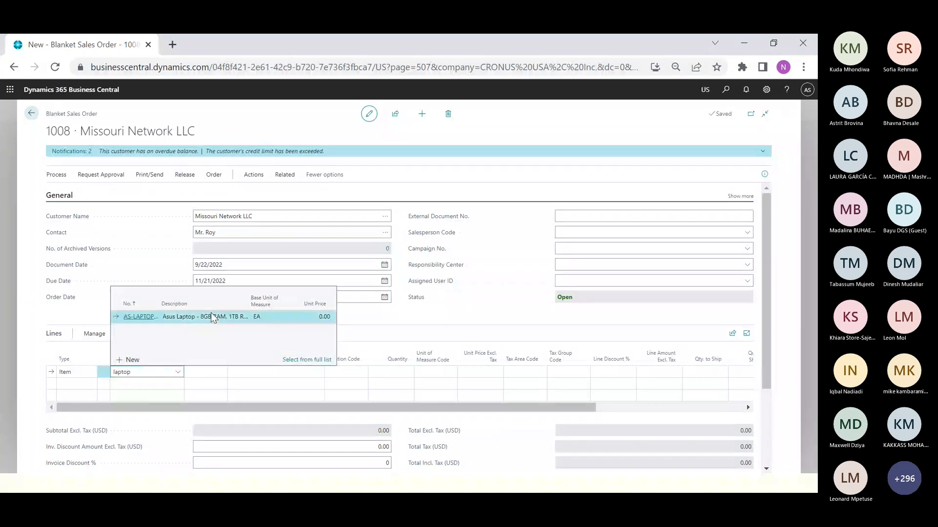
click(211, 313)
key(Tab)
key(Tab)
key(Tab)
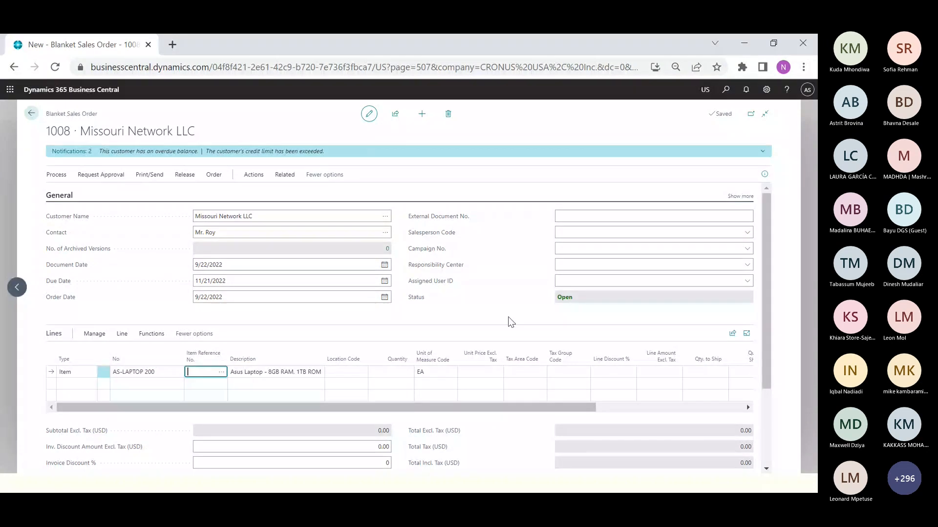
key(Tab)
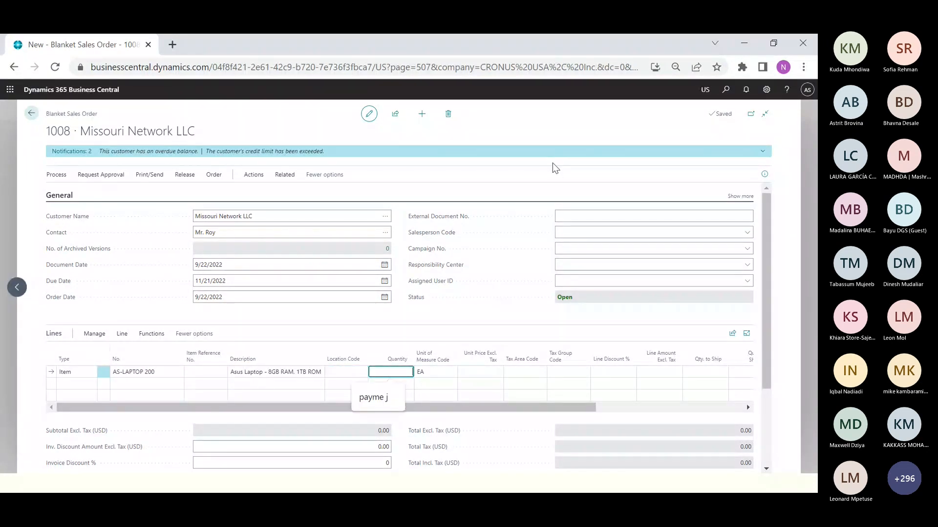
- Dismiss the overdue balance and credit limit notifications on the blanket sales order
click(761, 154)
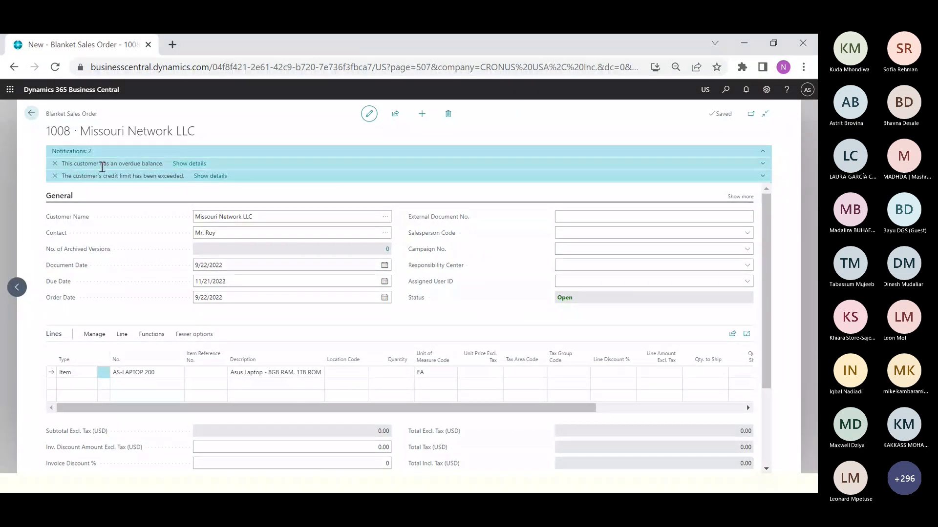
click(55, 163)
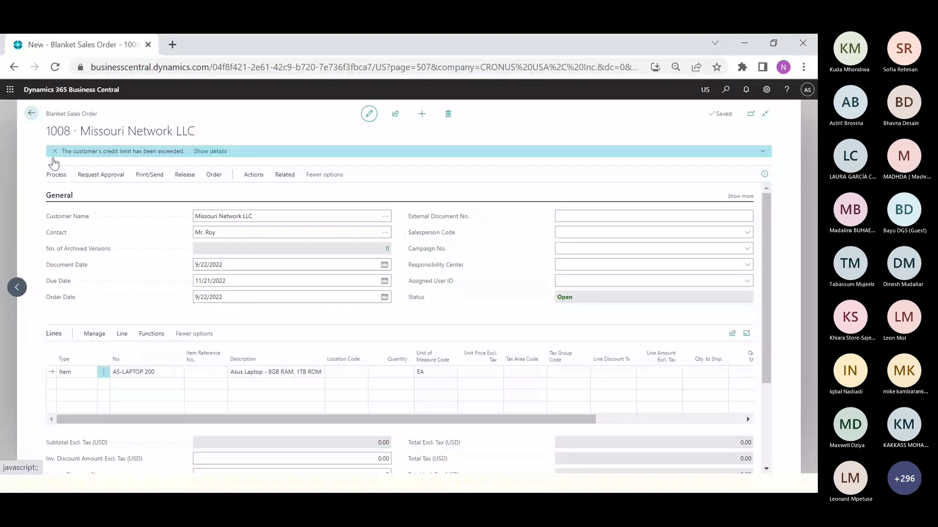
click(55, 151)
- Set the laptop line's quantity to 1,000
click(373, 350)
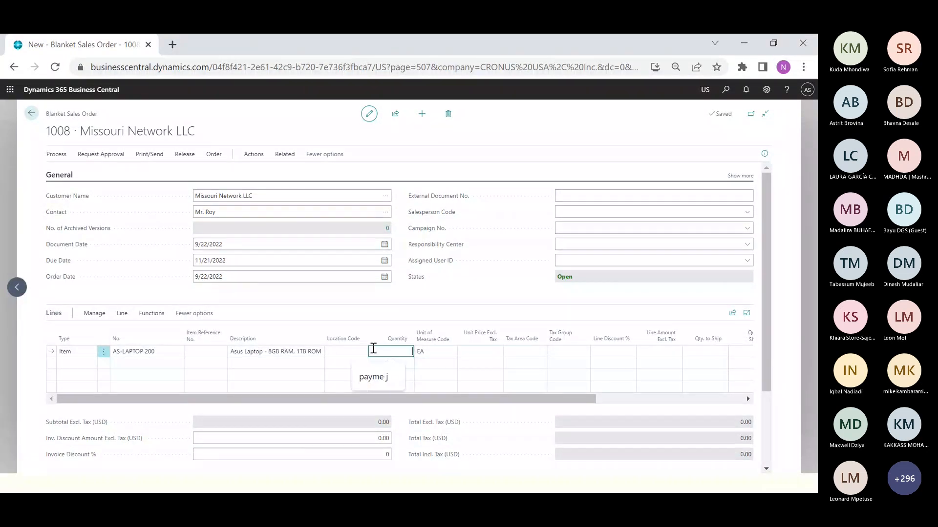
text(1000)
key(Tab)
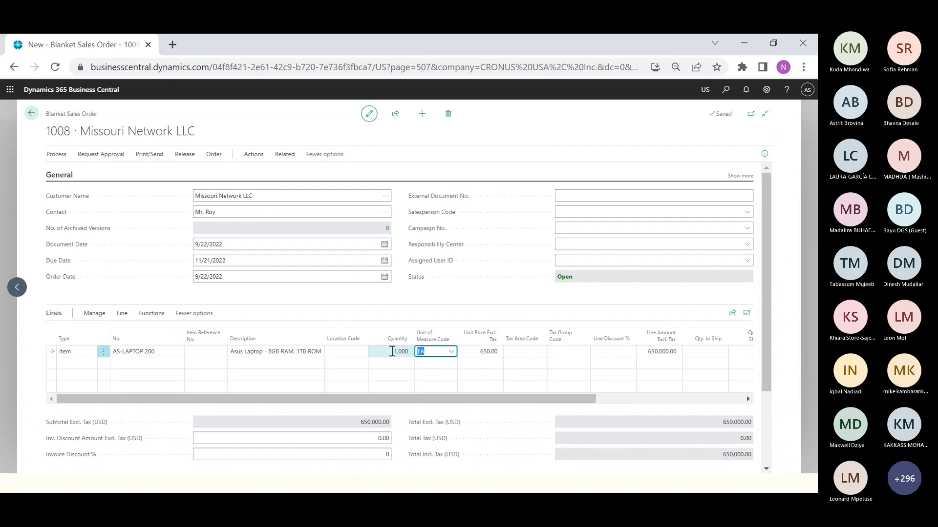
- Set the first laptop line's quantity to 250
click(392, 352)
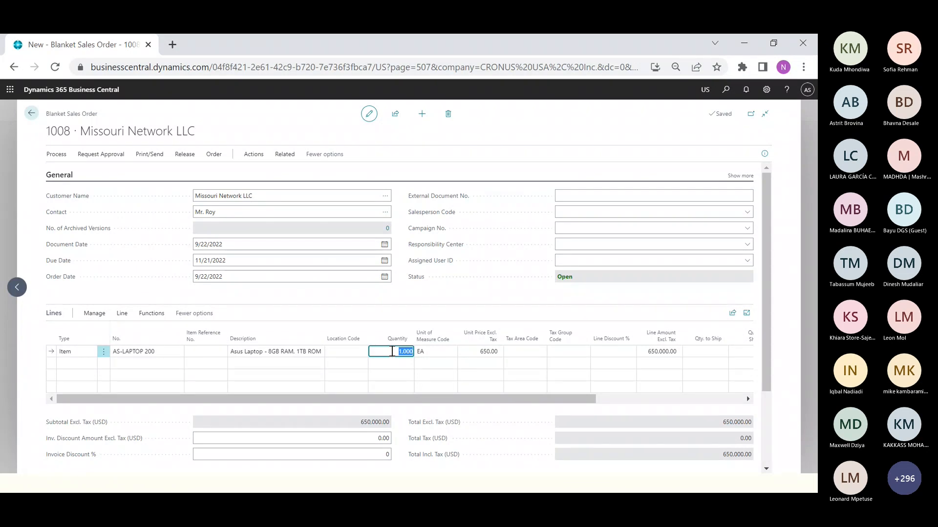
text(250)
key(Return)
click(392, 351)
- Add a second line for item AS-LAPTOP 200 with a quantity of 250
click(131, 359)
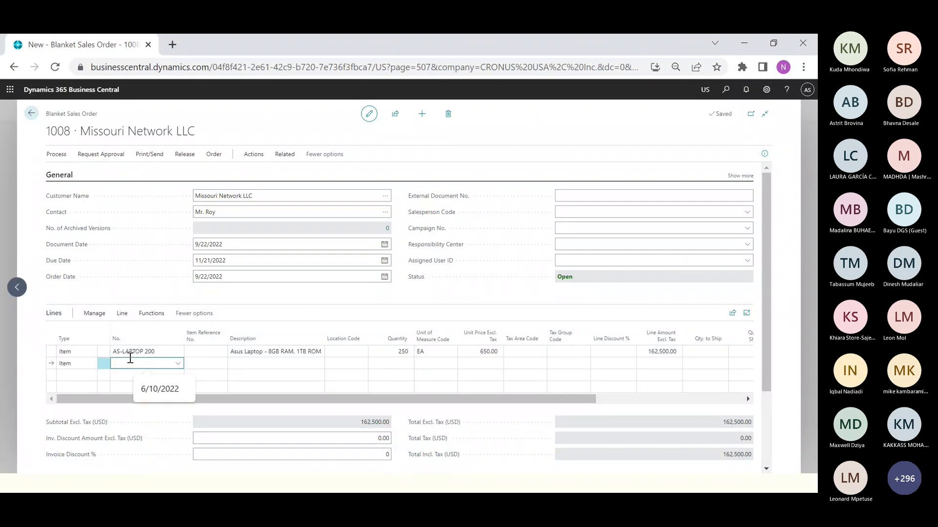
text(laptop)
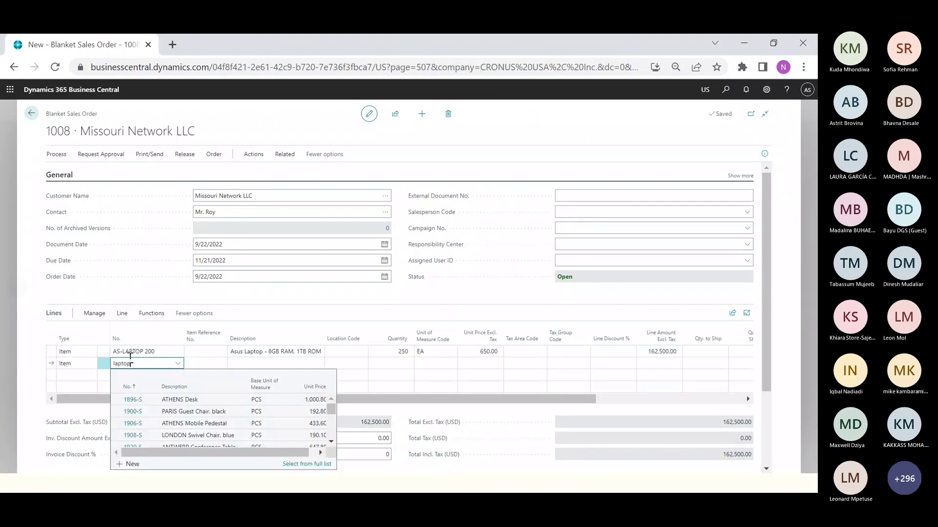
key(Return)
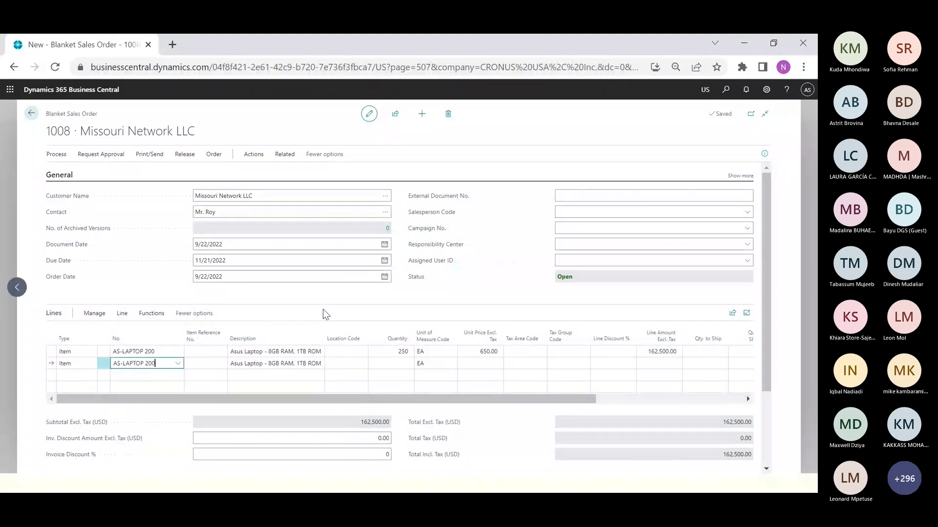
key(Tab)
key(Tab)
text(25)
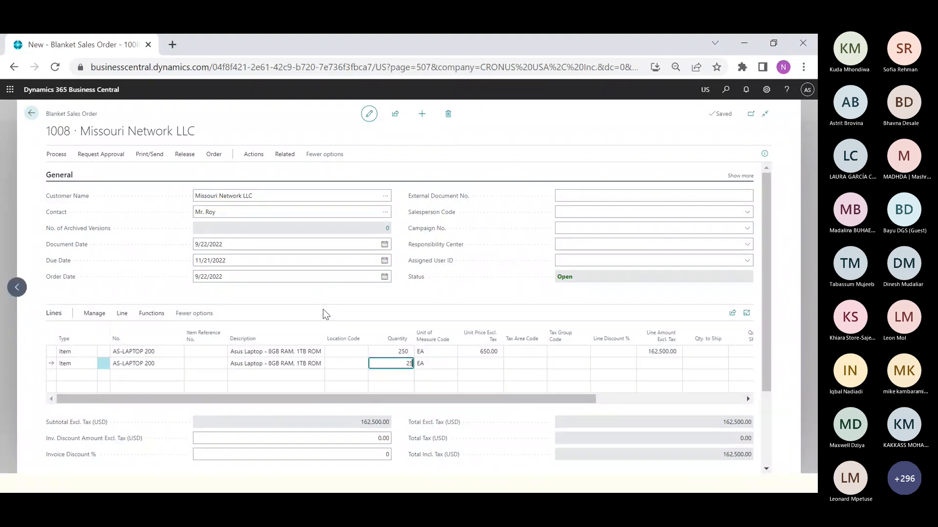
text(0)
key(Return)
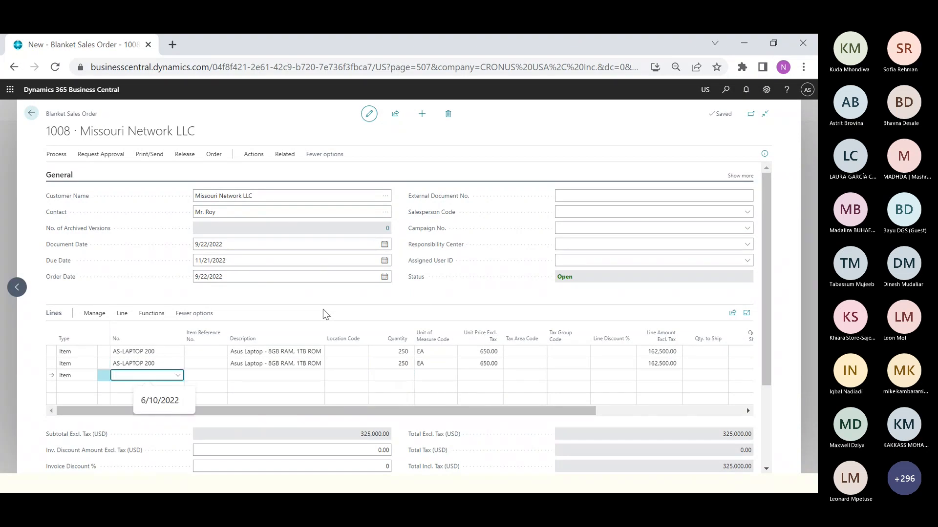
- Add a third line by copying the item number AS-LAPTOP 200 from the line above, with a quantity of 250
key(F8)
key(Tab)
key(Tab)
key(Tab)
text(250)
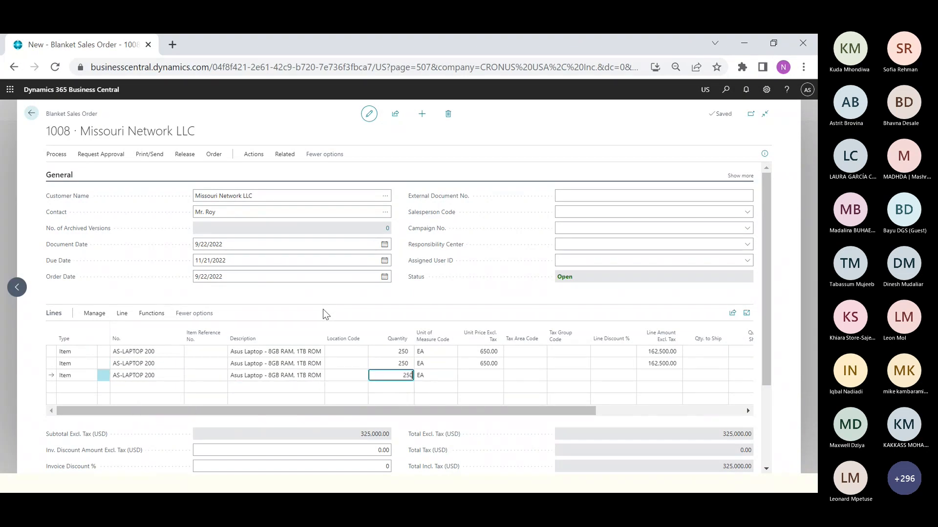
key(Return)
- Add a fourth line by copying the item number AS-LAPTOP 200 from the line above, with a quantity of 250
key(F8)
key(Tab)
key(Tab)
key(Tab)
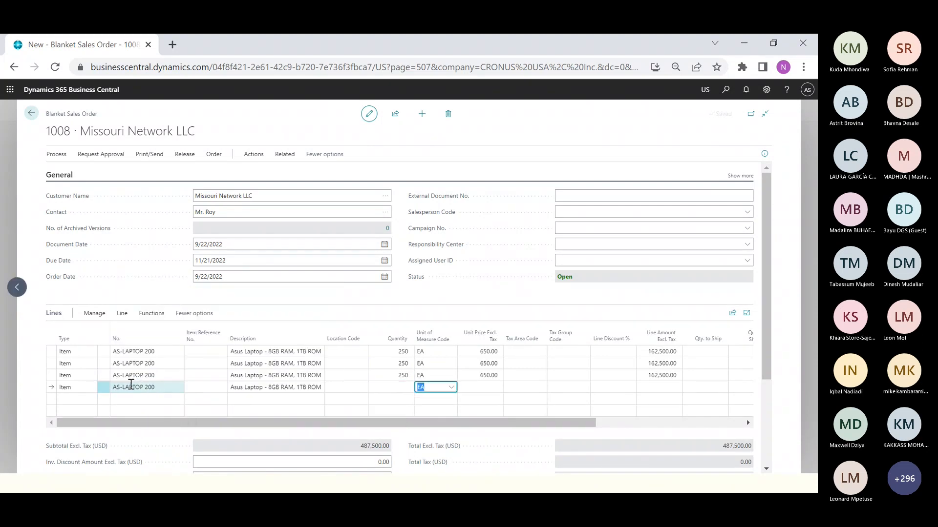
text(250)
key(Tab)
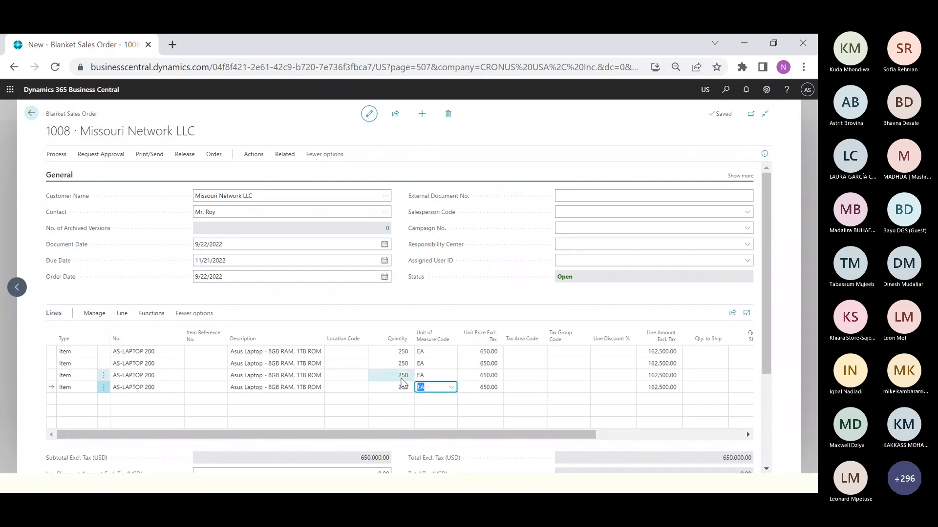
- Set the first laptop line's shipment date to 10/1/2022
click(493, 355)
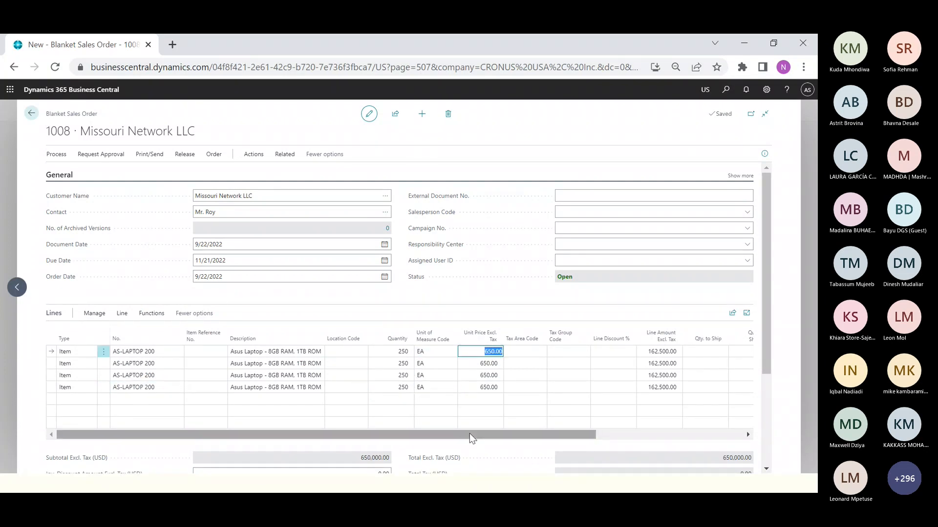
drag(469, 433, 643, 428)
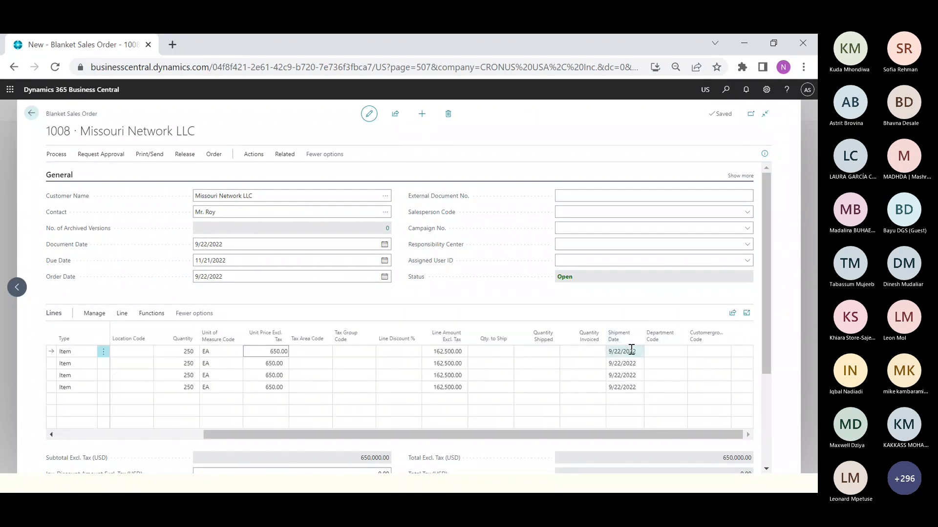
click(630, 352)
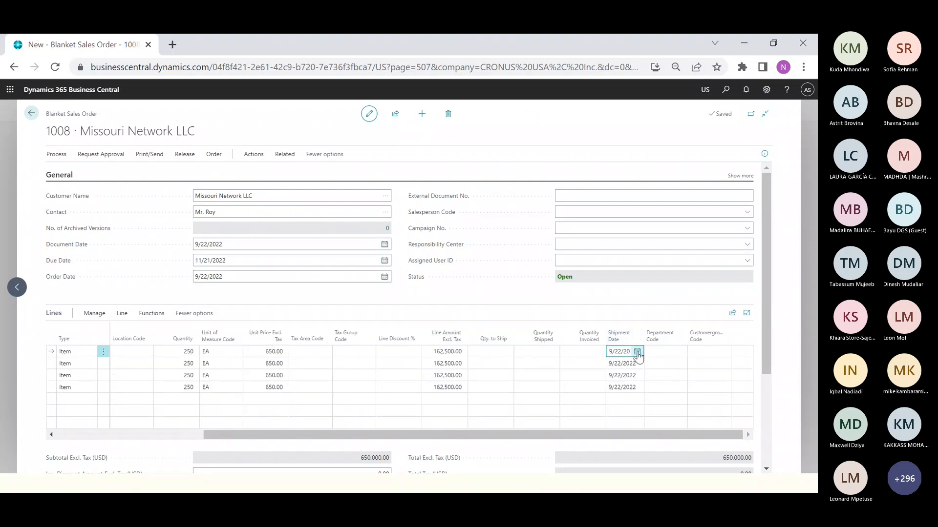
click(637, 352)
click(694, 365)
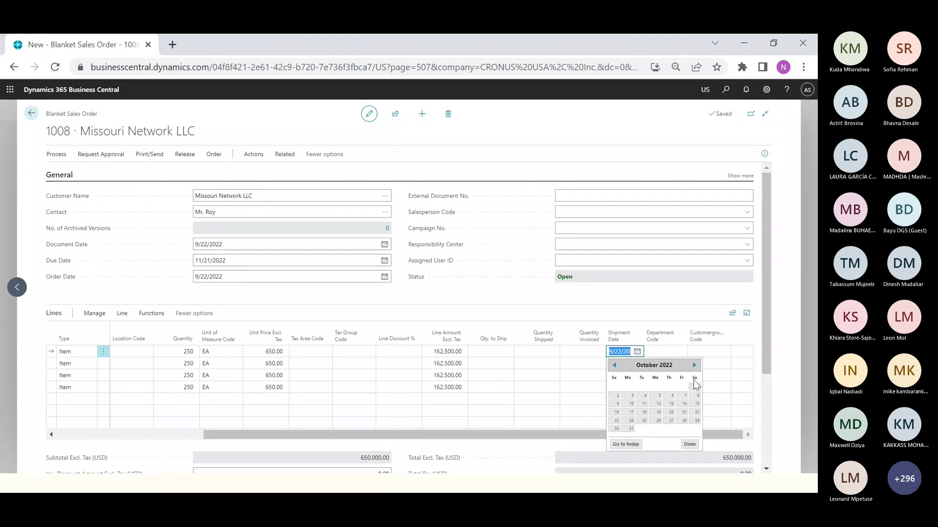
click(695, 388)
- Set the second laptop line's shipment date to 11/1/2022
click(634, 366)
click(636, 366)
click(694, 377)
click(694, 377)
click(644, 404)
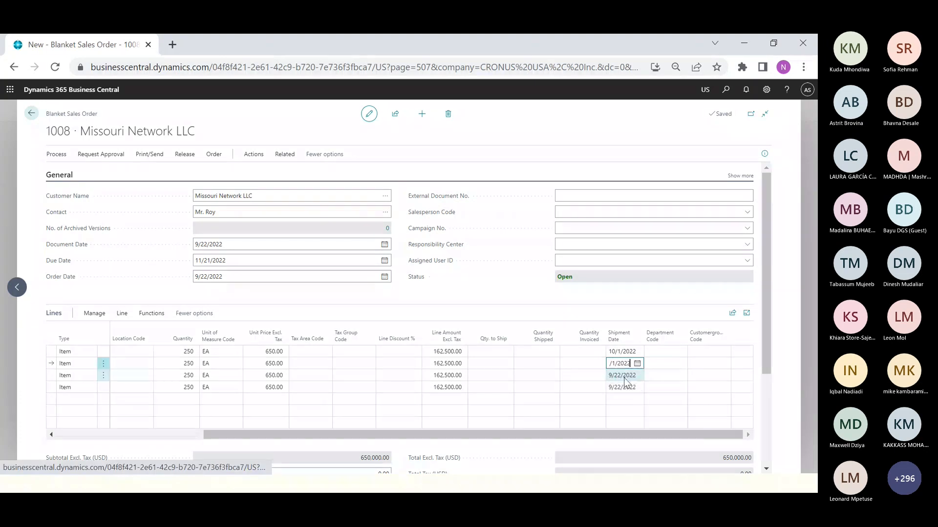
- Set the third laptop line's shipment date to 12/1/2022
click(637, 376)
click(695, 391)
click(696, 390)
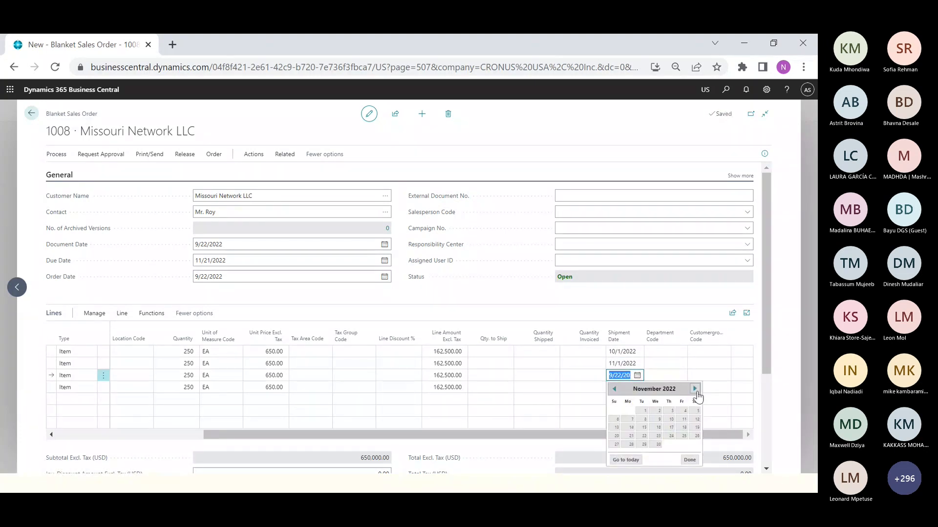
click(696, 391)
click(668, 412)
click(636, 398)
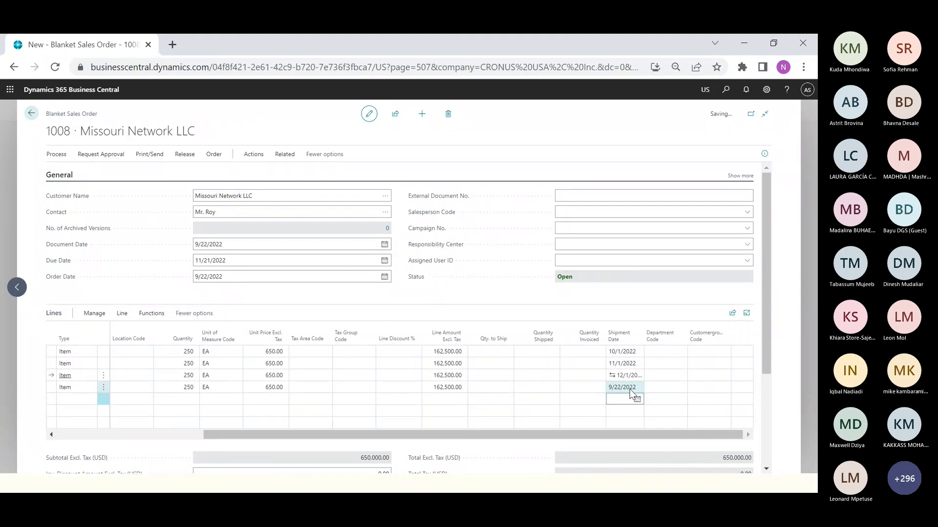
- Set the fourth laptop line's shipment date to 1/1/2023
click(633, 387)
click(637, 387)
click(694, 304)
click(694, 304)
click(694, 304)
click(694, 304)
click(615, 325)
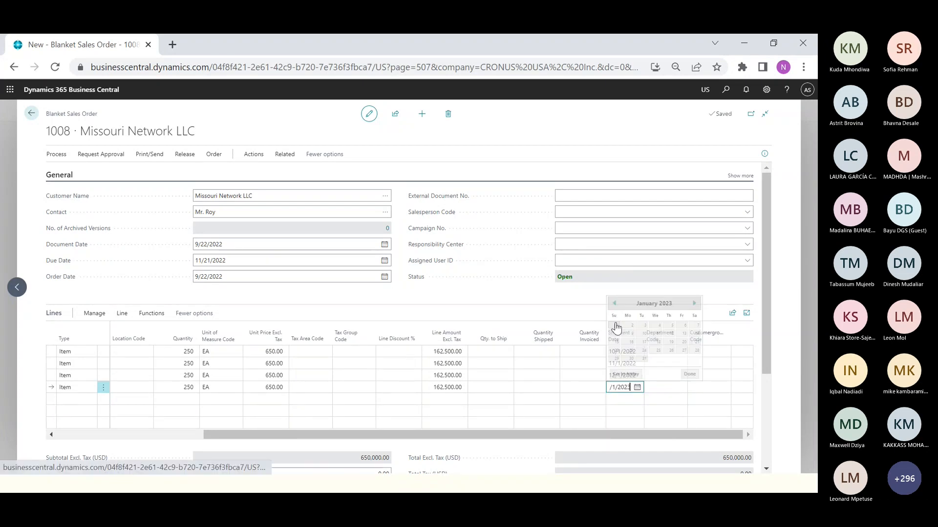
click(620, 352)
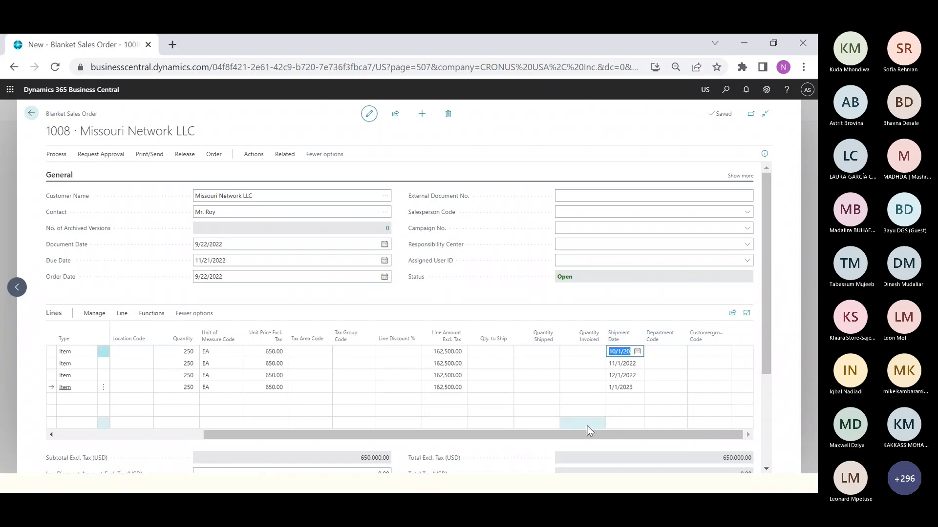
drag(497, 434, 207, 437)
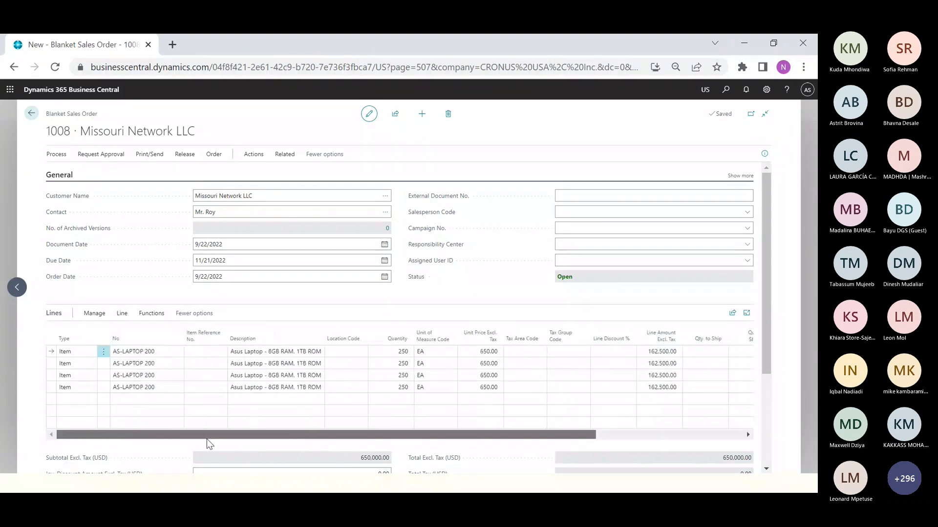
click(280, 352)
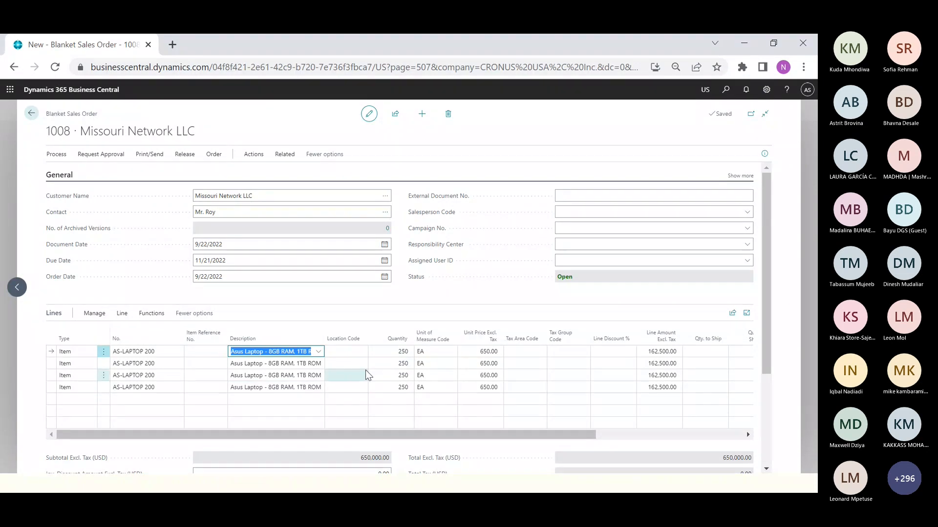
drag(508, 435, 657, 434)
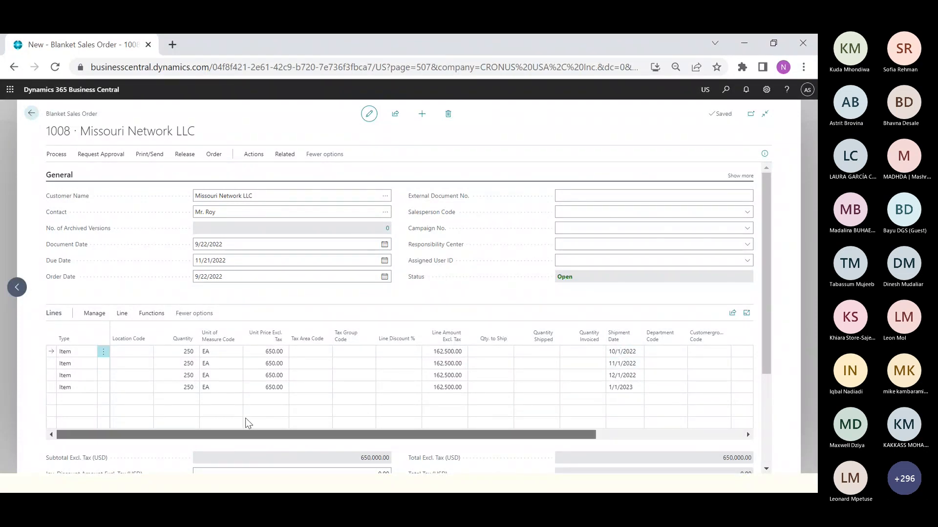
drag(245, 418, 246, 418)
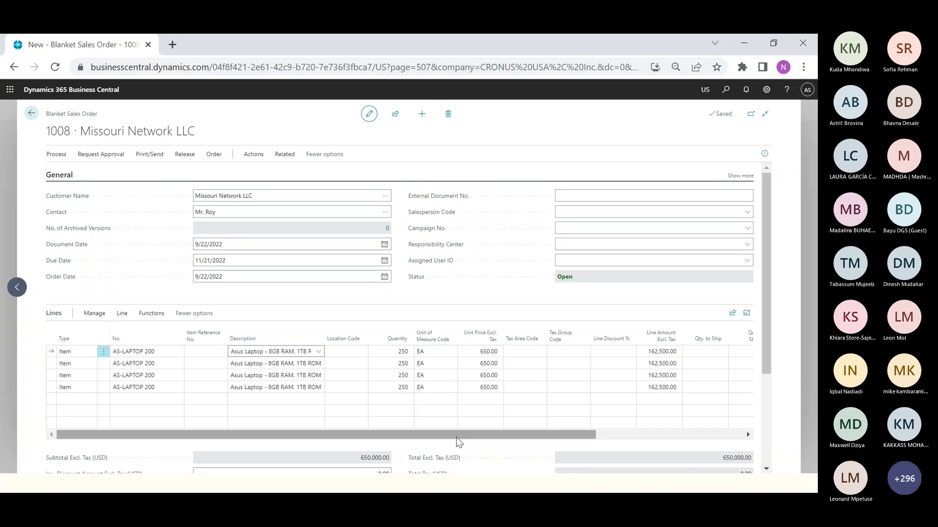
- Set the first laptop line's quantity to ship to 250 on the blanket sales order
drag(456, 438, 548, 429)
click(628, 351)
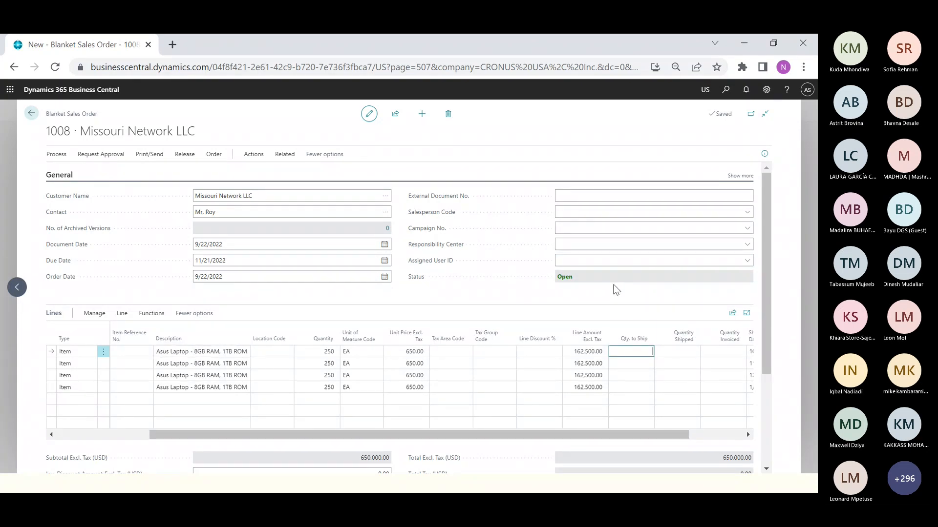
text(250)
key(Tab)
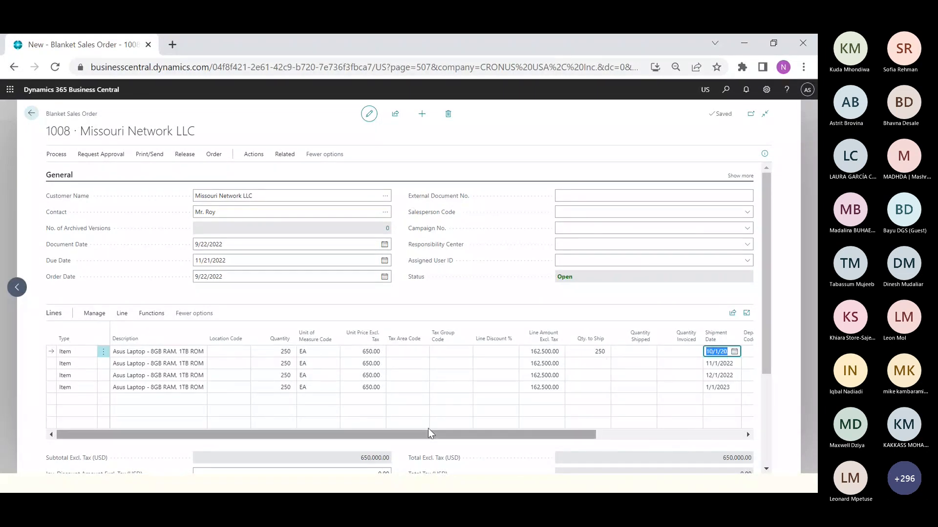
- Make a sales order from the blanket order, agreeing to its creation and closing the closing message
drag(428, 434, 330, 428)
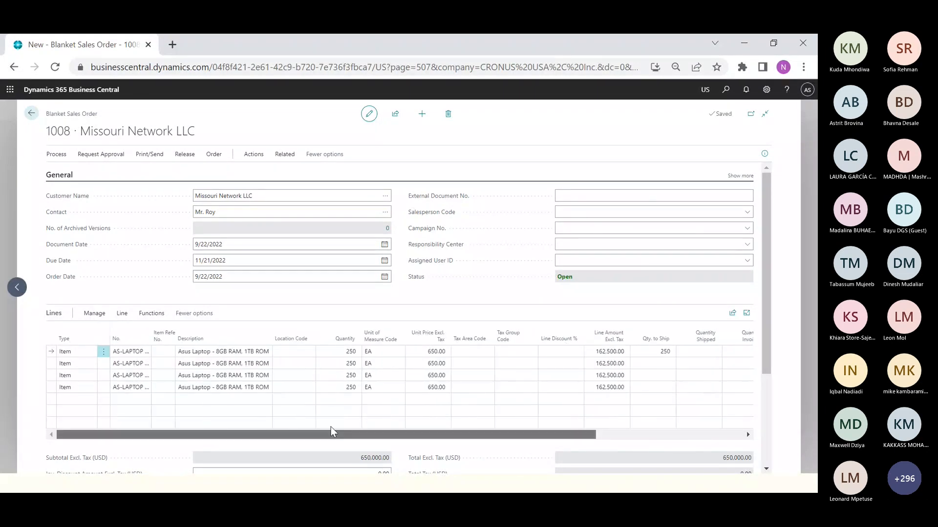
click(56, 155)
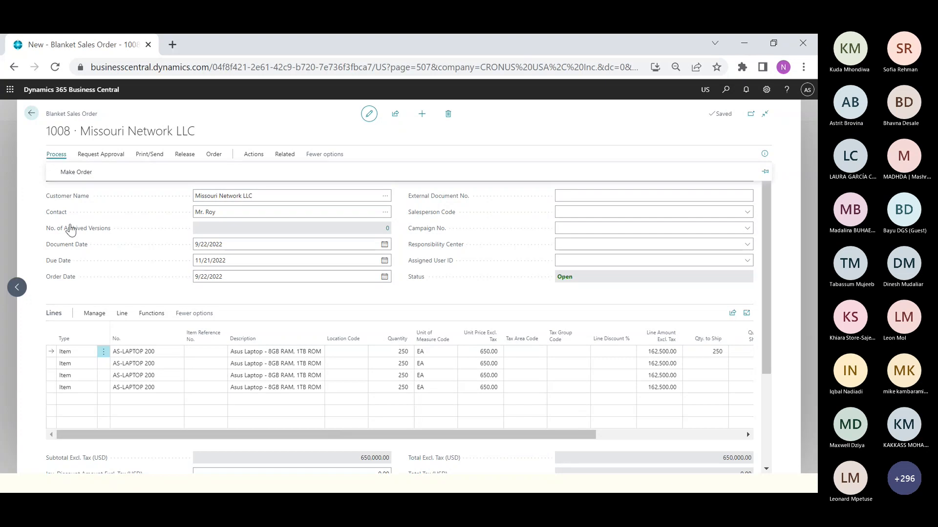
click(78, 173)
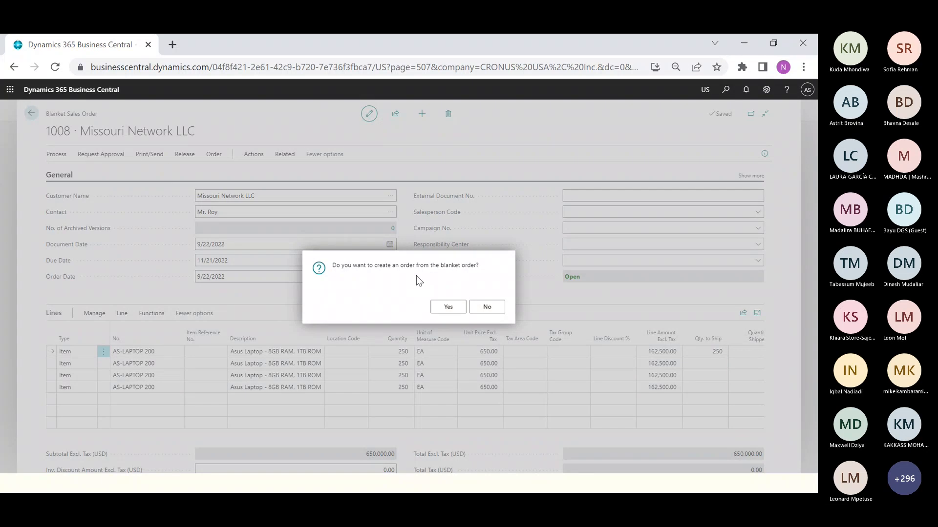
click(448, 307)
click(447, 307)
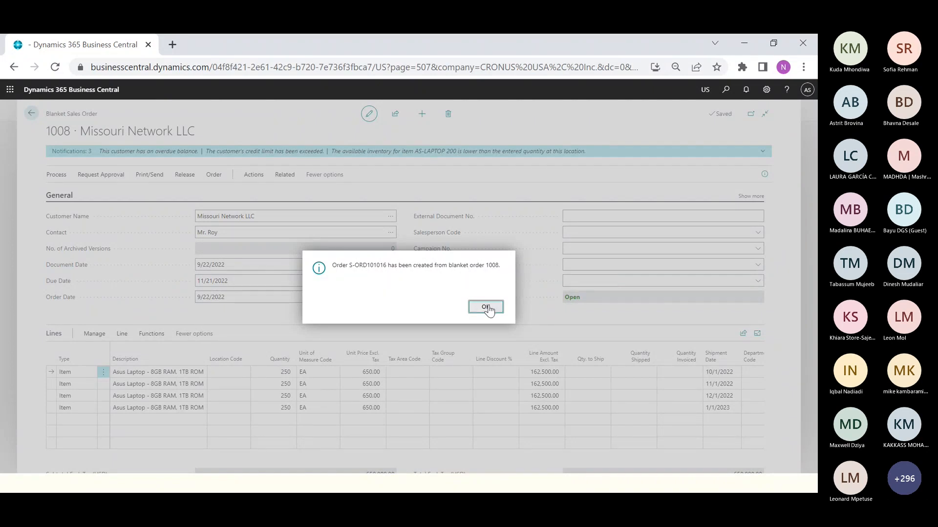
click(485, 307)
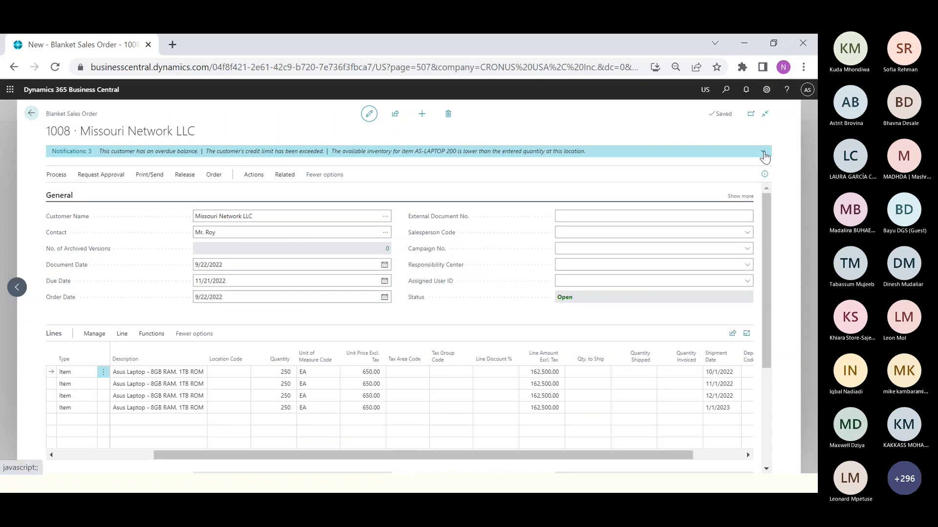
- Expand the blanket order's notifications, read the laptop inventory notice and dismiss all of them
click(763, 152)
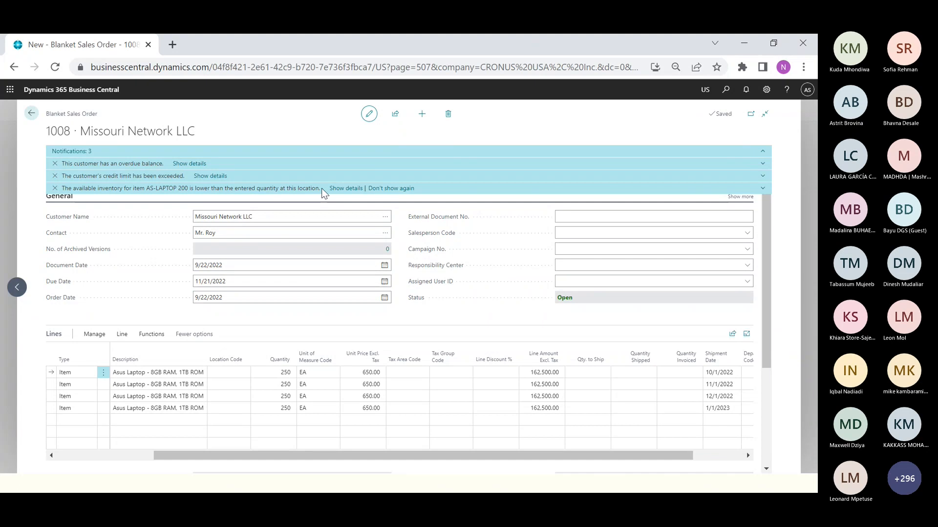
drag(321, 189, 63, 189)
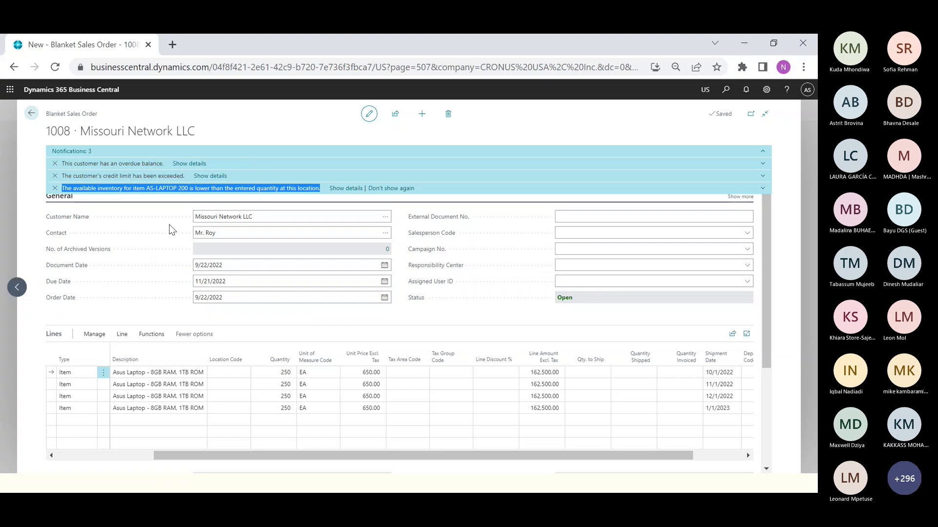
click(71, 444)
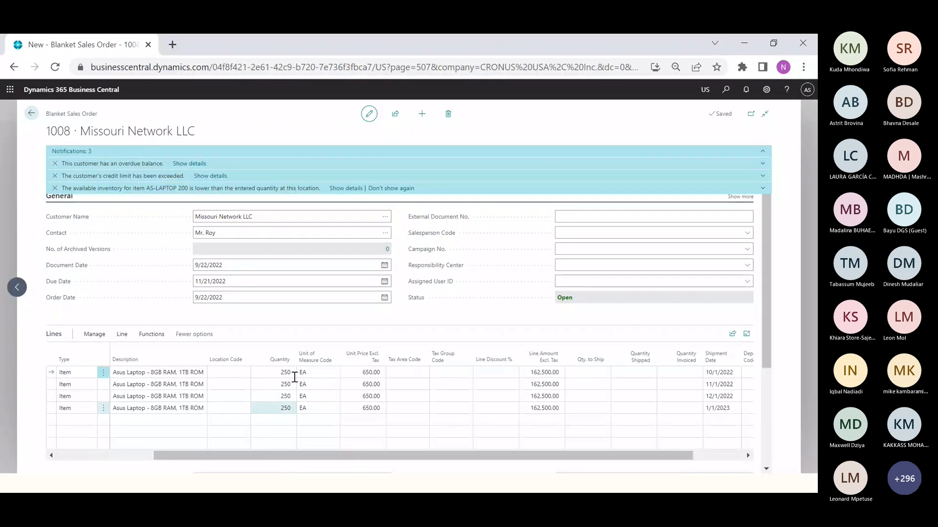
click(55, 164)
click(56, 164)
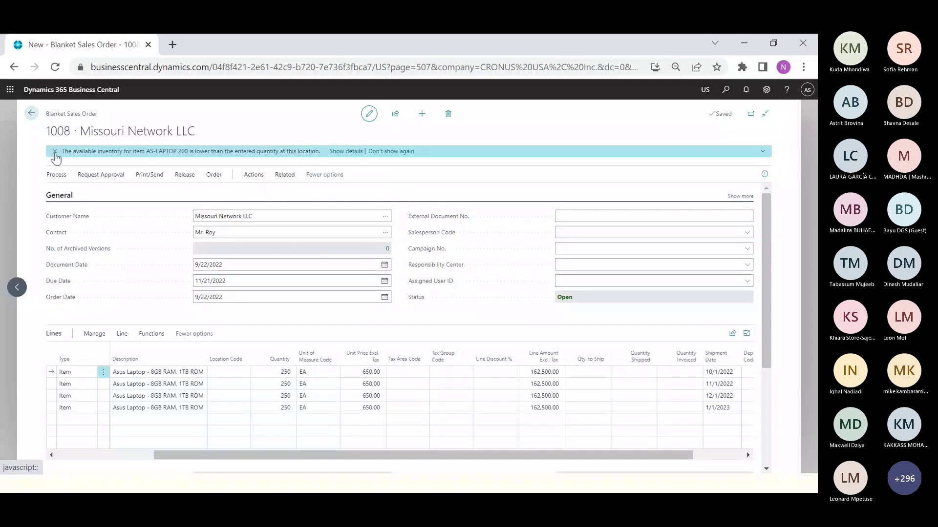
click(54, 156)
scroll(56, 412, left, 5)
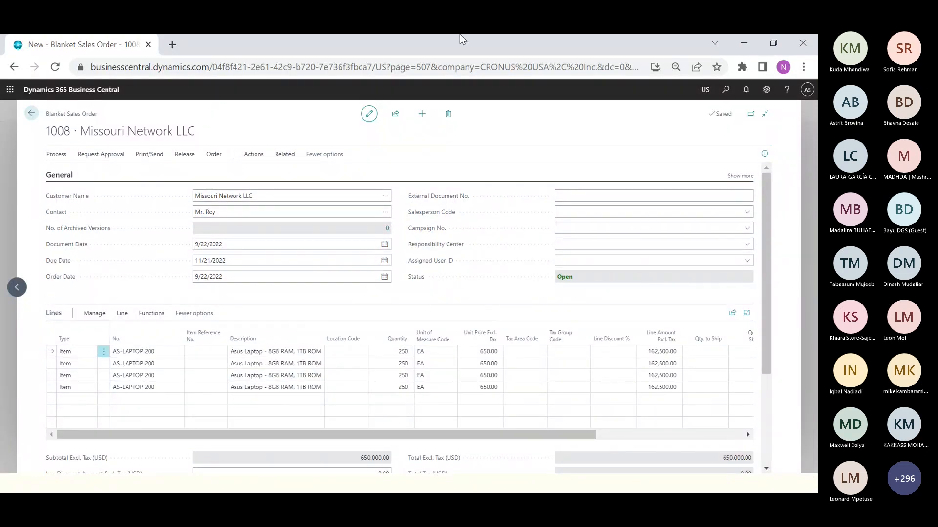
click(722, 93)
text(sales order)
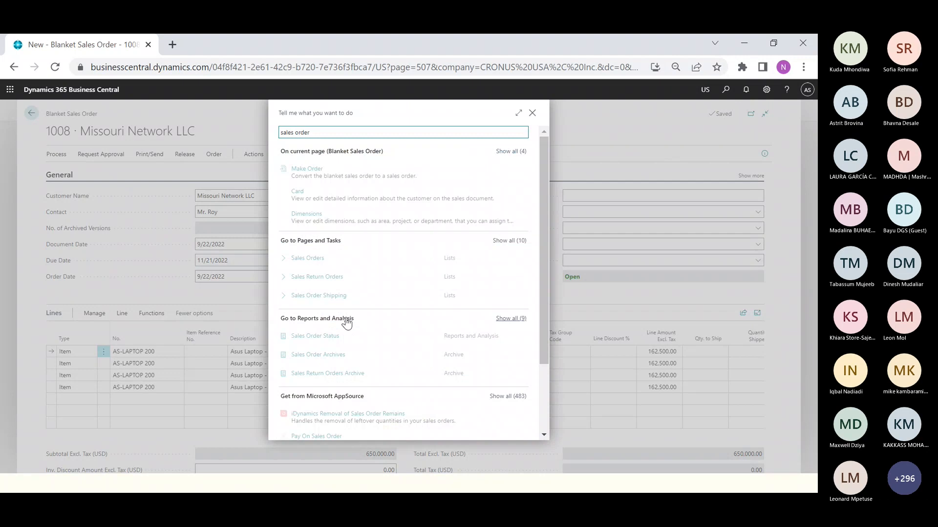
click(532, 113)
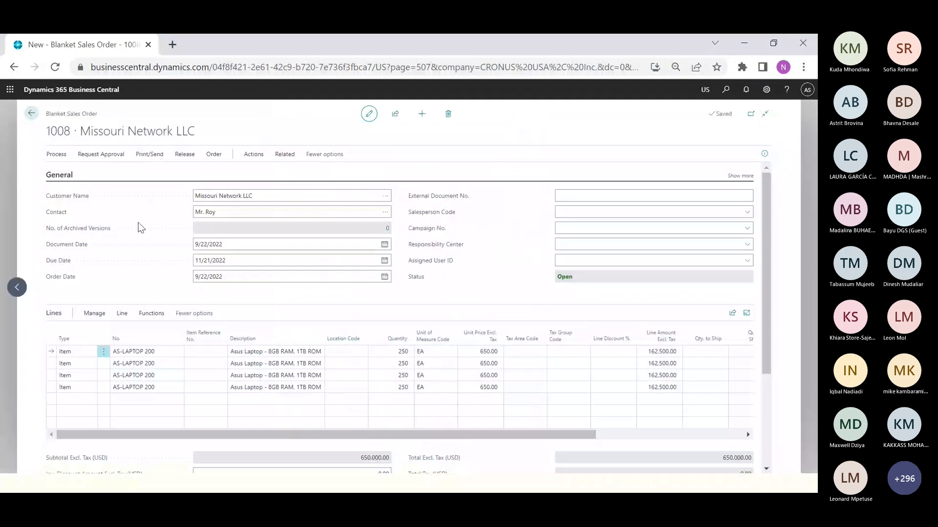
- List the unposted order lines for the first laptop line and show the related sales order document
drag(284, 434, 550, 454)
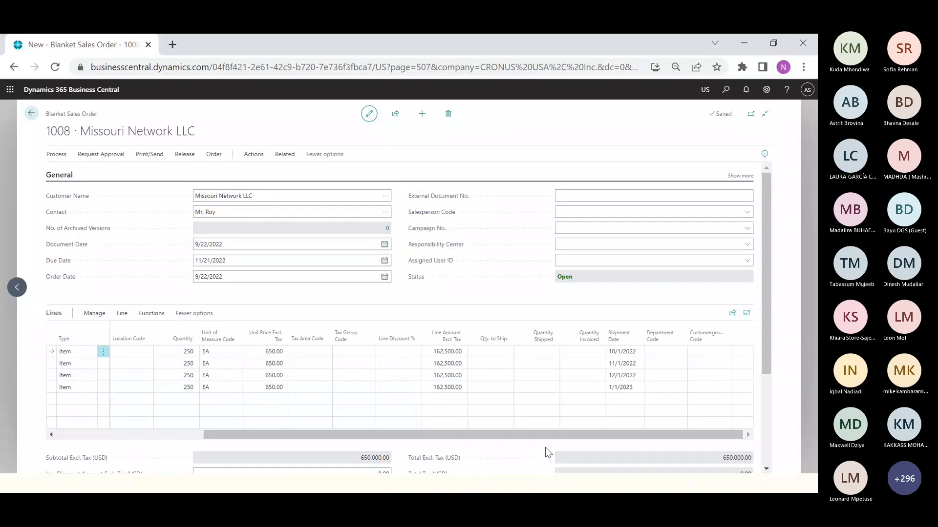
drag(463, 436, 315, 446)
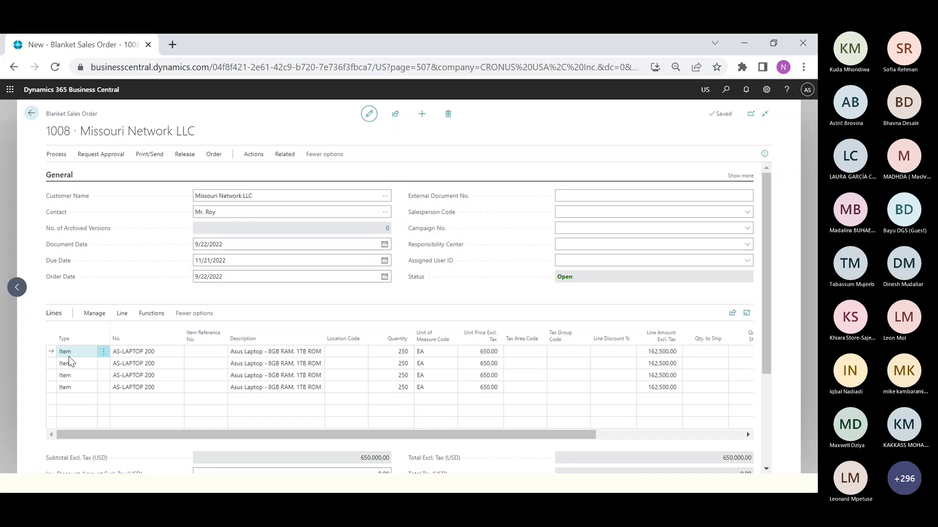
click(119, 353)
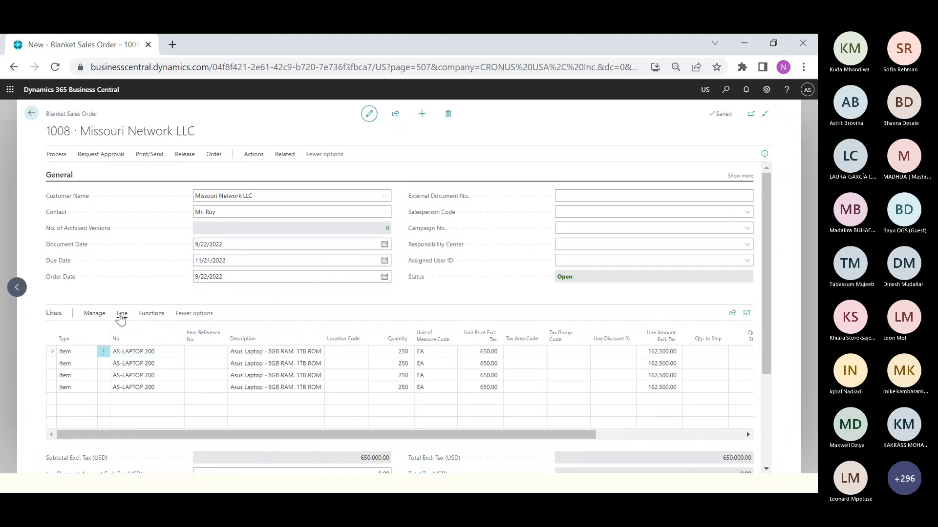
click(122, 315)
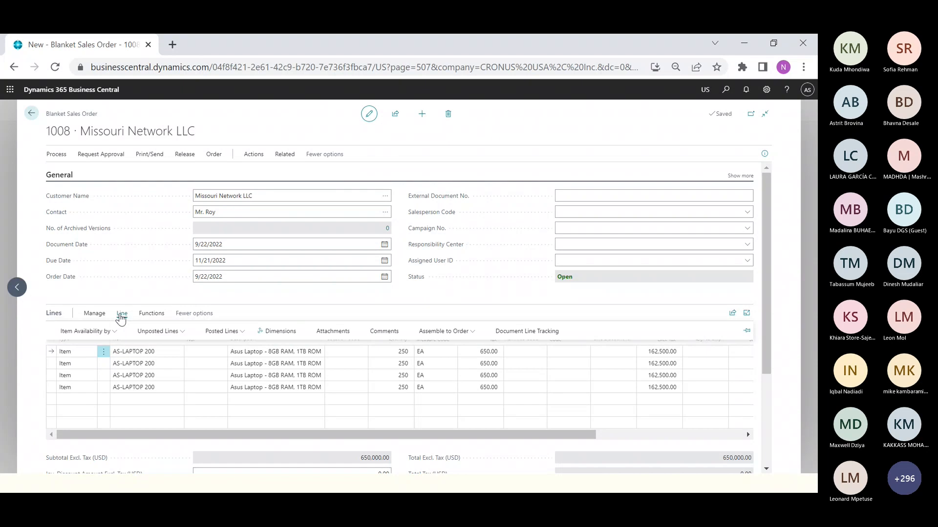
click(156, 335)
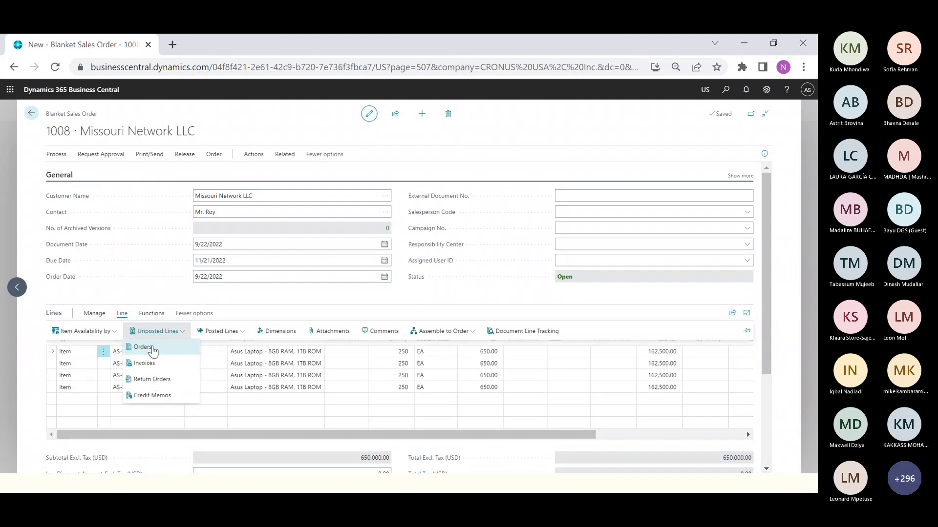
click(151, 349)
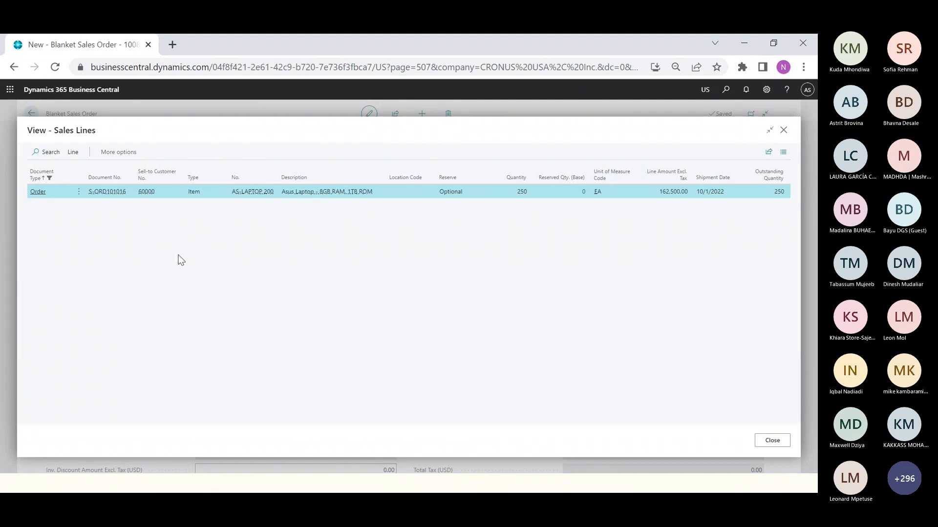
click(73, 153)
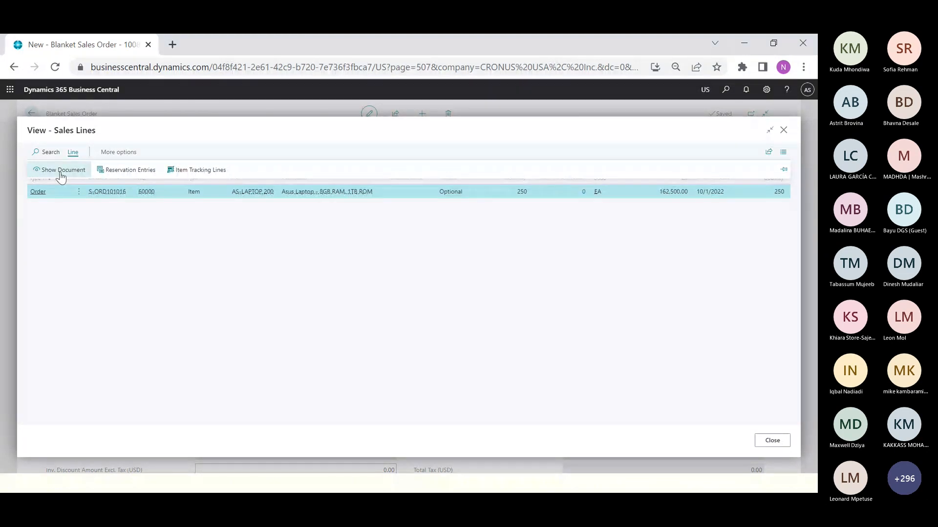
click(61, 172)
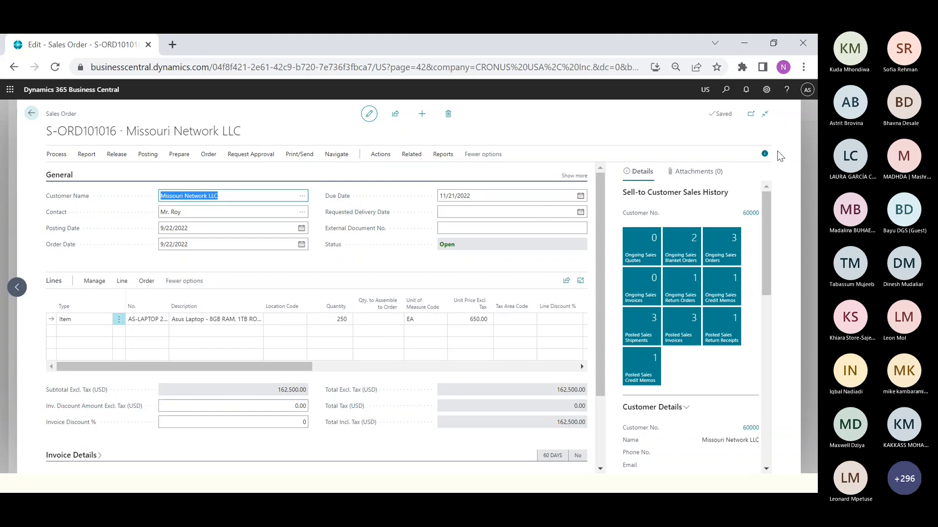
- Hide the details pane and examine the sales order line's quantity, unit price, planned delivery date and shipment dates
click(764, 153)
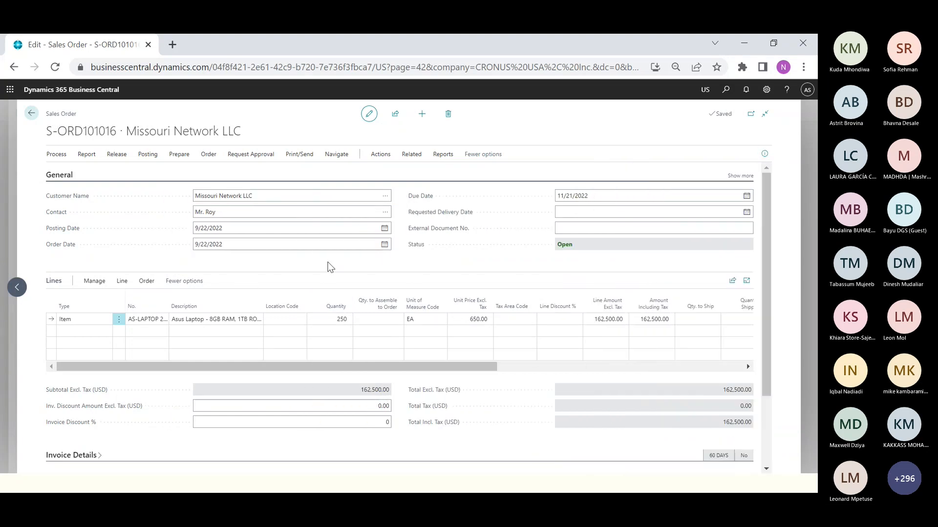
drag(364, 366, 486, 367)
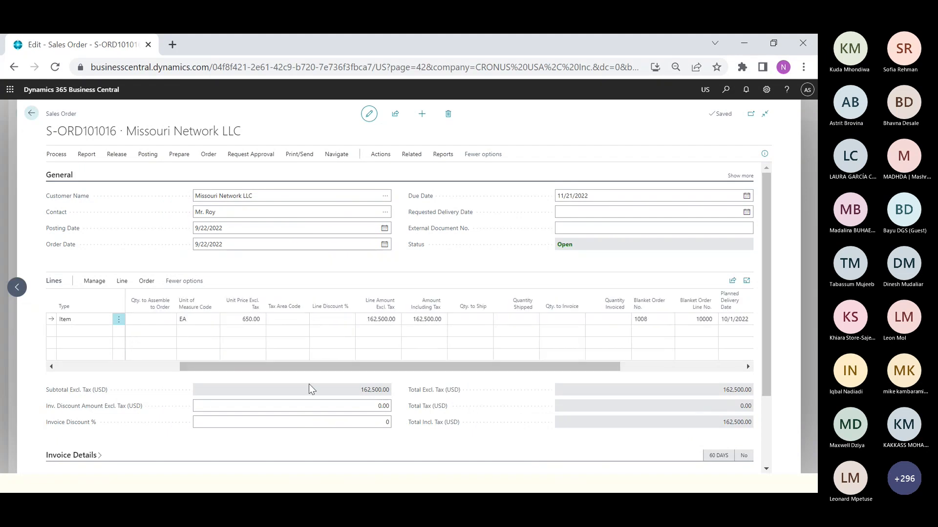
click(313, 358)
drag(312, 366, 188, 366)
click(363, 318)
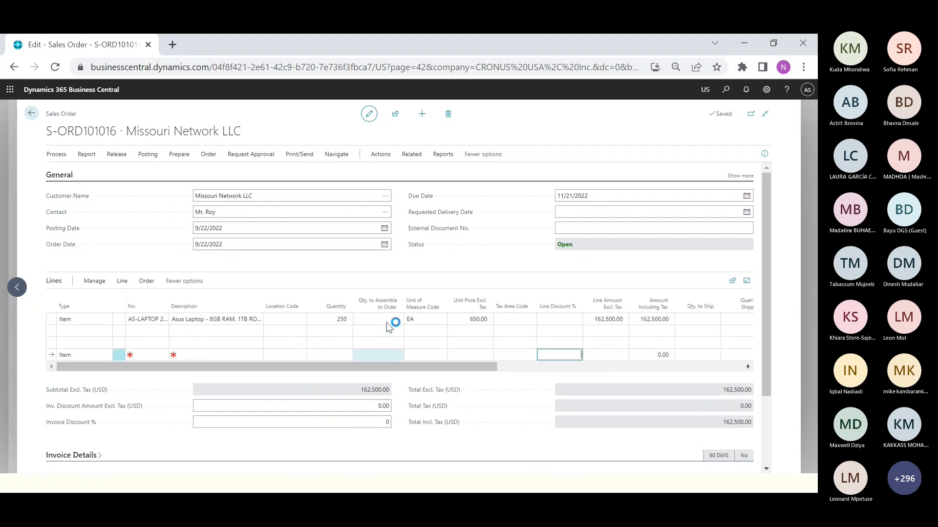
click(476, 320)
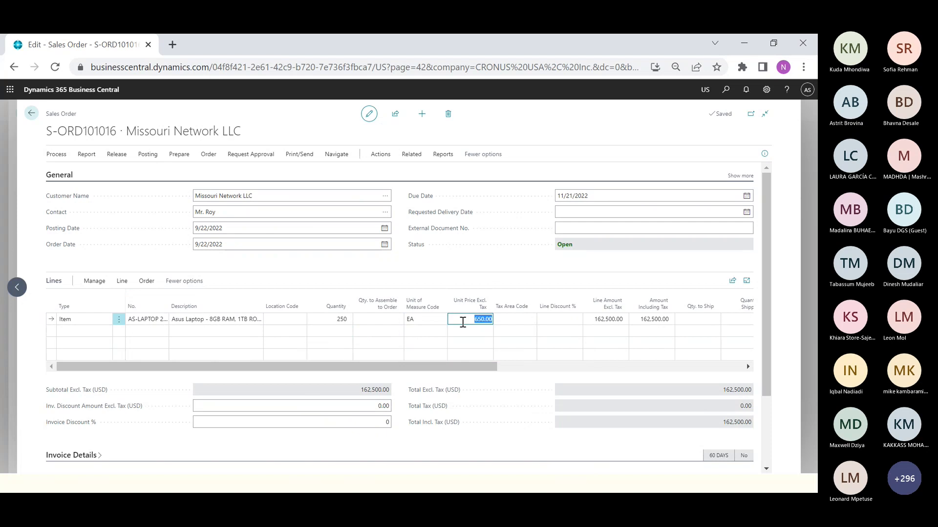
drag(468, 365, 703, 364)
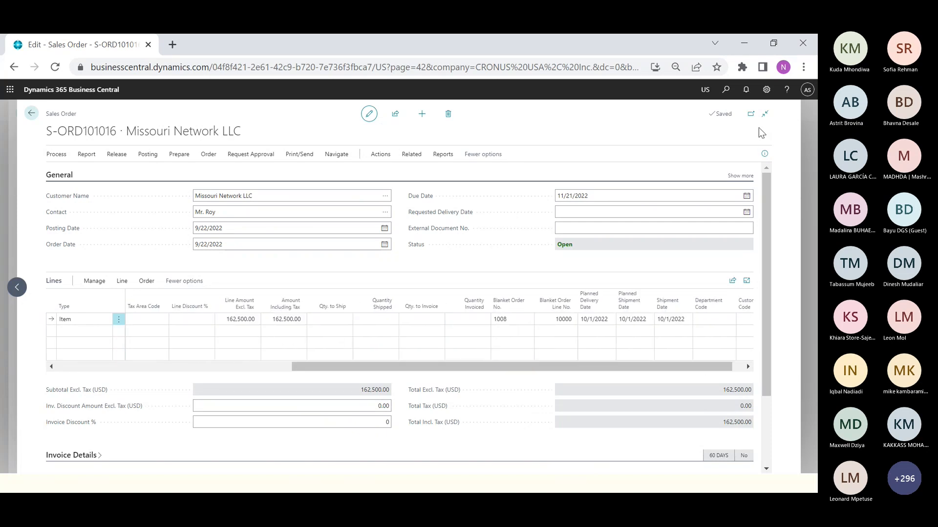
- Show the details pane again and examine the blanket order number and blanket order line number on the sales order line
click(764, 154)
drag(399, 369, 502, 365)
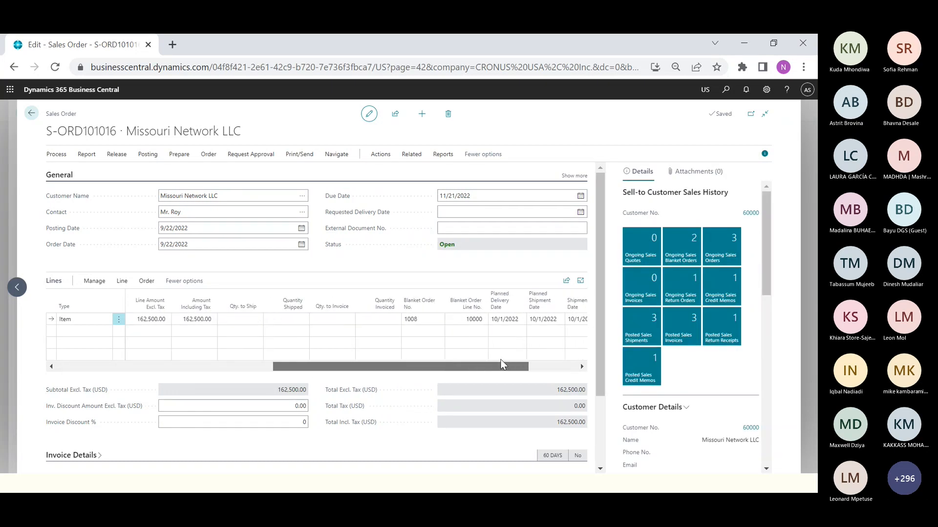
click(418, 318)
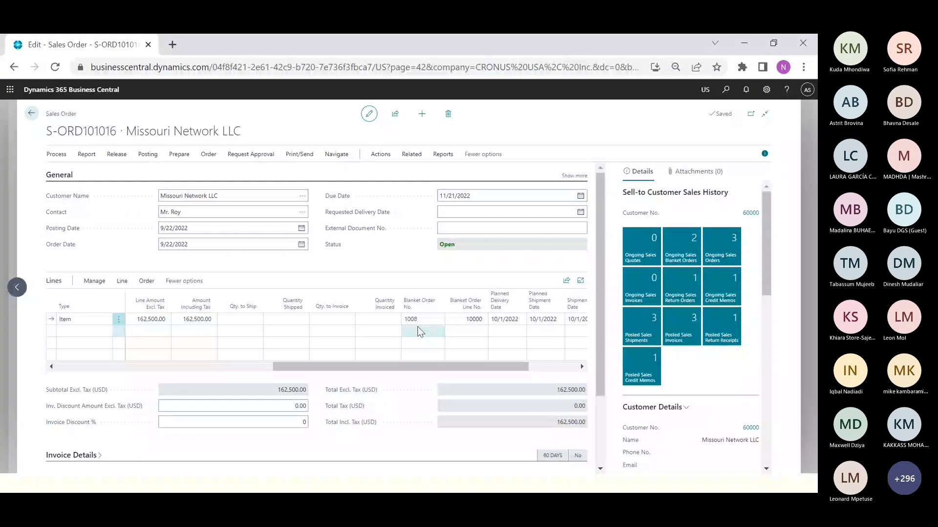
click(426, 320)
click(428, 320)
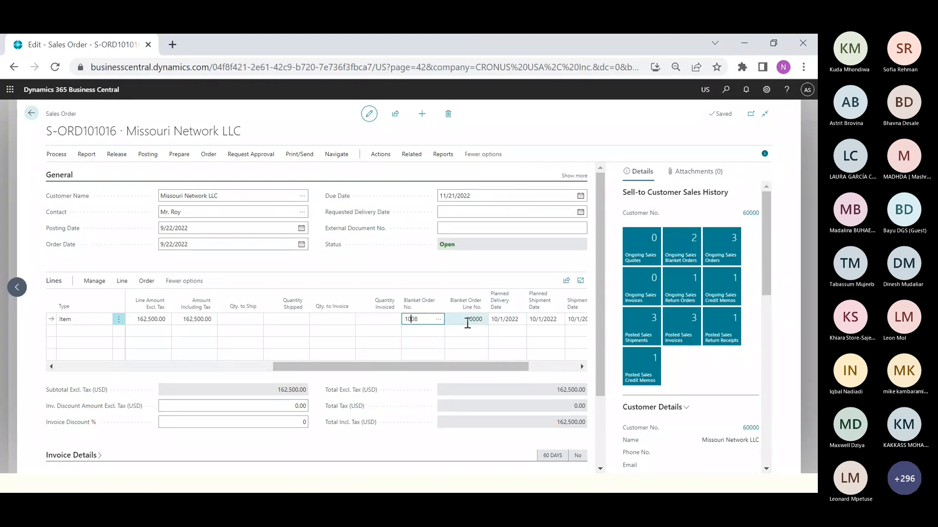
drag(433, 366, 207, 369)
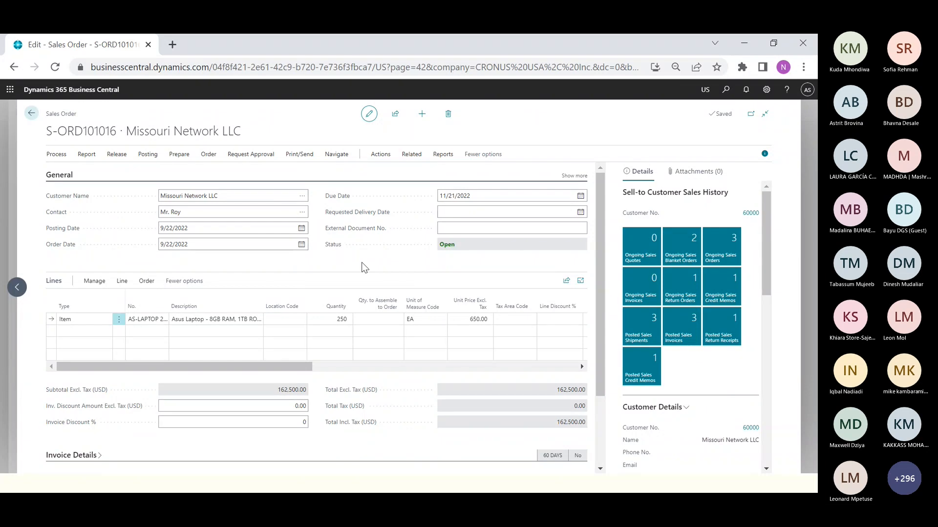
drag(280, 375, 214, 372)
- Try to post the sales order with the Ship and Invoice option, and leave the error messages page
click(148, 155)
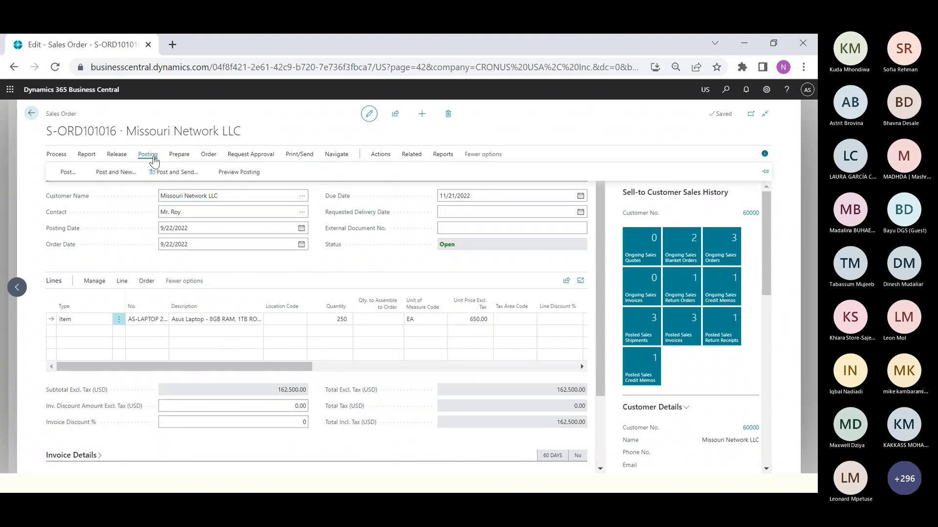
click(66, 172)
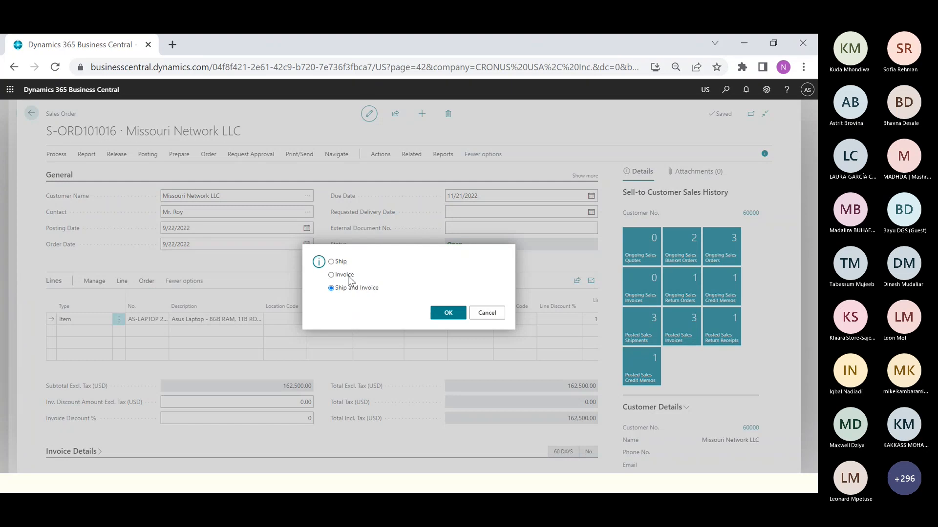
click(342, 263)
click(347, 276)
click(362, 290)
click(452, 315)
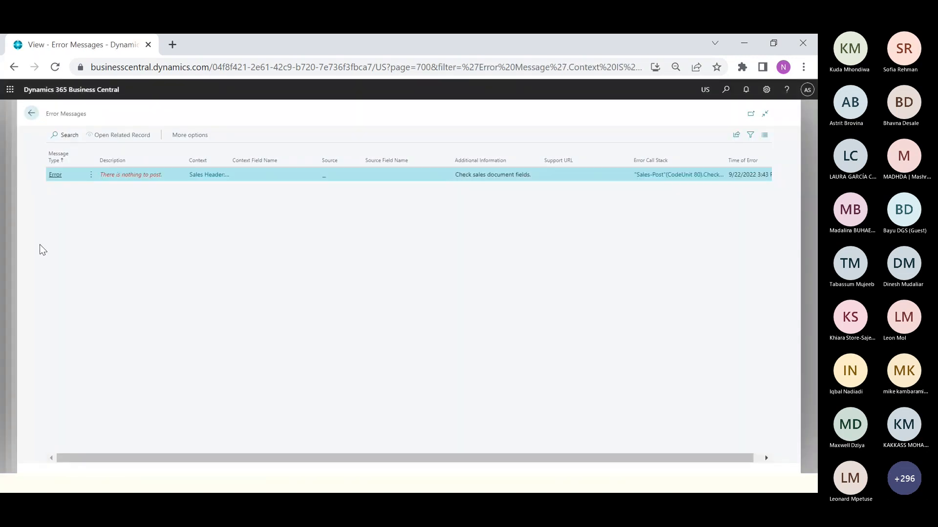
click(8, 189)
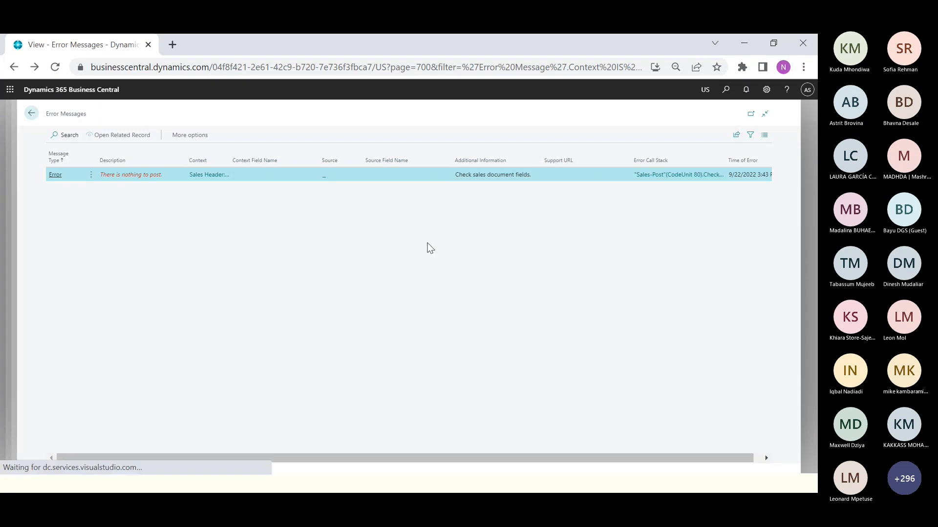
- Set the quantity to ship to 250 on the sales order's laptop line
click(371, 318)
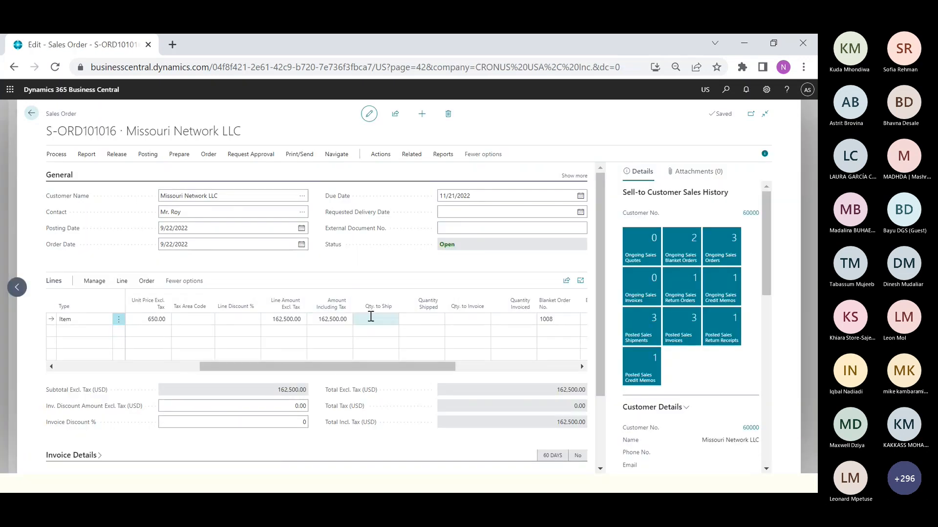
drag(365, 371, 262, 375)
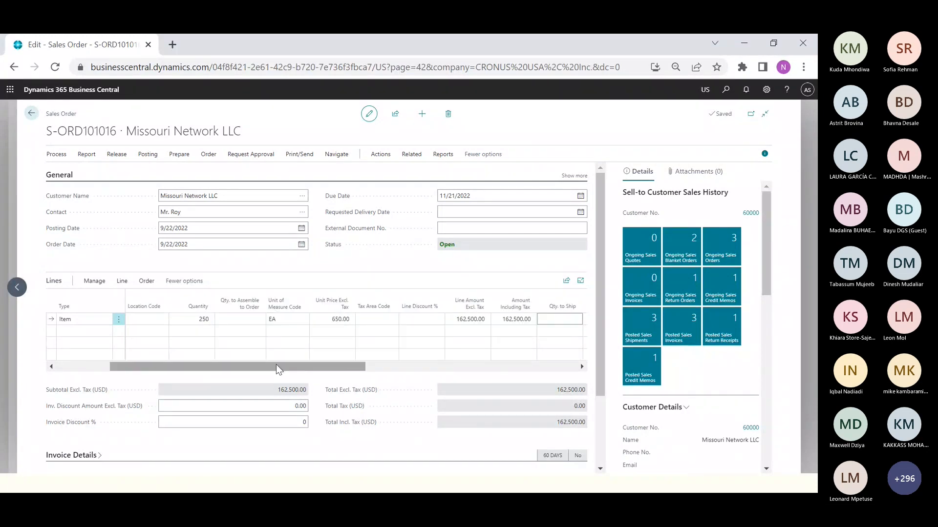
click(571, 321)
text(250)
key(Tab)
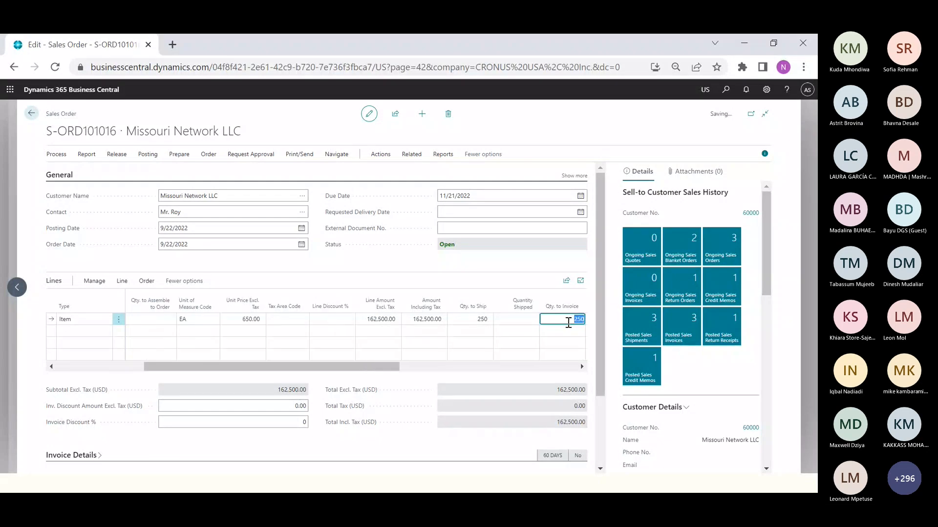
- Post the sales order with the Ship and Invoice option and close the blanket order's sales lines list
drag(337, 369, 174, 377)
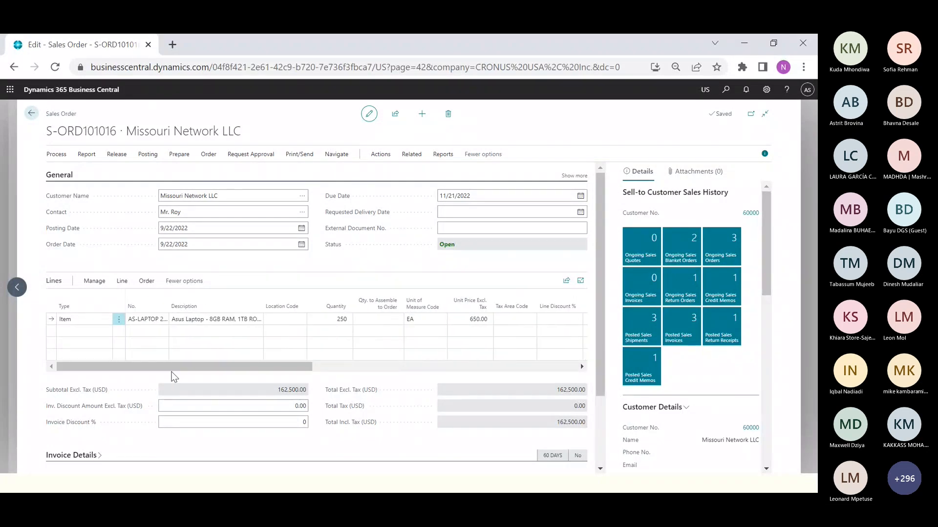
click(137, 159)
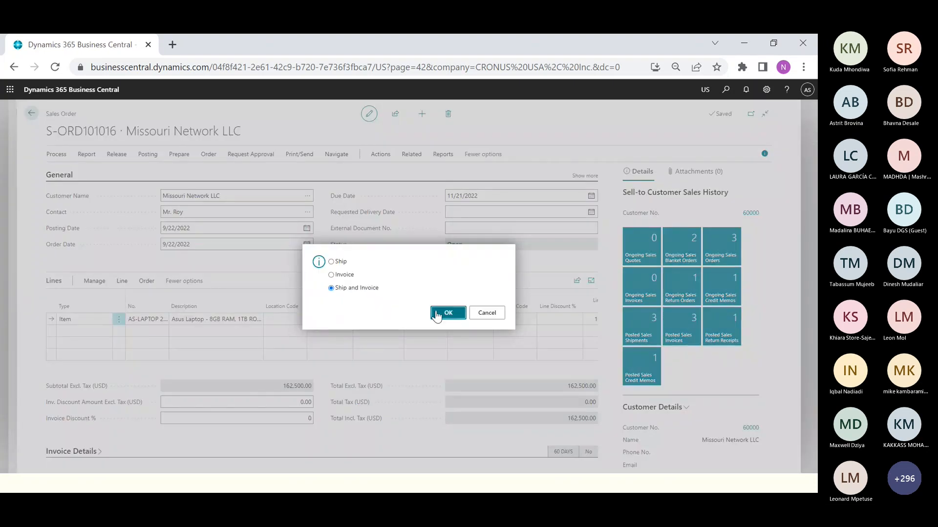
click(446, 313)
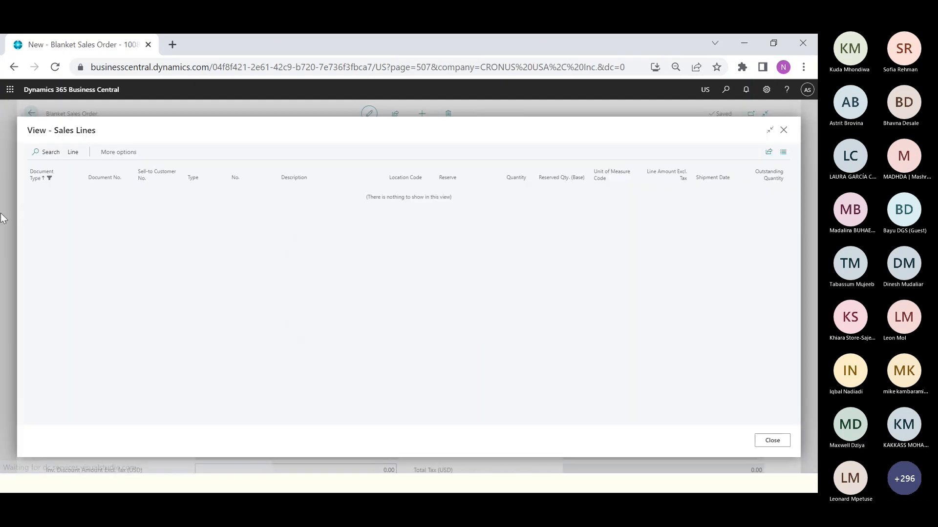
click(775, 445)
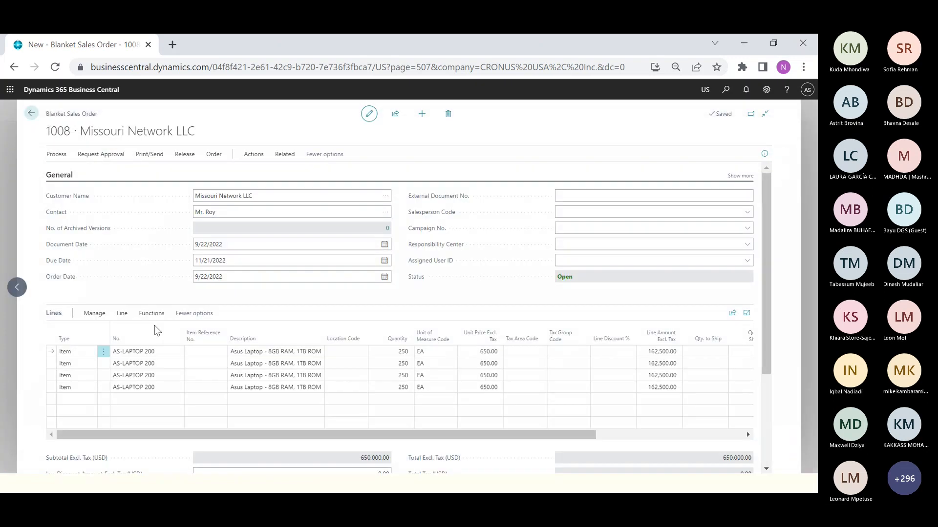
- Check the unposted order lines for the first laptop line of the blanket order, and close the list
click(138, 334)
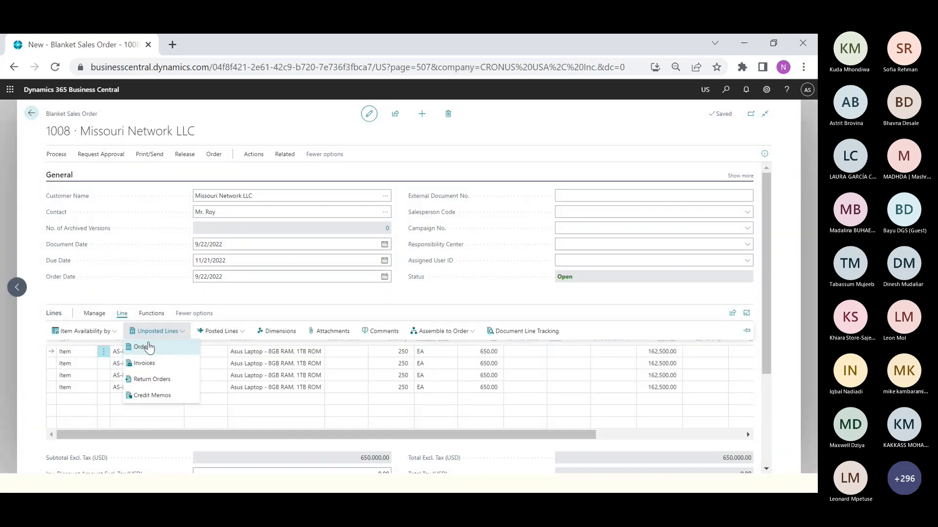
click(148, 347)
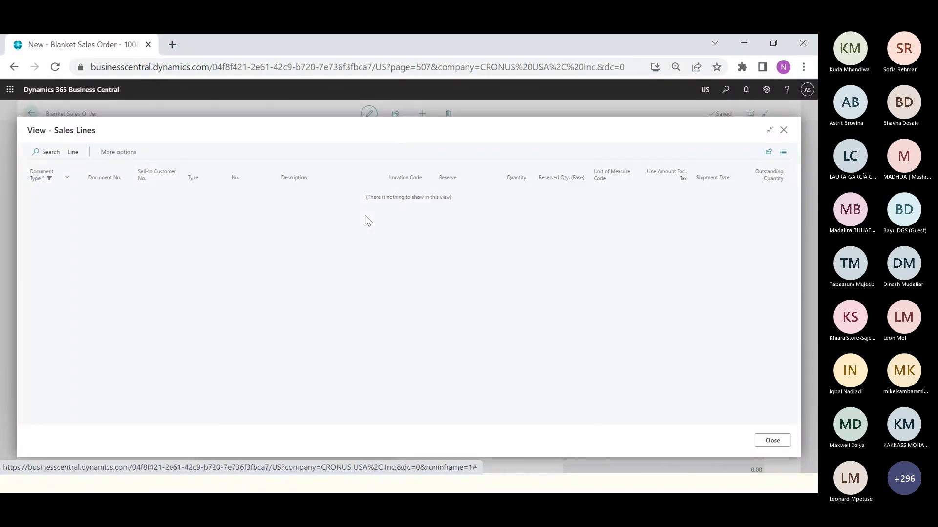
click(770, 445)
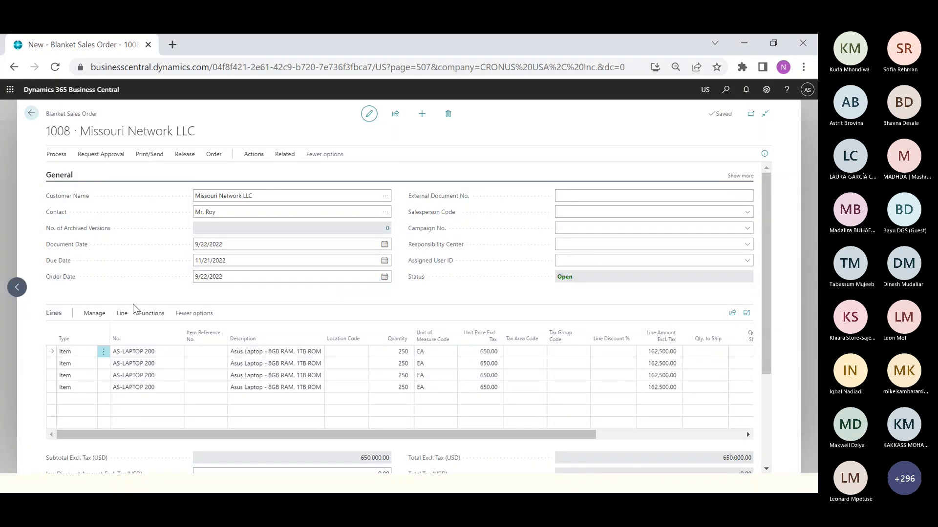
- List the posted shipment lines for the first laptop line, examine the order number on the shipment document, and return to the blanket order
click(121, 315)
click(218, 331)
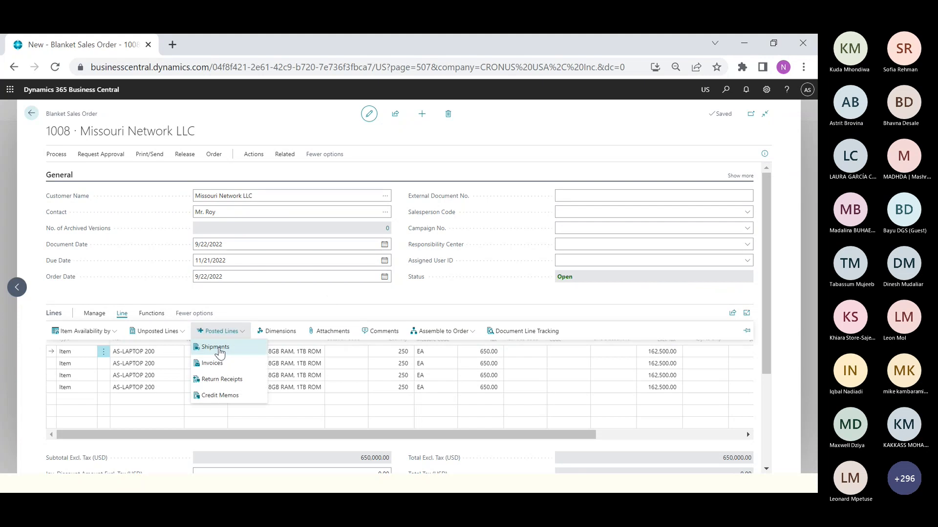
click(220, 347)
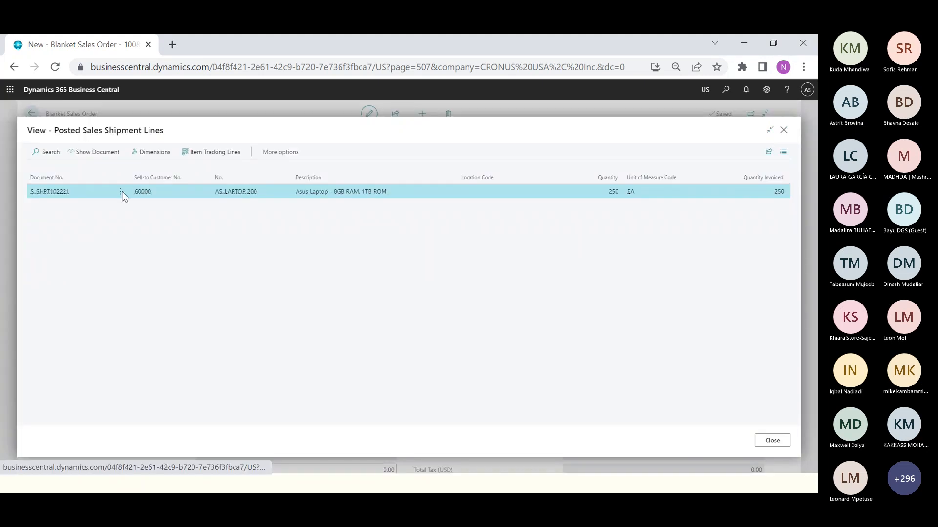
click(78, 156)
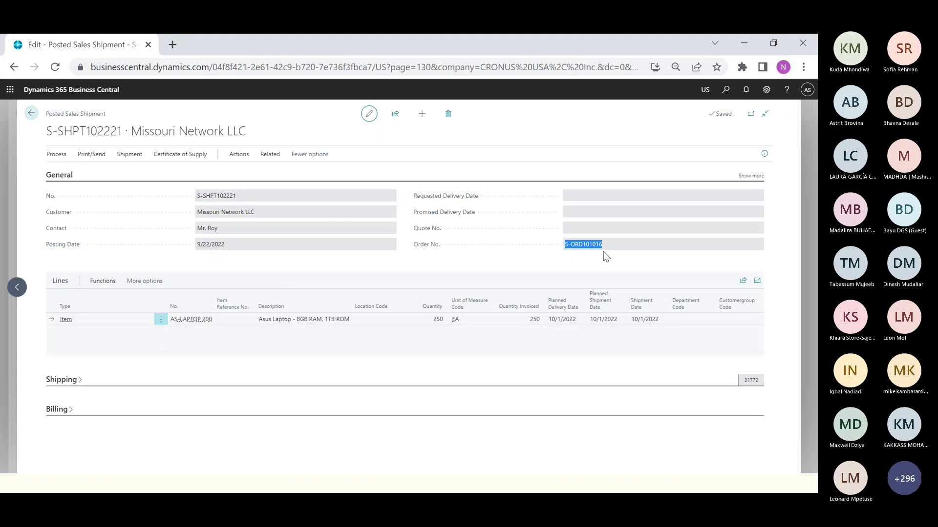
click(554, 258)
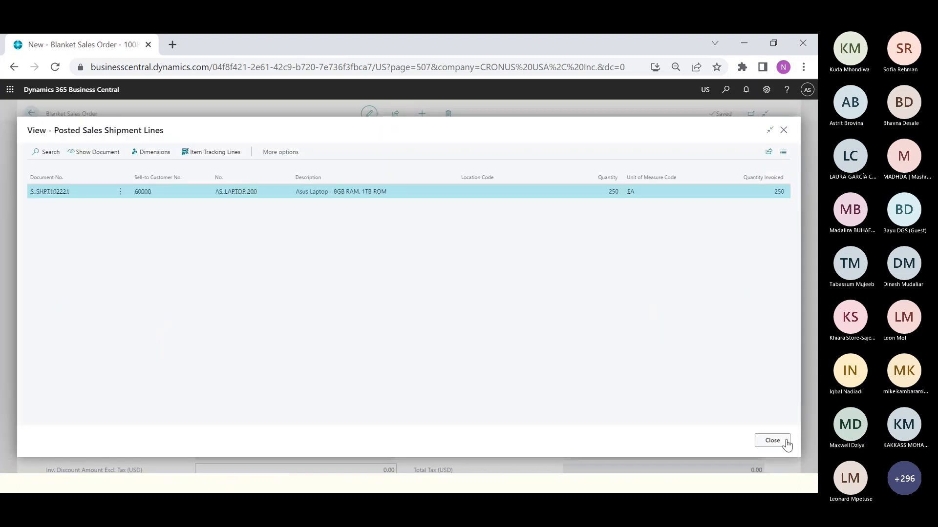
key(Escape)
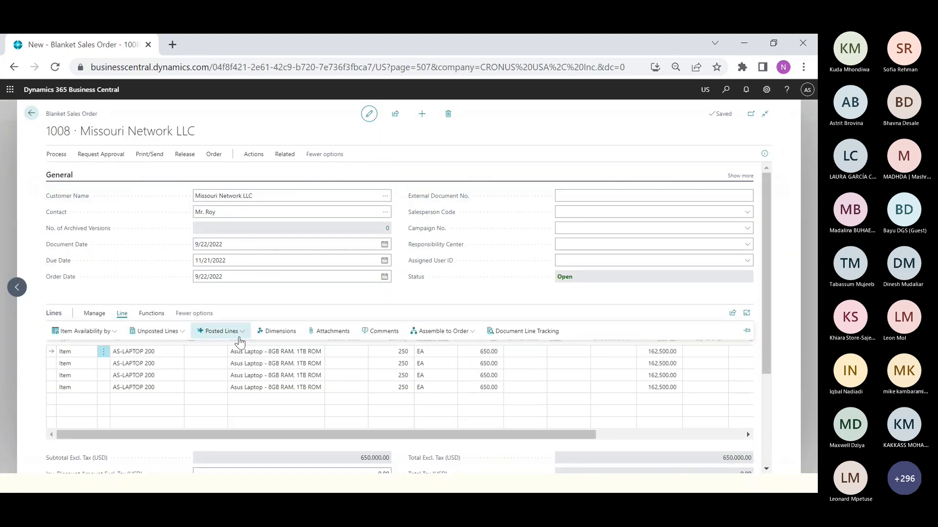
- Examine the posted invoice lines for the first laptop line and close the list
click(238, 337)
click(223, 371)
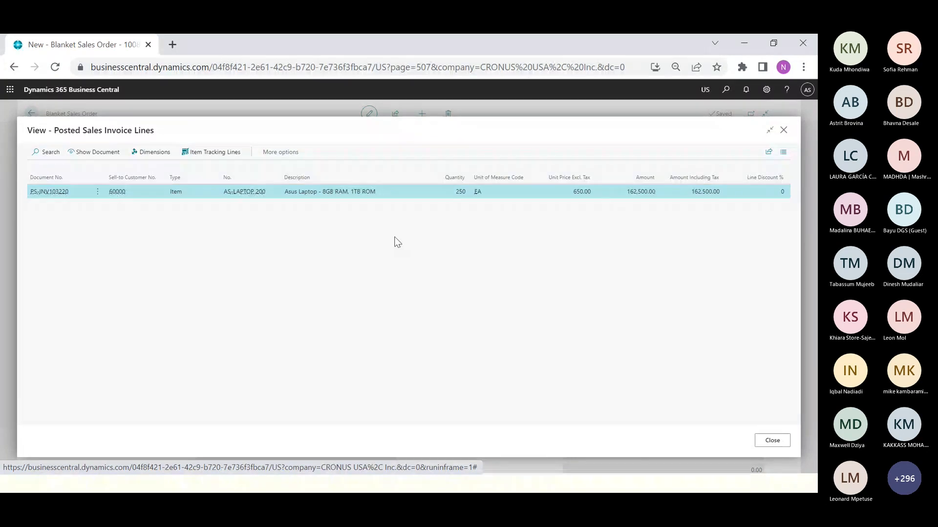
click(770, 442)
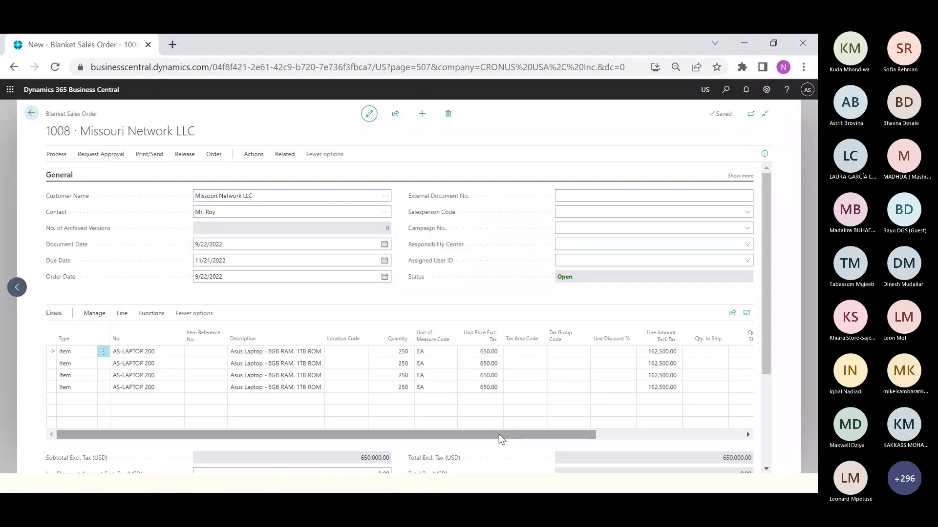
- Set the quantity to ship to 250 on the blanket order's second laptop line, with shipment date 11/1/2022
click(144, 364)
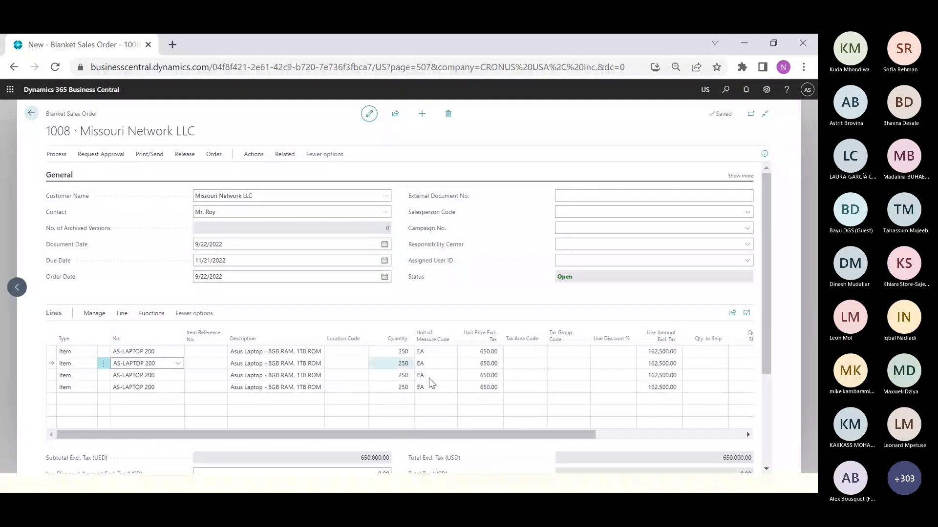
drag(529, 432, 692, 435)
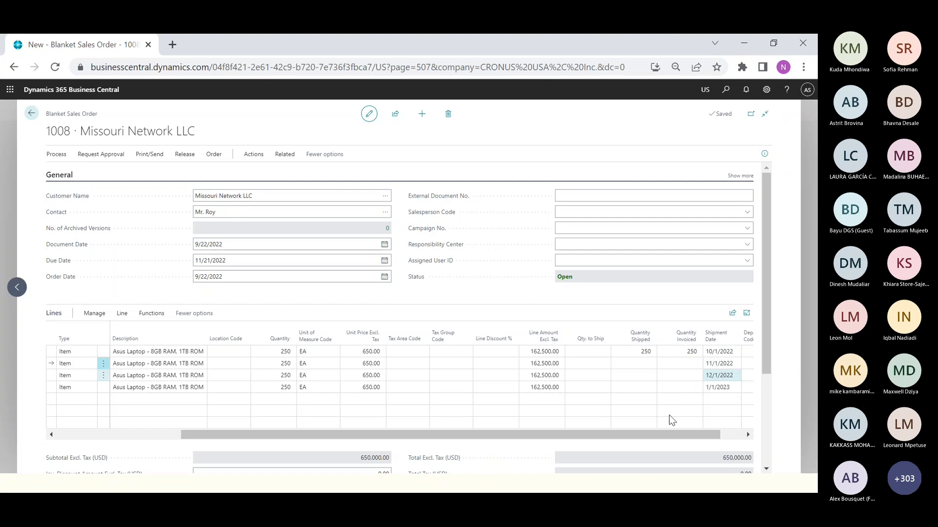
click(590, 365)
text(250)
key(Tab)
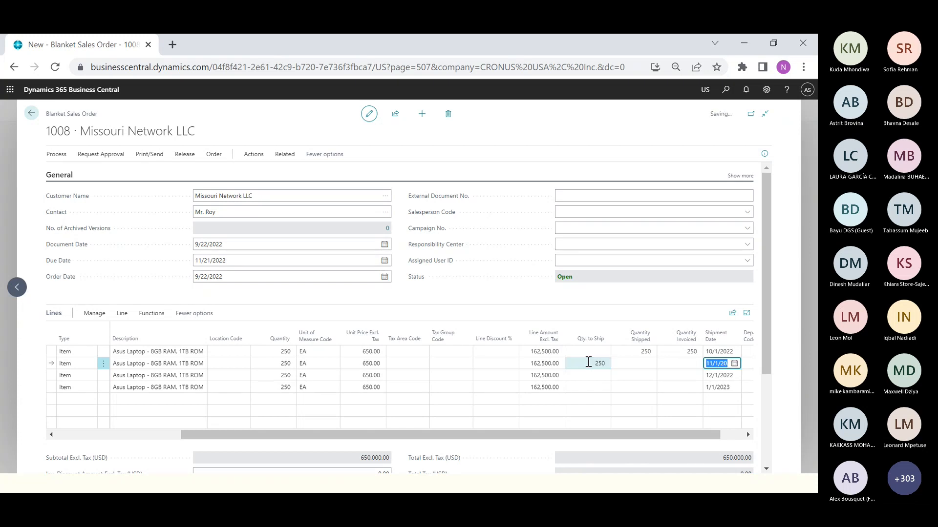
- Create a sales order from the blanket order for the second laptop line
drag(600, 436, 95, 434)
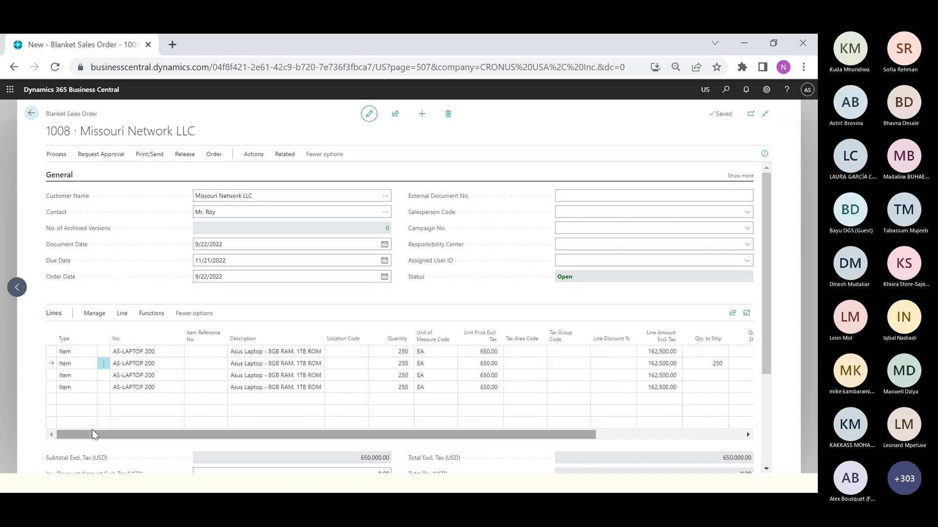
click(56, 153)
click(66, 176)
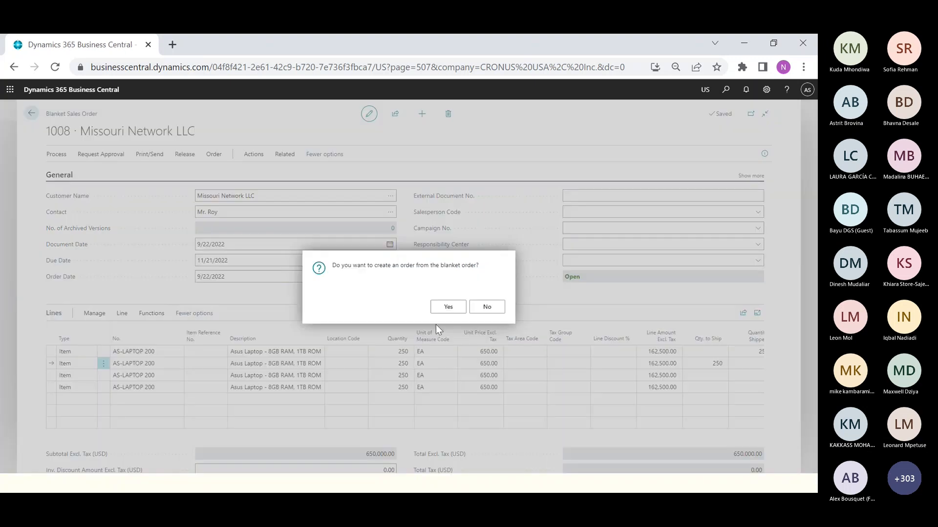
click(442, 309)
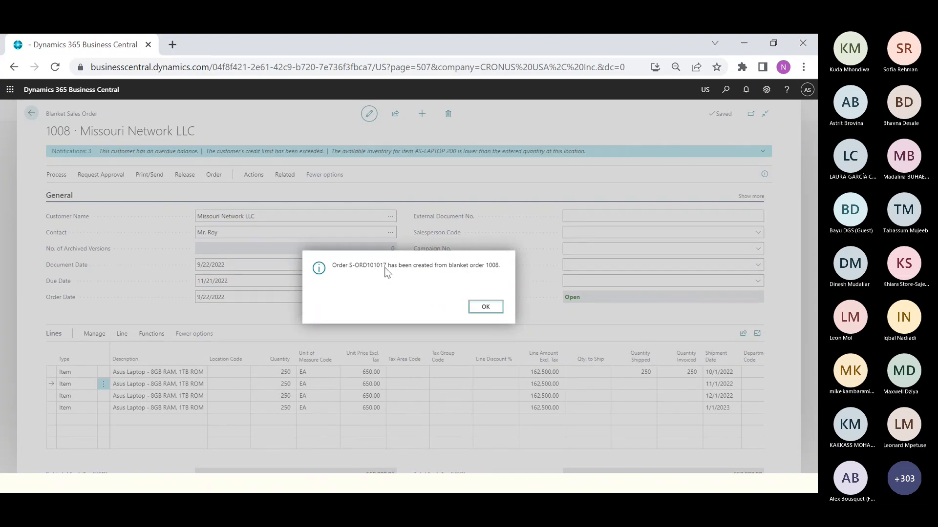
click(492, 309)
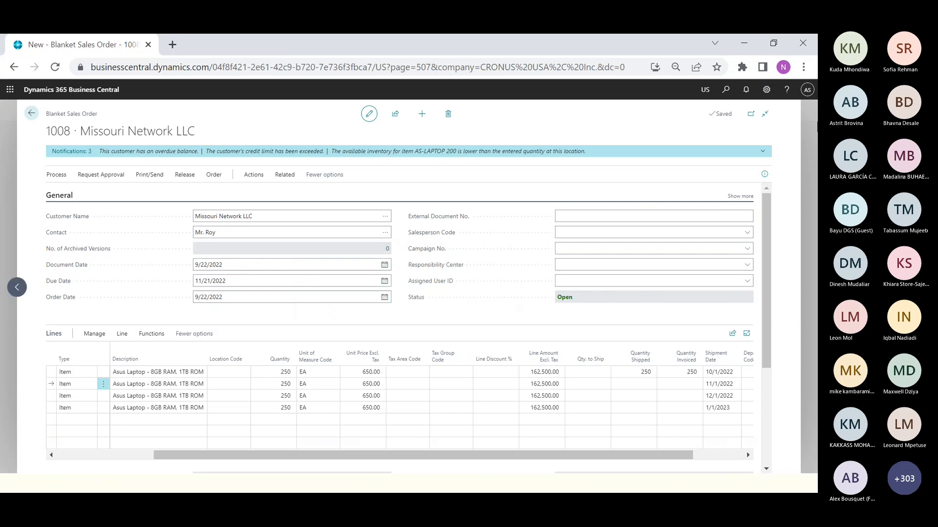
- Dismiss the overdue balance, credit limit and available inventory notifications on the blanket order
click(761, 153)
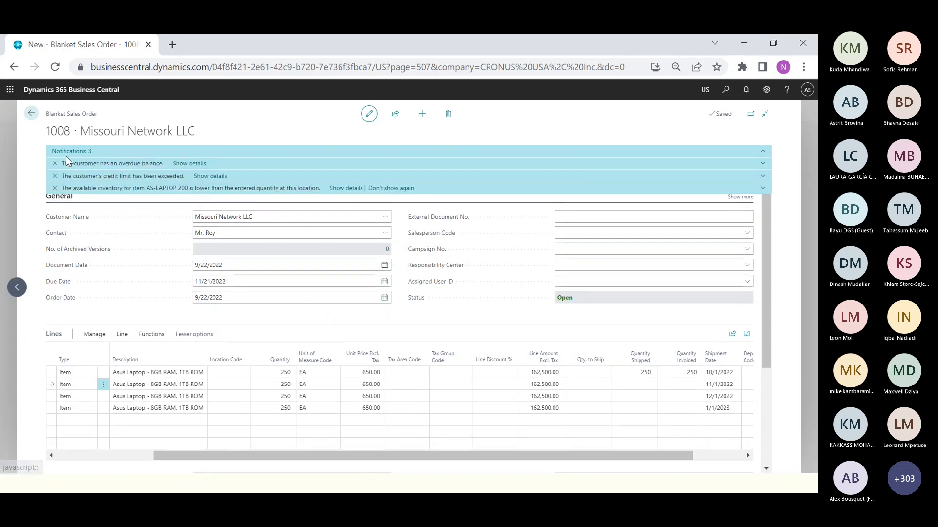
click(55, 163)
click(55, 163)
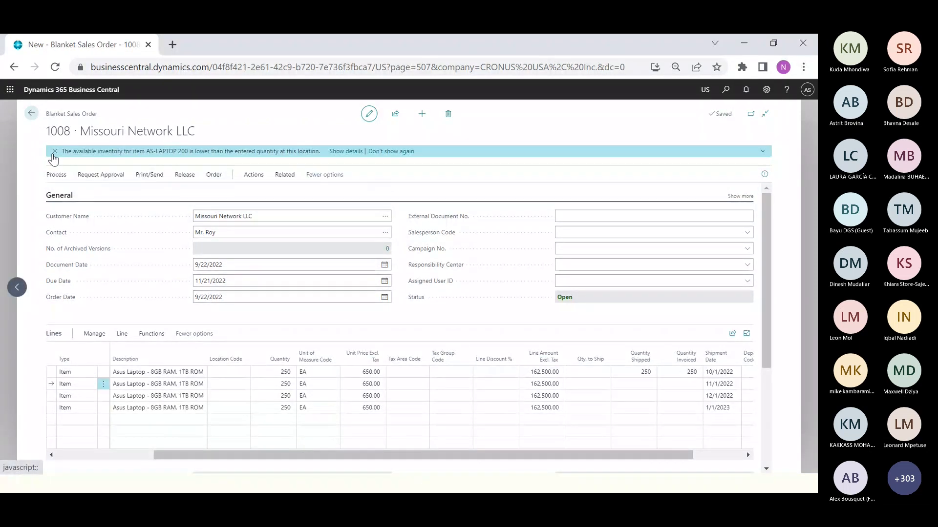
click(54, 153)
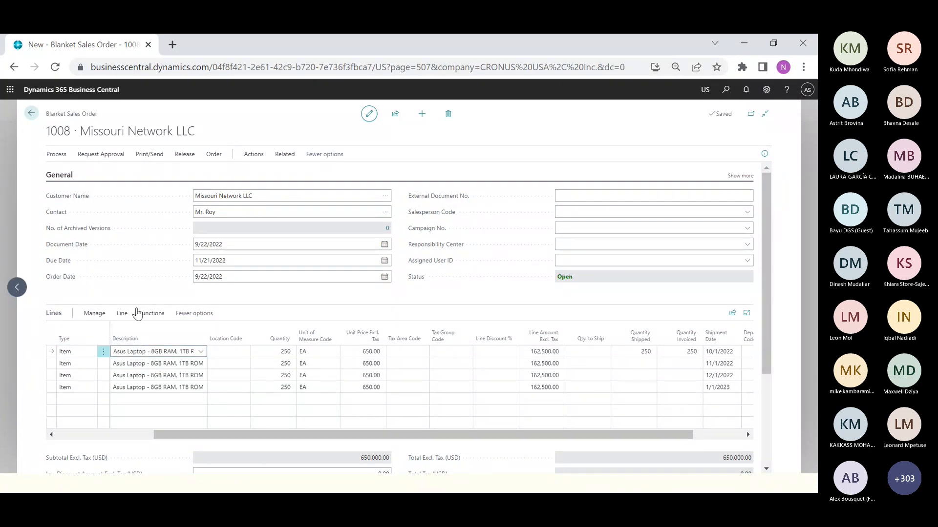
- Check the first laptop line again for unposted order lines and close the list
click(152, 333)
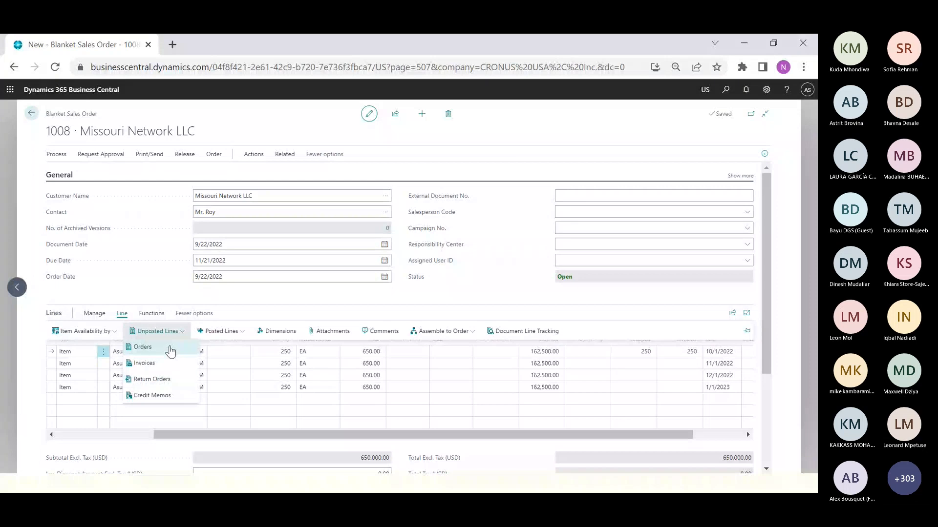
click(170, 347)
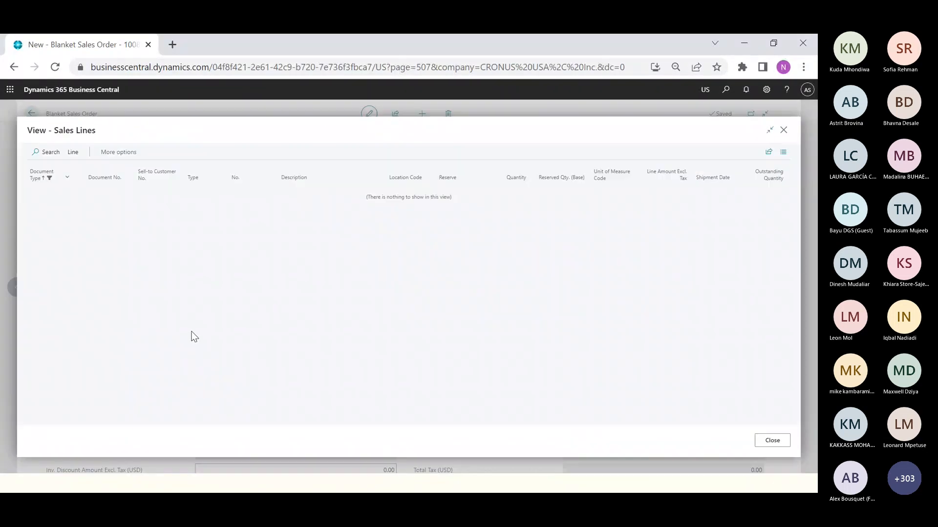
click(771, 442)
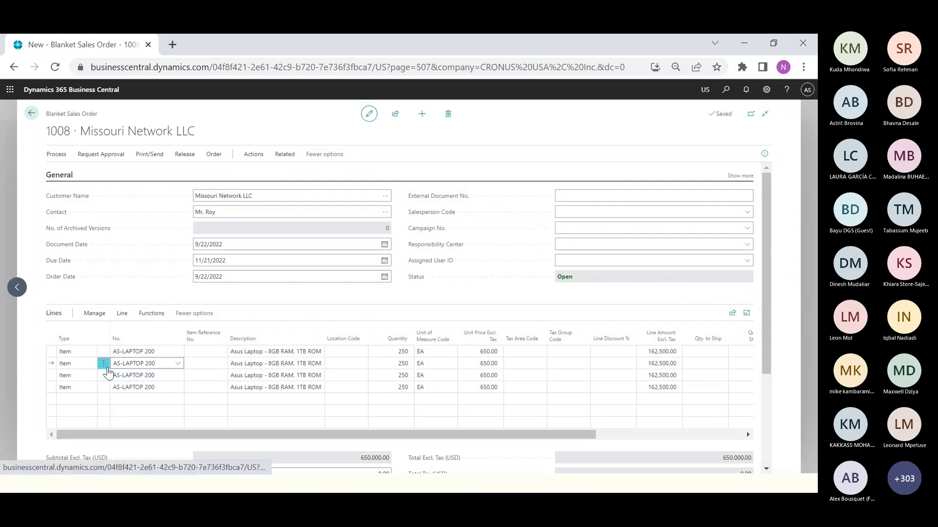
- List the unposted order lines for the second laptop line, show the related sales order document, and examine its line quantities
click(122, 314)
click(139, 337)
click(152, 352)
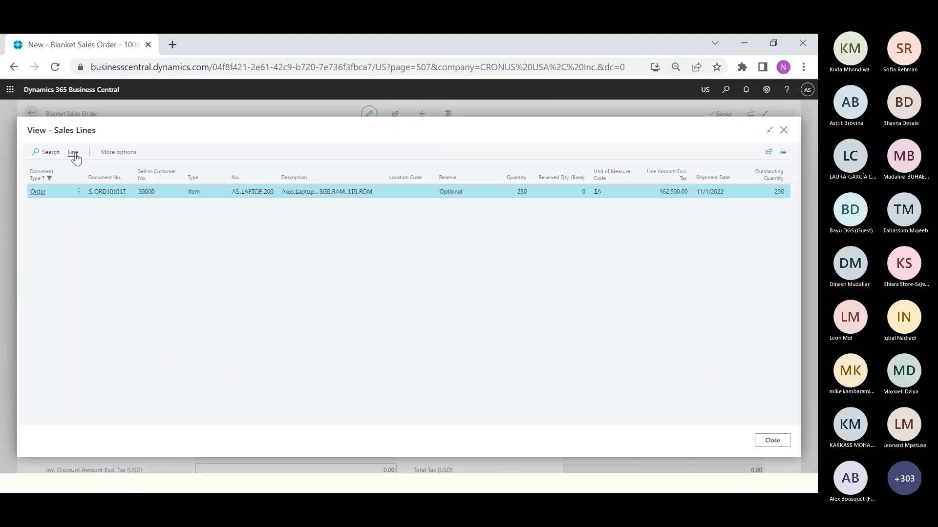
click(73, 154)
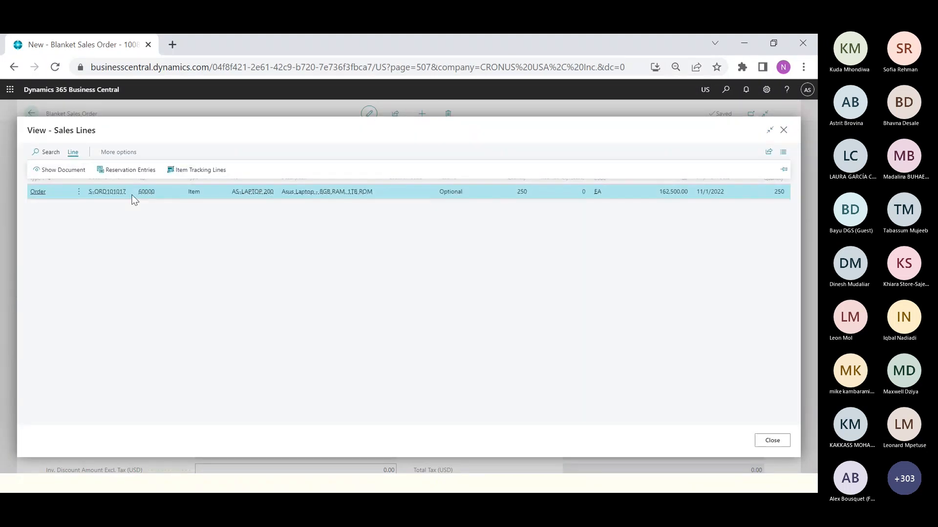
click(44, 173)
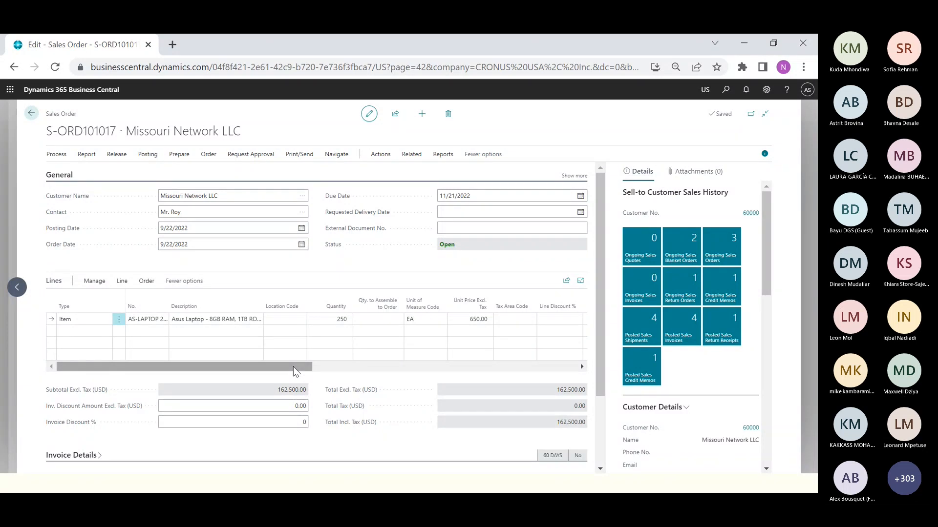
drag(293, 368, 360, 368)
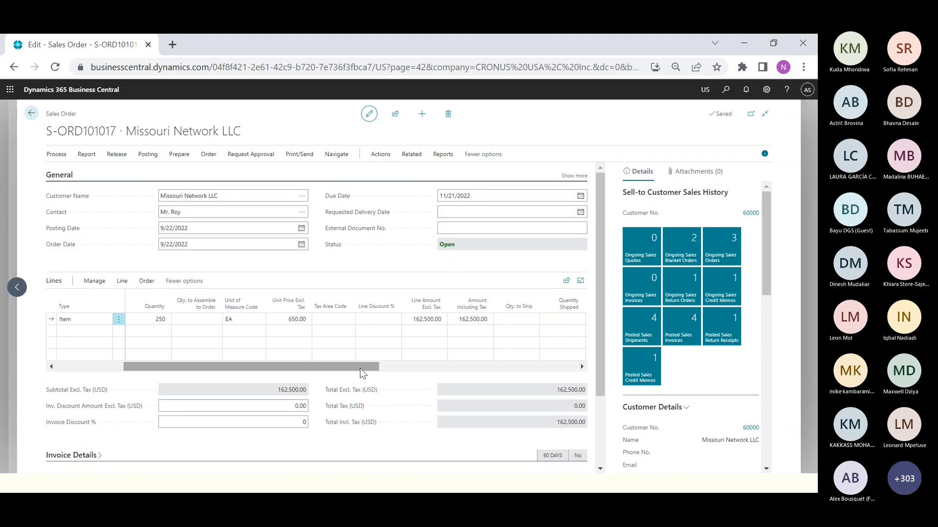
drag(359, 369, 188, 352)
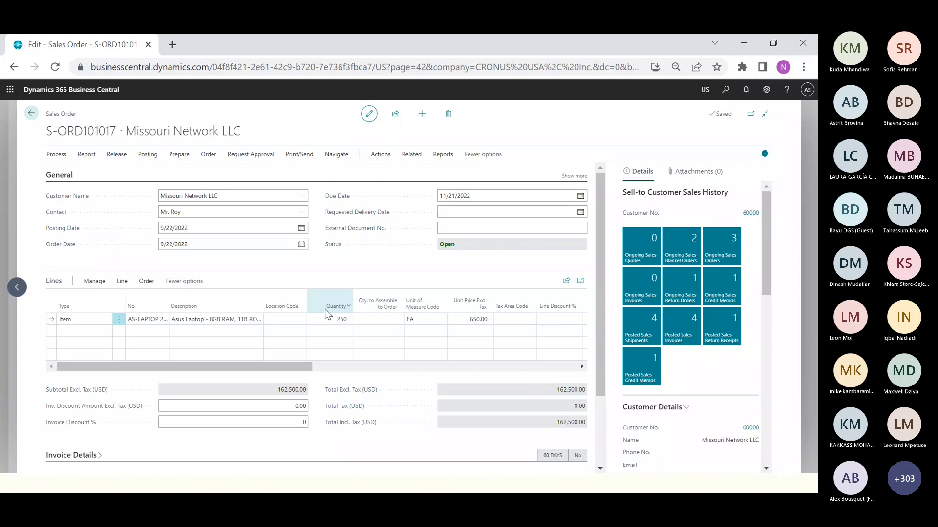
- Set the laptop order line's quantity and quantity to ship to 300 each
click(330, 321)
text(300)
key(Tab)
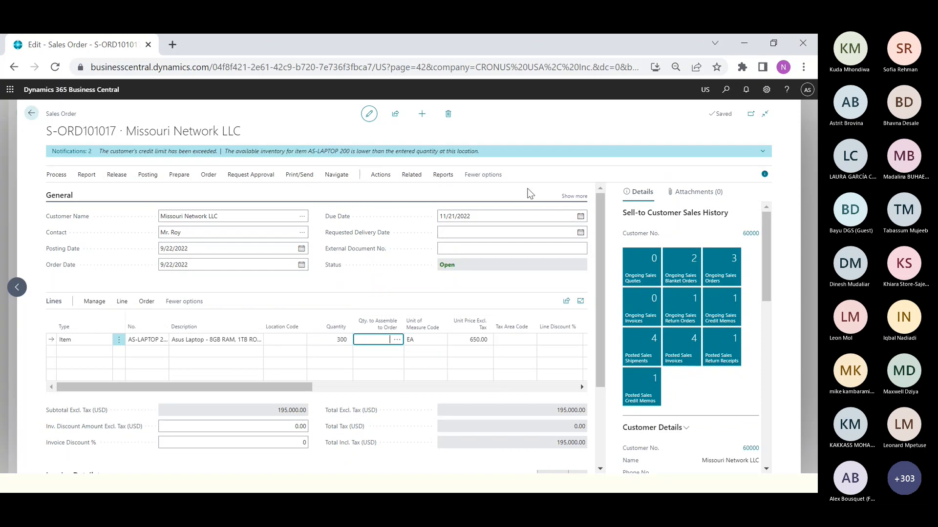
drag(274, 386, 389, 386)
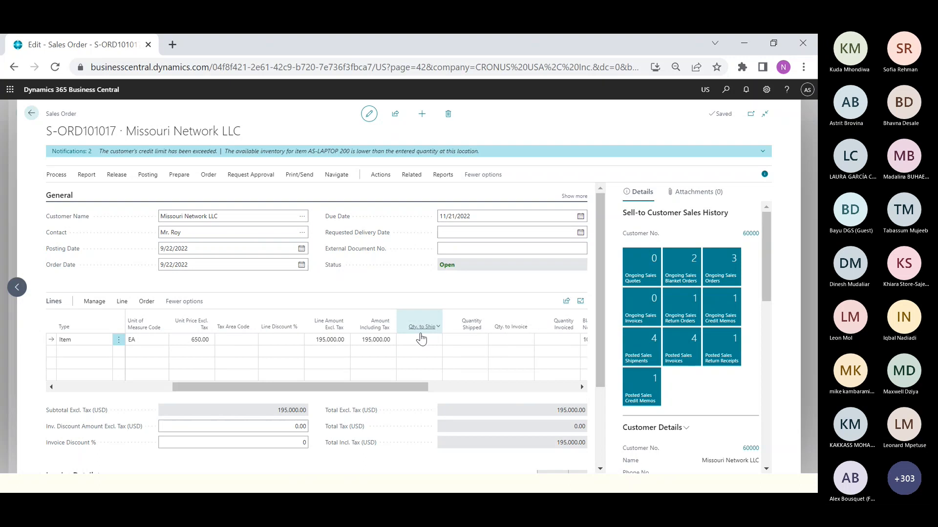
click(420, 338)
text(3)
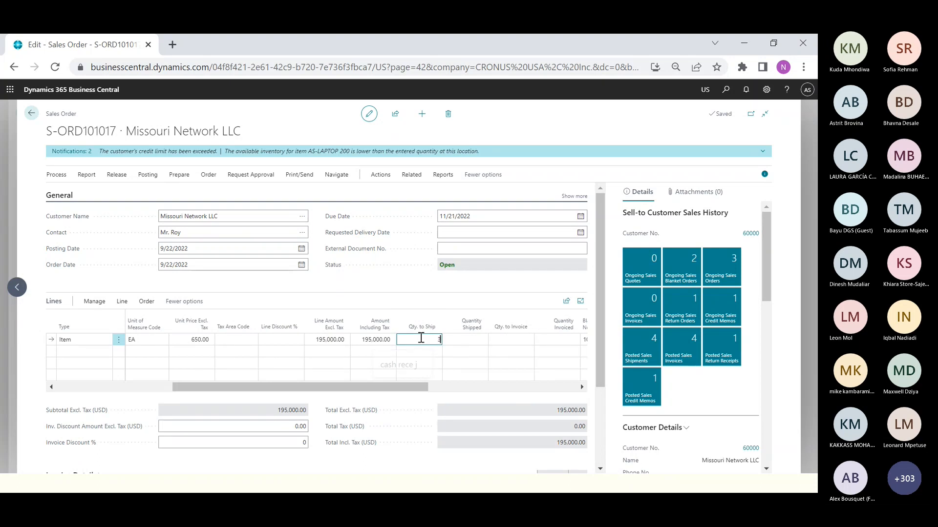
text(00)
key(Tab)
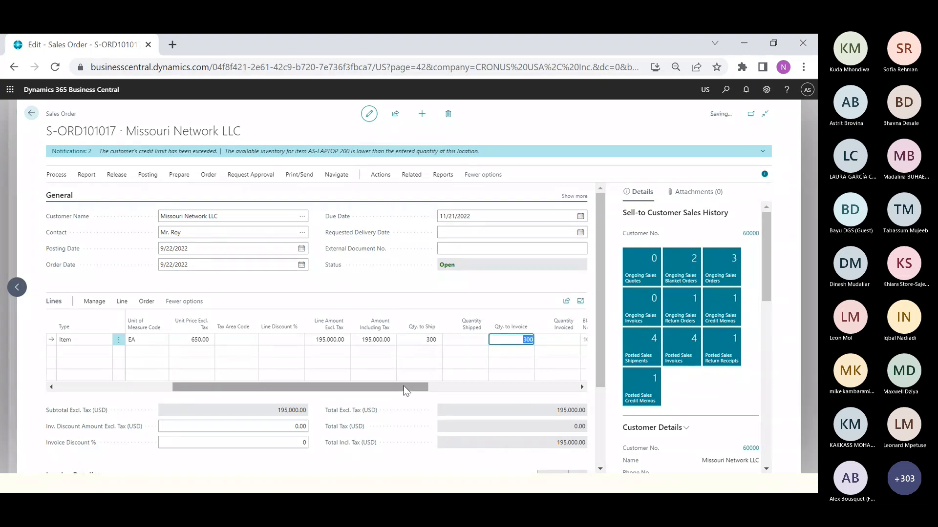
- Try to post the 300-unit sales order with Ship and Invoice, then close the error list
click(147, 175)
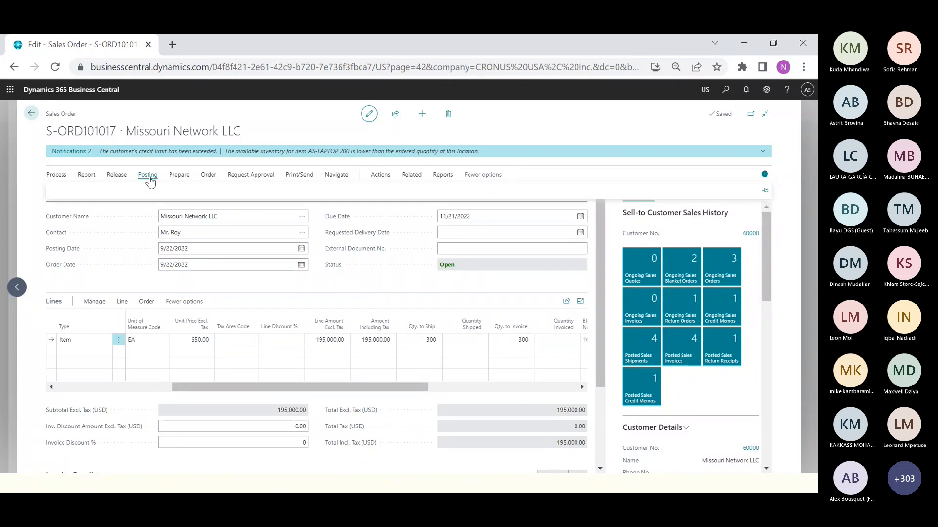
click(62, 190)
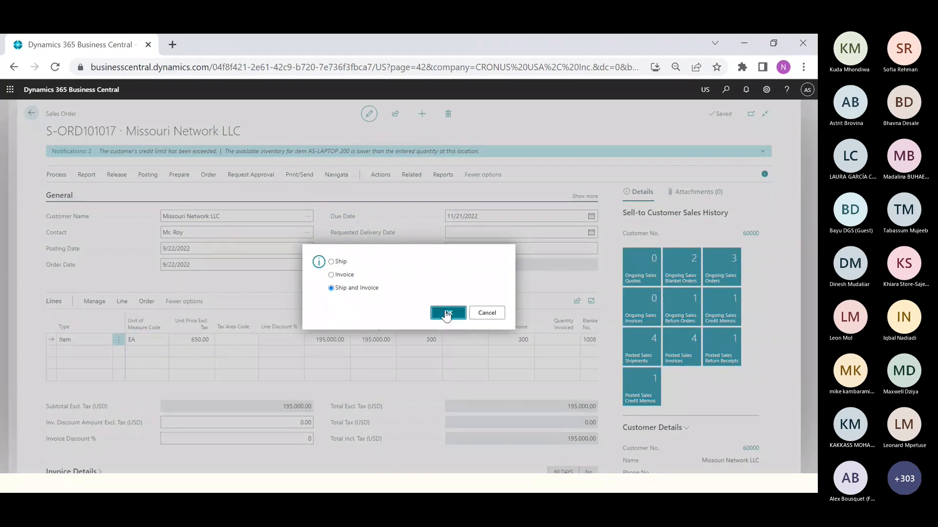
click(444, 312)
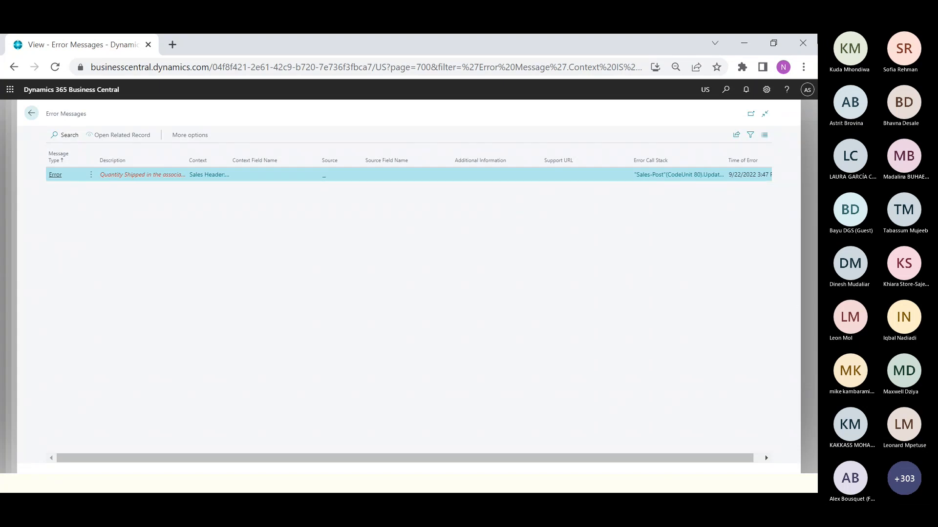
key(Escape)
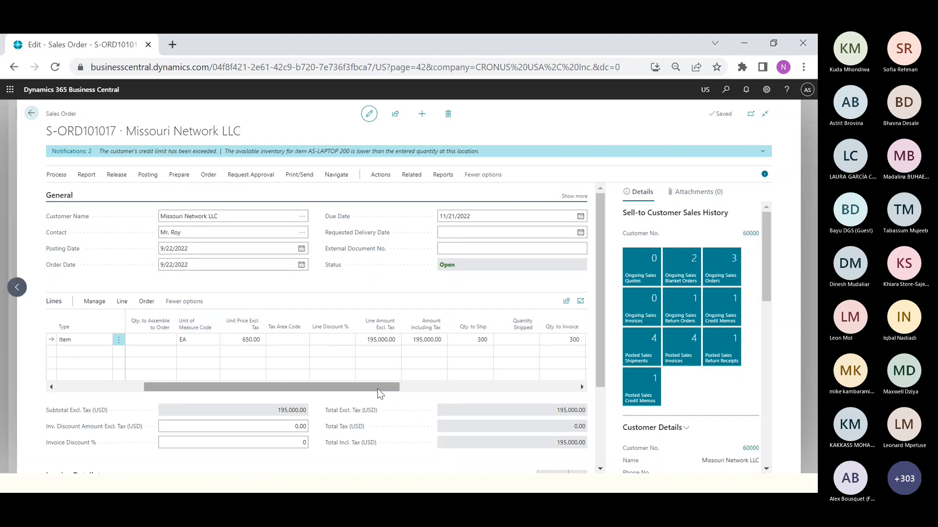
- Examine the sales order line's quantity, quantity to ship, and blanket order number and line references
drag(378, 389, 290, 390)
click(336, 340)
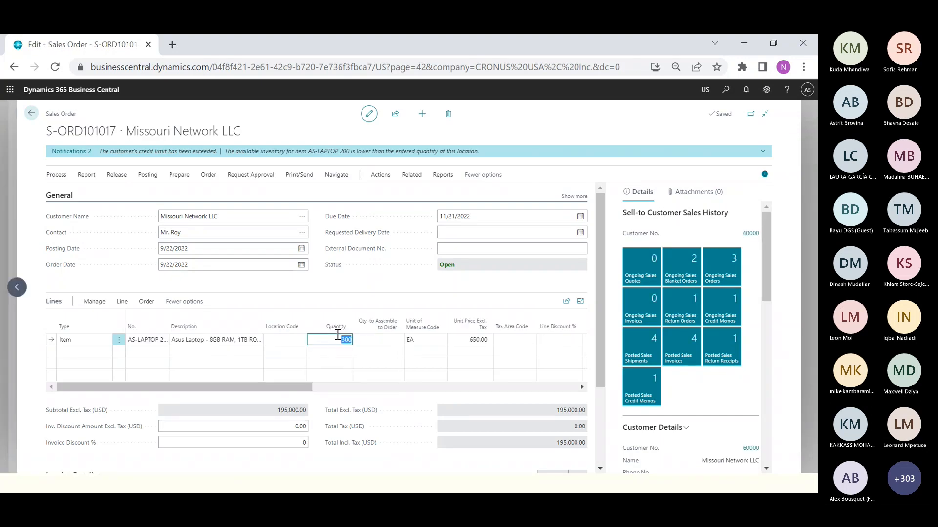
drag(303, 388, 423, 389)
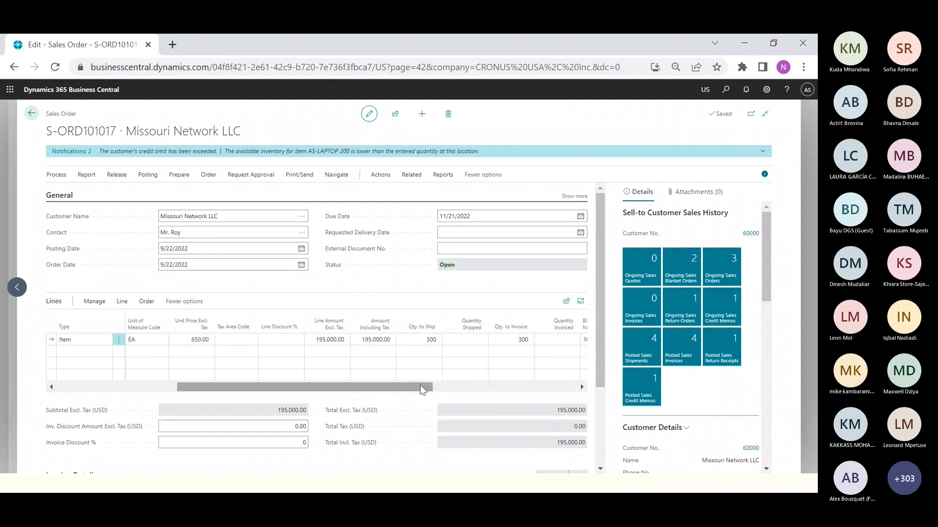
click(398, 340)
click(408, 339)
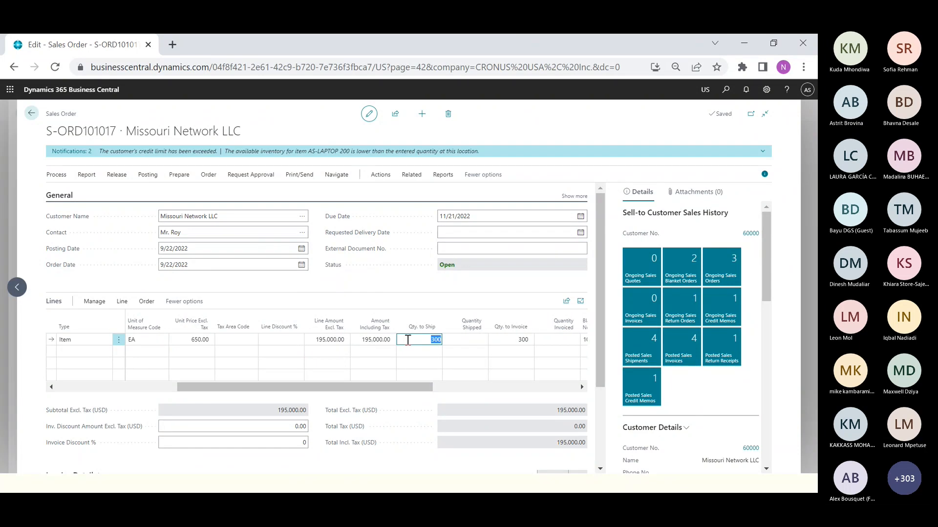
drag(390, 387, 507, 389)
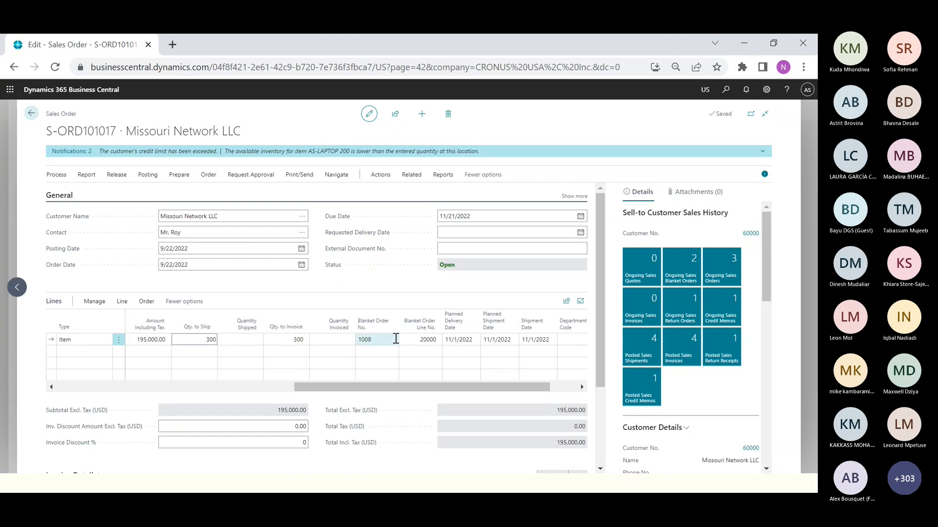
drag(425, 388, 233, 389)
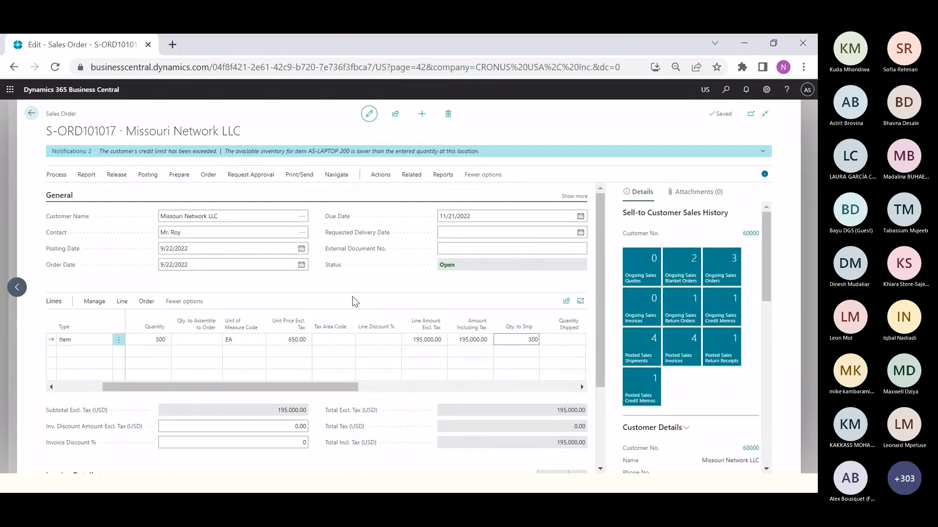
click(83, 385)
click(337, 339)
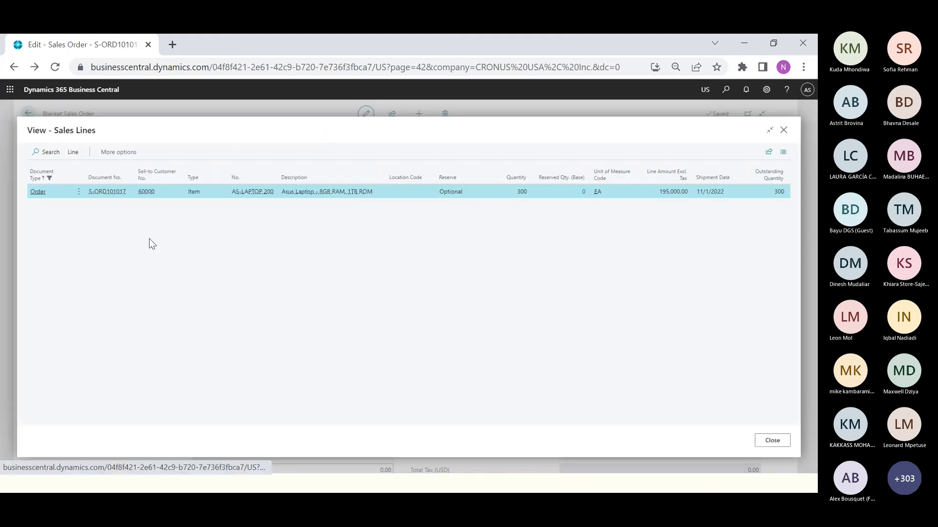
- Close the unposted lines list, leave the blanket order, and open the 9/22/2022 Missouri Network LLC sales order from the sales orders list
click(772, 440)
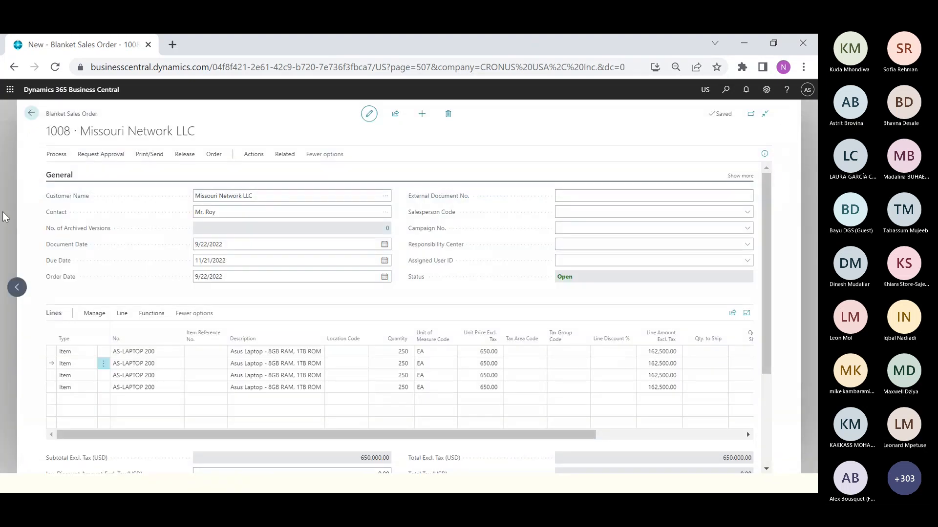
click(31, 114)
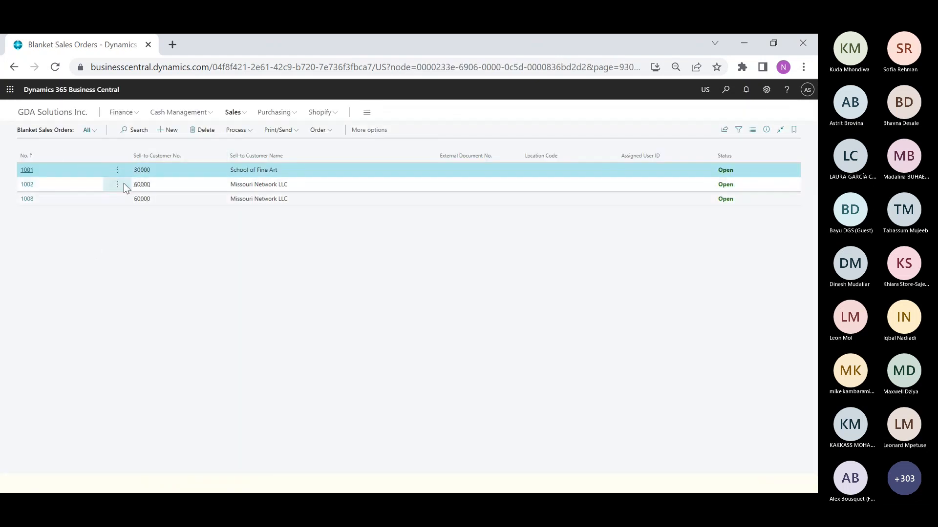
click(229, 116)
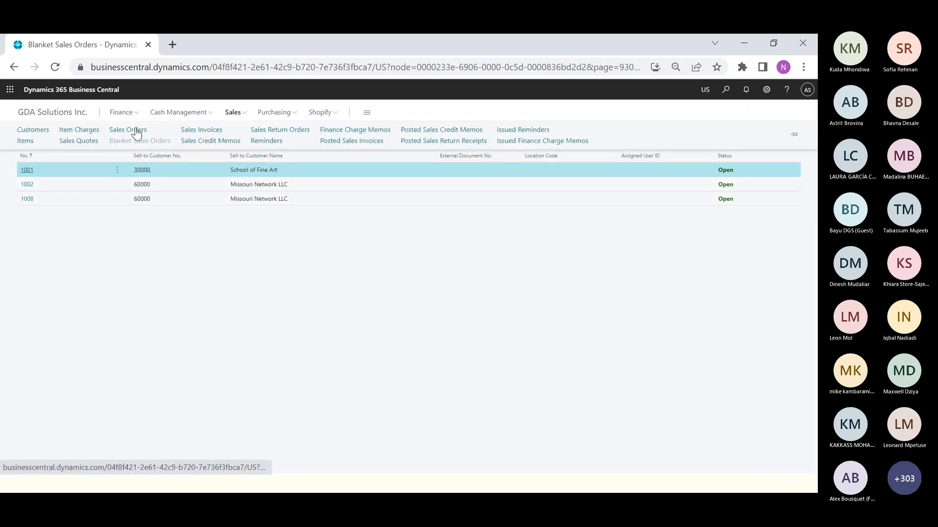
click(132, 129)
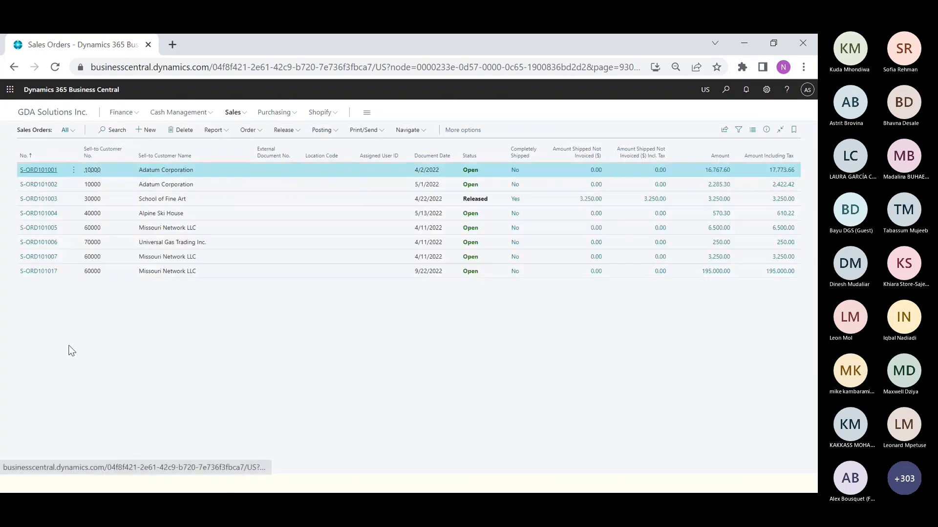
click(42, 273)
click(41, 271)
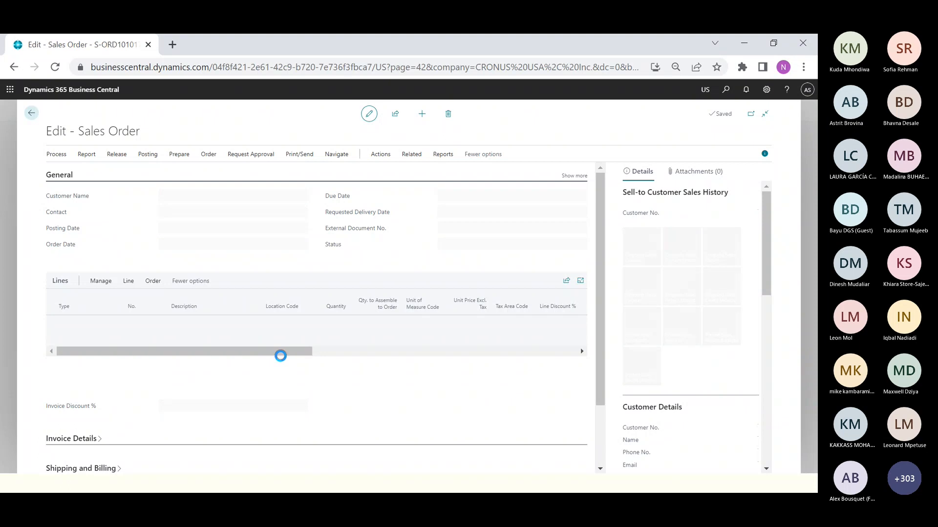
- Set the laptop order line's quantity and quantity to ship to 250 each
click(331, 318)
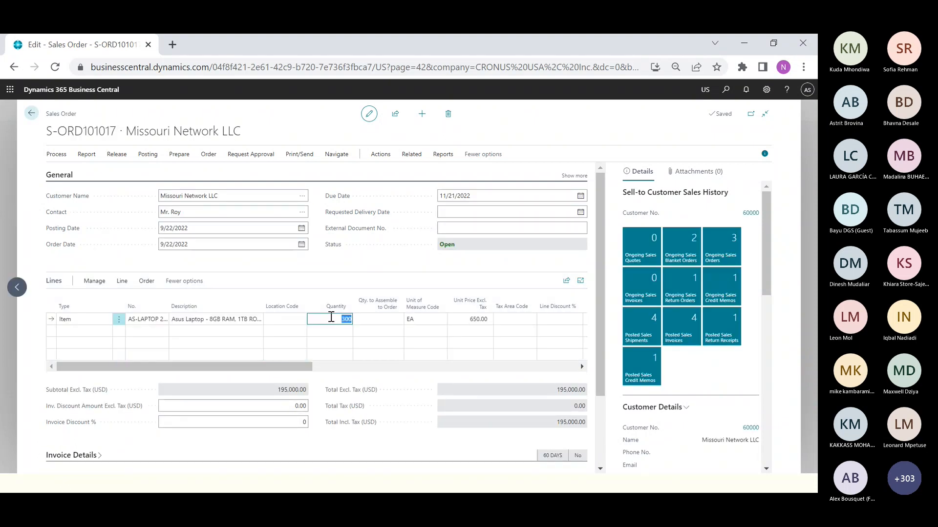
text(250)
key(Tab)
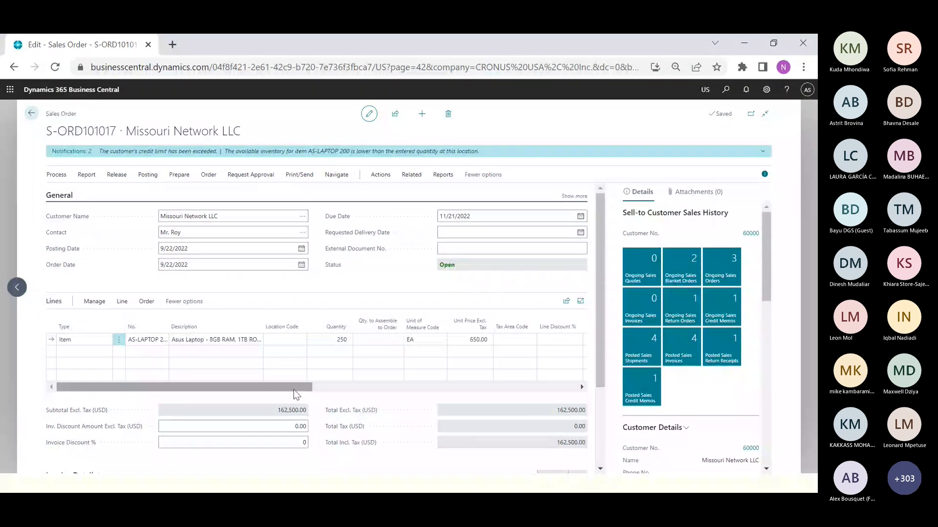
drag(294, 389, 472, 387)
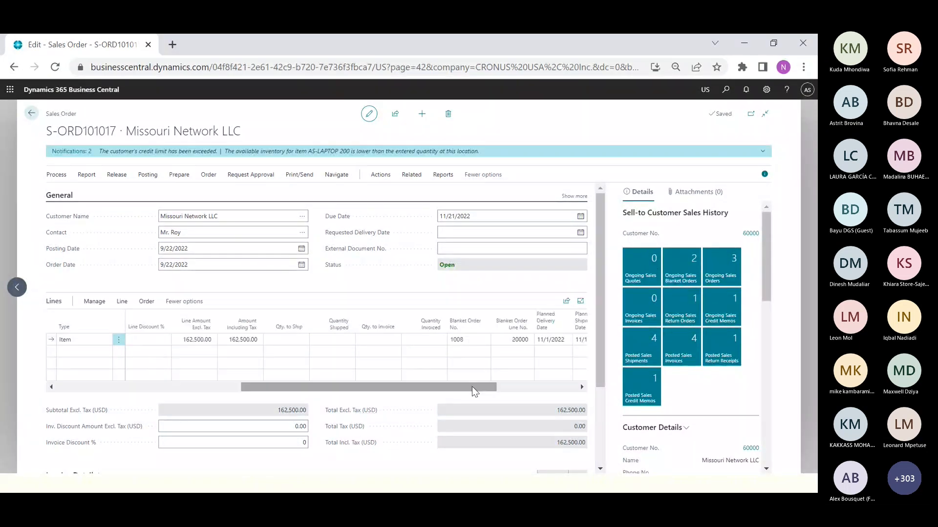
click(295, 339)
text(250)
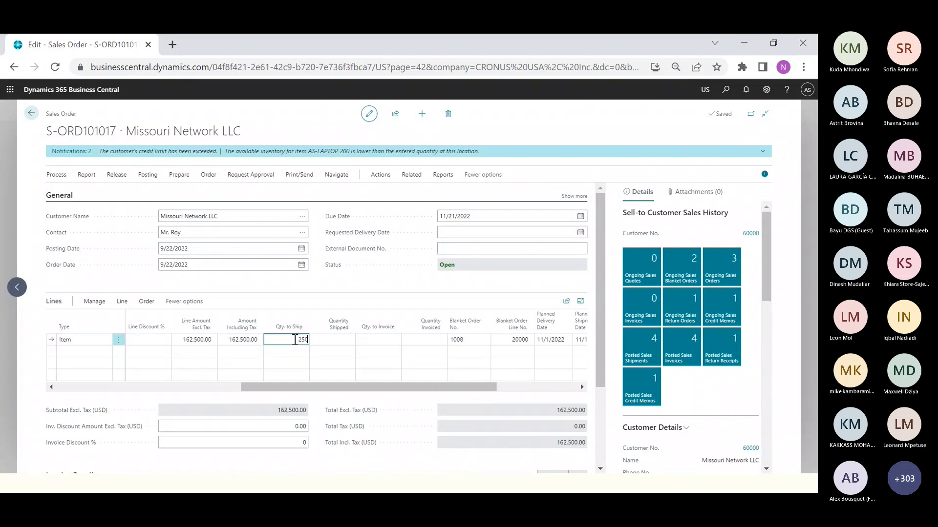
key(Tab)
- Post the 250-unit sales order with Ship and Invoice, and decline opening the posted invoice
click(149, 176)
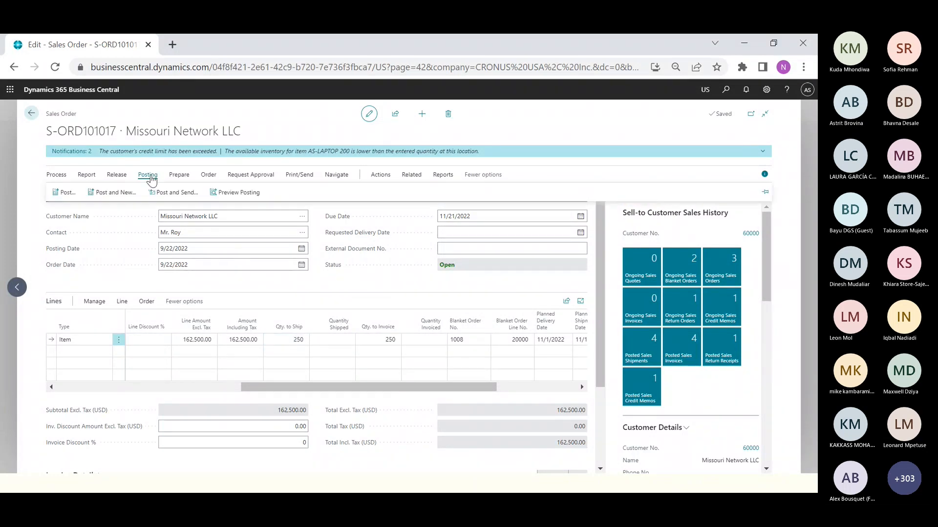
click(63, 192)
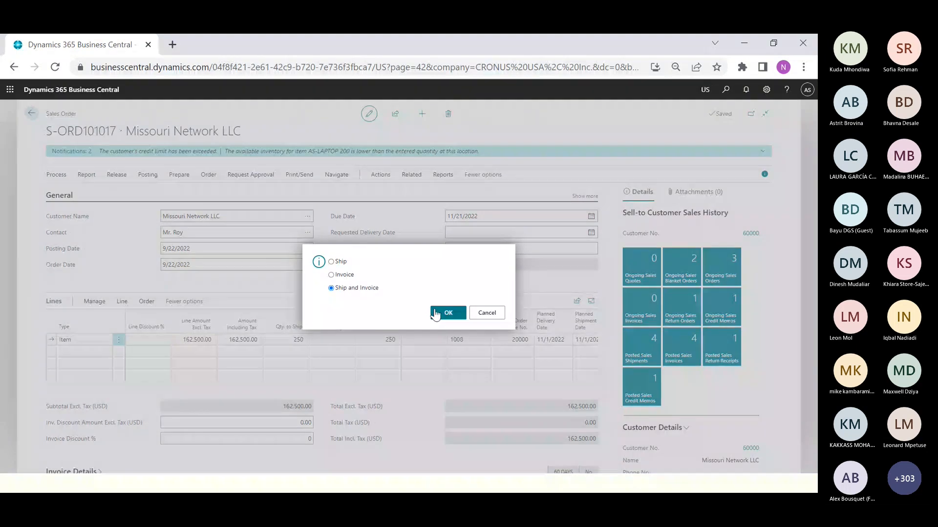
click(436, 313)
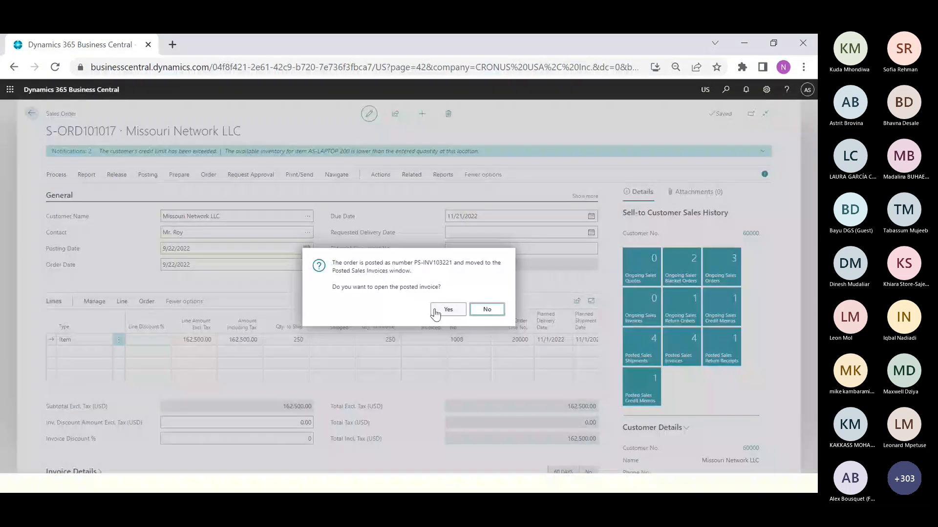
click(490, 313)
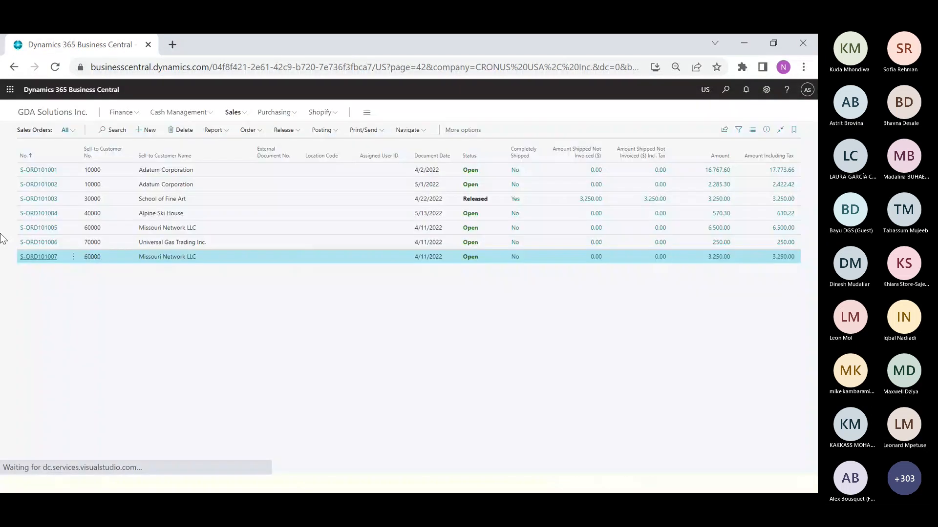
- Create a new sales order directly from the sales orders list for customer Missouri Network LLC
click(63, 113)
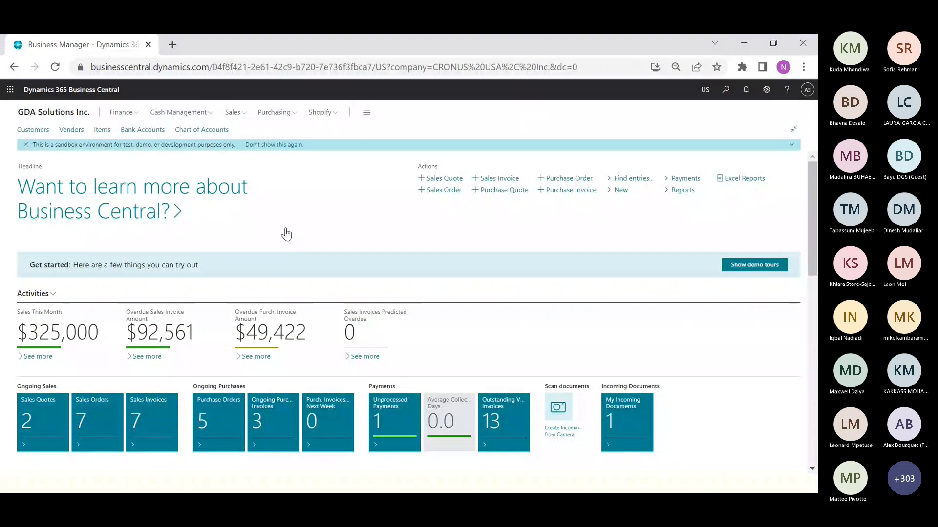
click(232, 112)
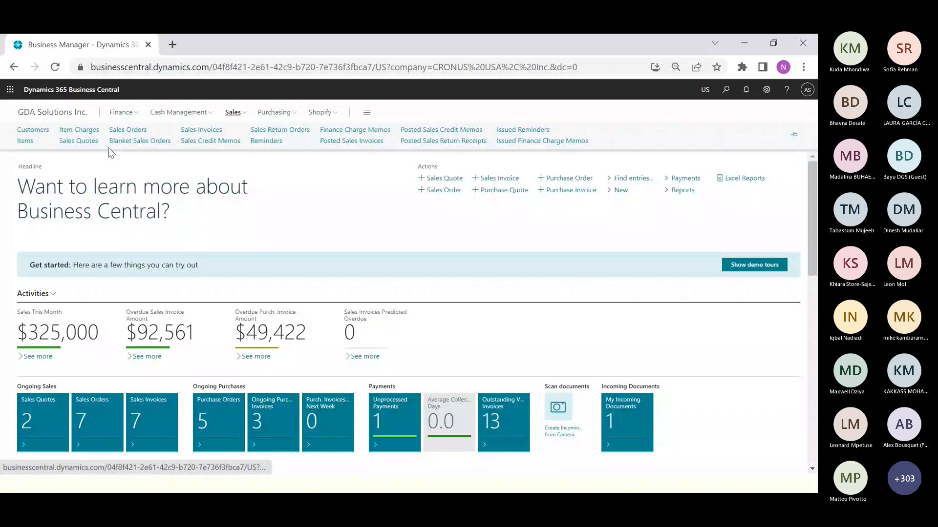
click(119, 130)
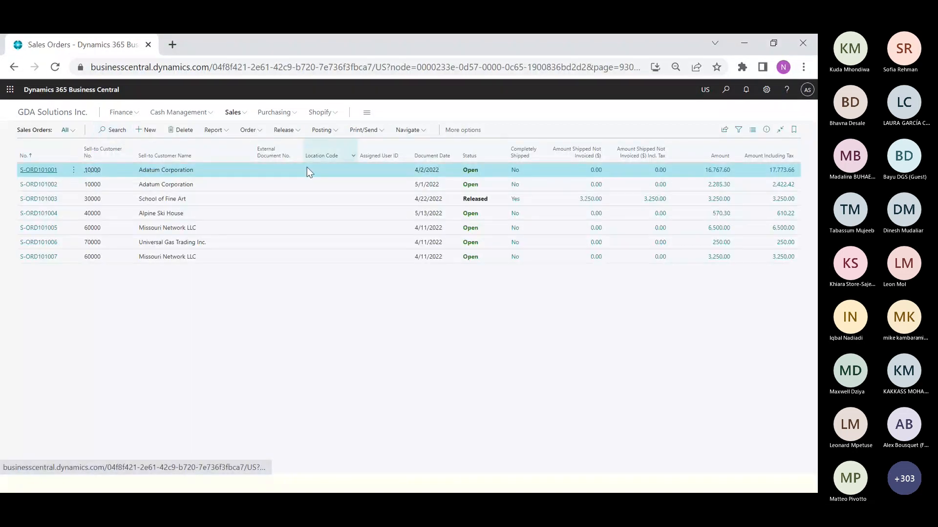
click(147, 129)
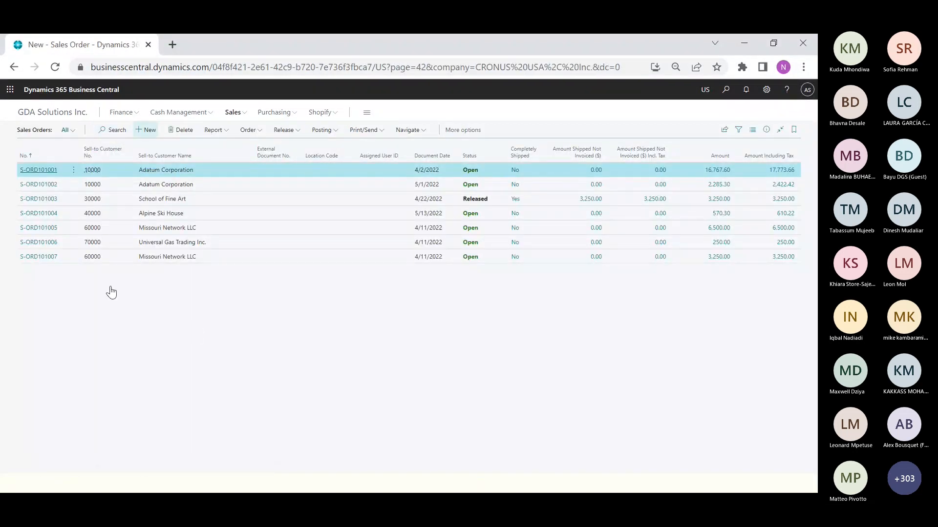
click(303, 194)
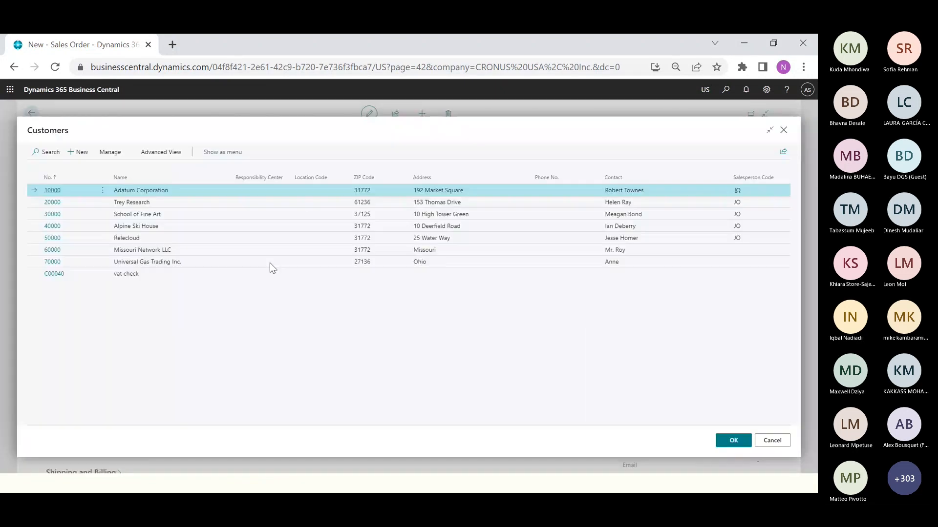
click(147, 249)
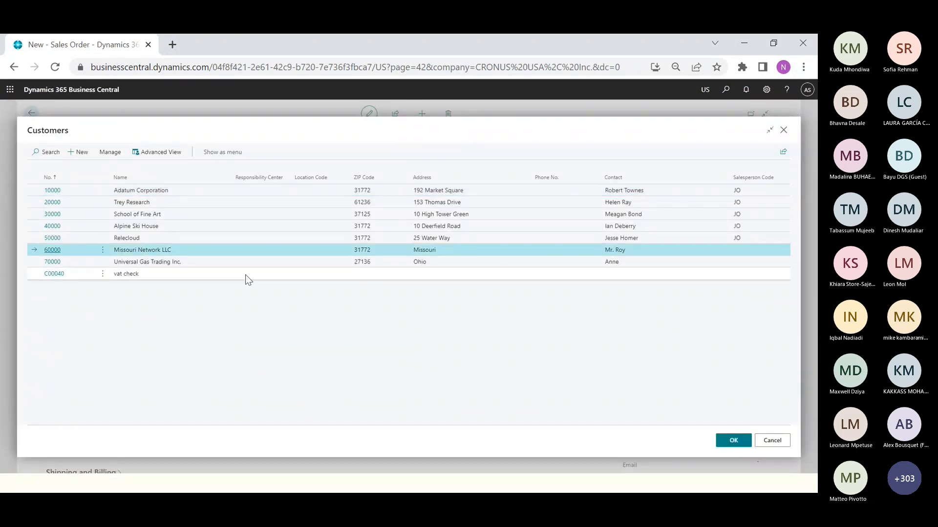
click(732, 441)
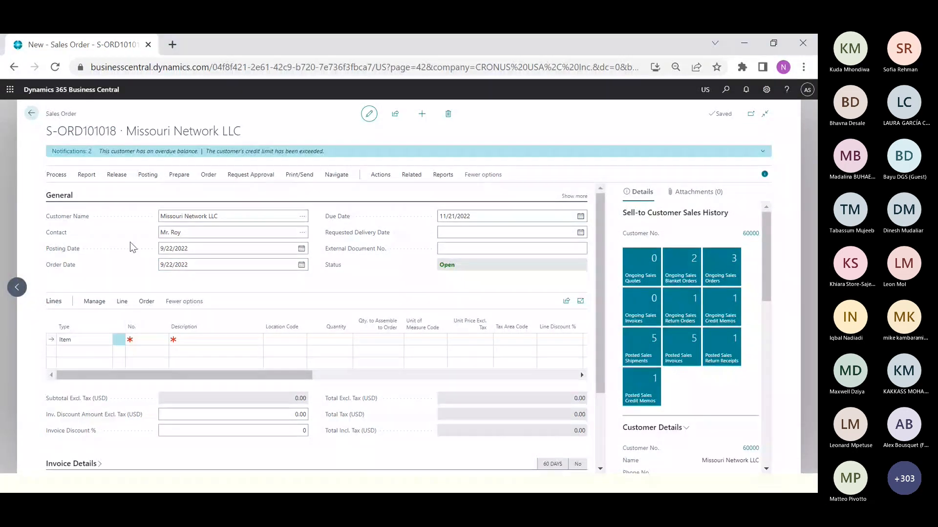
- Add the item AS-LAPTOP 200 to the first order line with a quantity of 250
click(135, 336)
text(laptop)
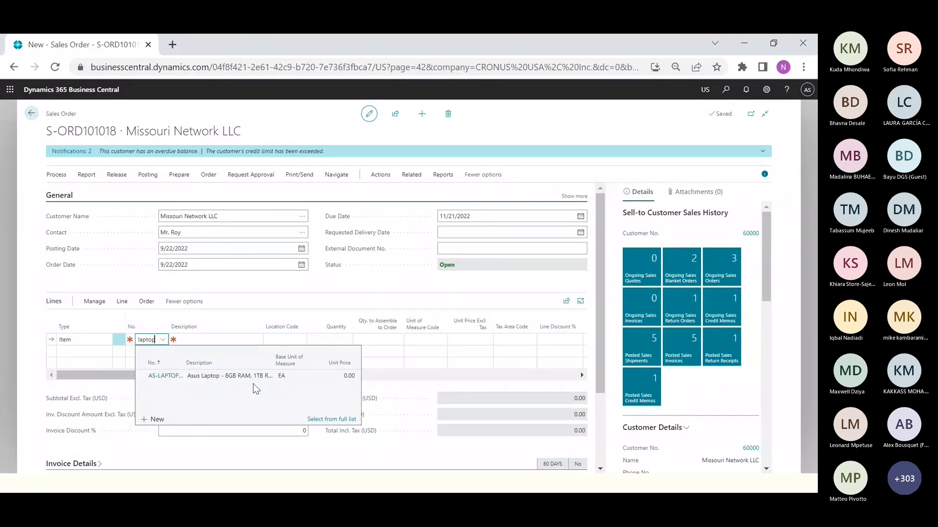
click(239, 377)
click(284, 339)
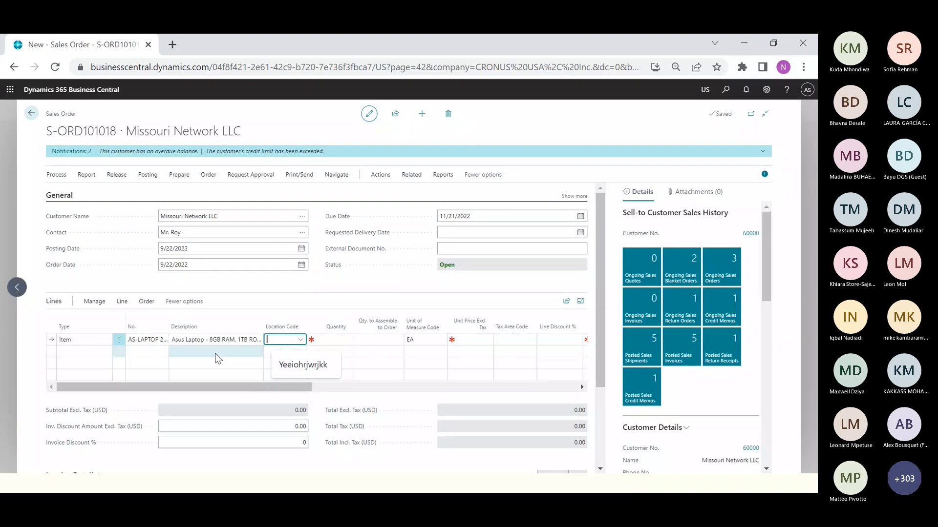
click(336, 339)
text(2)
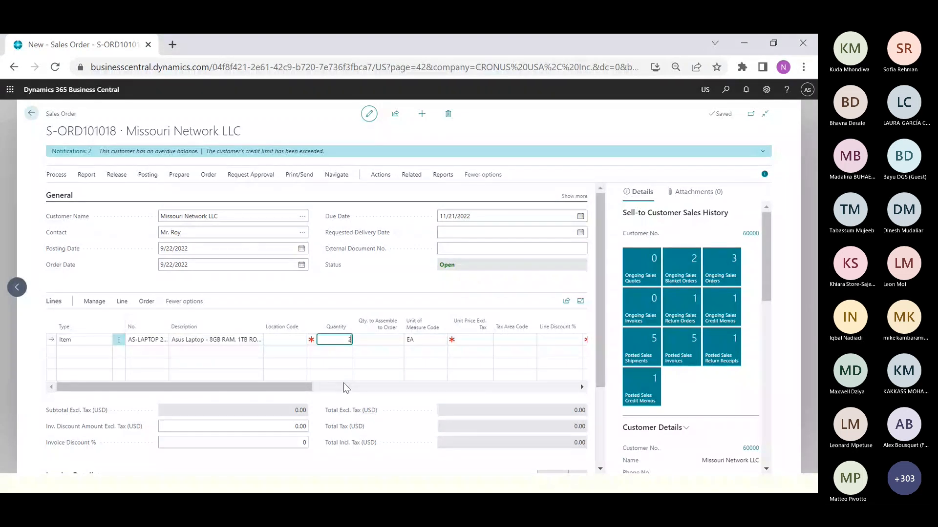
text(50)
key(Tab)
key(Tab)
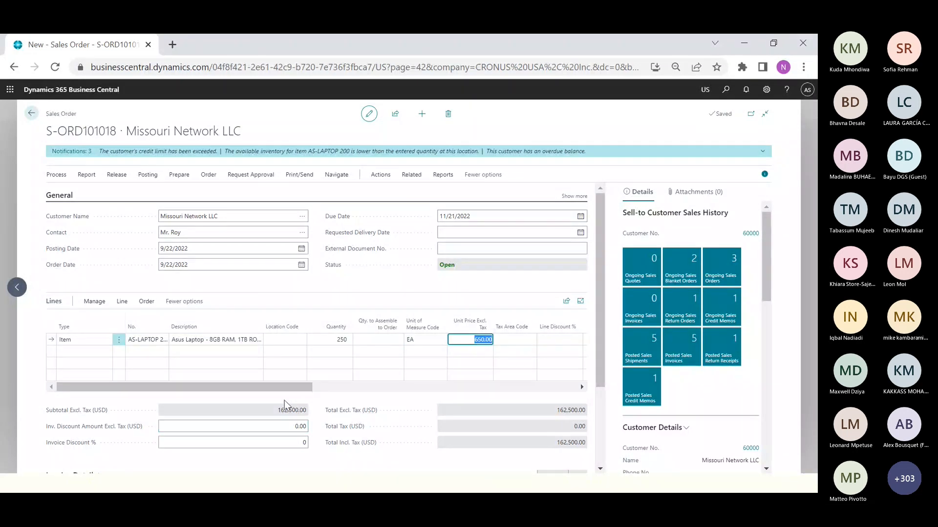
- Link the laptop line to the customer's 250-unit blanket order line with shipment date 12/1/2022 using the blanket order number lookup
drag(287, 387, 239, 393)
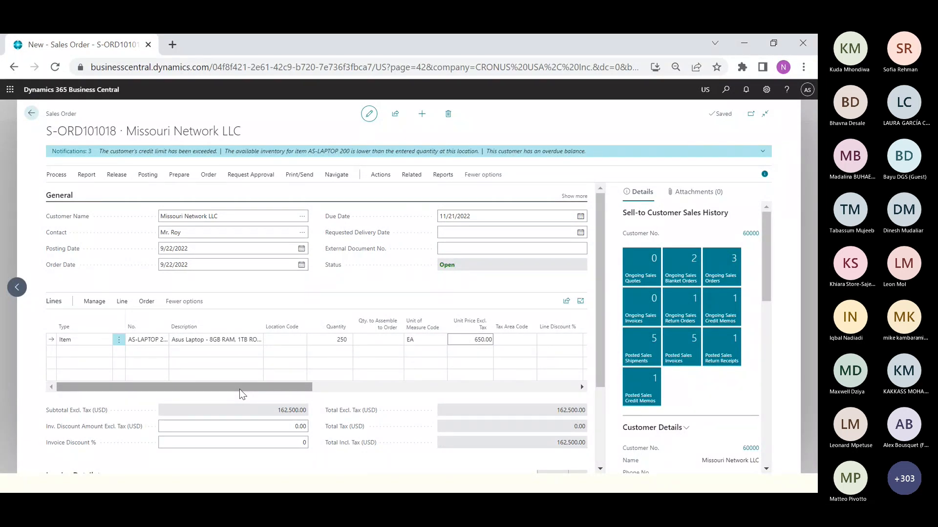
drag(239, 389, 512, 379)
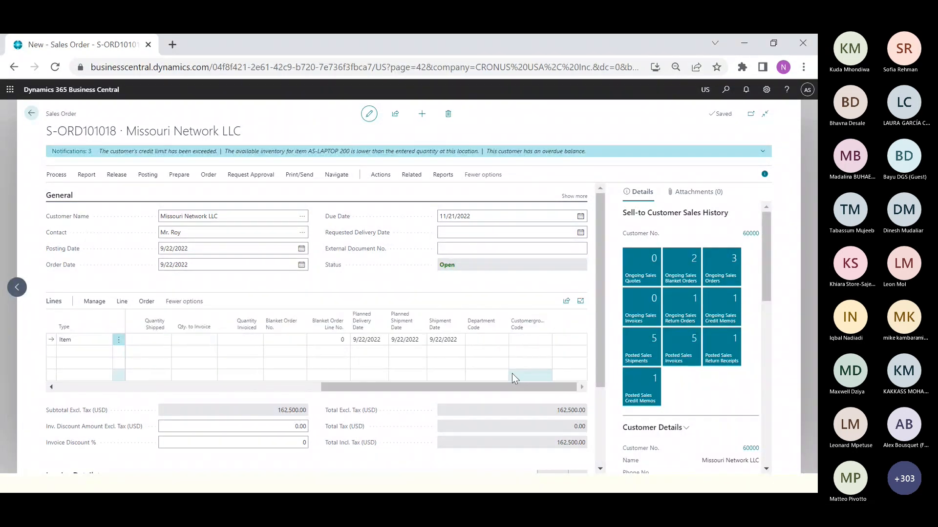
click(284, 338)
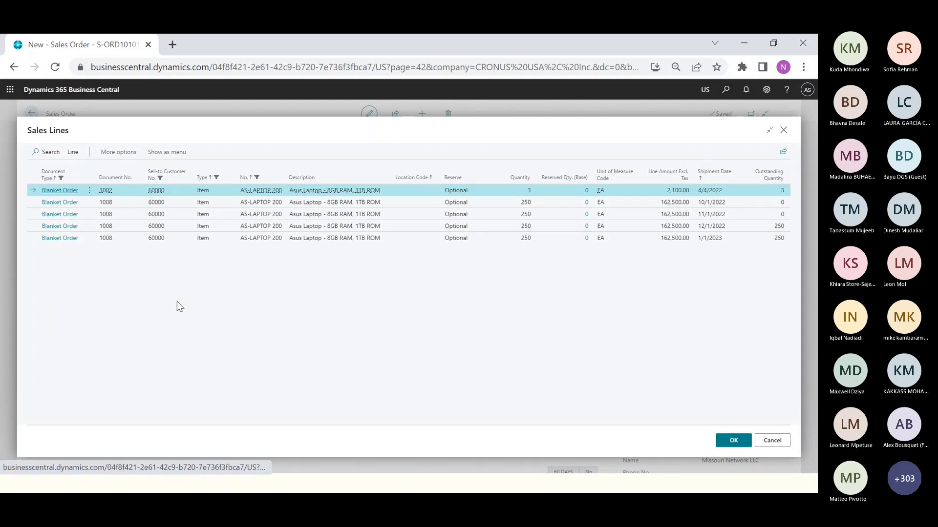
click(772, 440)
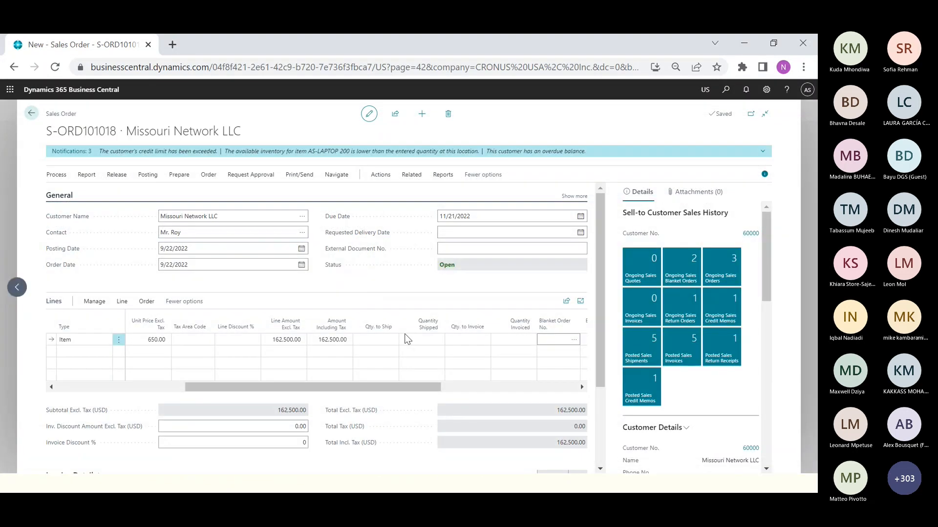
click(574, 339)
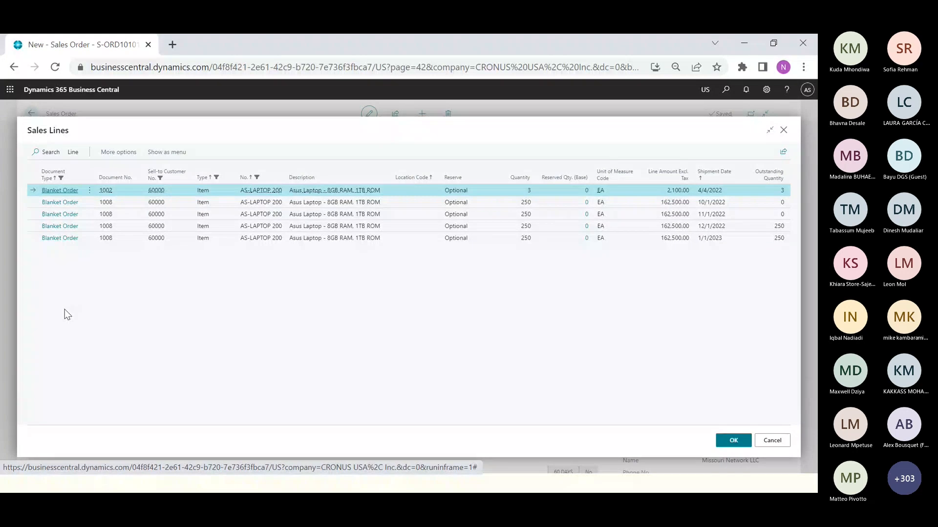
mouse_move(168, 181)
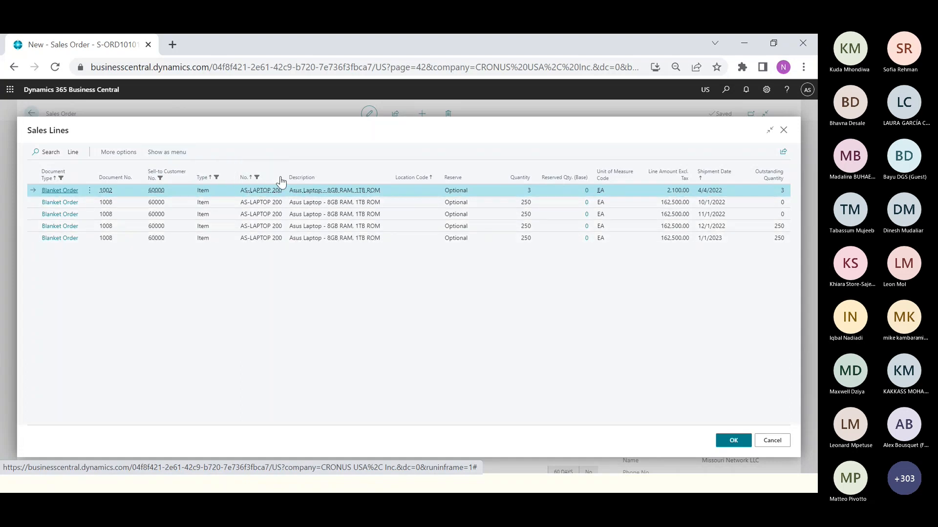
mouse_move(266, 178)
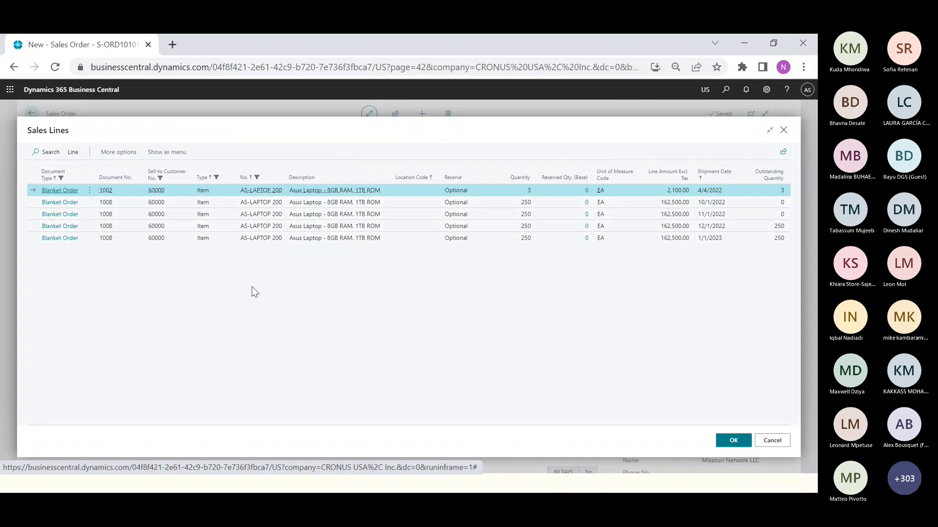
click(124, 203)
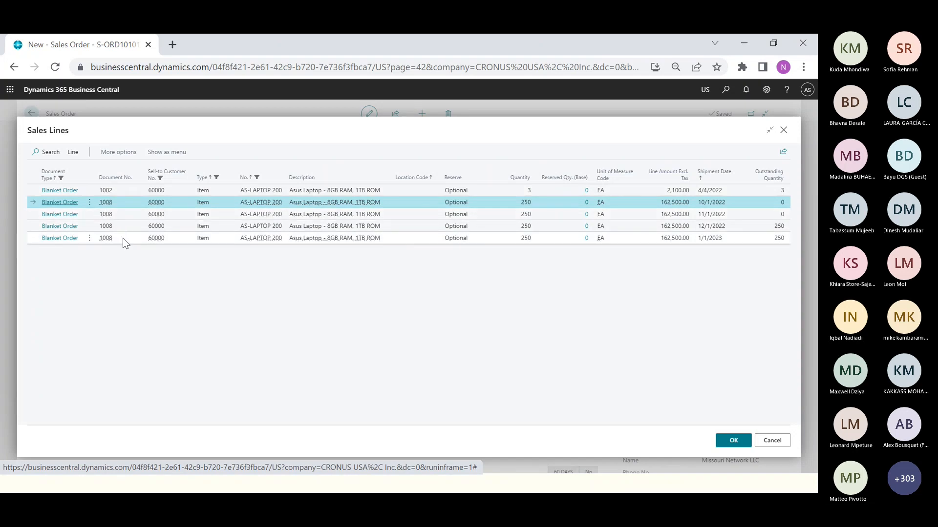
click(403, 230)
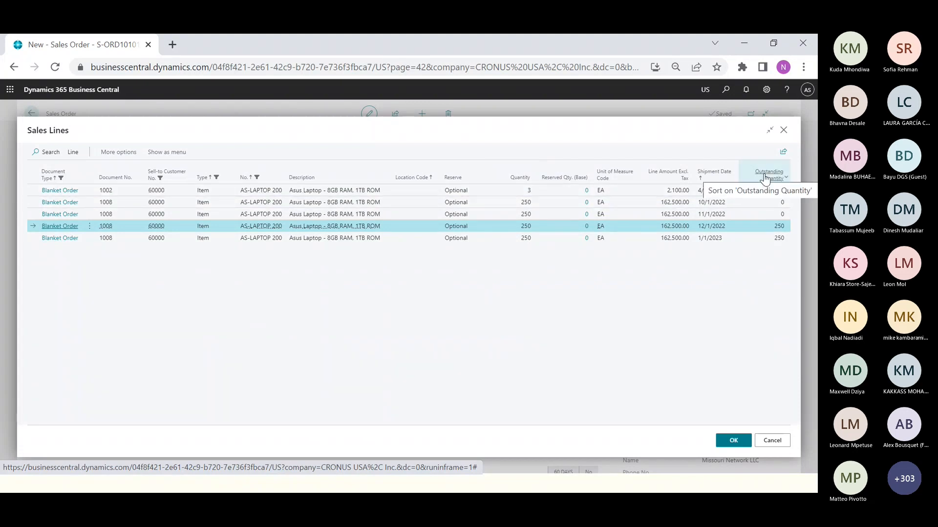
click(772, 214)
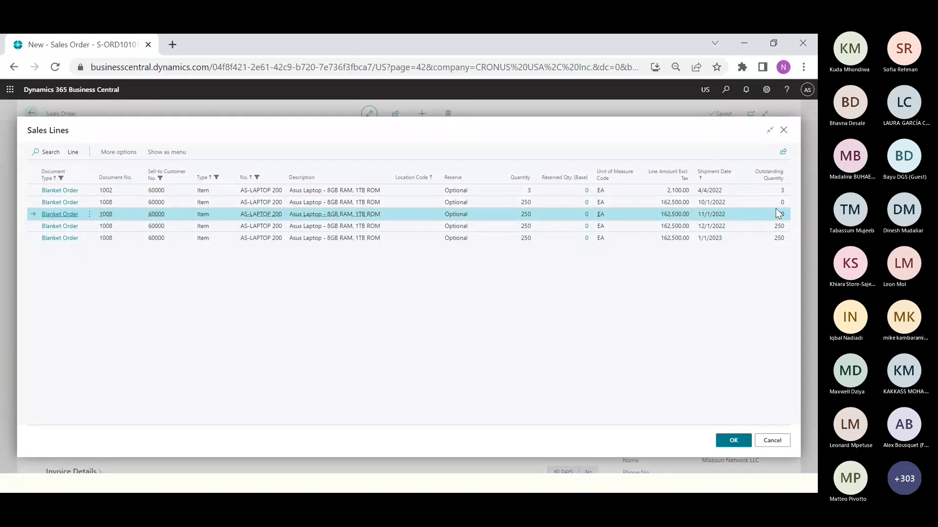
click(754, 226)
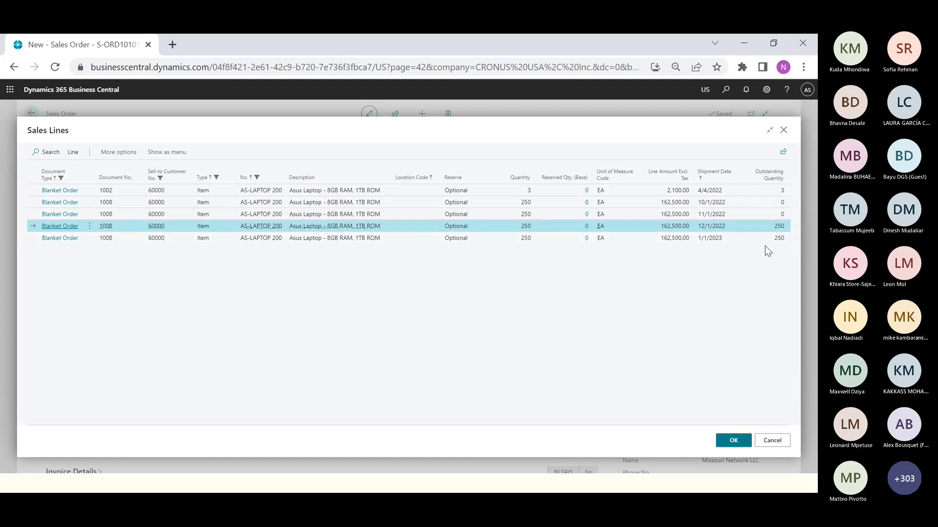
click(732, 441)
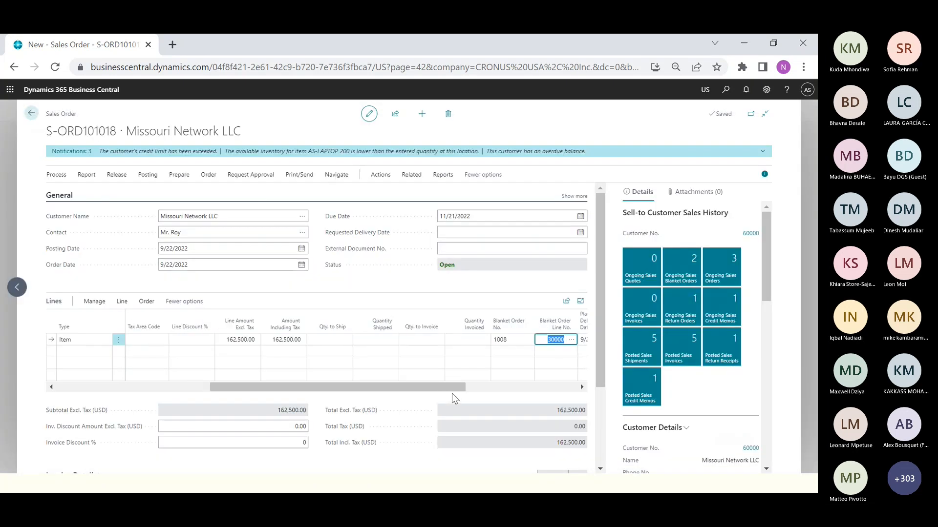
- Check the blanket order number, blanket order line number and shipment dates on the laptop line
drag(444, 386, 512, 387)
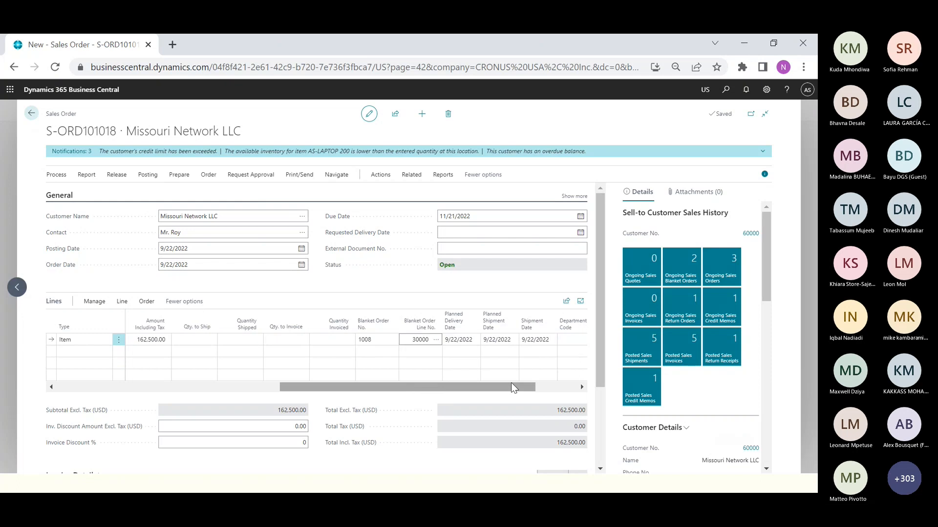
click(567, 344)
click(371, 343)
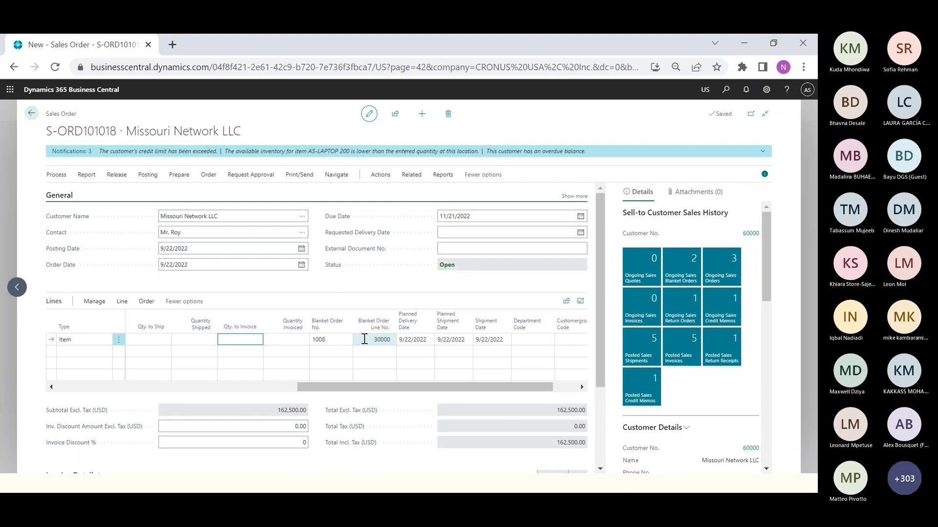
drag(380, 384, 108, 384)
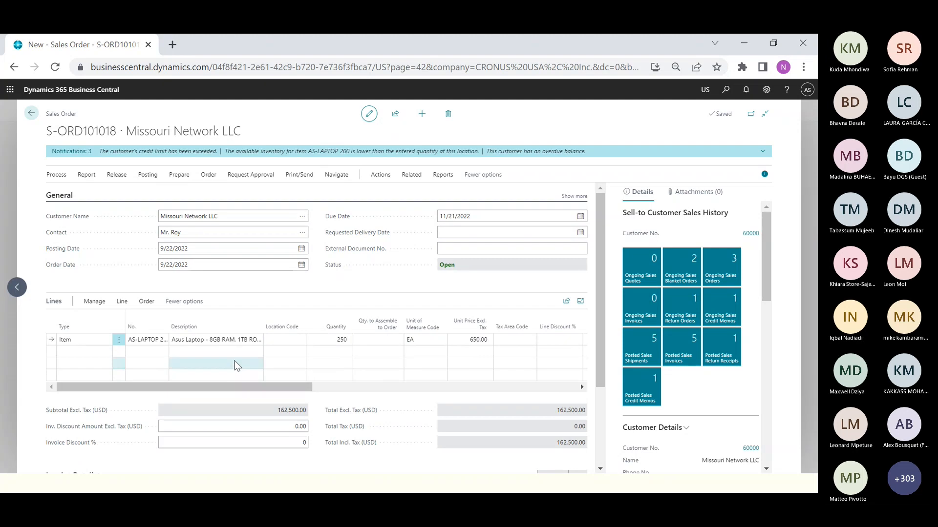
- Search for the blanket sales orders list and open the last-listed Missouri Network LLC blanket order
click(728, 95)
text(bla)
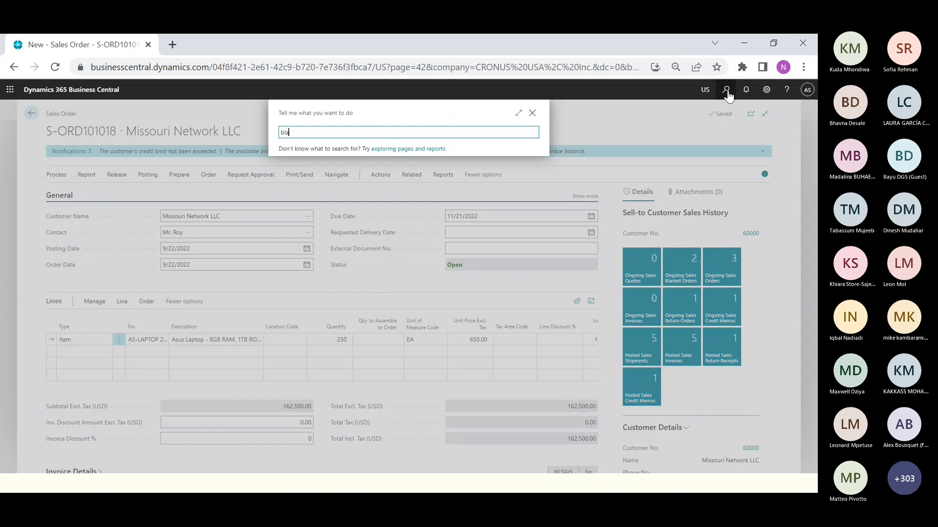
text(nket sales order)
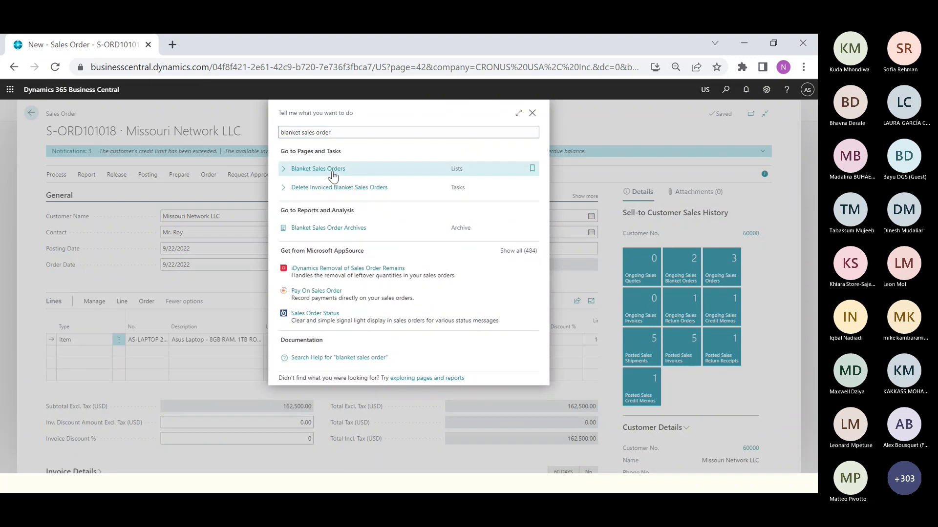
click(332, 171)
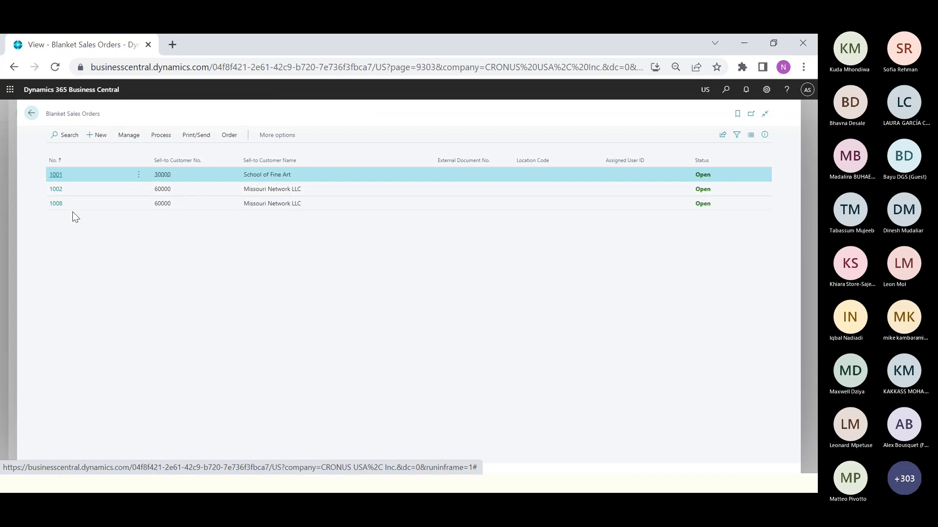
click(56, 205)
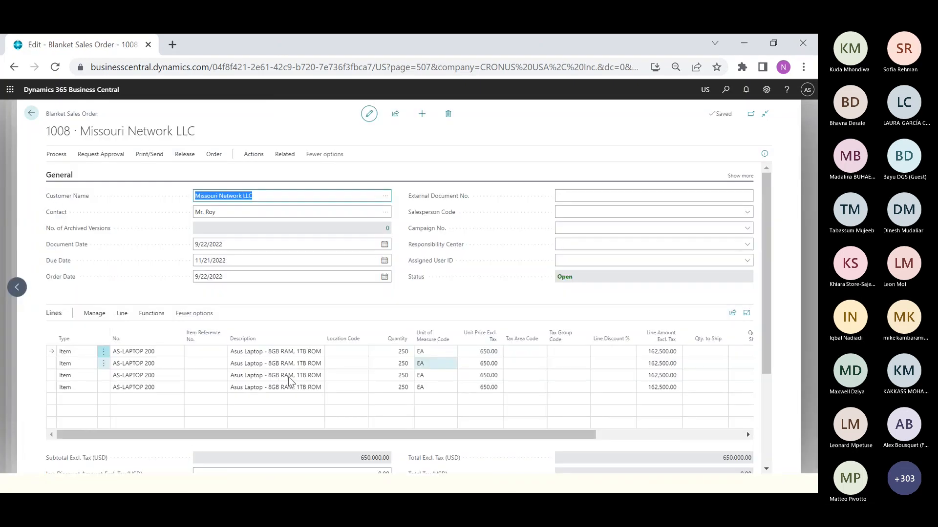
- View the unposted orders for the blanket order's second laptop line and close the list
click(288, 376)
click(277, 365)
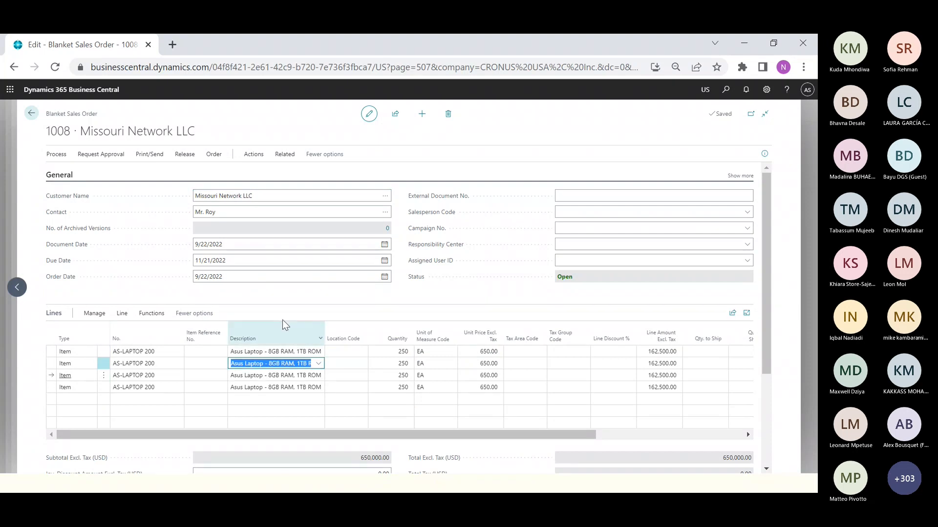
click(259, 351)
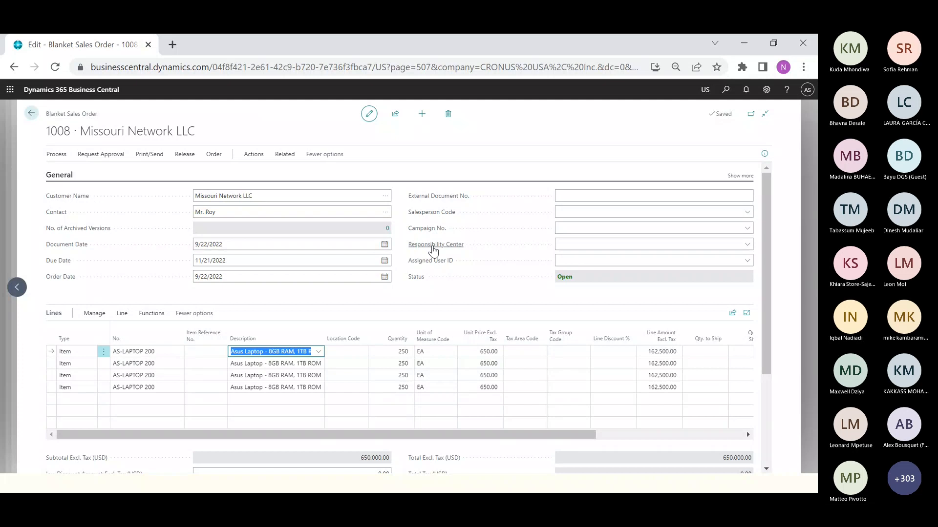
click(274, 363)
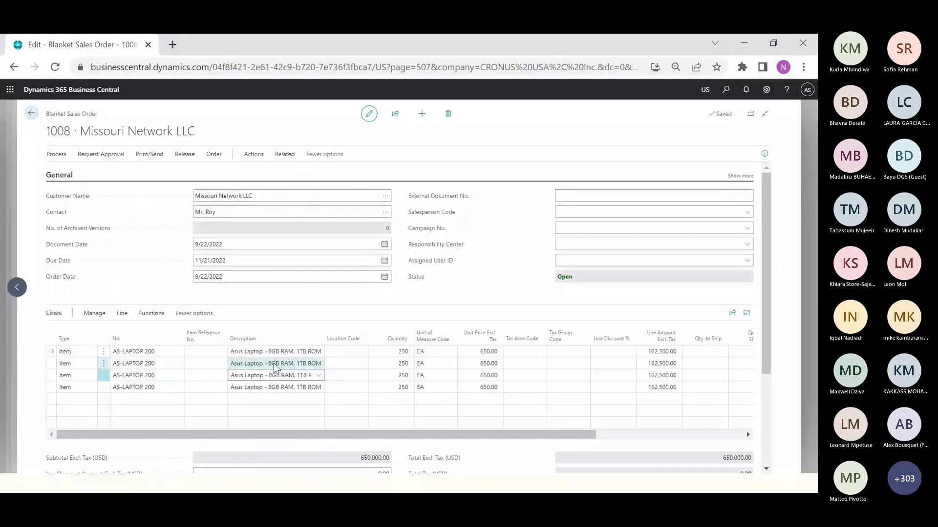
click(122, 314)
click(149, 331)
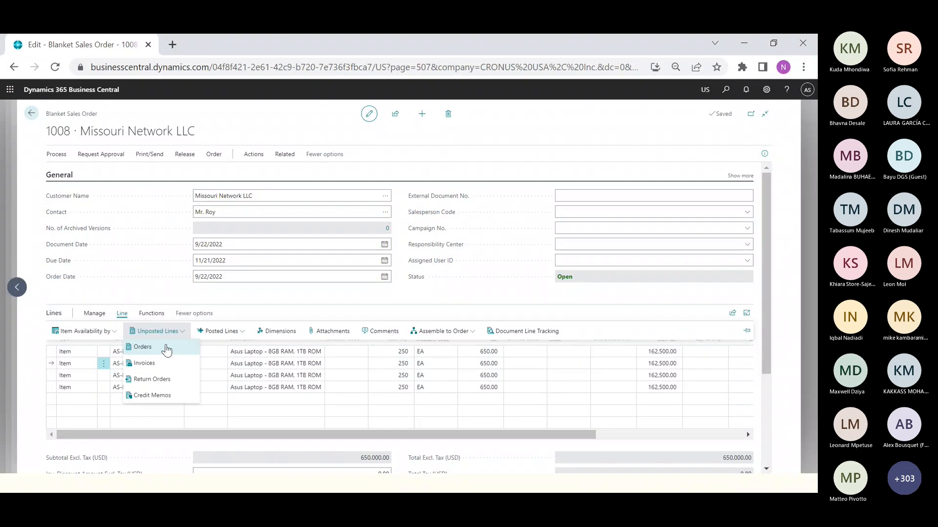
click(166, 347)
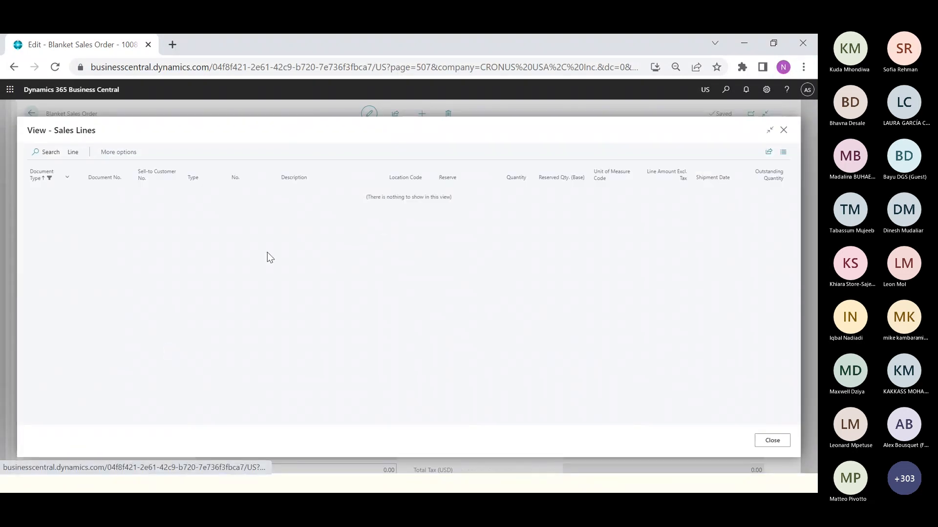
click(772, 441)
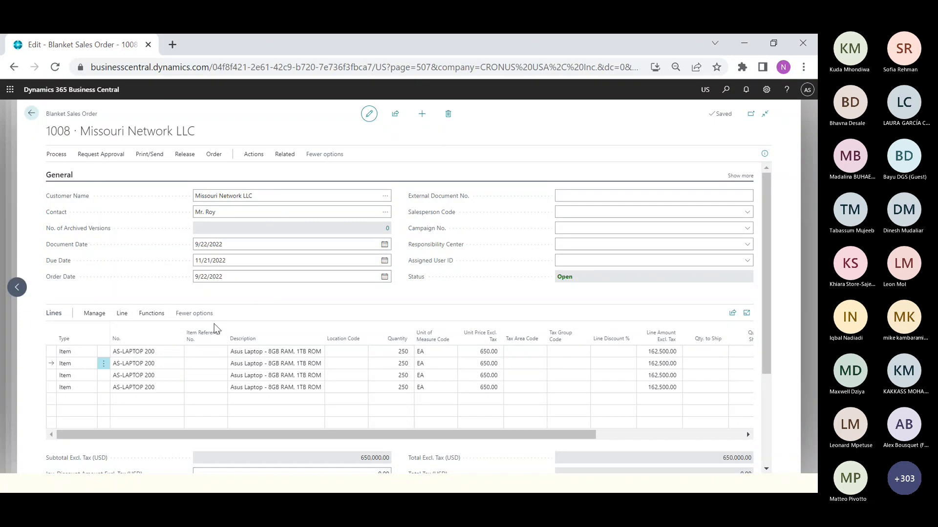
- Check the shipment date and shipped quantity of the third blanket order line, and view its unposted orders
click(235, 376)
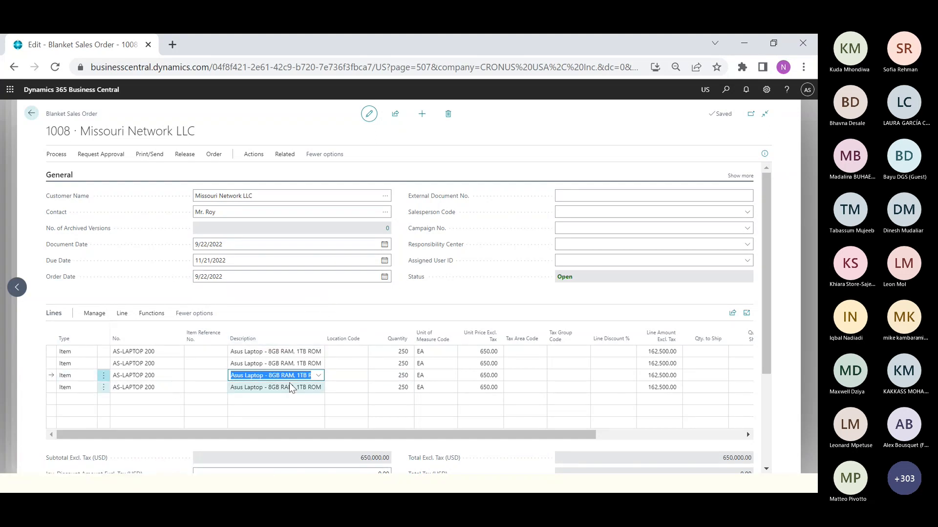
drag(524, 433, 701, 434)
click(720, 375)
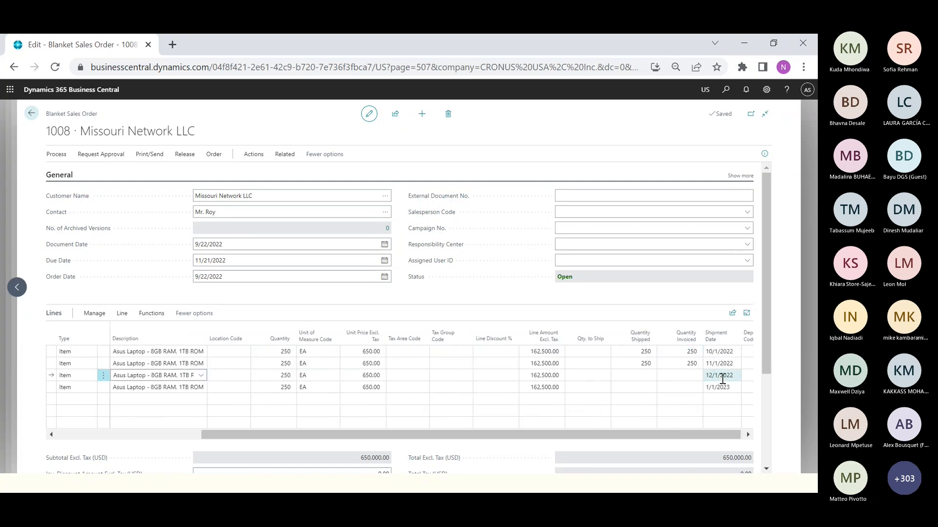
click(645, 377)
drag(649, 433, 504, 433)
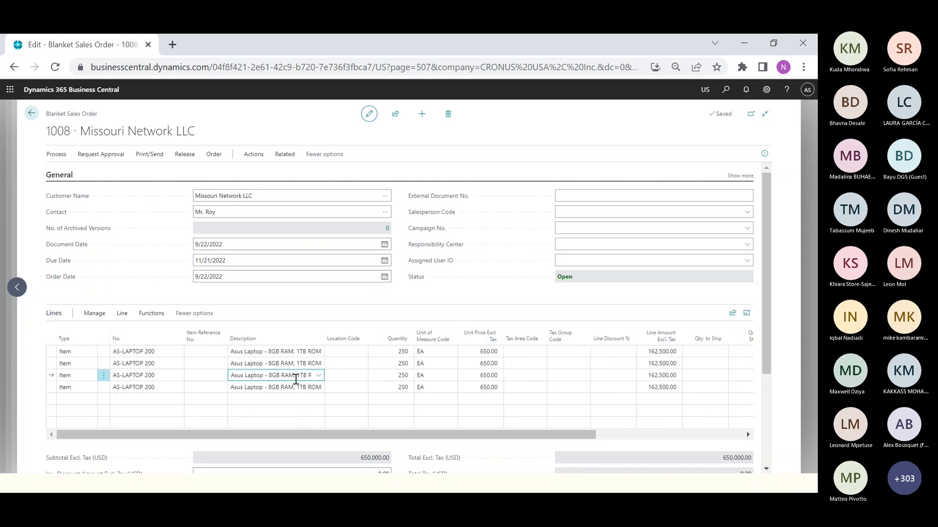
click(122, 313)
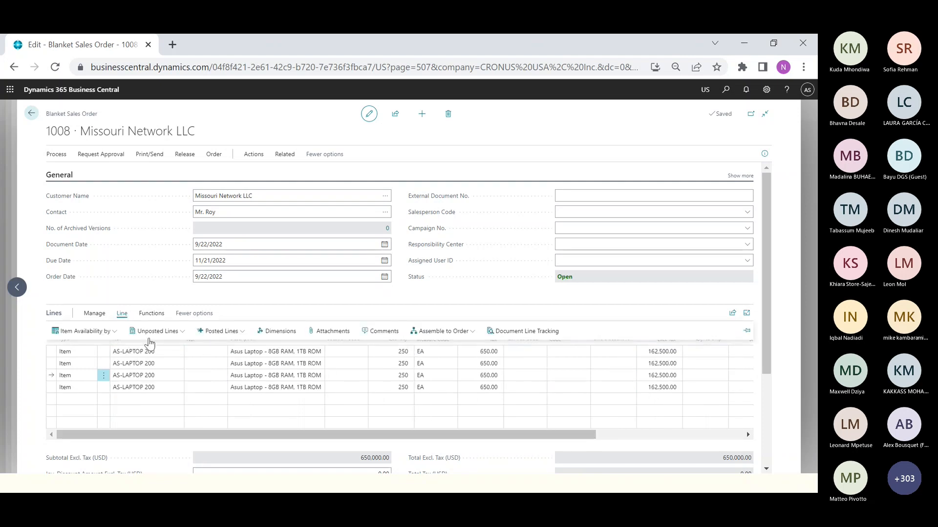
click(149, 337)
click(157, 348)
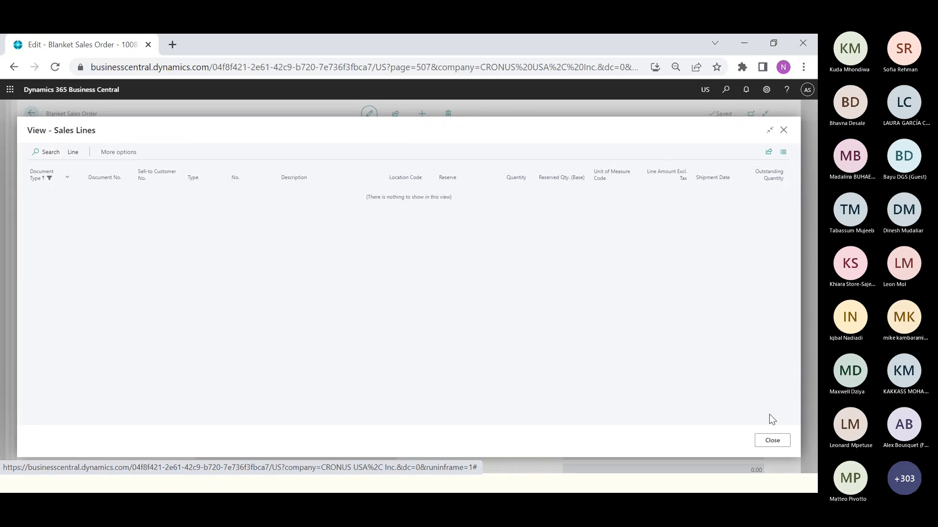
click(774, 442)
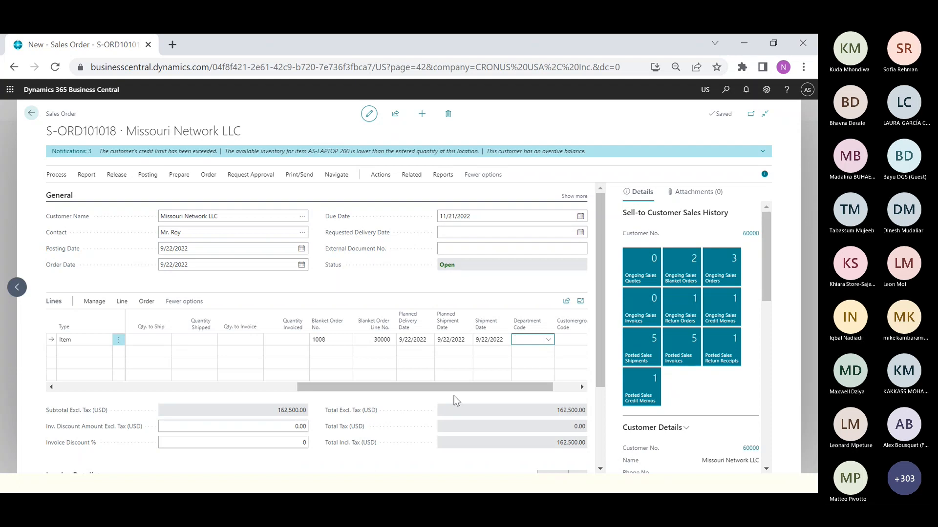
- Set the quantity to ship on the sales order's laptop line to 250
drag(389, 387, 201, 387)
click(511, 339)
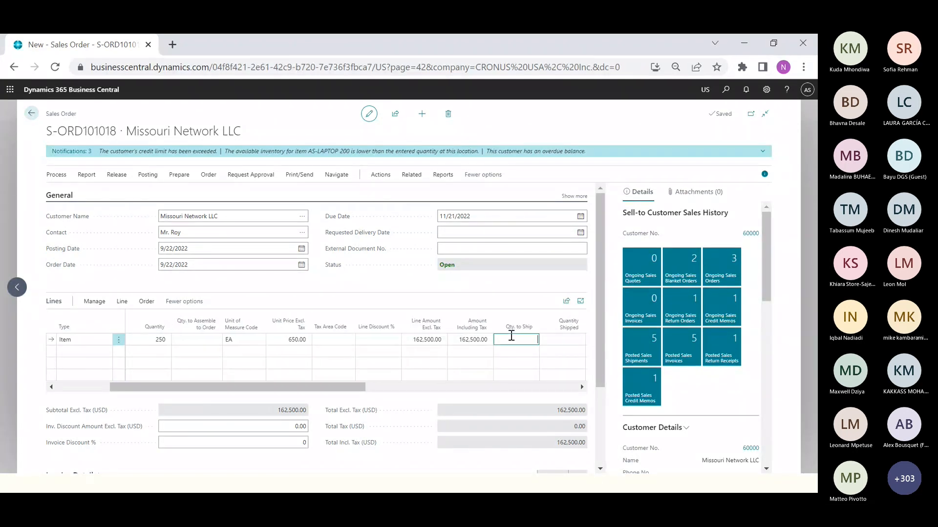
text(250)
key(Tab)
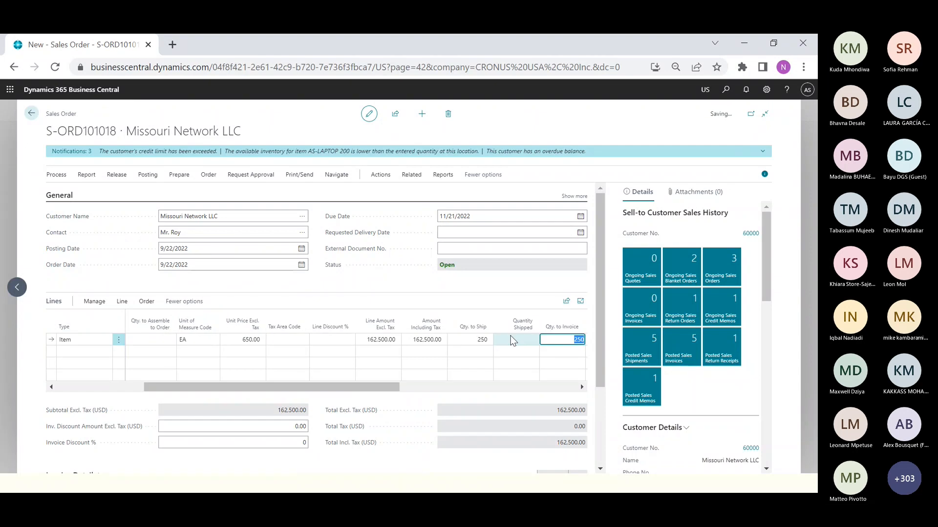
- Post the sales order with Ship and Invoice and decline opening the posted invoice
click(149, 176)
click(60, 191)
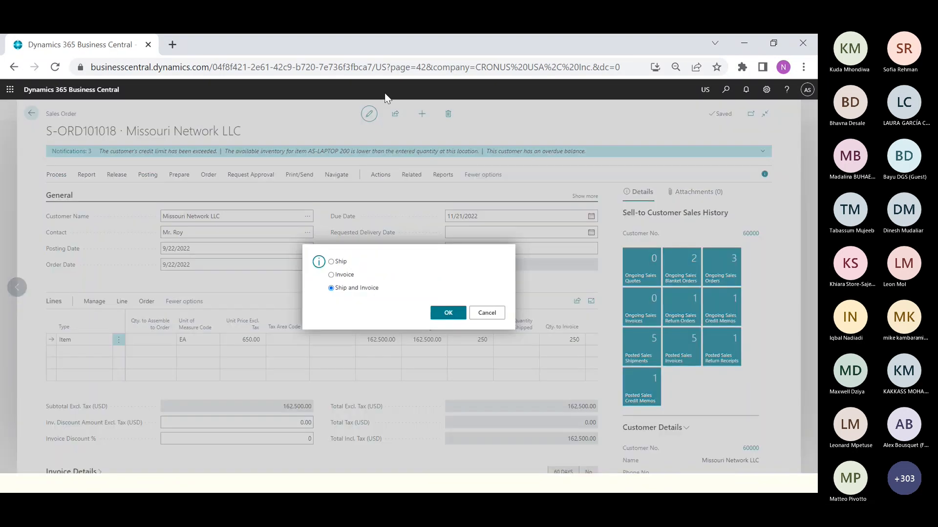
click(446, 311)
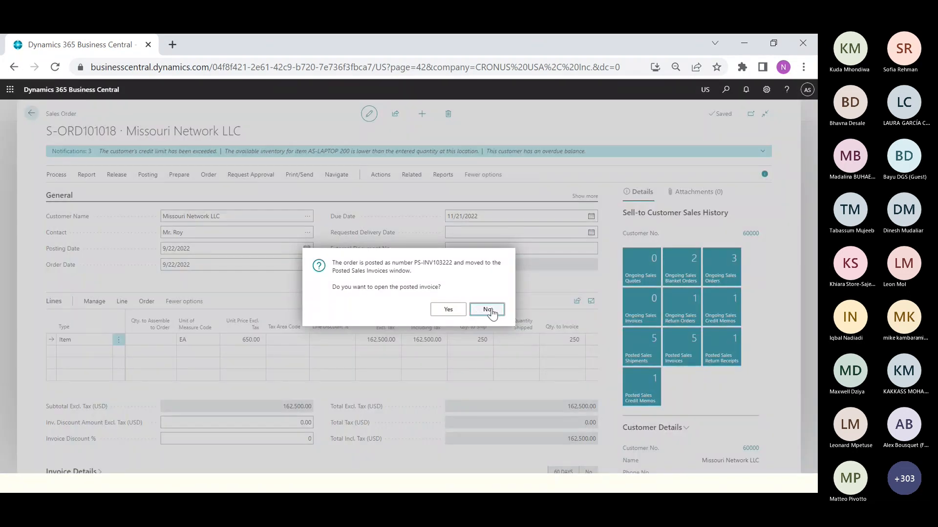
click(488, 310)
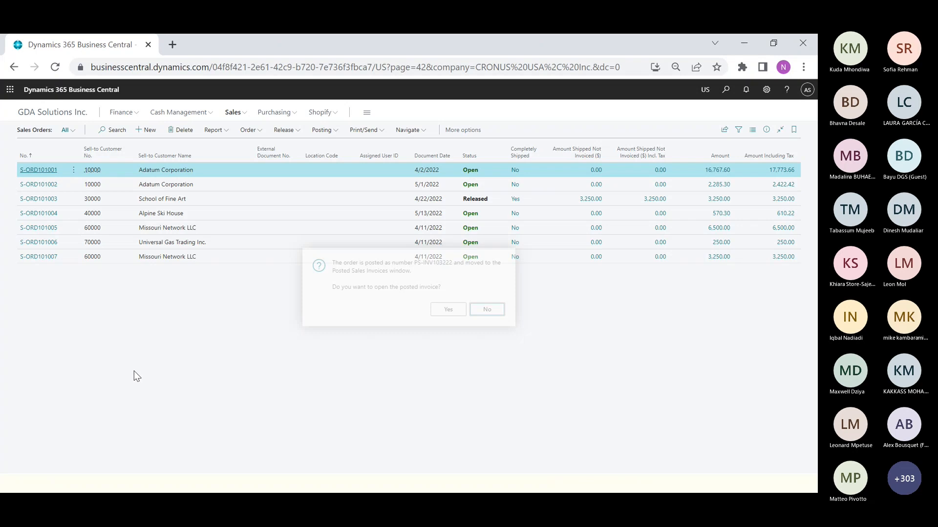
- Open the last-listed Missouri Network LLC blanket sales order and check the third line's shipped and invoiced quantities
click(47, 112)
click(235, 112)
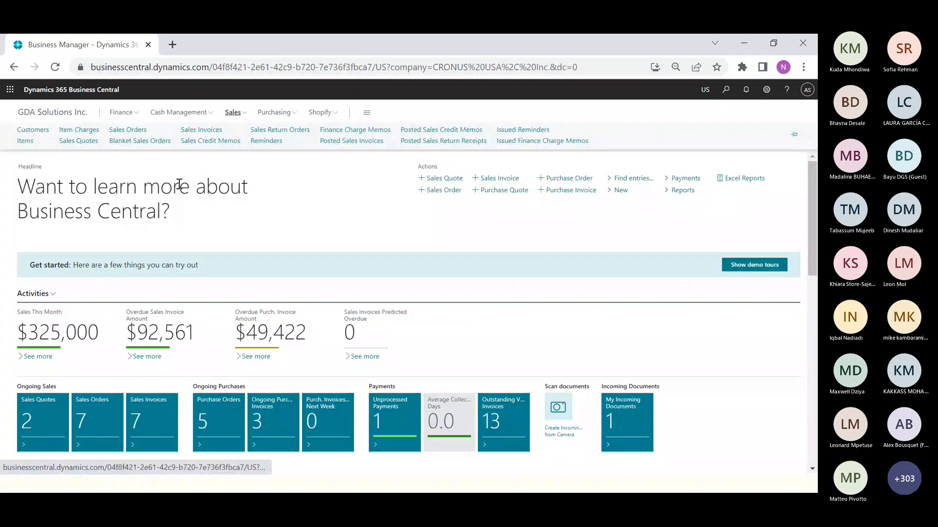
click(137, 141)
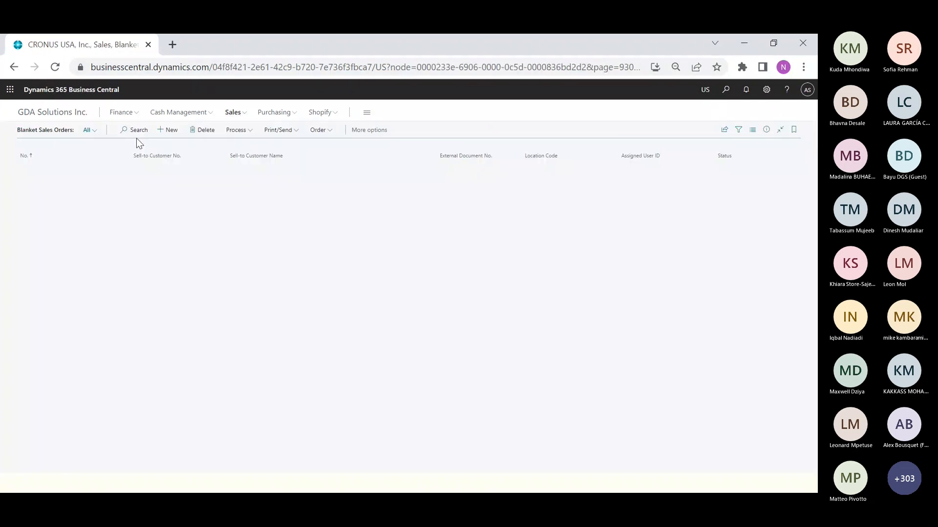
click(27, 200)
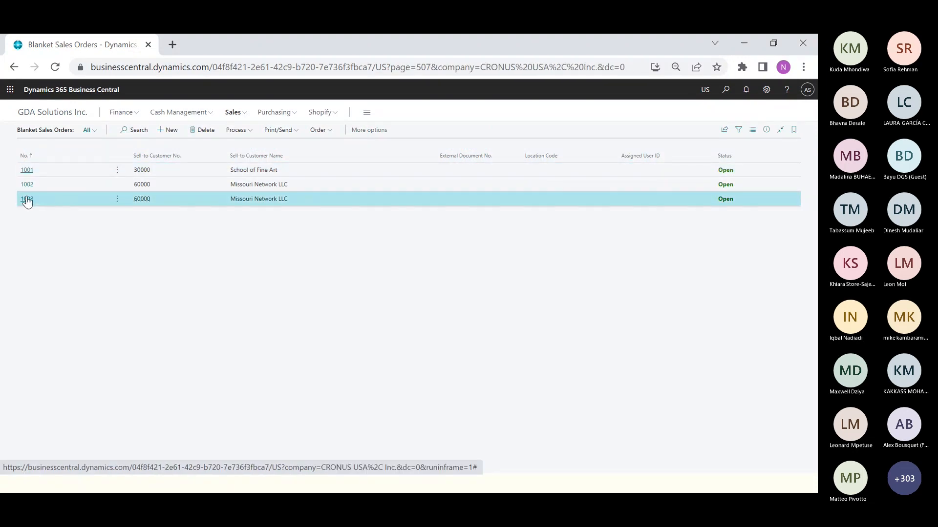
click(293, 375)
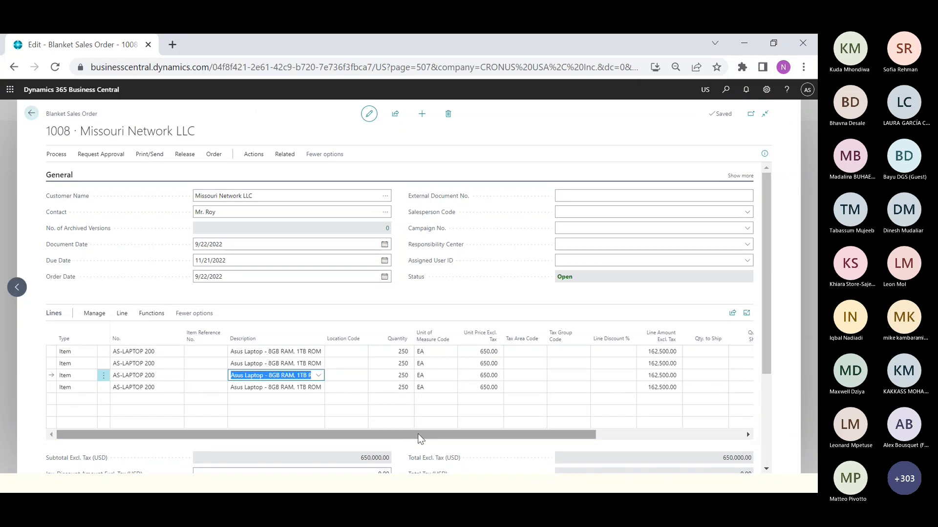
drag(418, 433, 569, 434)
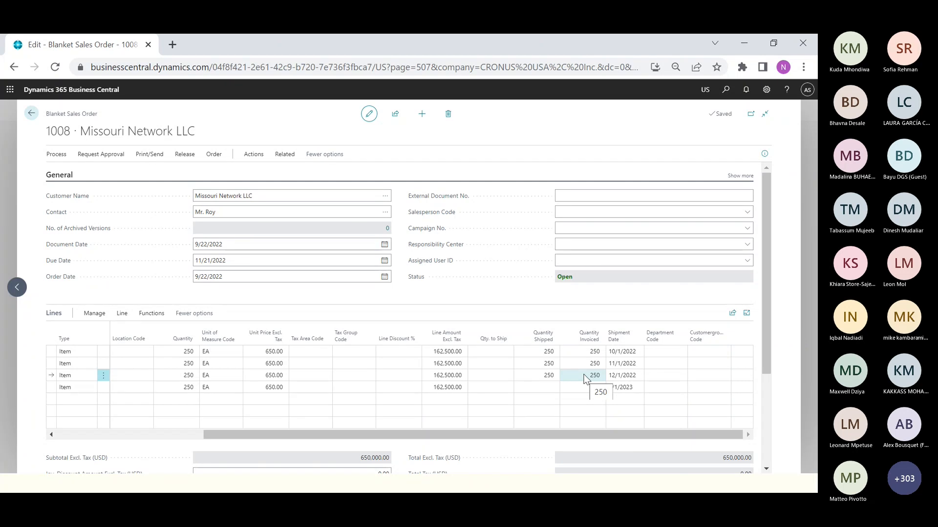
- View the third line's posted shipment, open its document to check the originating order number, and return to the blanket order
click(159, 434)
click(122, 313)
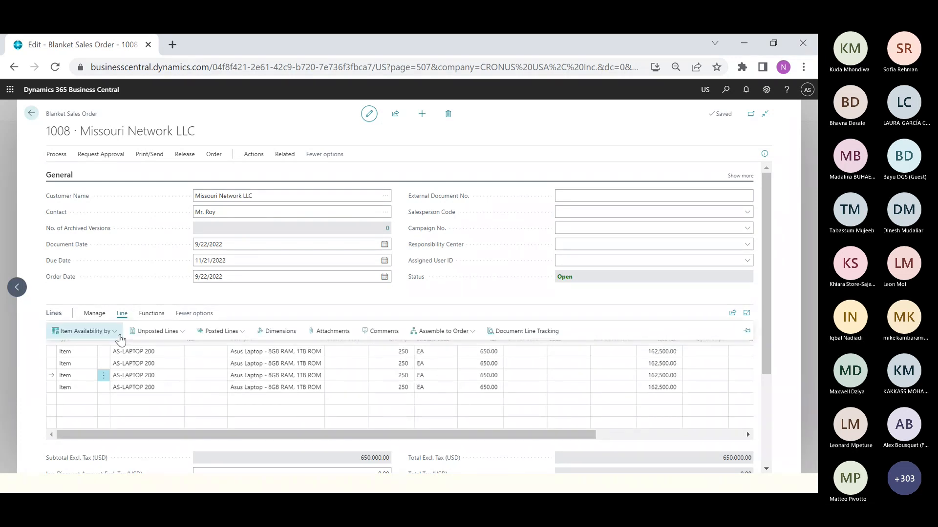
click(217, 331)
click(218, 348)
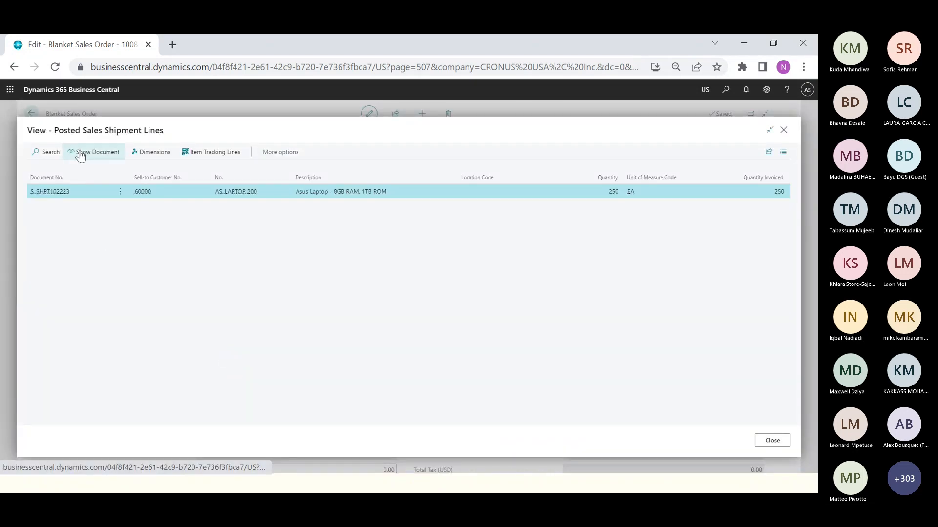
click(80, 154)
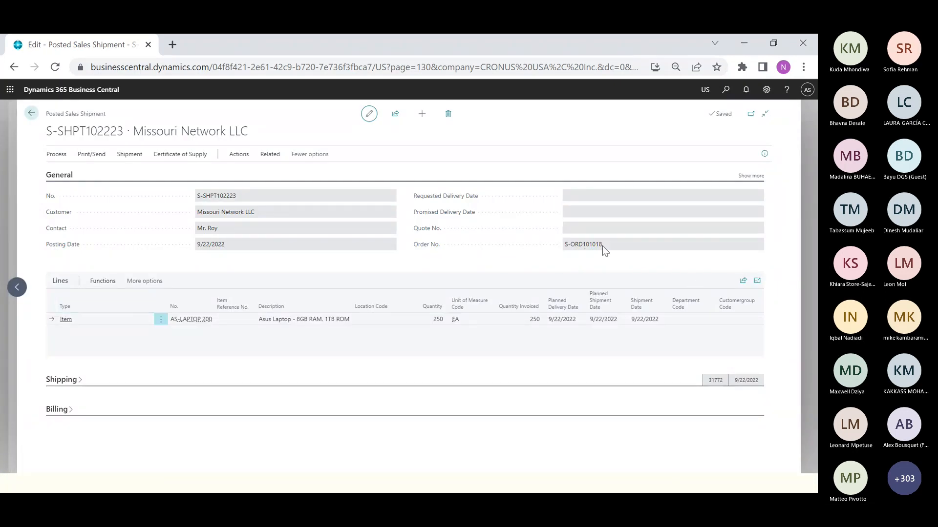
drag(603, 246, 565, 249)
key(Escape)
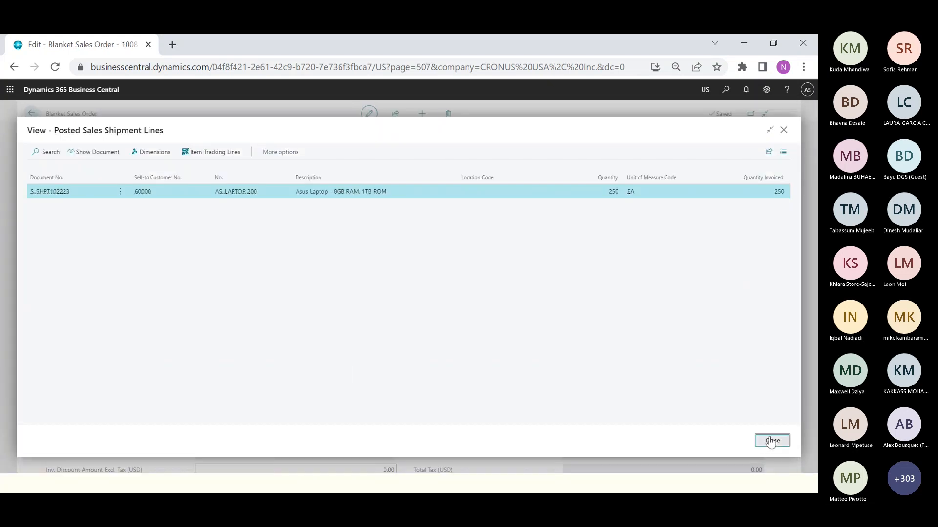
click(770, 441)
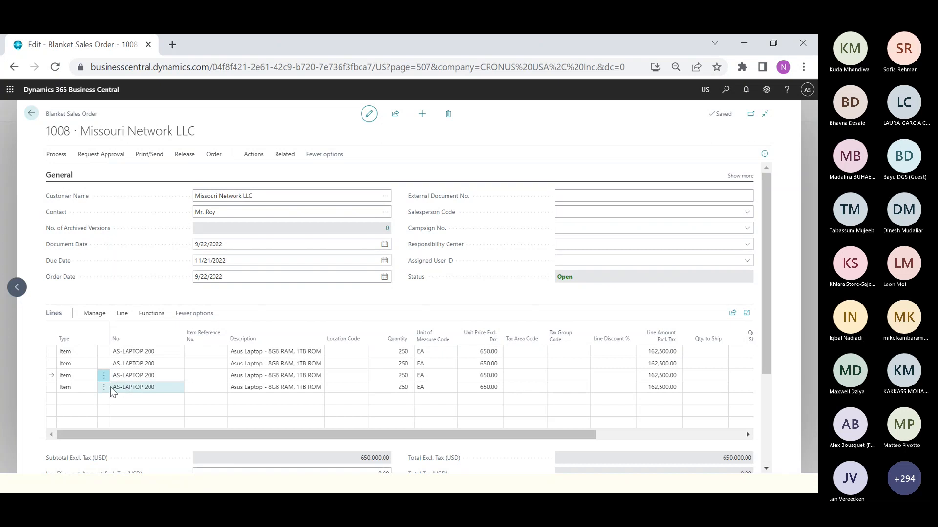
- View the third line's posted invoice, open its document to review the invoice lines, and return to the blanket order
click(122, 313)
click(218, 331)
click(212, 364)
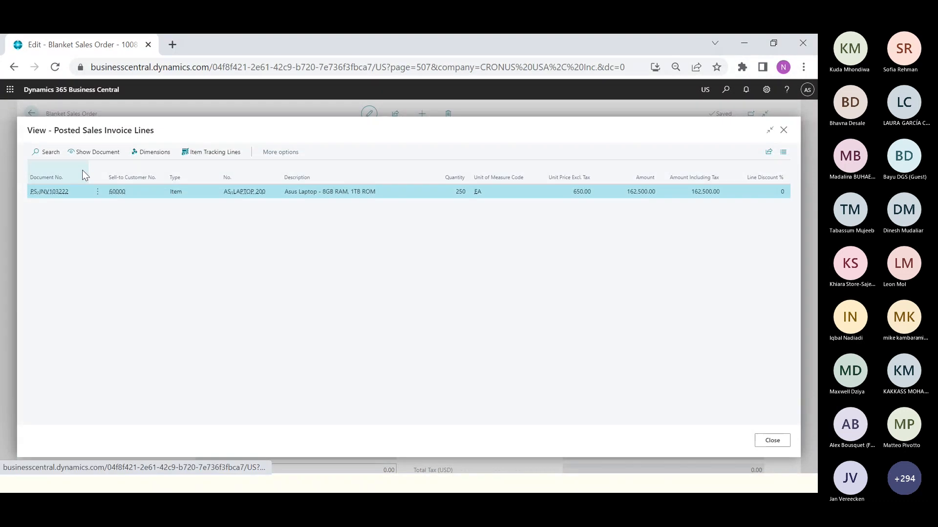
click(93, 156)
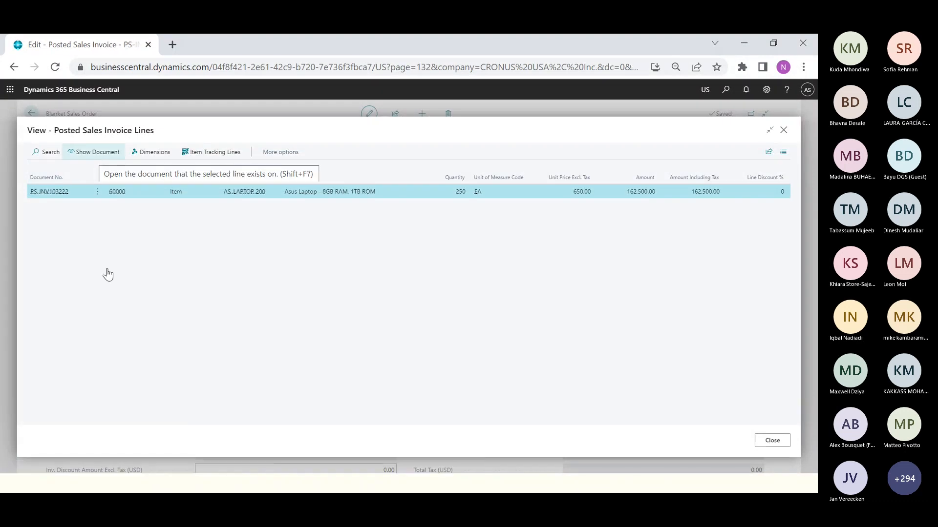
drag(358, 362, 471, 361)
scroll(230, 339, left, 5)
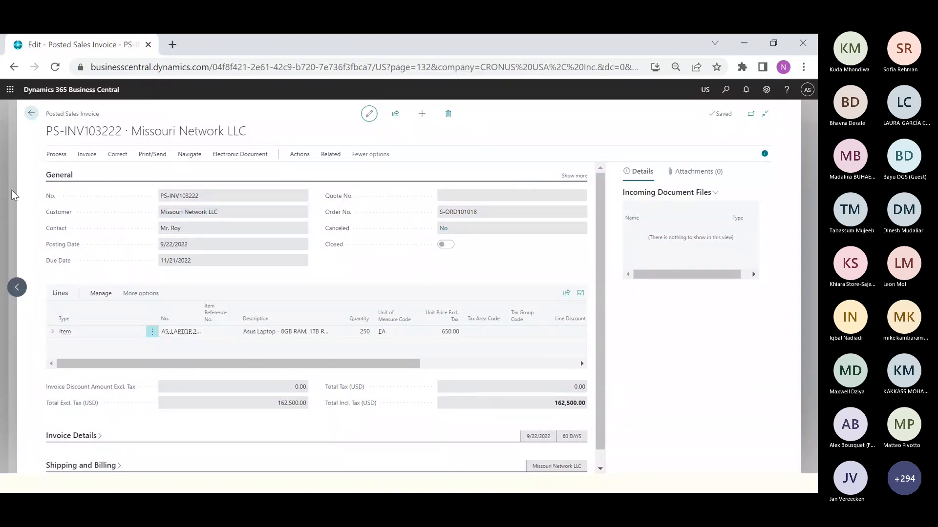
key(Escape)
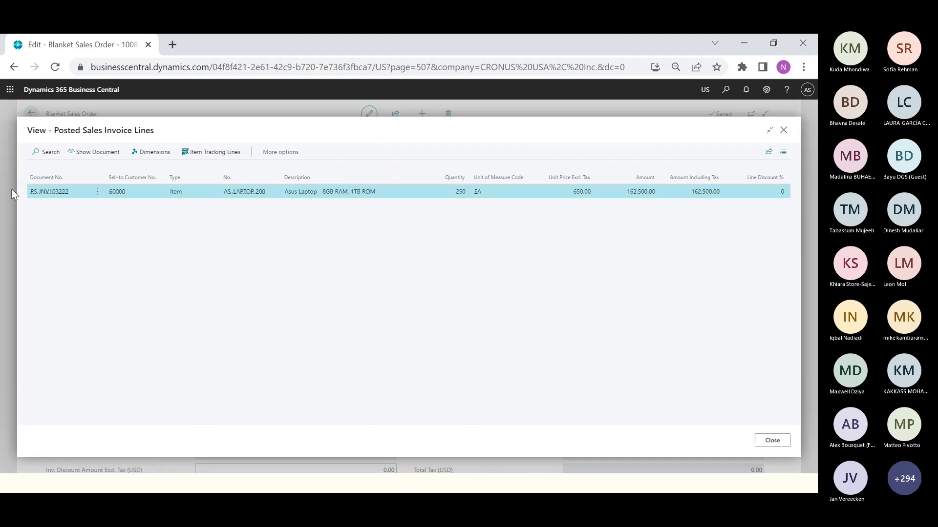
click(772, 441)
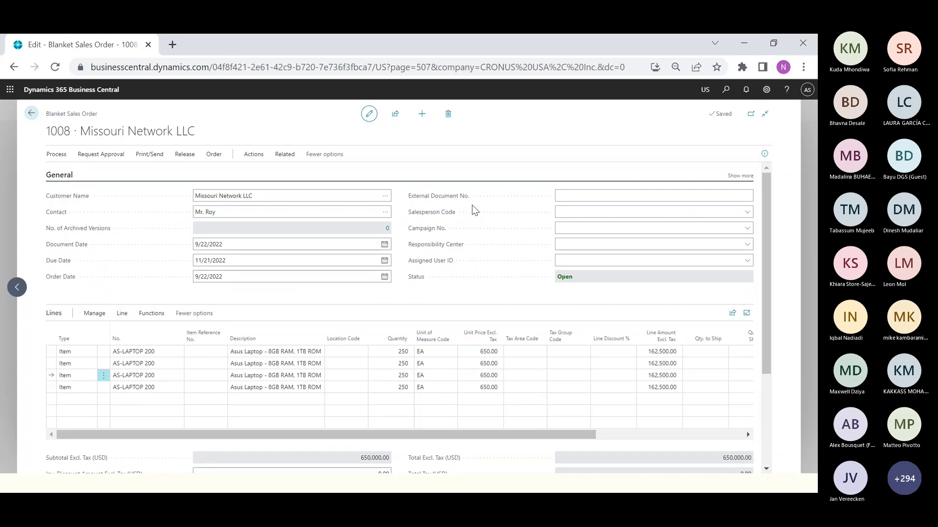
- Set the quantity to ship to 250 on the fourth blanket order line, dated 1/1/2023
click(170, 387)
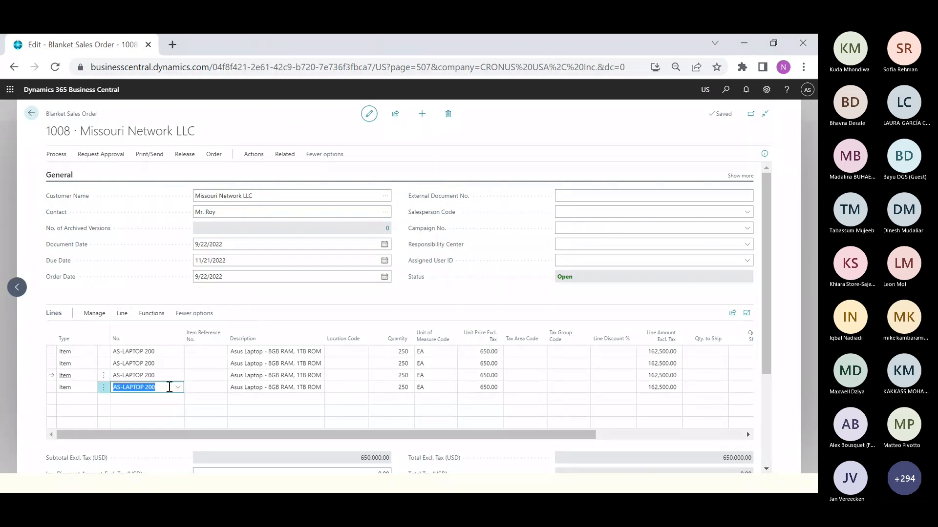
drag(568, 434, 698, 432)
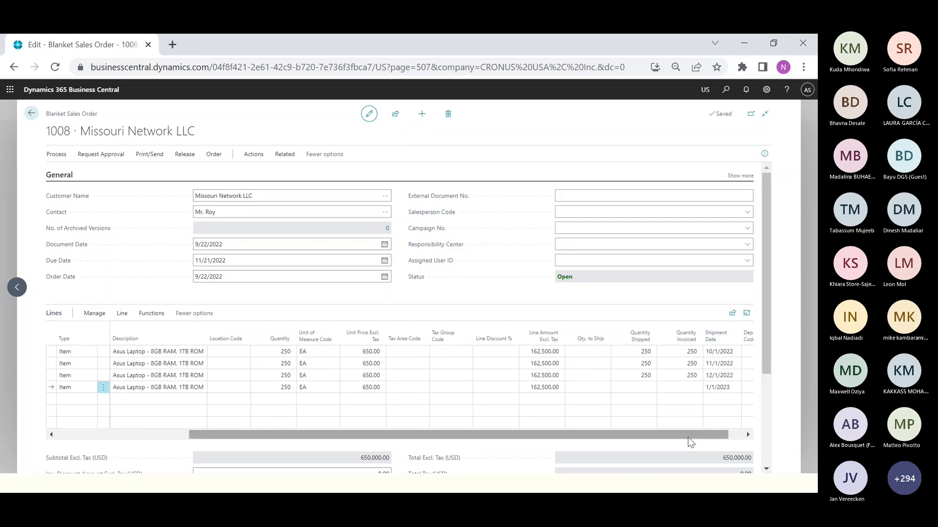
drag(687, 437, 705, 437)
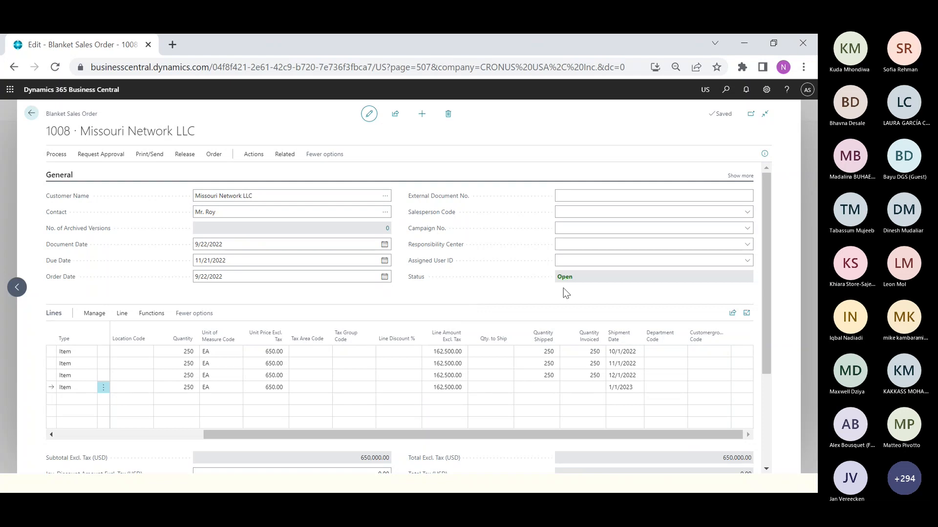
click(494, 386)
text(250)
key(Tab)
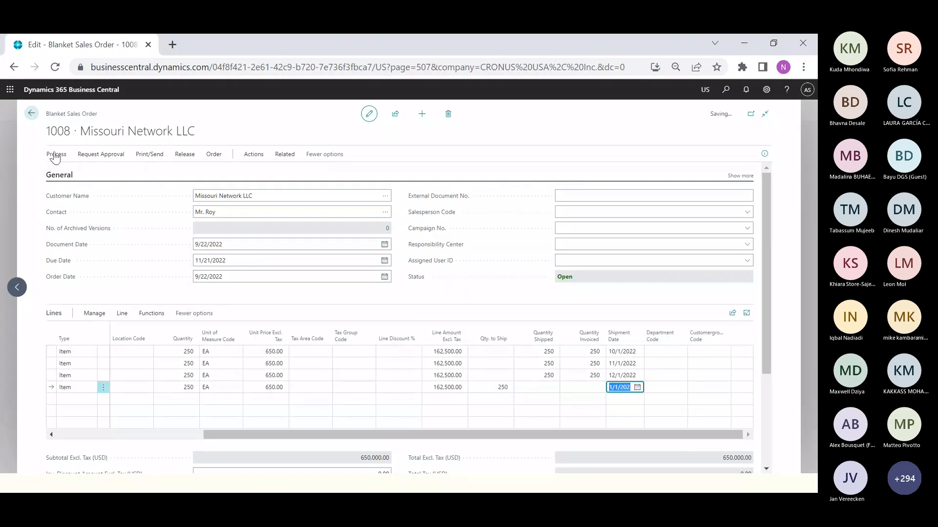
- Make a sales order from the blanket order and dismiss the creation message
click(56, 156)
click(61, 171)
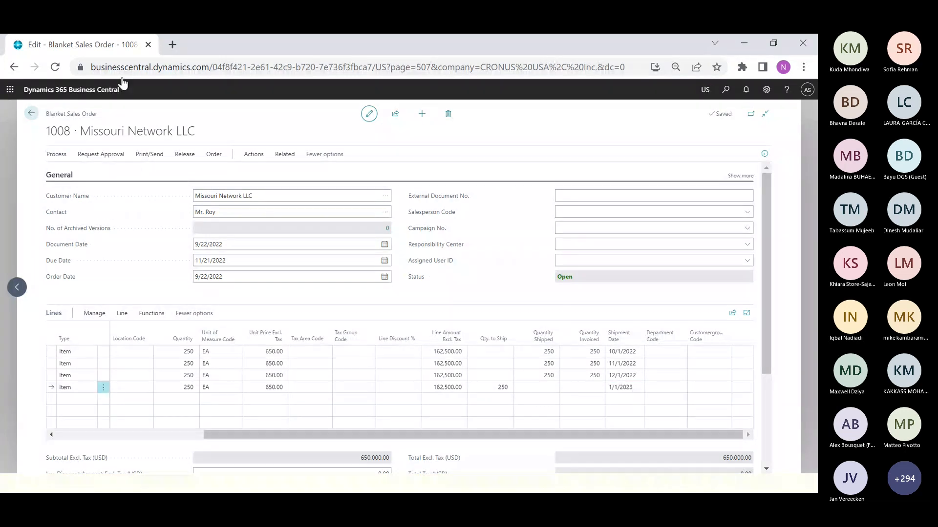
click(446, 307)
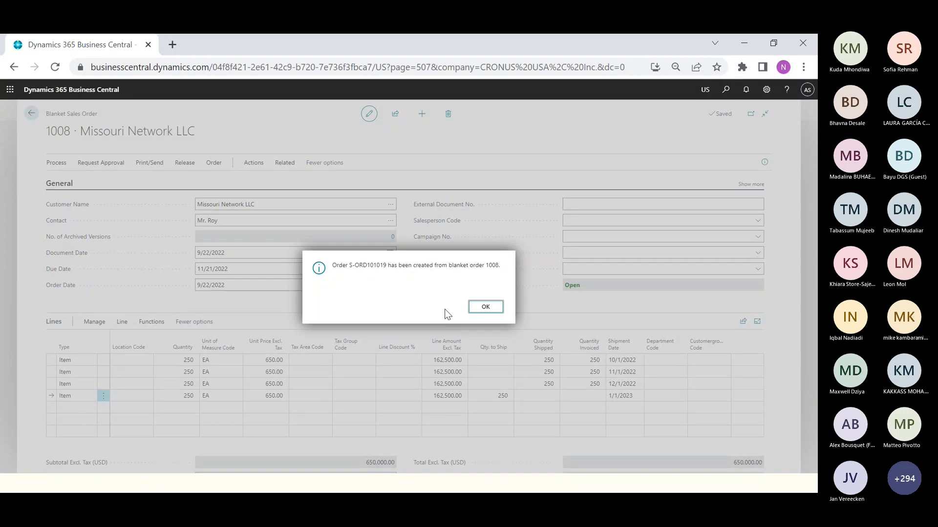
click(483, 306)
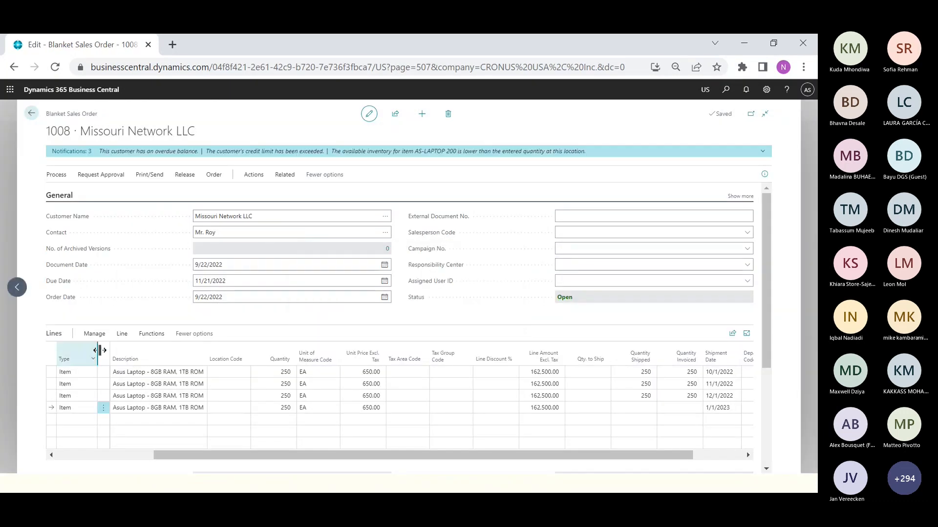
- View the unposted orders for the fourth blanket order line and bring up the options for its sales line
click(122, 334)
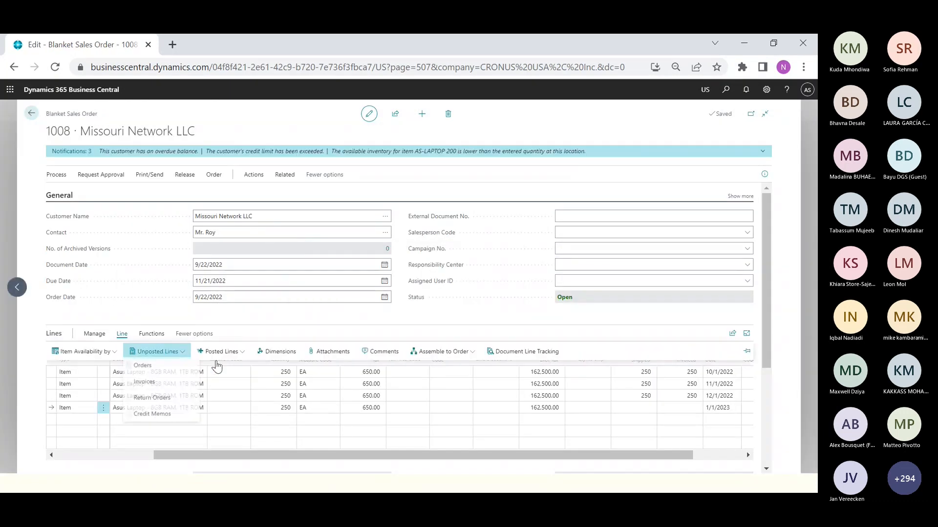
click(169, 374)
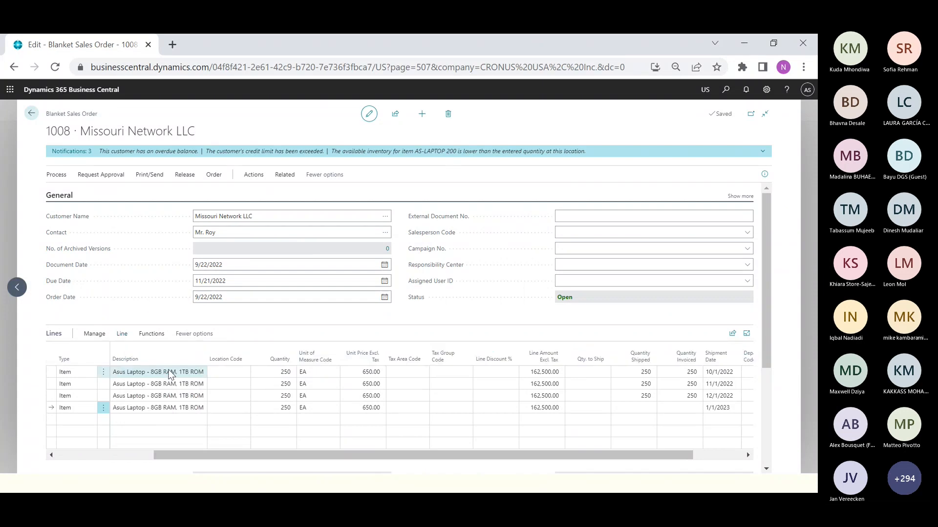
click(73, 152)
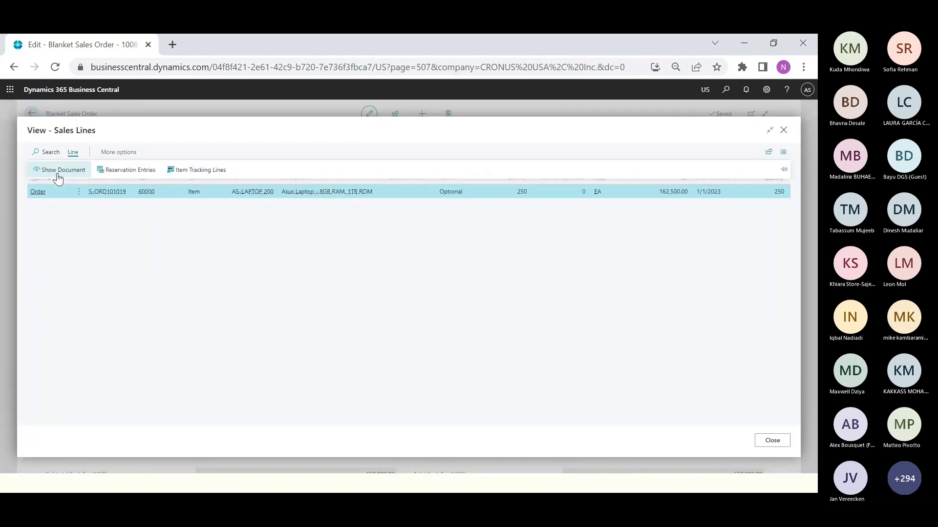
- Open the sales order document behind the Asus laptop sales line of 250 units
click(55, 174)
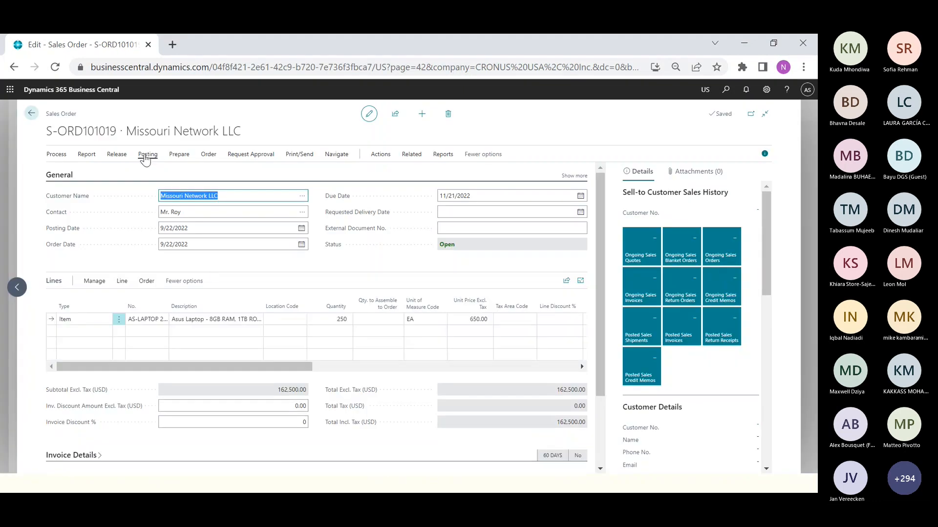
click(146, 156)
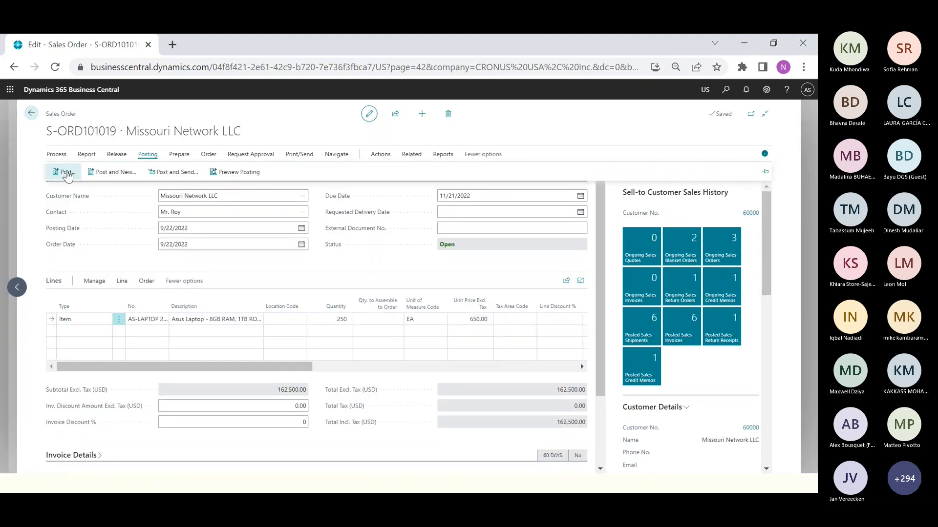
click(68, 173)
click(485, 314)
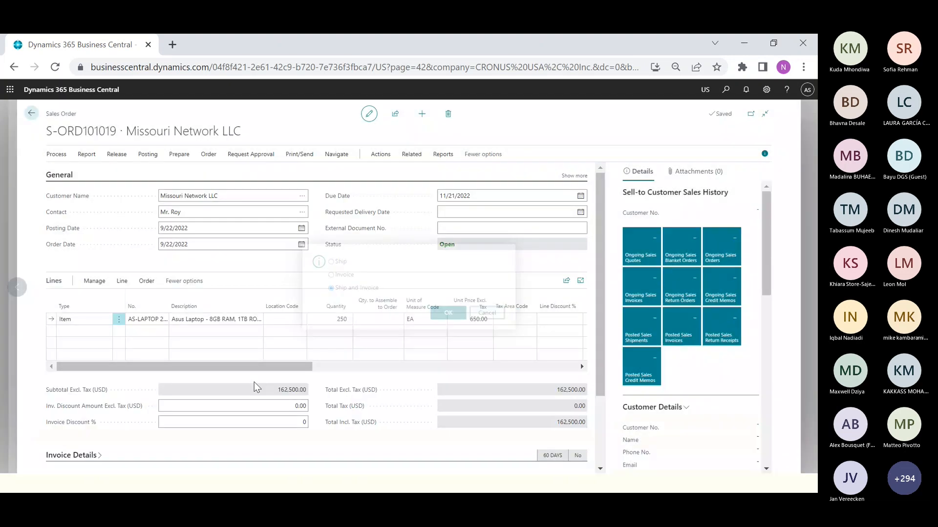
- Set the quantity to ship to 250 on the sales order's Asus laptop line
drag(288, 366, 408, 372)
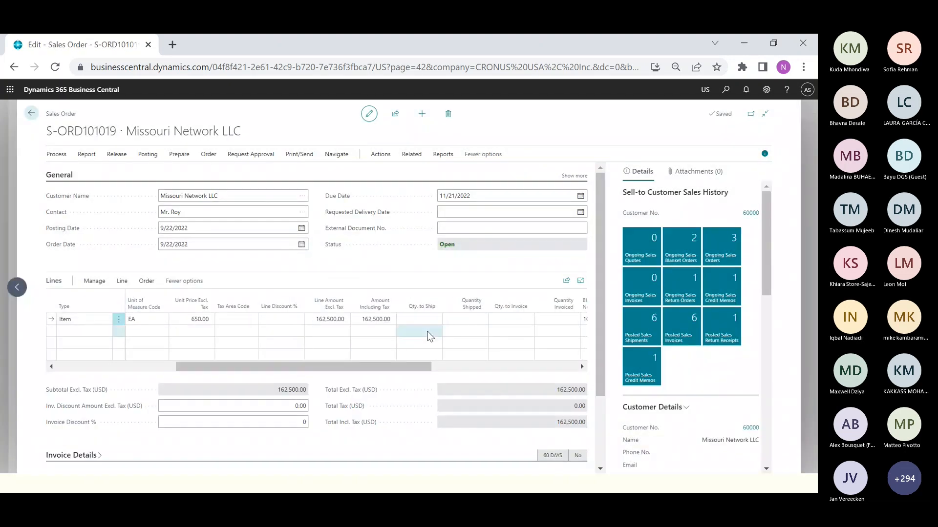
click(420, 319)
text(250)
key(Tab)
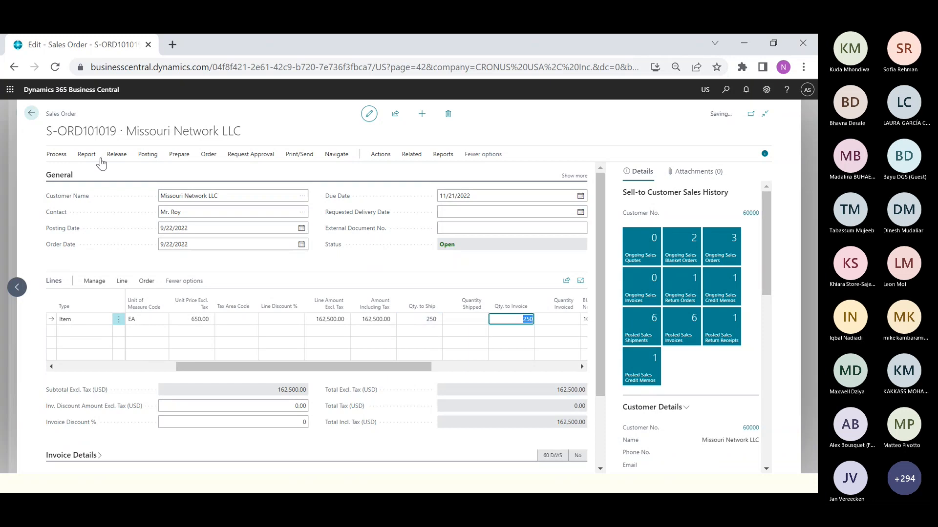
- Post the laptop sales order as Ship and Invoice, and return to the list of blanket sales orders
click(147, 154)
click(71, 169)
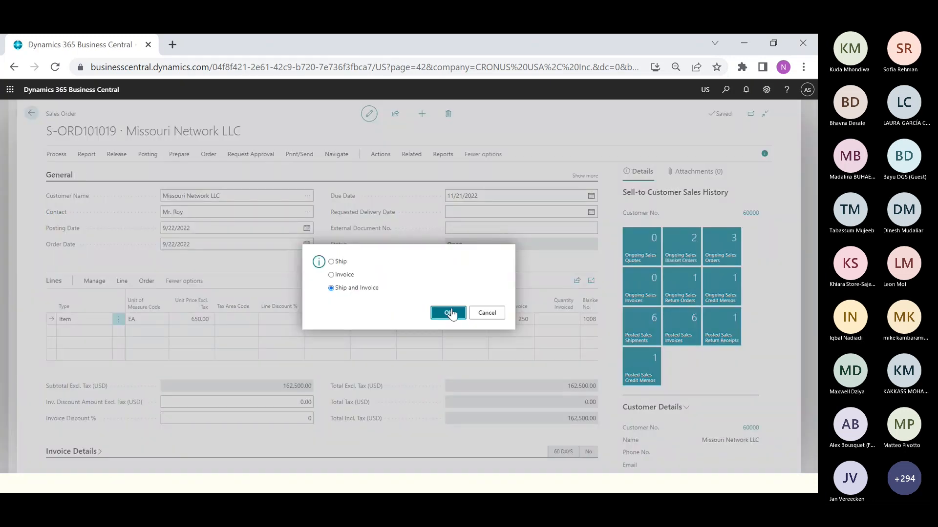
click(449, 313)
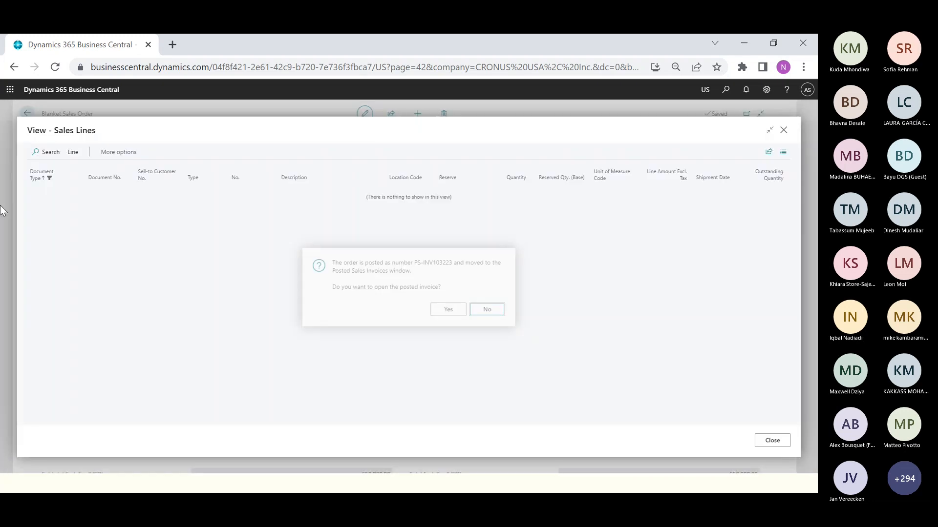
click(772, 441)
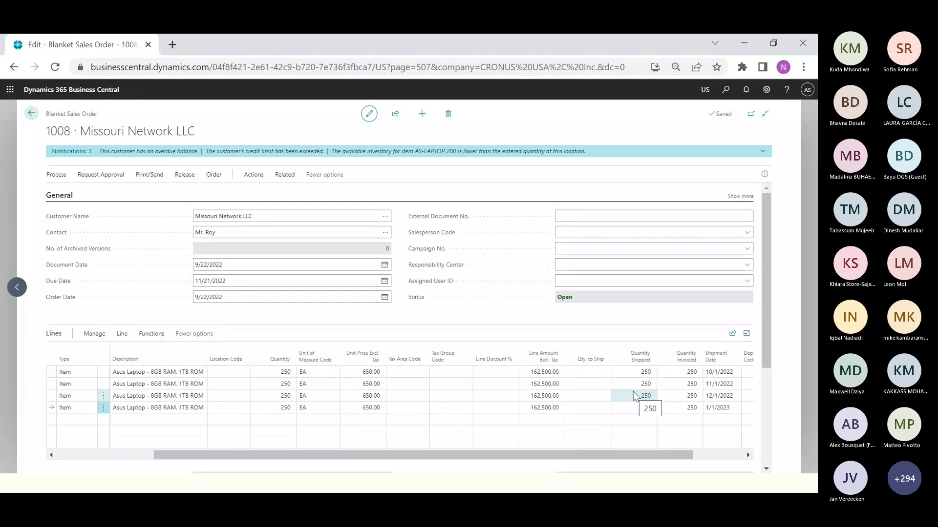
click(31, 113)
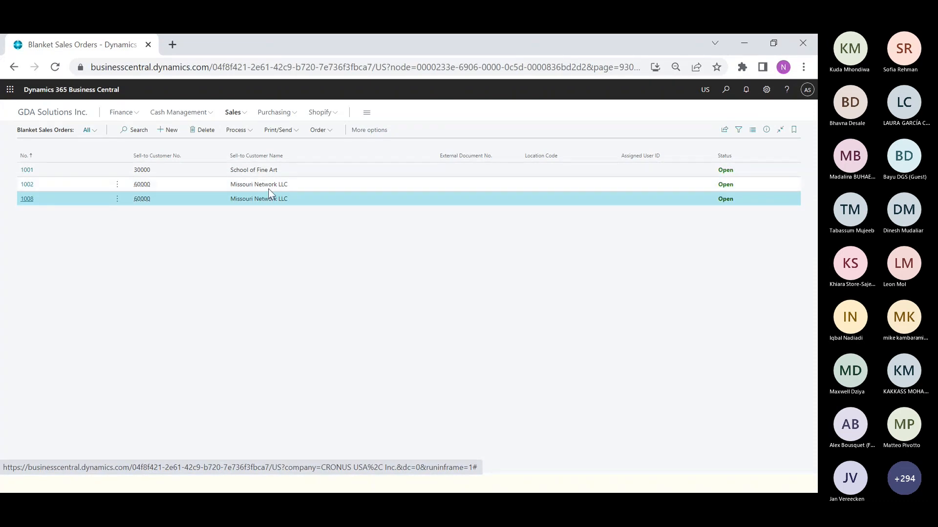
click(28, 203)
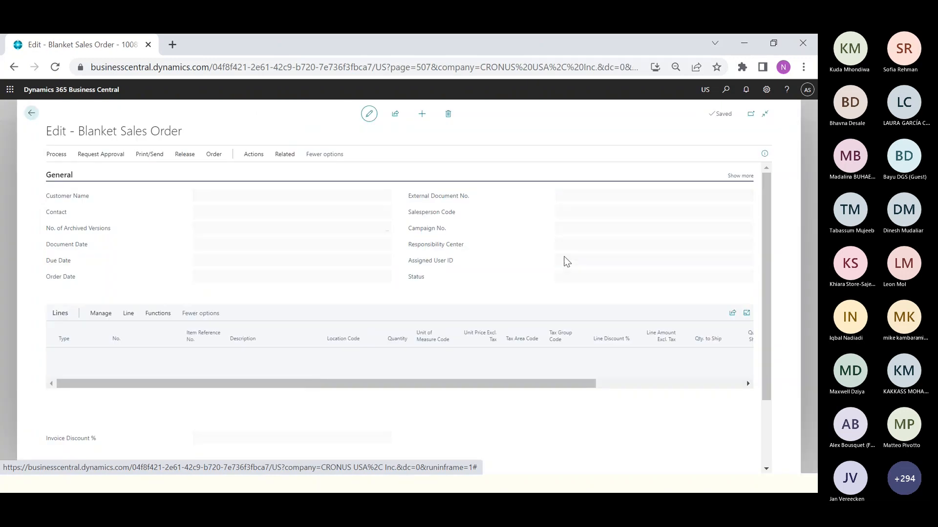
click(508, 290)
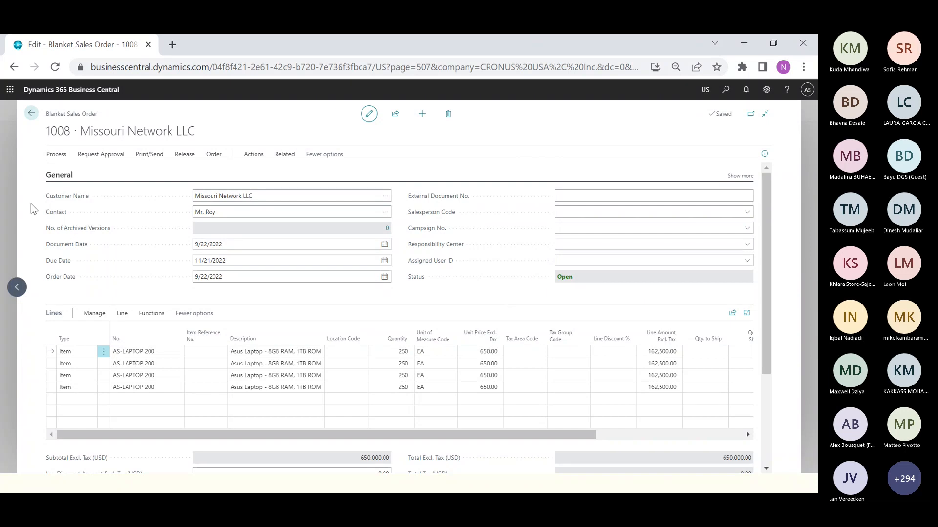
click(449, 116)
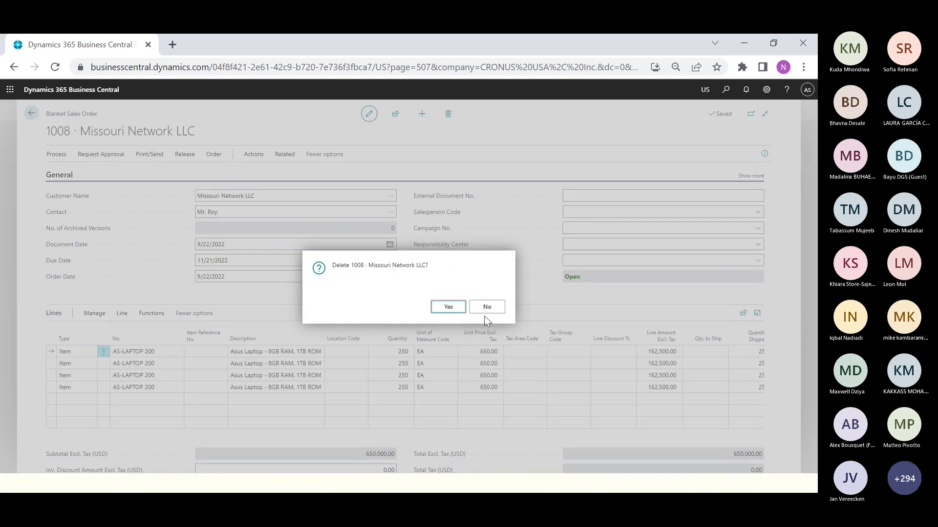
click(488, 312)
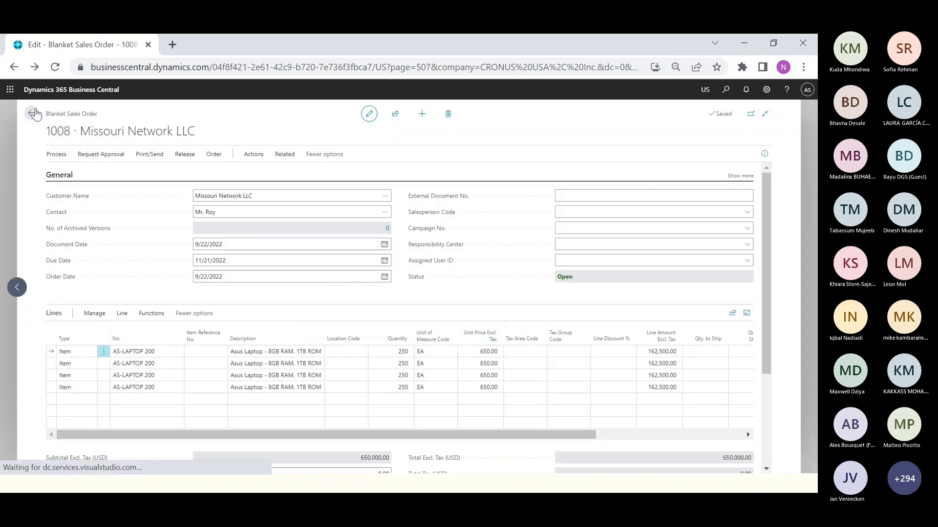
- Search for "deleted blanke" and open the Delete Invoiced Blanket Sales Orders task
click(726, 90)
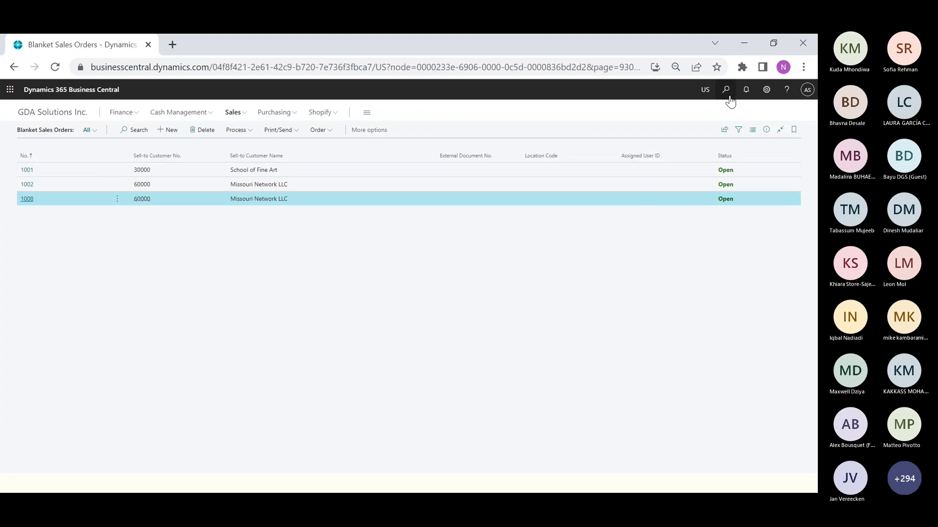
text(d)
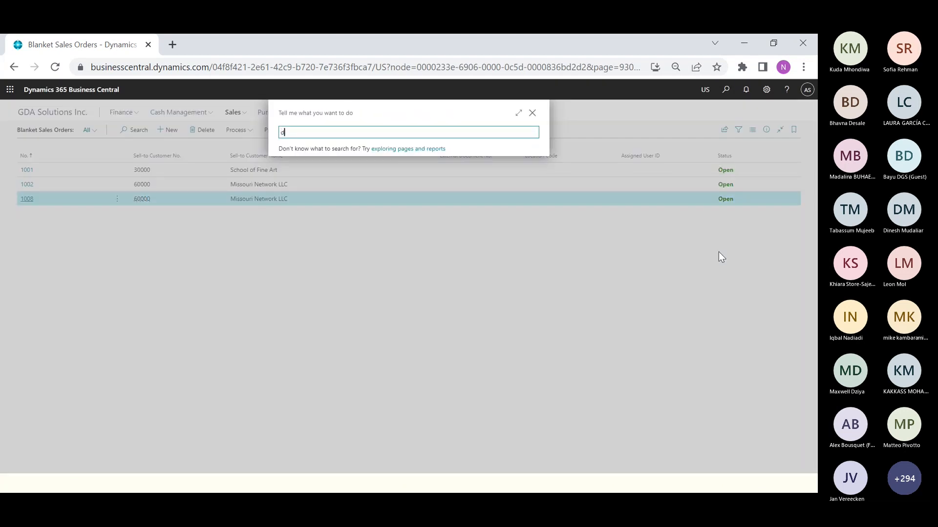
text(eleted blanke)
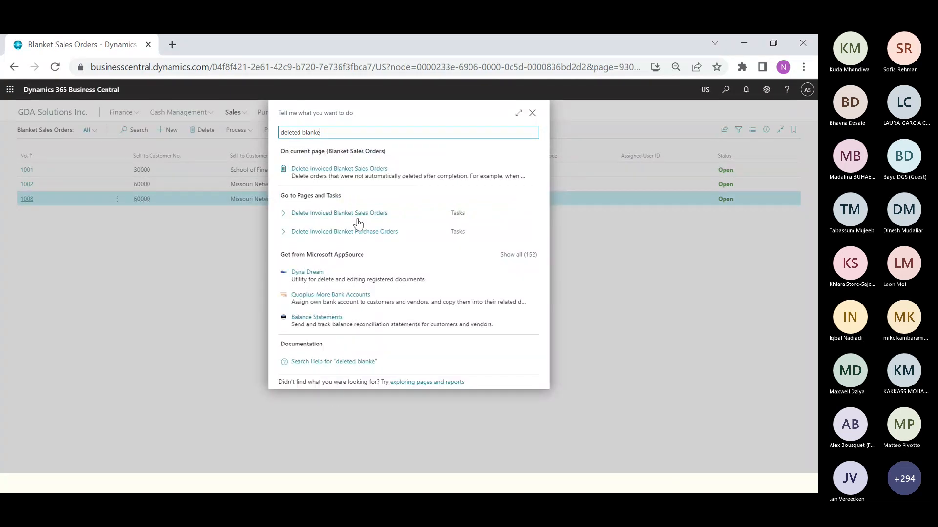
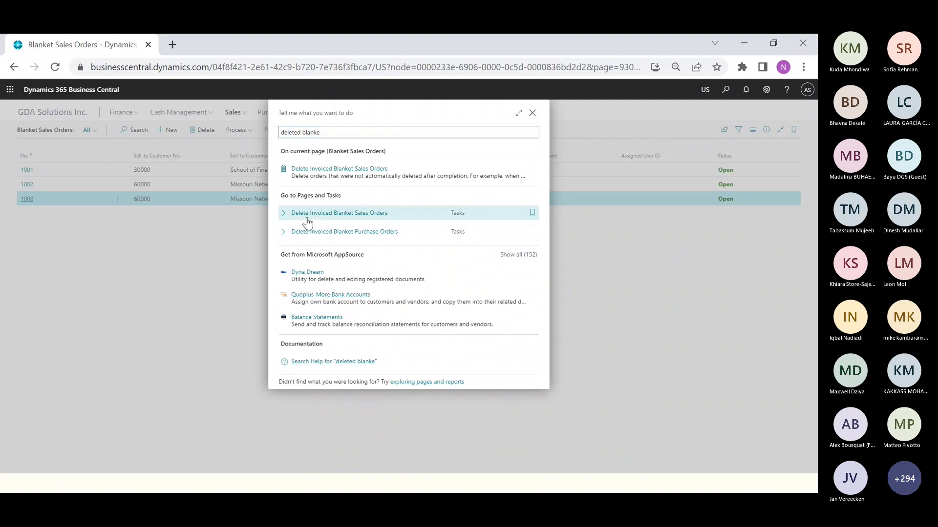
click(308, 215)
- Look through the available filter fields and run the deletion of invoiced blanket sales orders with all filters left blank
click(413, 236)
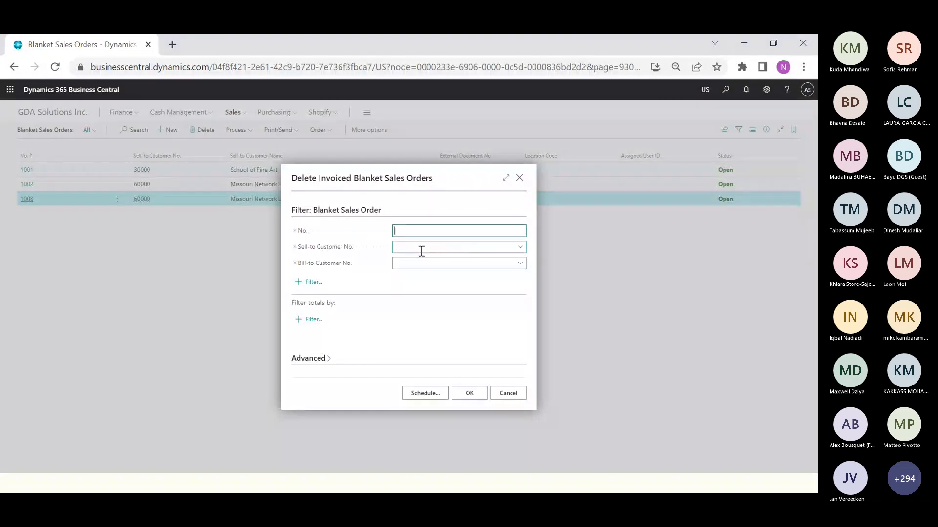
click(421, 251)
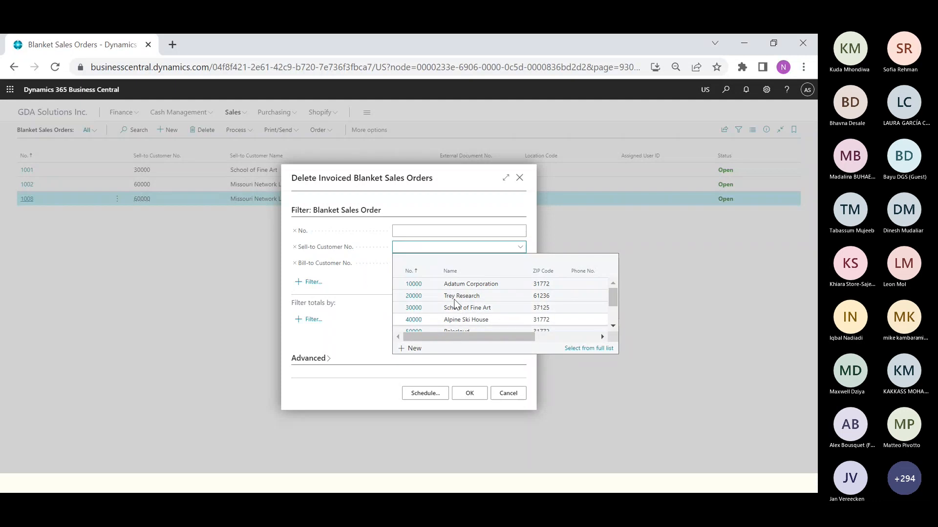
click(359, 283)
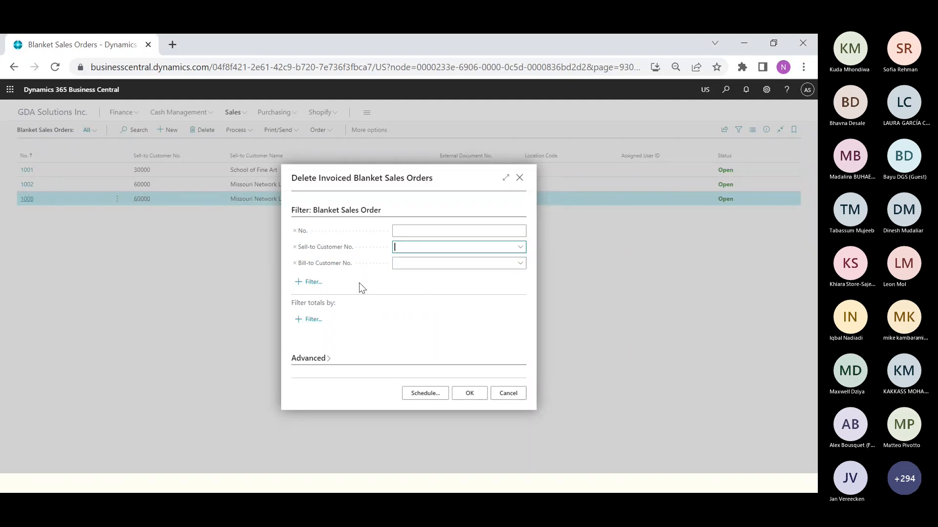
click(455, 263)
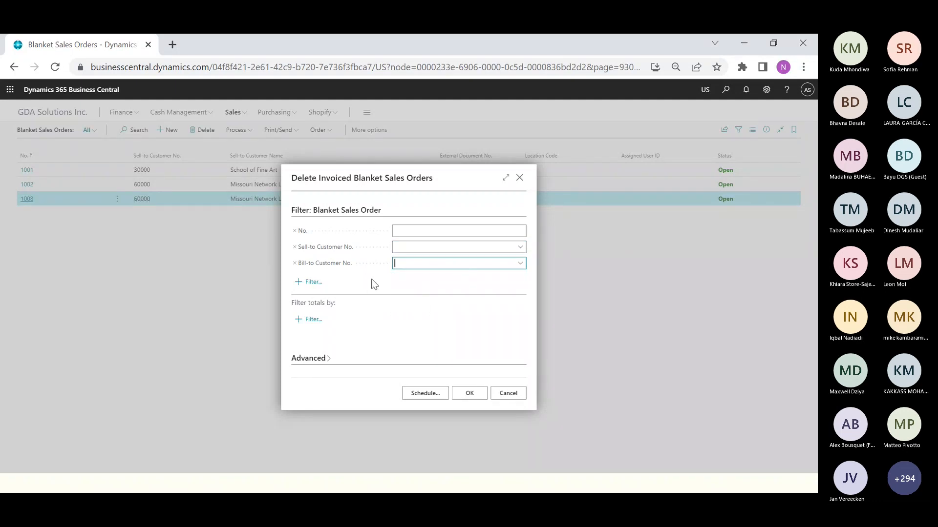
click(313, 282)
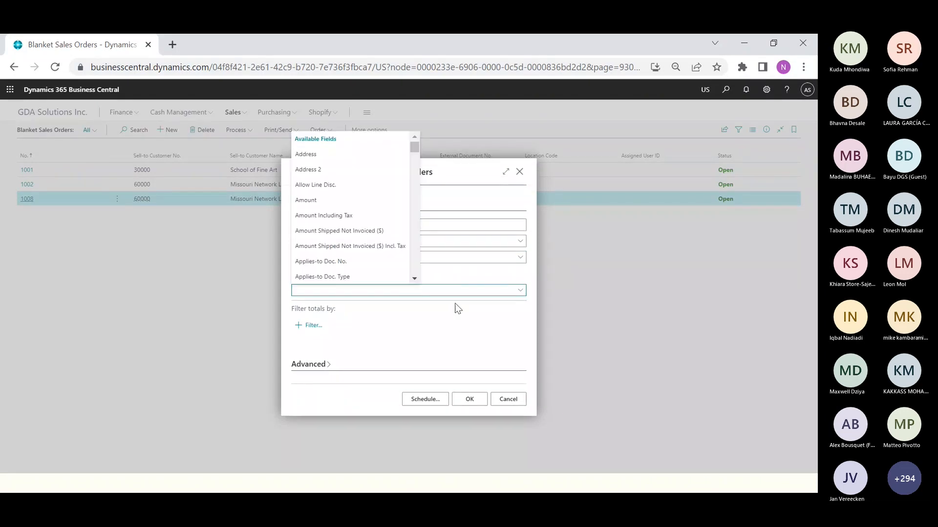
drag(415, 147, 415, 180)
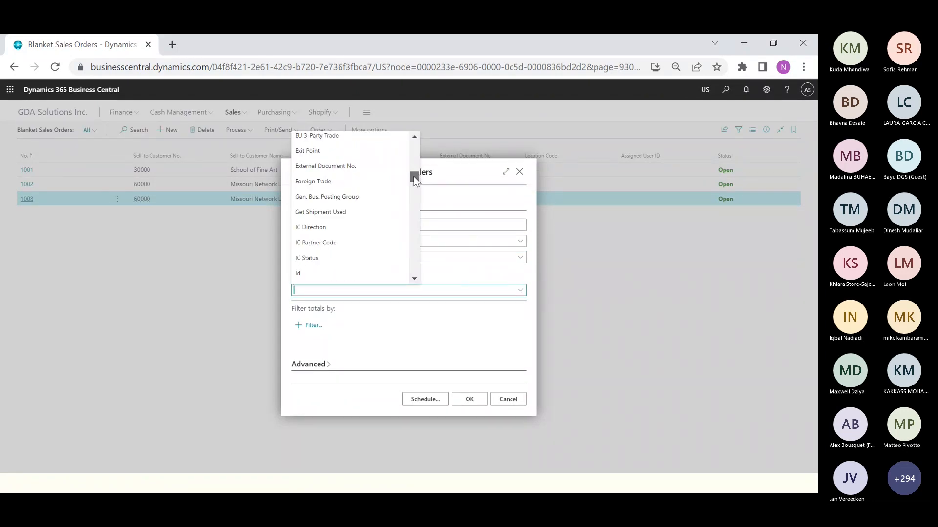
click(458, 328)
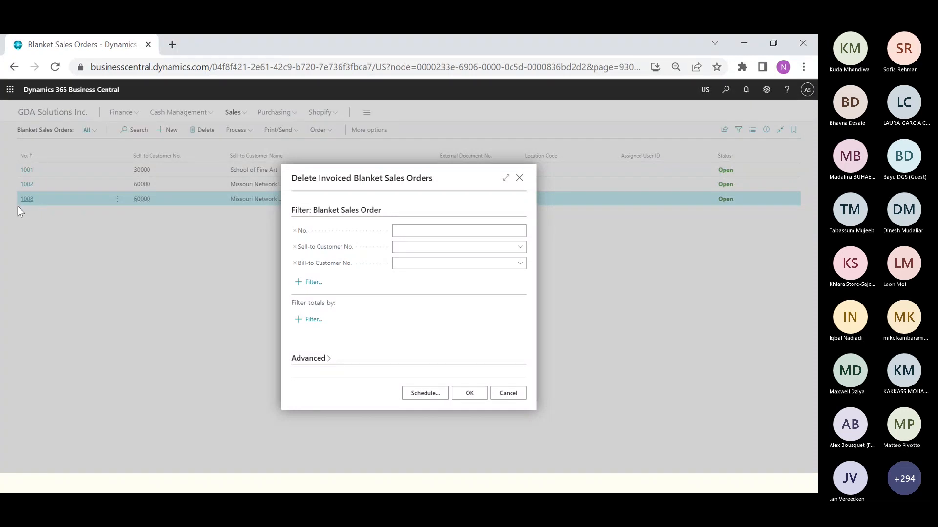
click(469, 394)
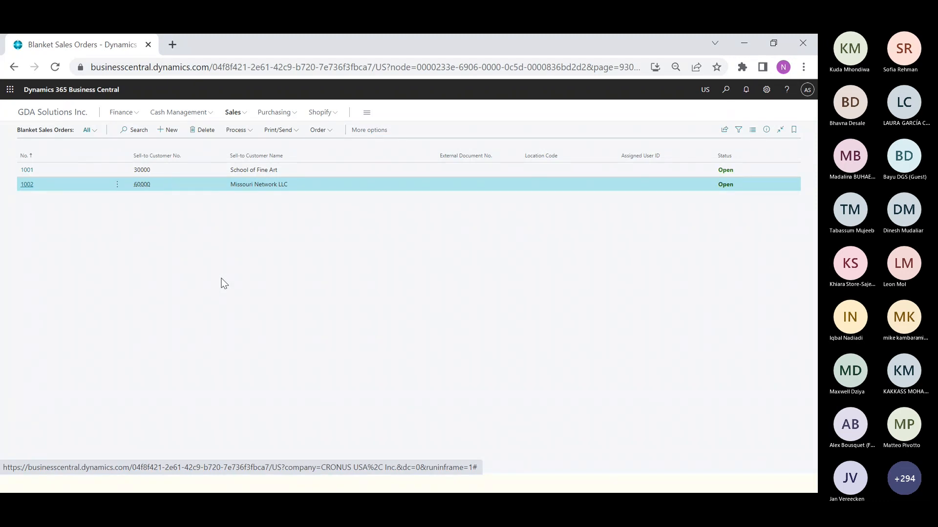
- Search the items list for "laptop" and open the item card of AS-LAPTOP 200
click(72, 113)
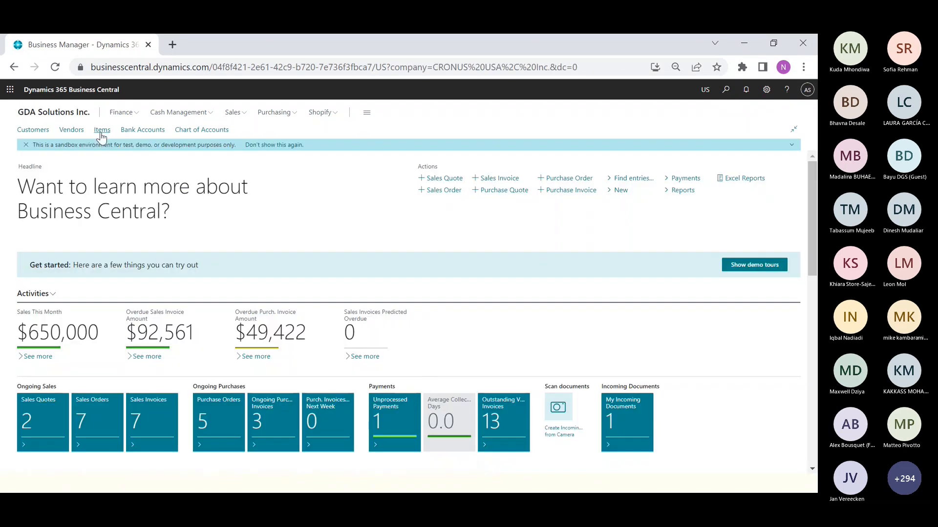
click(101, 132)
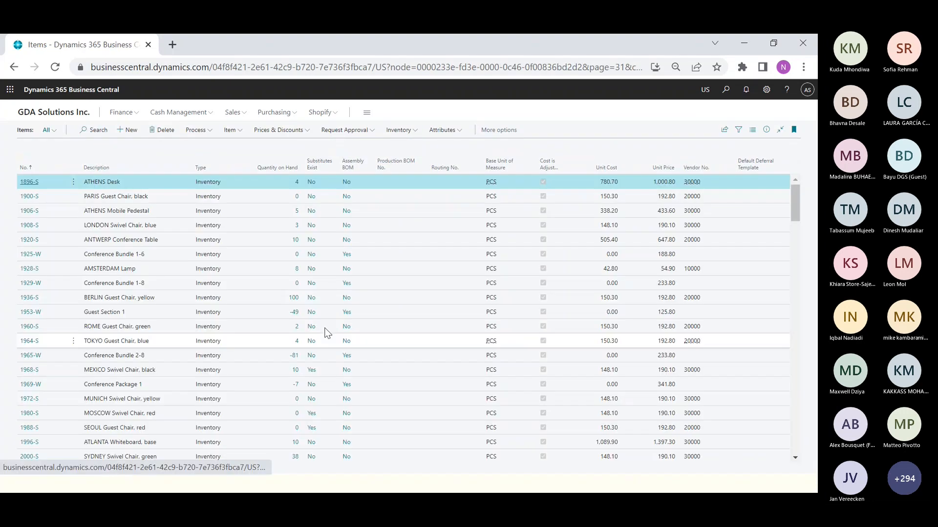
click(94, 128)
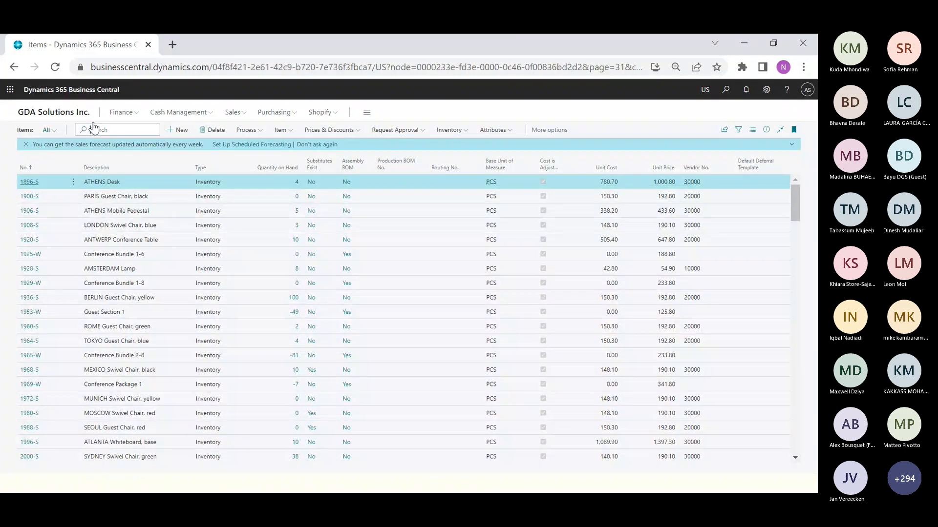
text(laptop)
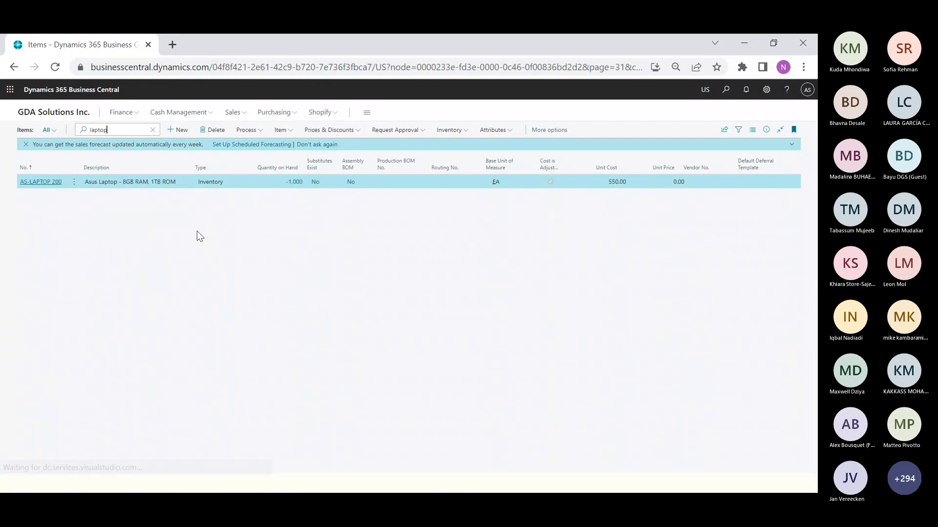
click(42, 182)
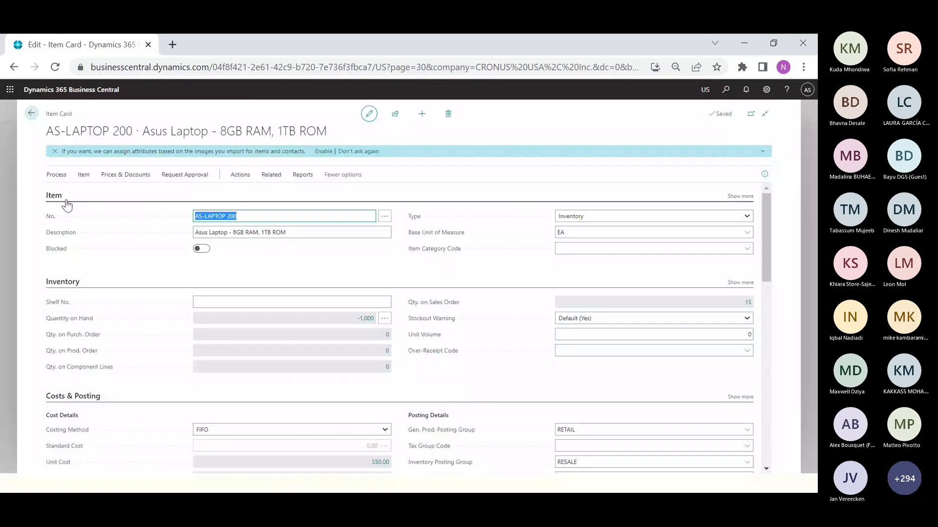
- Open the laptop item's sales prices and examine the customer price line's sales code, minimum quantity and unit price
click(125, 174)
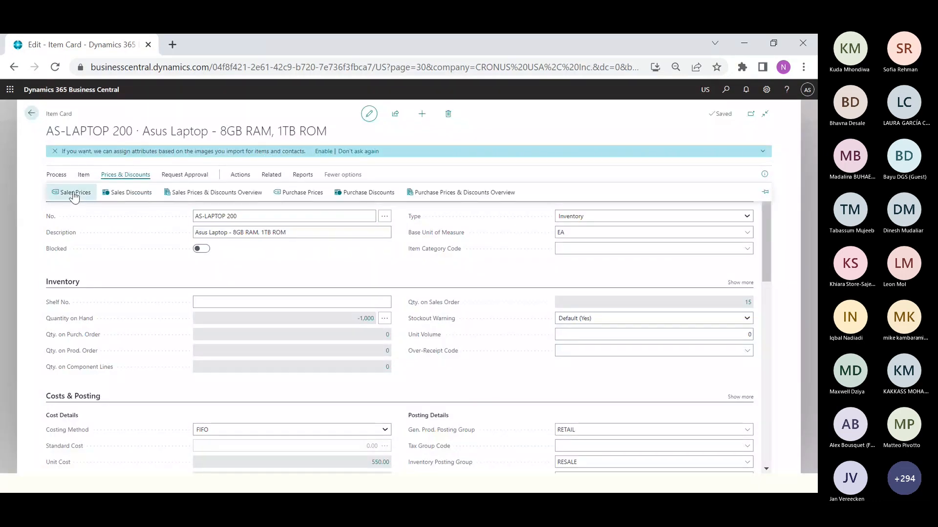
click(73, 194)
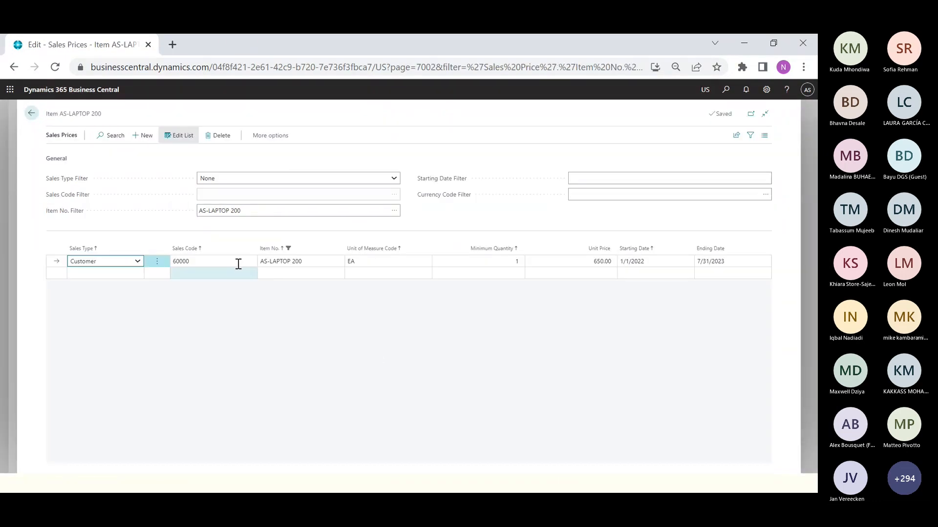
click(224, 261)
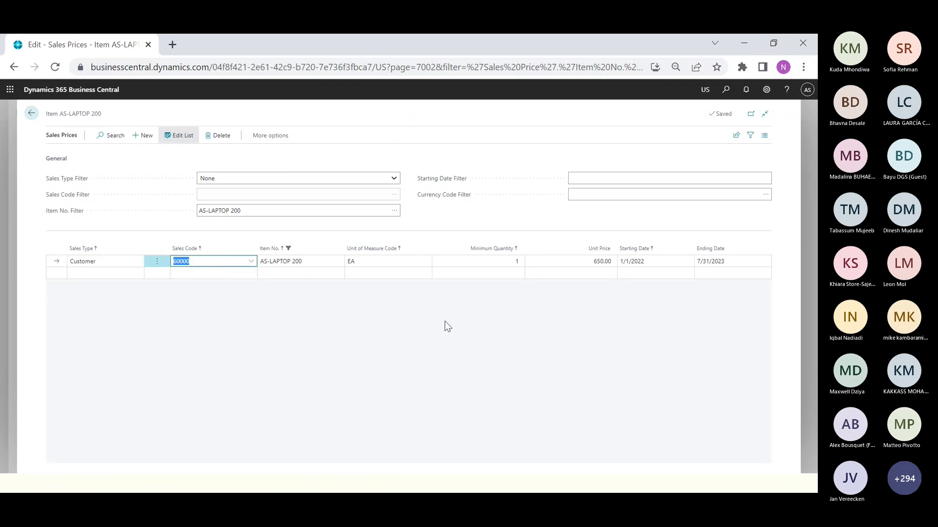
click(520, 257)
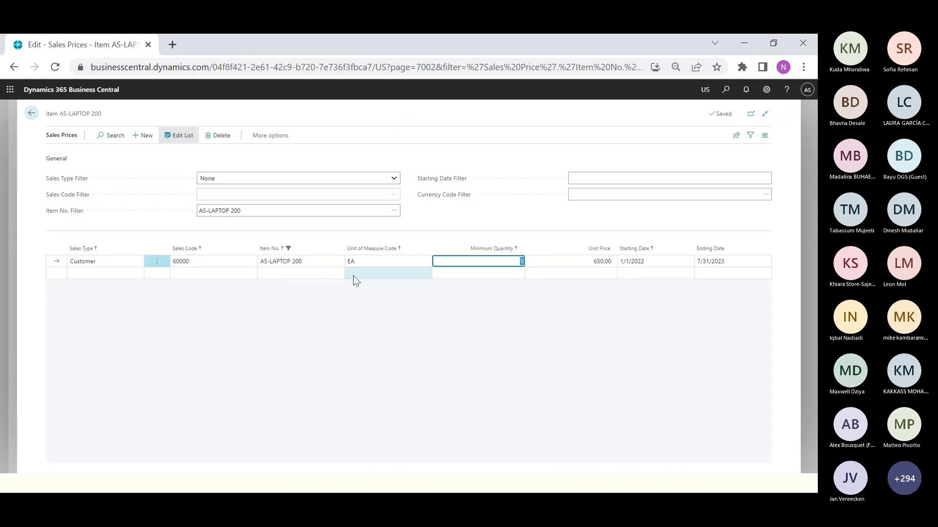
click(561, 263)
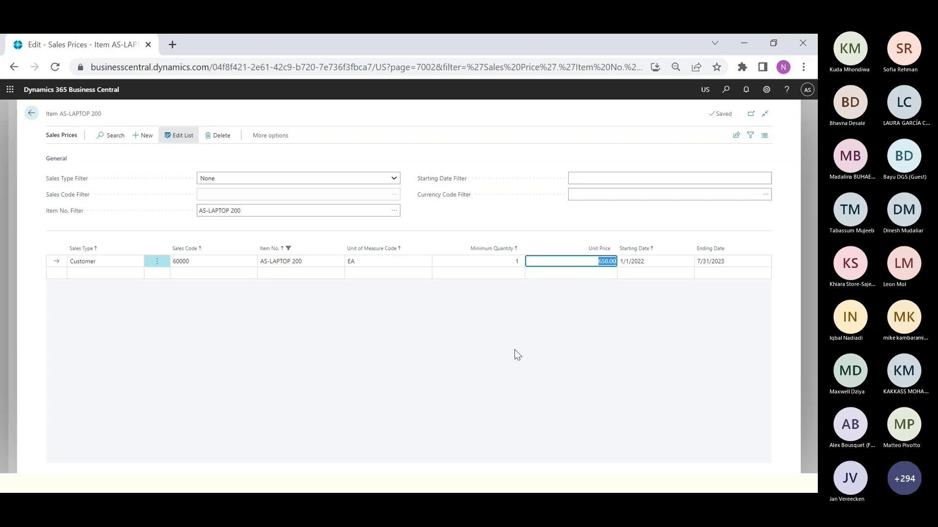
- Set the unit price of the laptop's customer-specific sales price line to 700
text(700)
key(Tab)
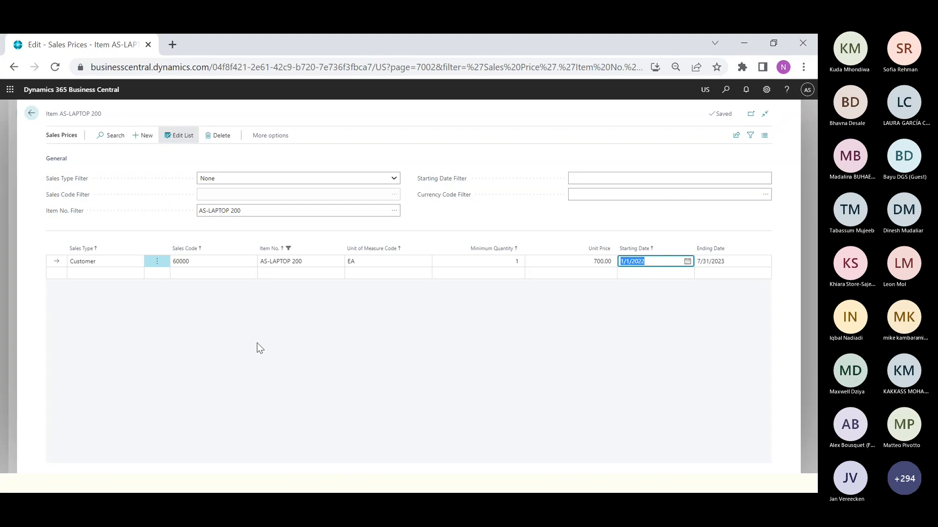
- Look through the available sales types and units of measure, keep EA on the customer price line, and check its minimum quantity and unit price
click(111, 272)
click(134, 274)
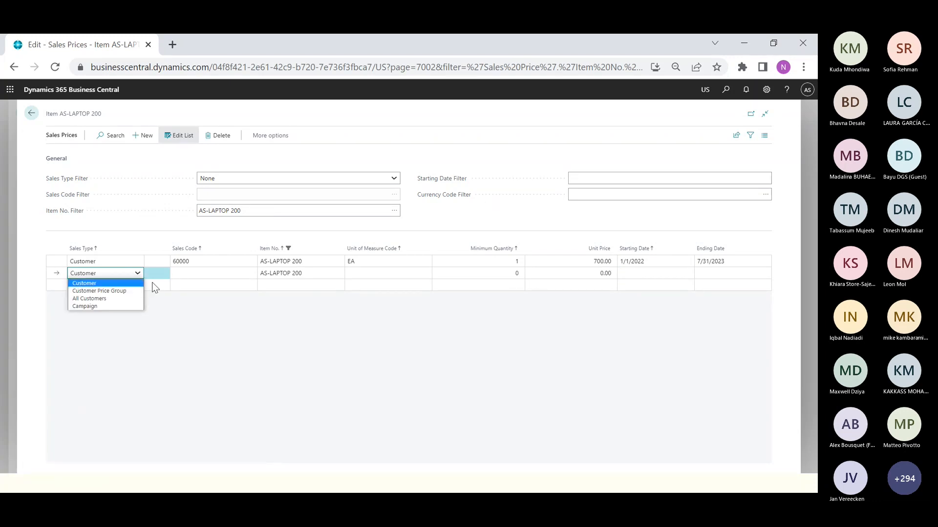
click(200, 265)
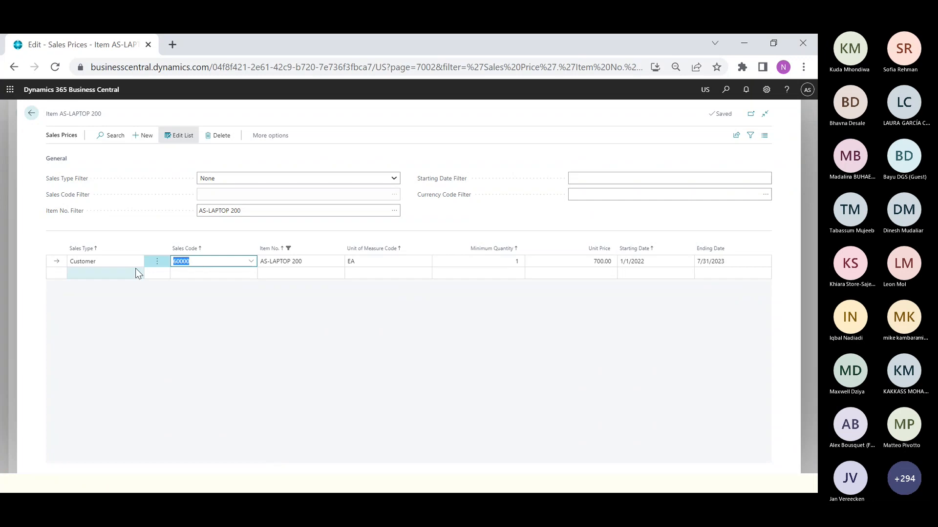
click(136, 274)
click(137, 273)
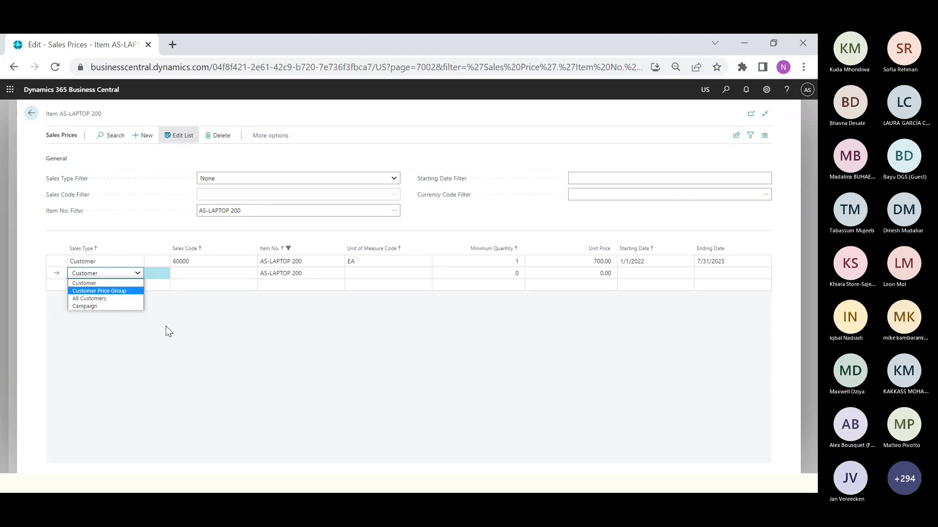
click(386, 262)
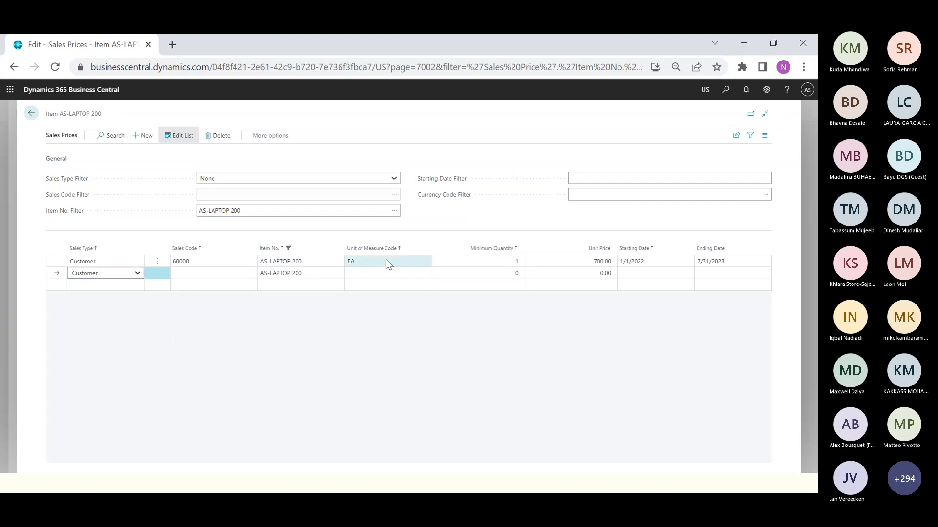
click(386, 261)
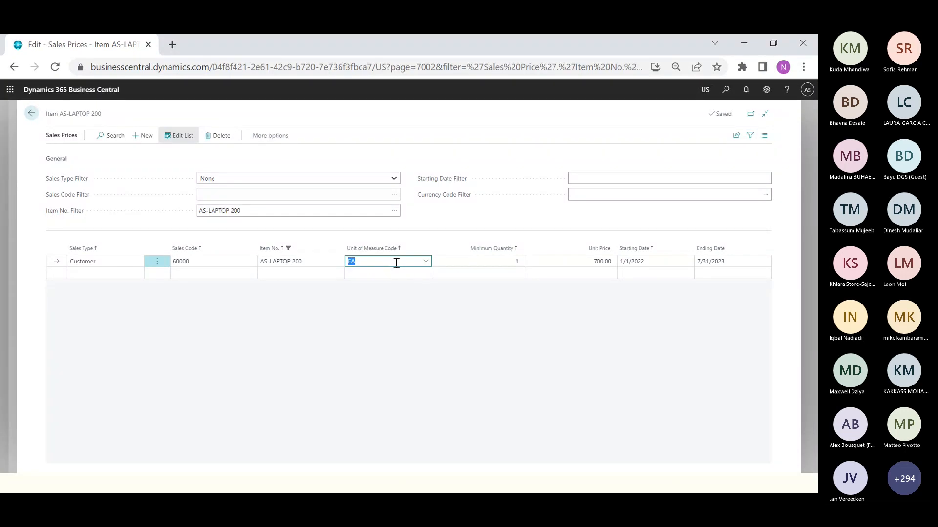
click(426, 263)
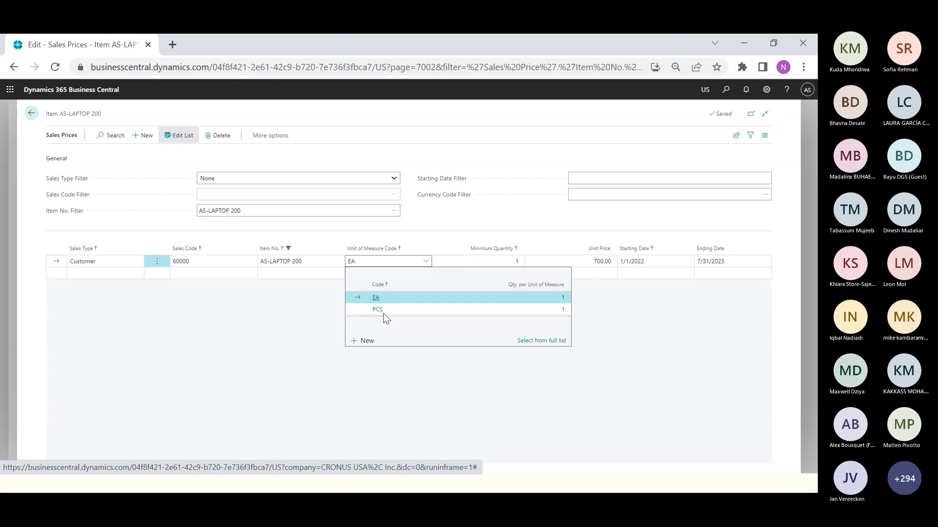
click(379, 296)
click(490, 263)
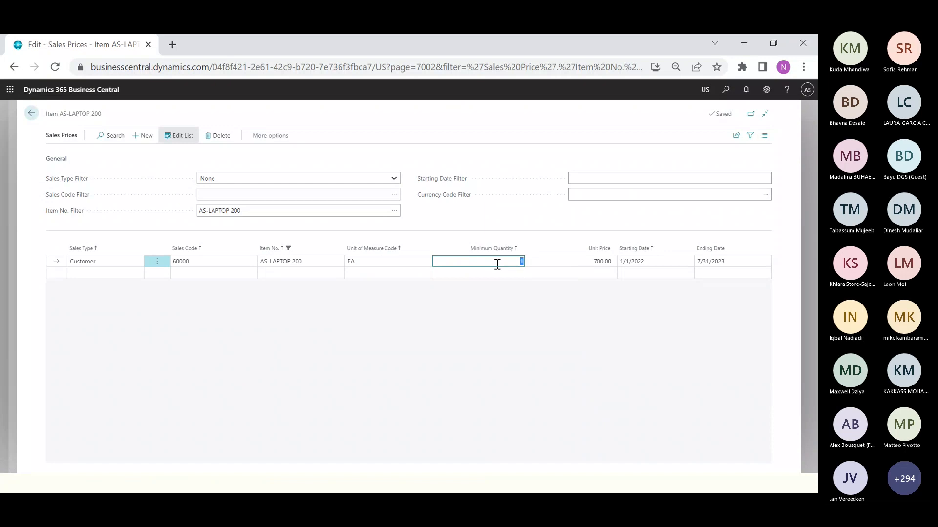
click(582, 263)
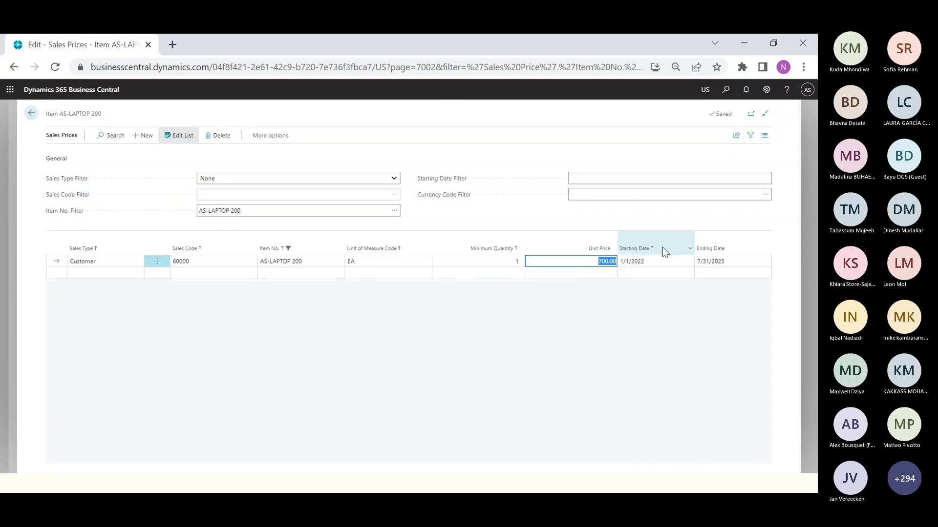
- Set the starting date of the laptop's customer price line to 9/1/2022
click(653, 261)
click(653, 261)
click(735, 261)
click(665, 261)
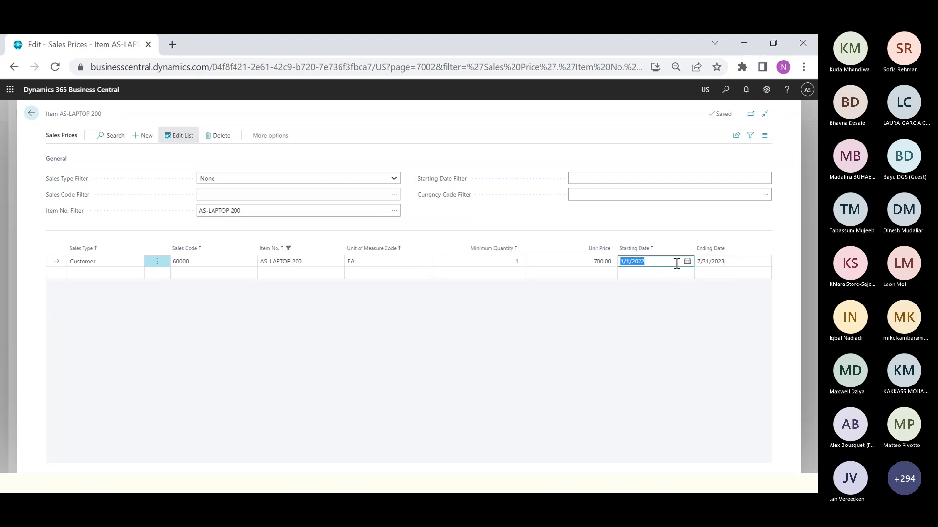
click(687, 261)
click(706, 275)
click(705, 275)
click(706, 274)
click(706, 275)
click(705, 275)
click(705, 275)
click(705, 275)
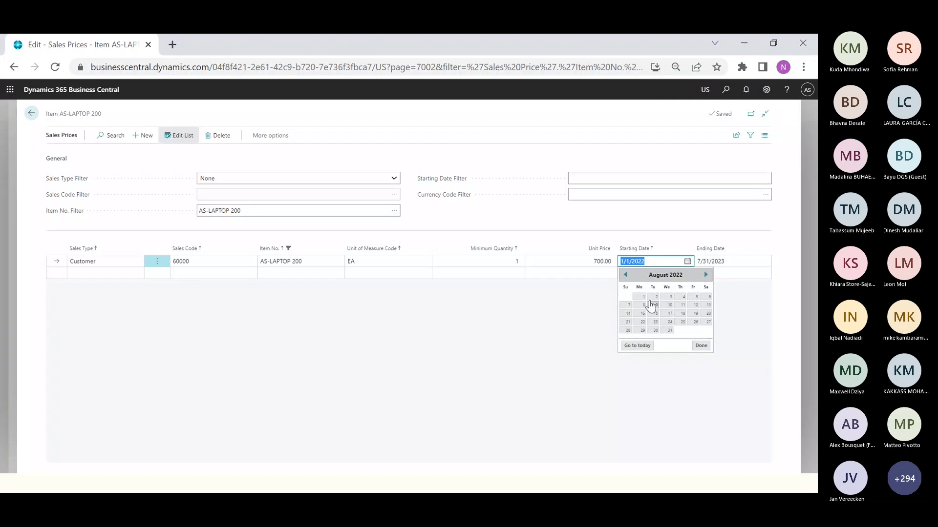
click(705, 275)
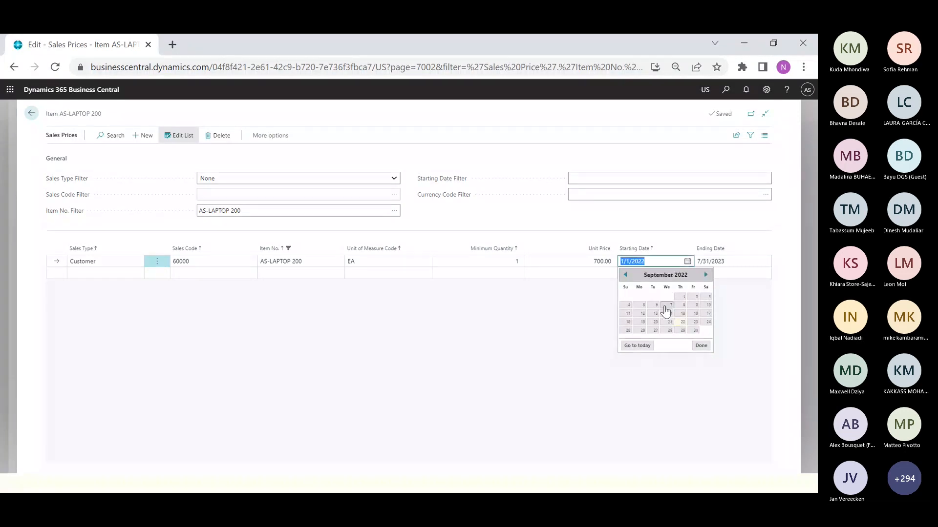
click(681, 297)
key(Tab)
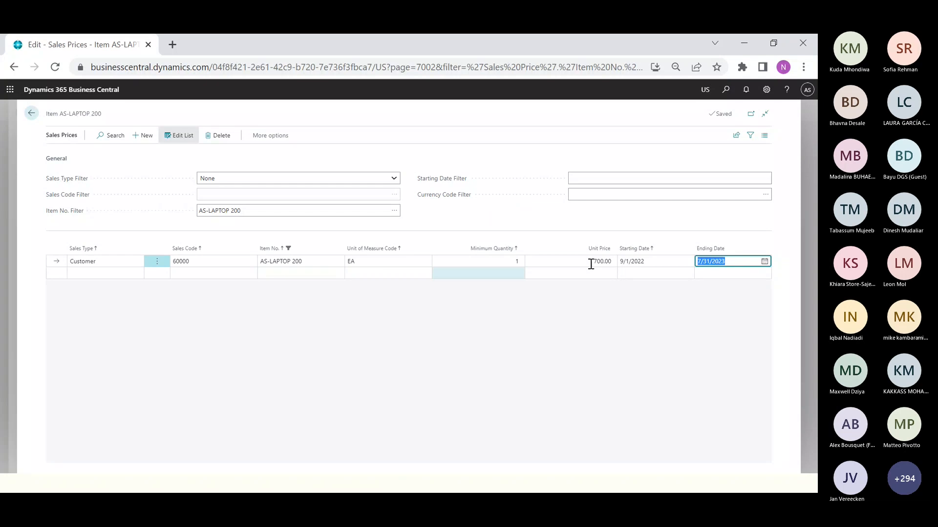
- Leave the laptop's sales prices, accepting the update of related records, and open the blanket sales orders list
click(7, 195)
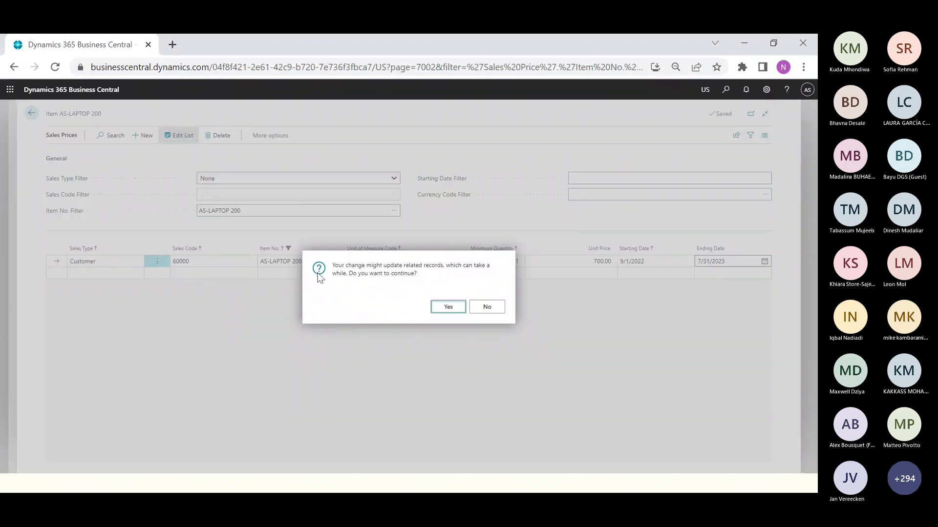
click(445, 308)
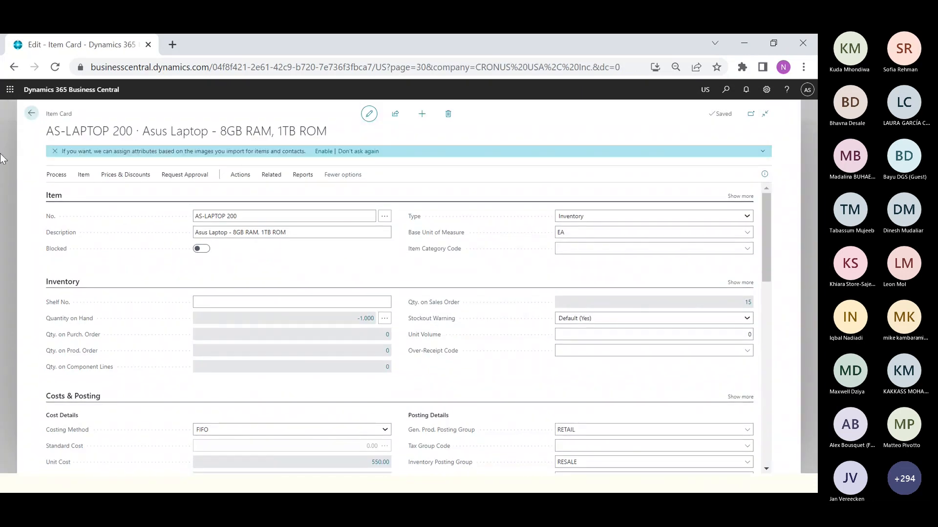
click(31, 113)
click(62, 115)
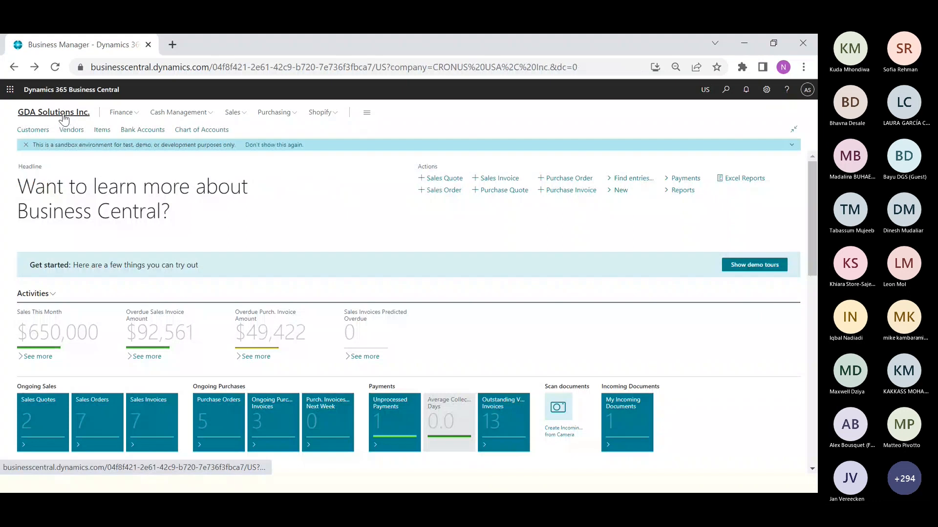
click(233, 113)
click(136, 143)
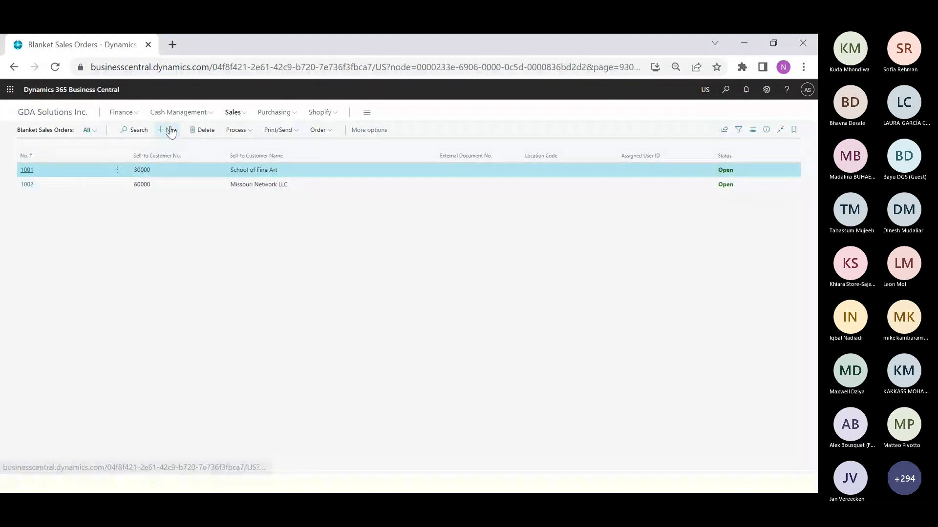
- Create a new blanket sales order for the customer Missouri Network LLC
click(170, 131)
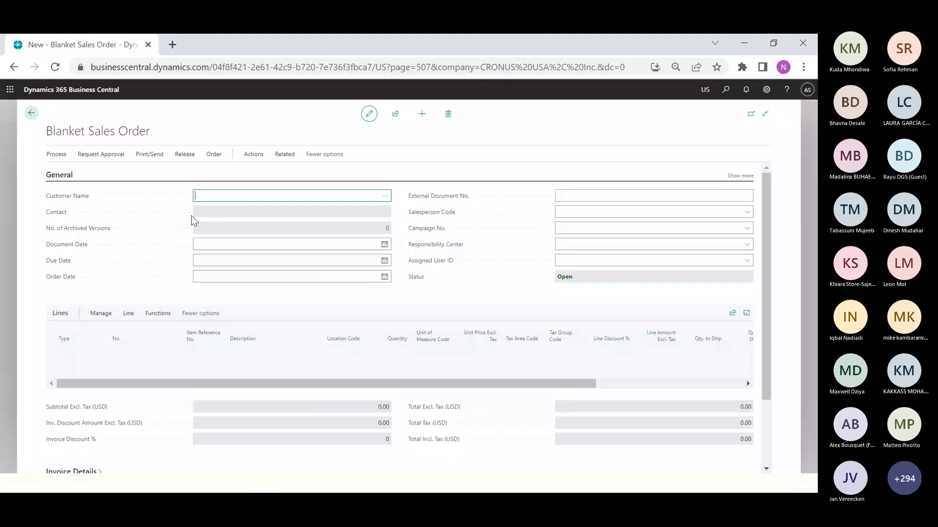
click(385, 198)
click(167, 249)
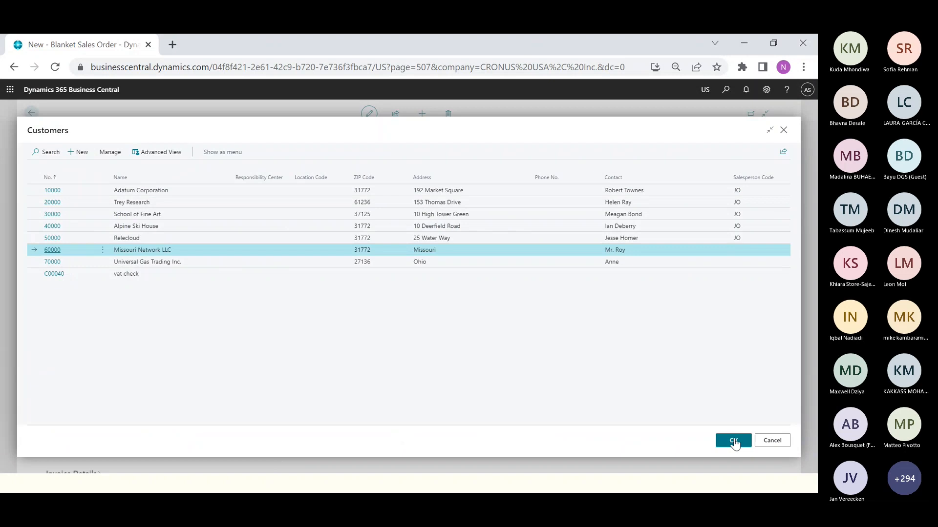
click(734, 443)
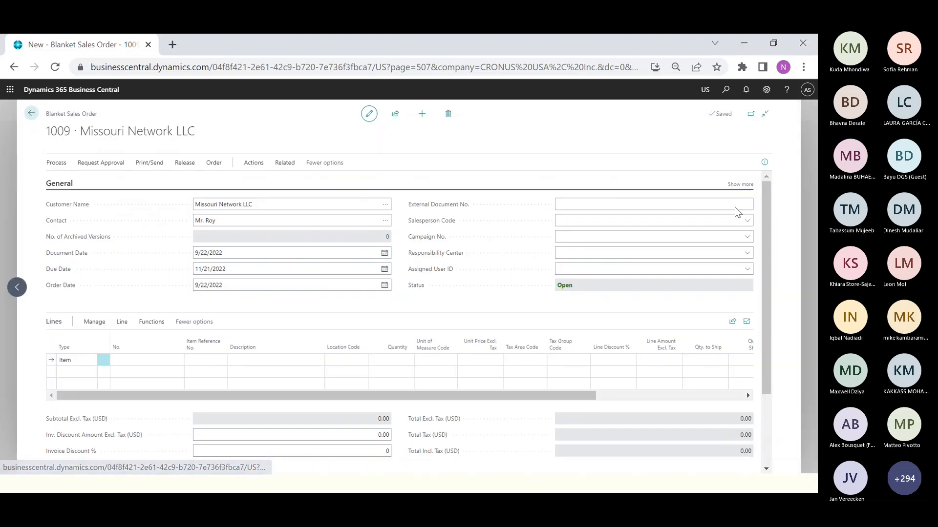
- Add an item line for AS-LAPTOP 200 with a quantity of 100 to the blanket sales order
click(159, 372)
text(laptop)
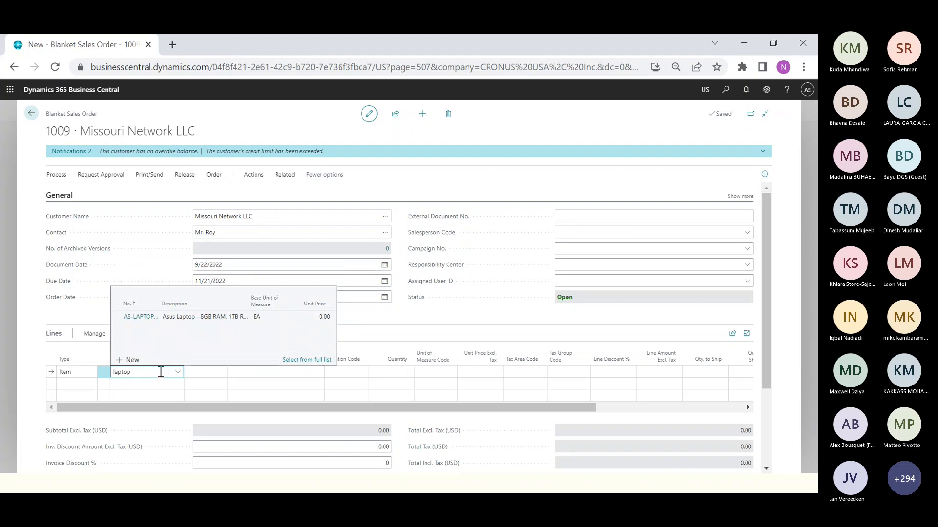
click(218, 319)
key(Tab)
key(Return)
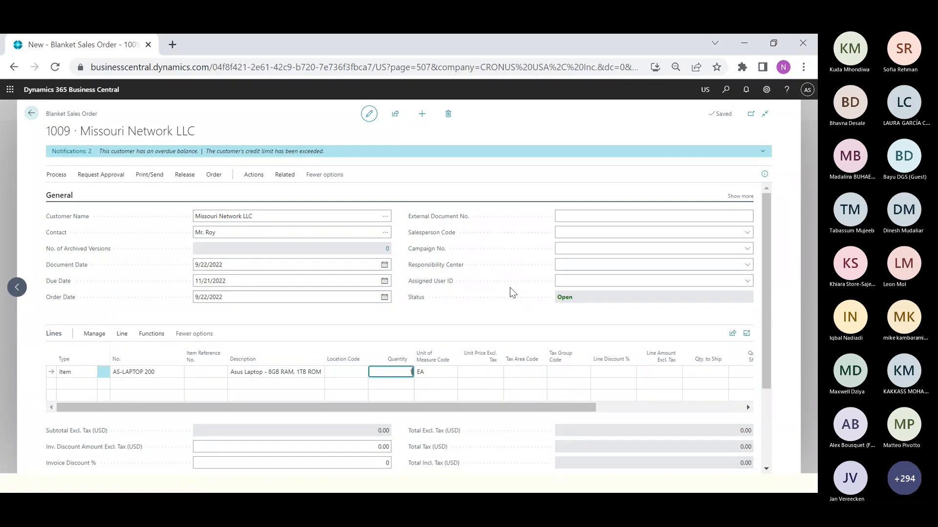
text(100)
key(Return)
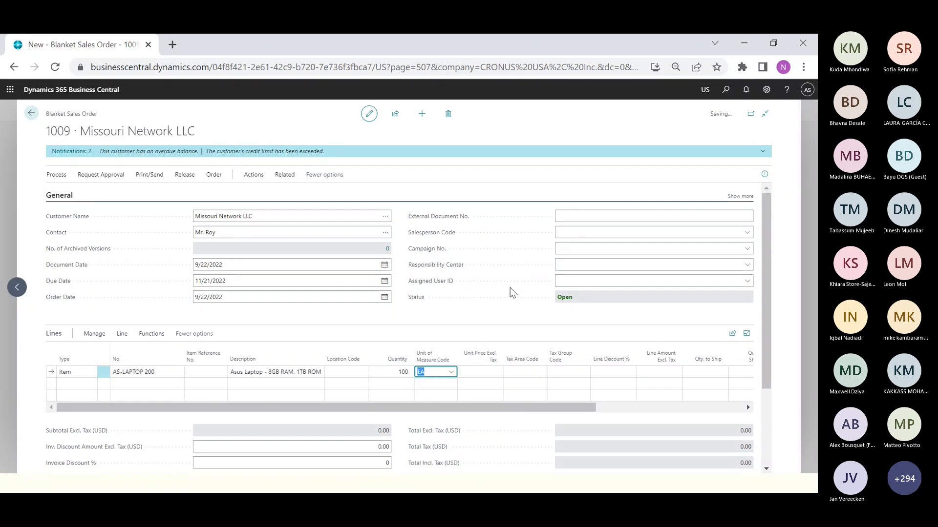
key(Return)
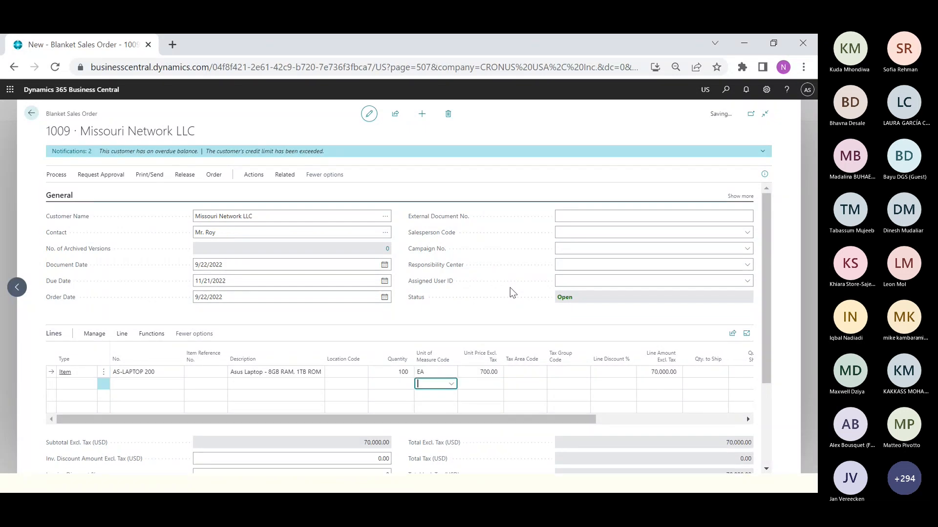
key(Up)
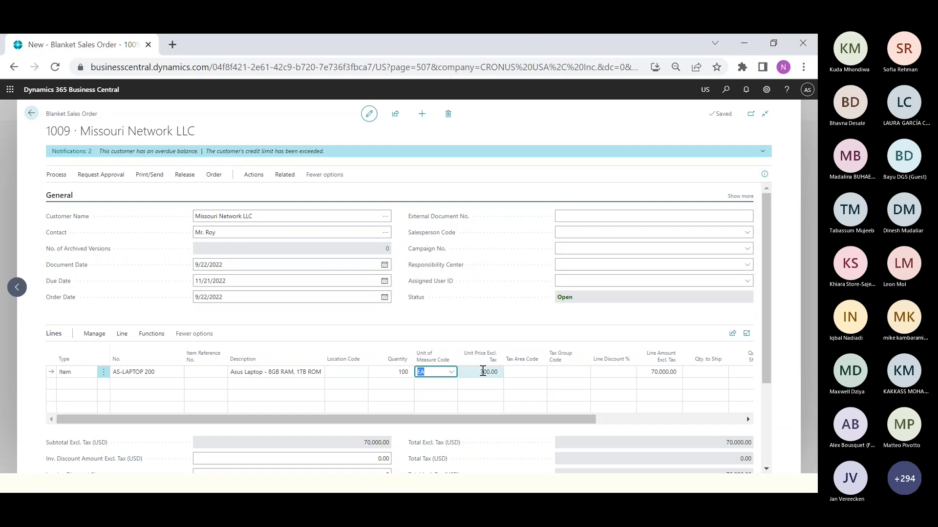
- Try to change the laptop line's unit price to 750
click(482, 372)
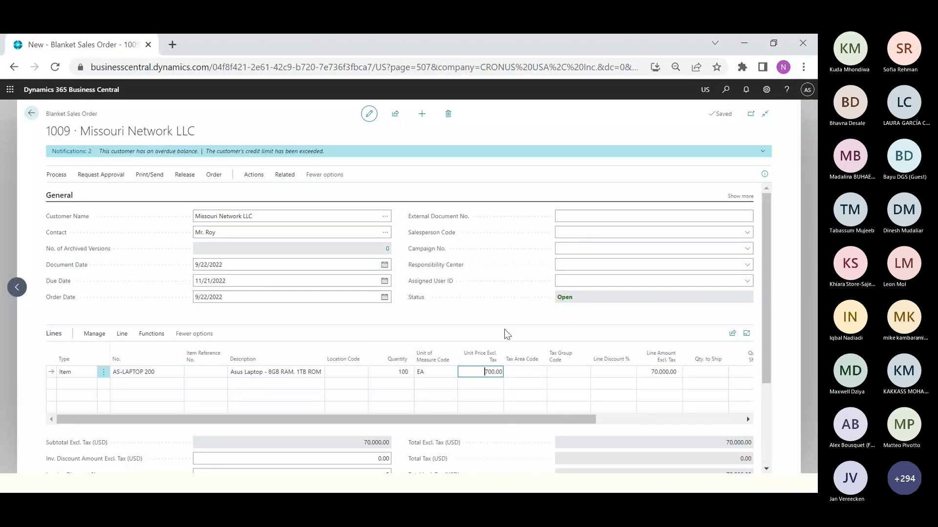
drag(482, 372, 503, 373)
click(482, 370)
text(750)
key(Tab)
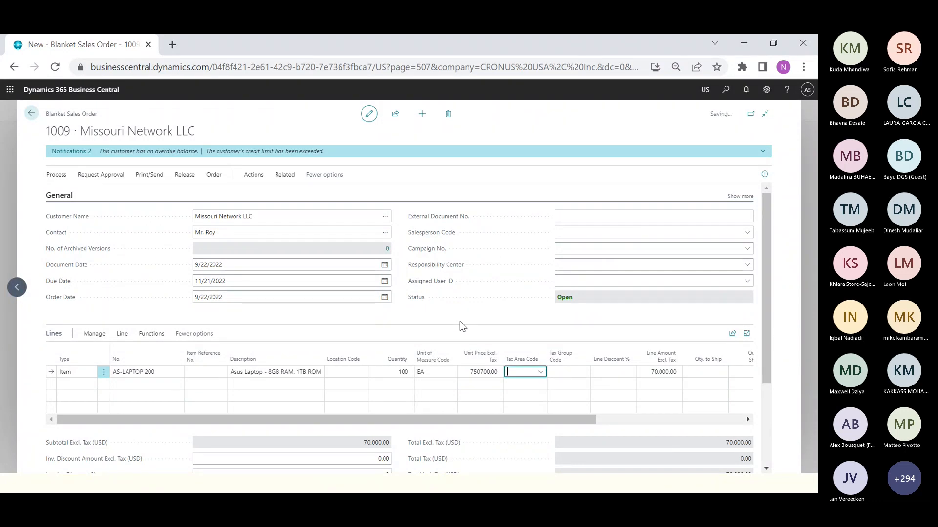
- Correct the unit price excluding tax on the first laptop line to 750
click(473, 376)
text(750)
key(Tab)
key(Return)
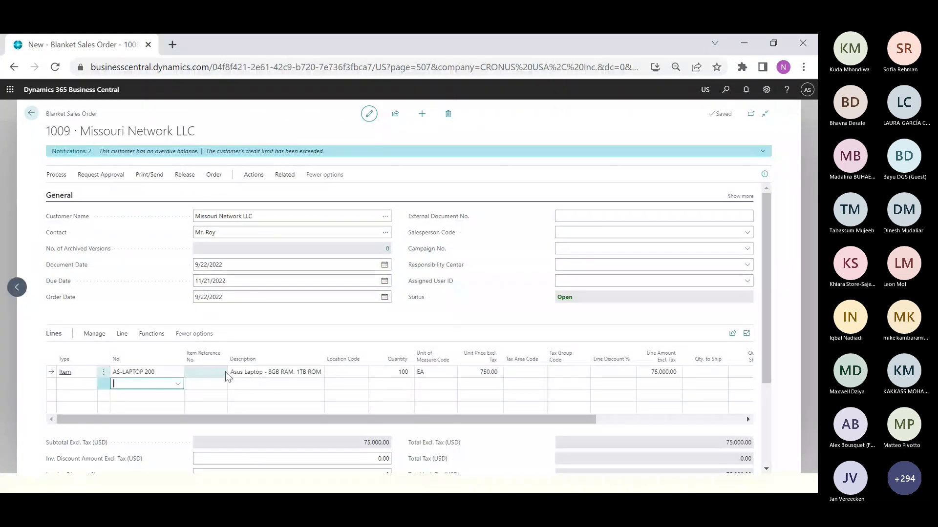
- Add a second line for AS-LAPTOP 200 with a quantity of 100 and a unit price of 750
text(AS-LAPTOP 200)
key(Tab)
key(Tab)
key(Tab)
text(10)
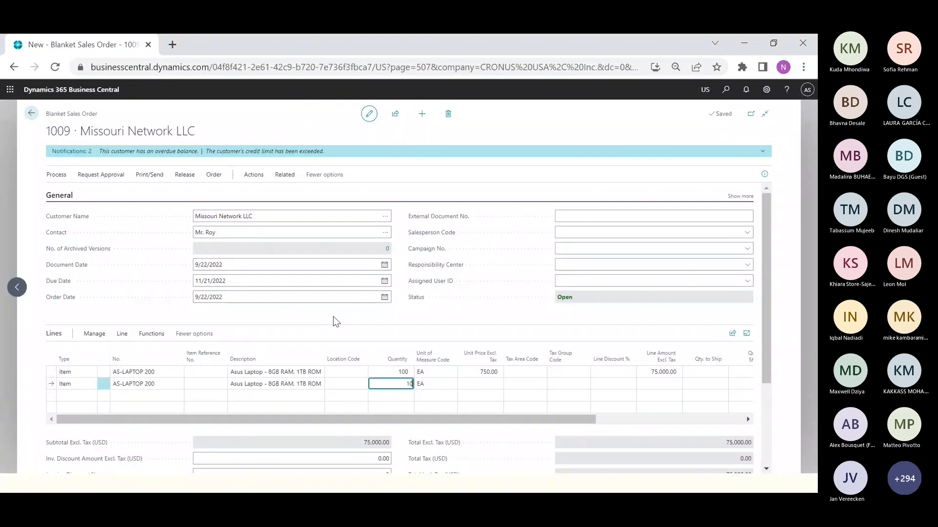
text(0)
key(Tab)
key(Tab)
key(Tab)
key(shift+Tab)
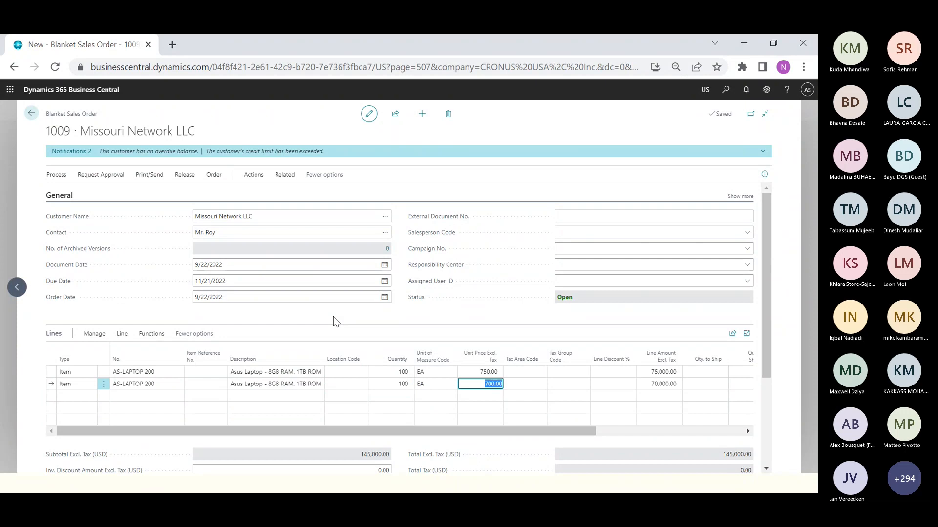
text(750)
key(Tab)
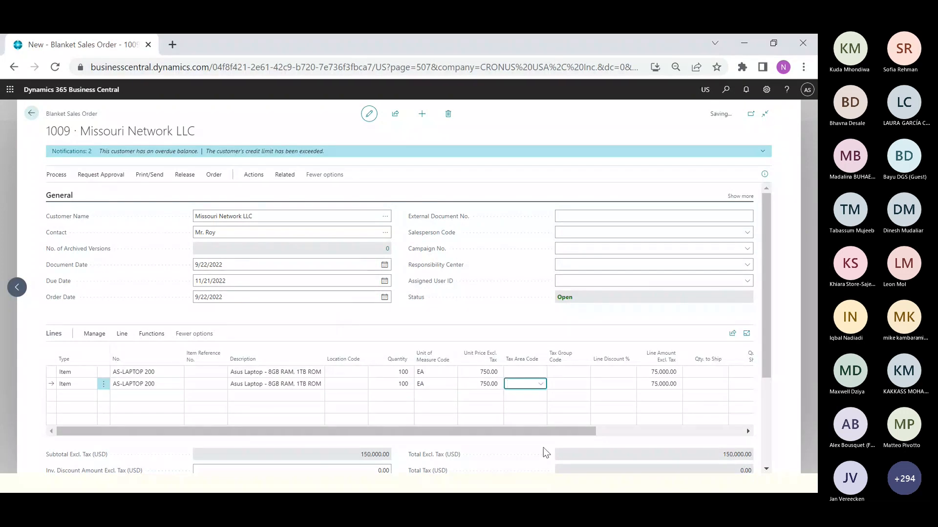
- Set the first laptop line's shipment date to 10/1/2022
drag(566, 432, 689, 431)
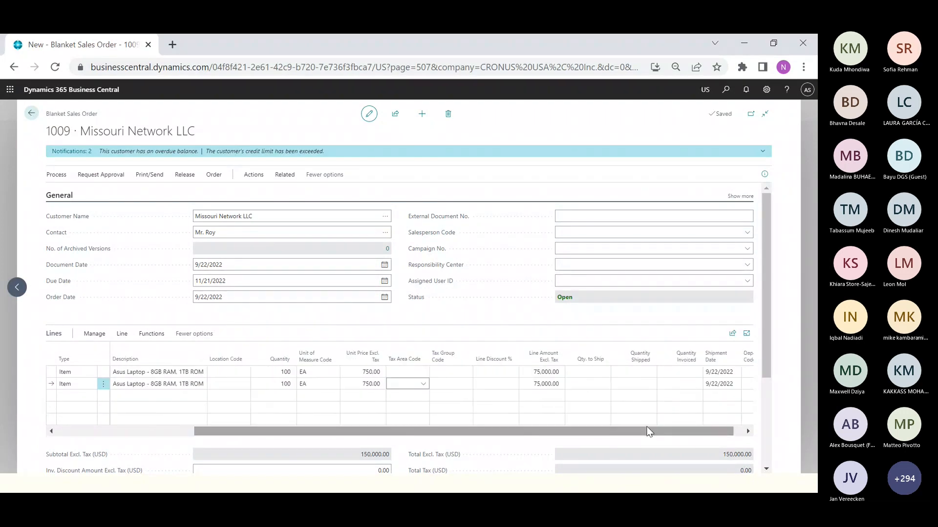
click(734, 372)
click(793, 386)
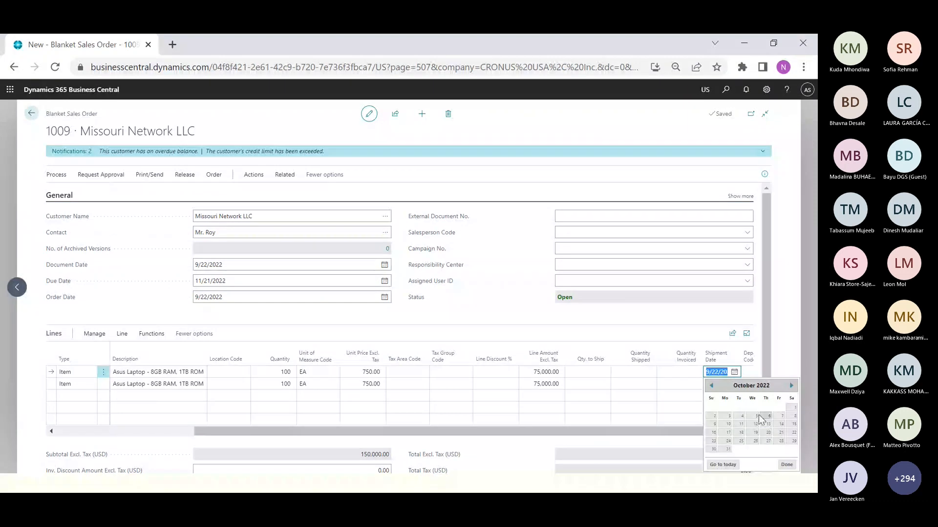
click(793, 408)
click(732, 395)
- Set the second laptop line's shipment date to 10/15/2022
click(734, 384)
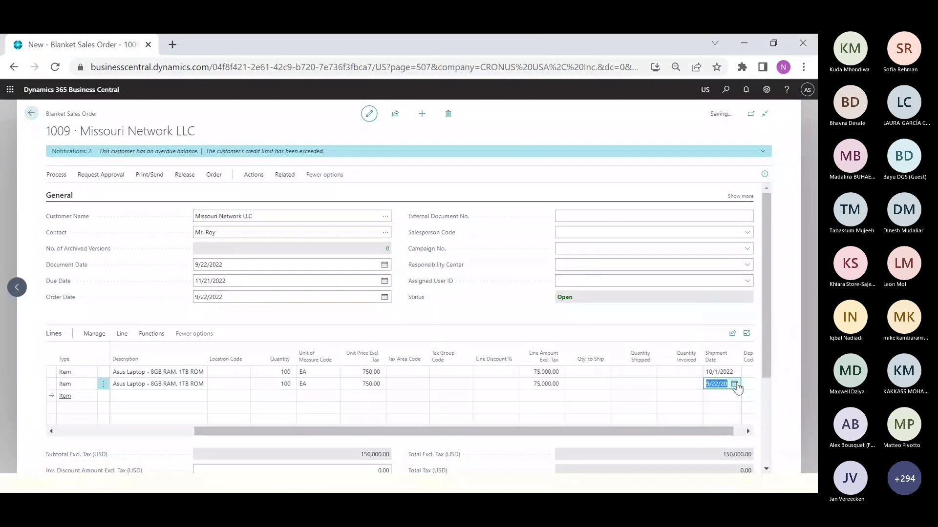
click(792, 300)
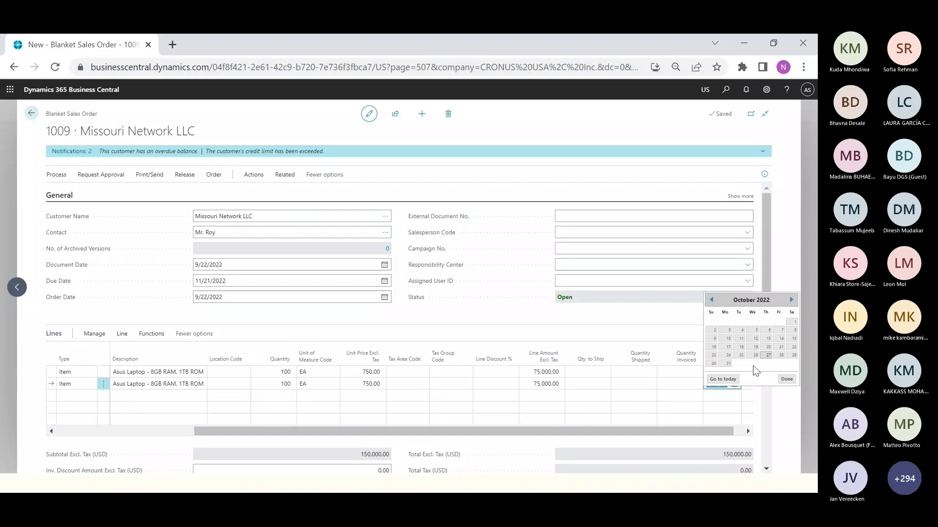
click(794, 339)
key(Tab)
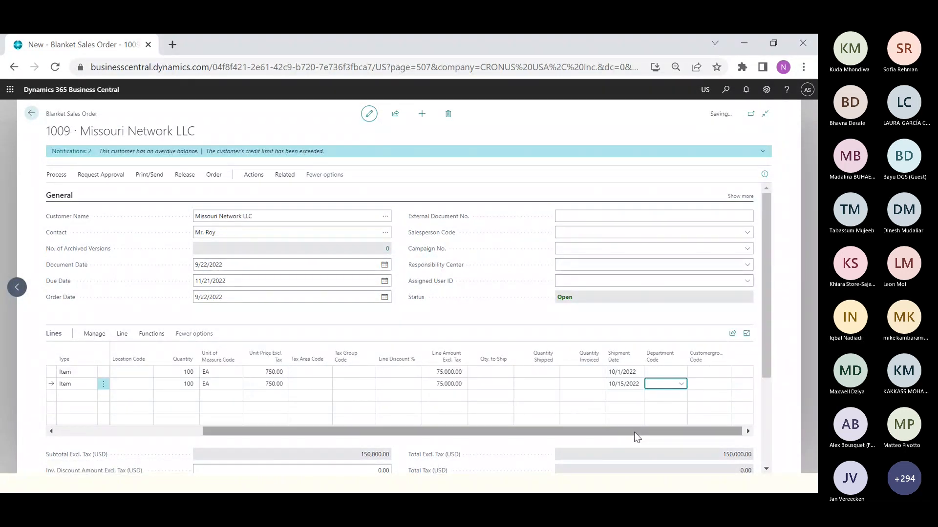
- Set the quantity to ship on the first laptop line of the blanket order to 100
drag(388, 430, 318, 426)
click(513, 381)
click(693, 371)
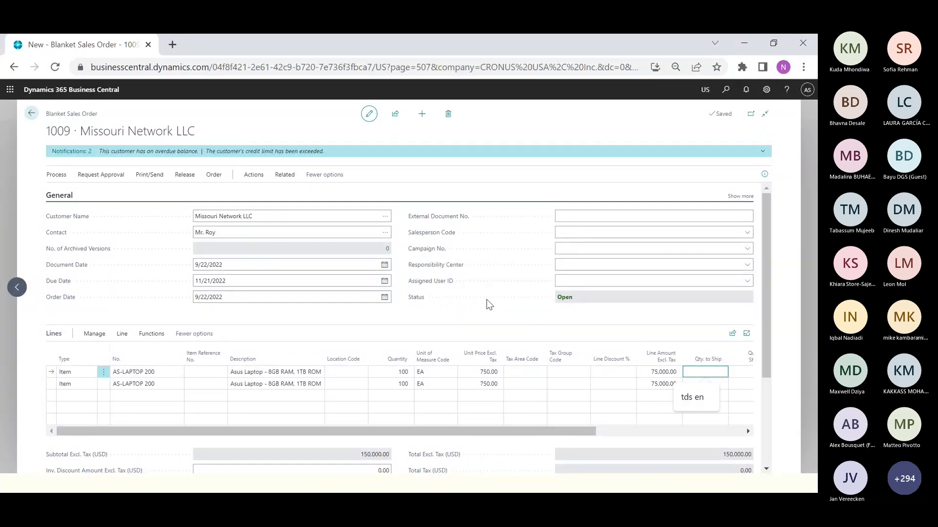
text(100)
key(Tab)
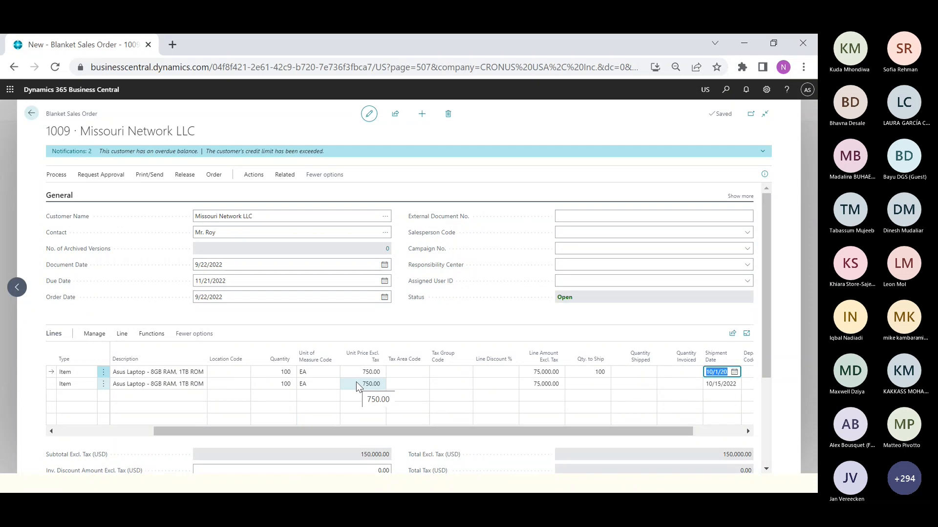
- Make a sales order from the blanket sales order and acknowledge its creation
drag(394, 434, 98, 418)
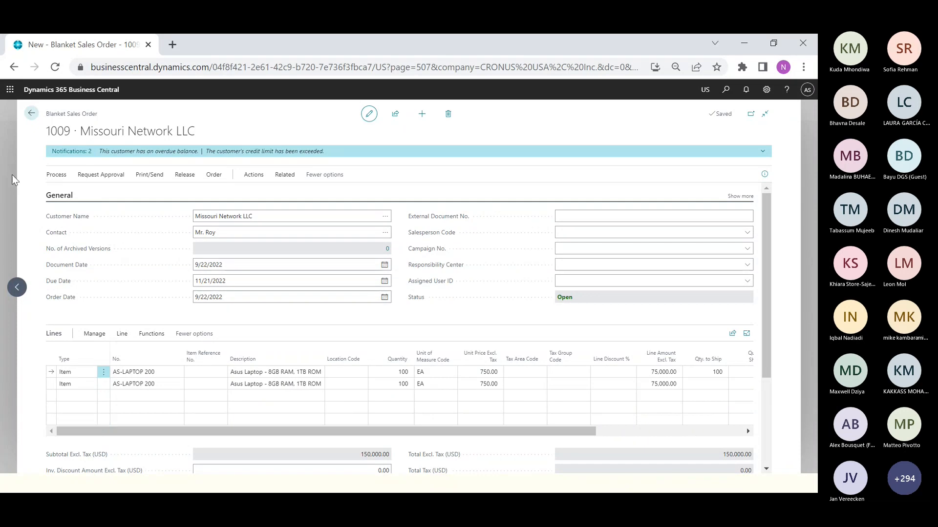
click(56, 174)
click(72, 196)
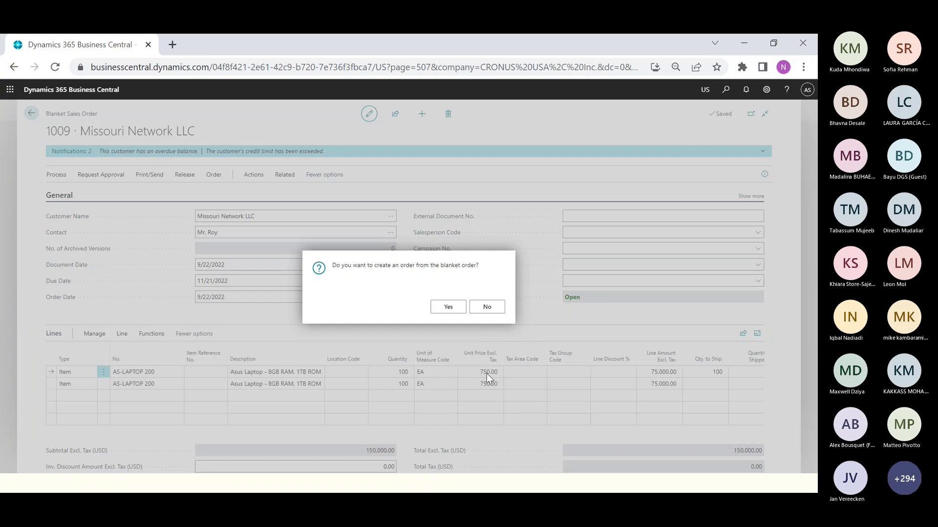
click(449, 311)
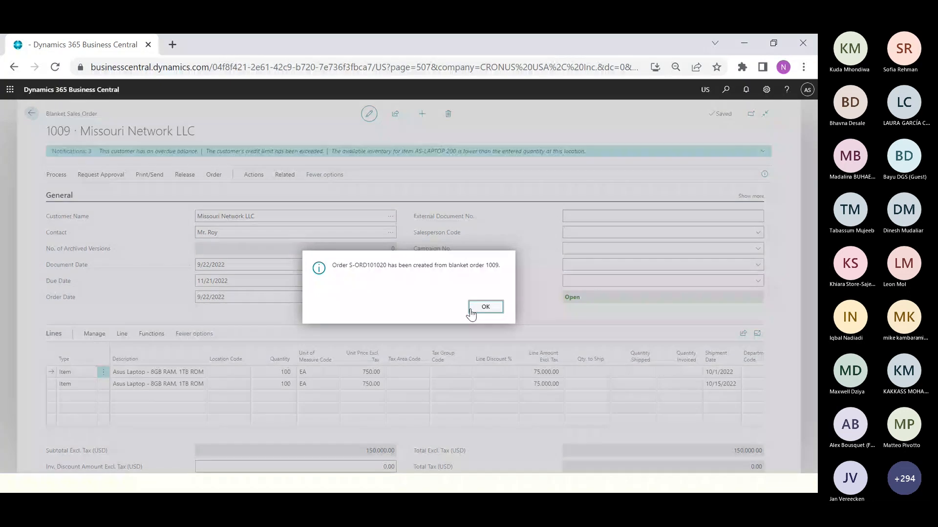
click(485, 307)
- Open the new sales order document from the first laptop line's unposted order lines
click(121, 334)
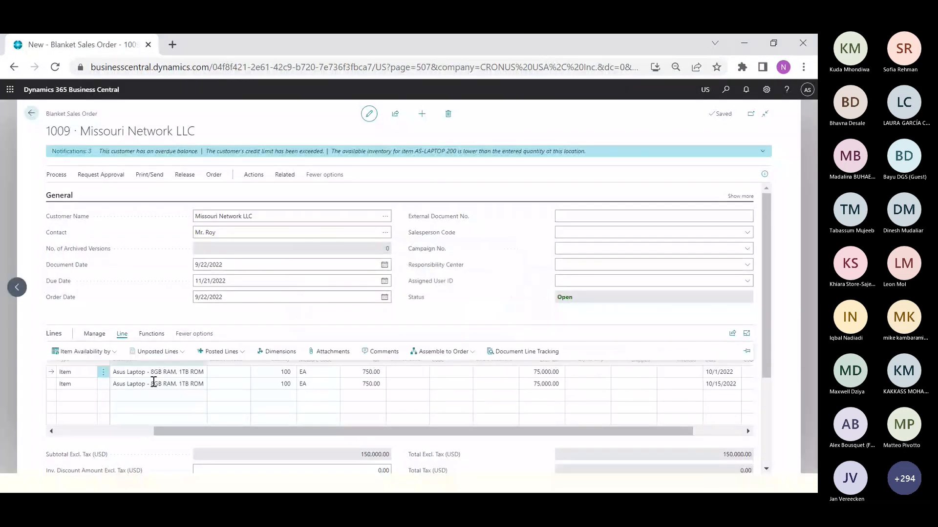
click(157, 353)
click(160, 373)
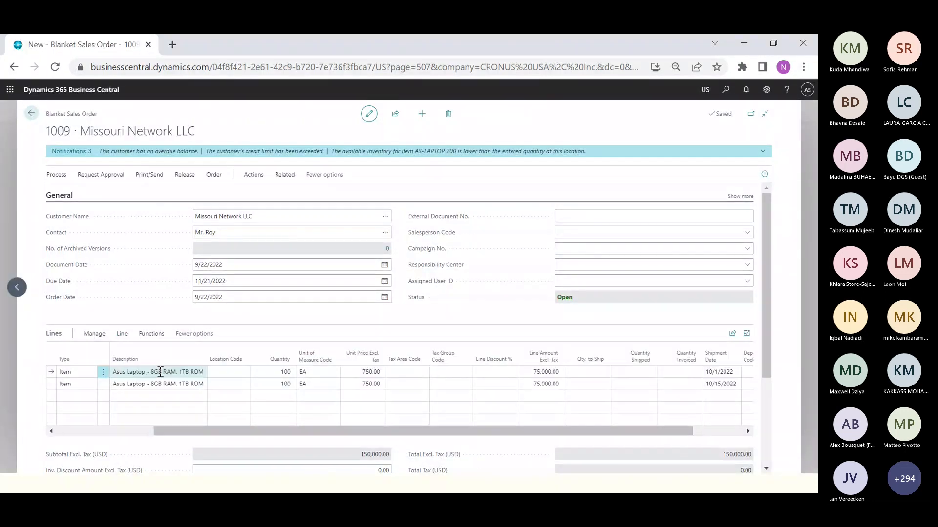
click(73, 152)
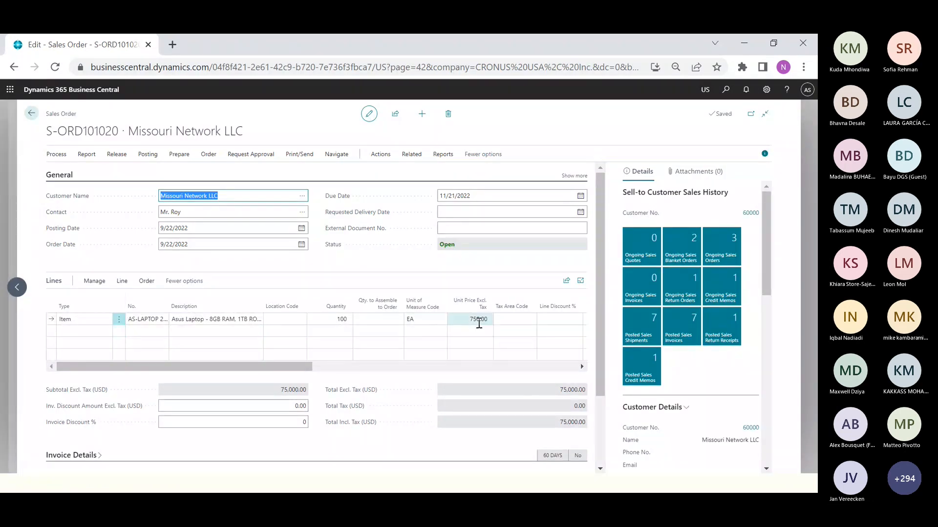
- Examine the sales order line's quantity, unit price, blanket order reference, and planned delivery and shipment dates
drag(246, 365, 440, 365)
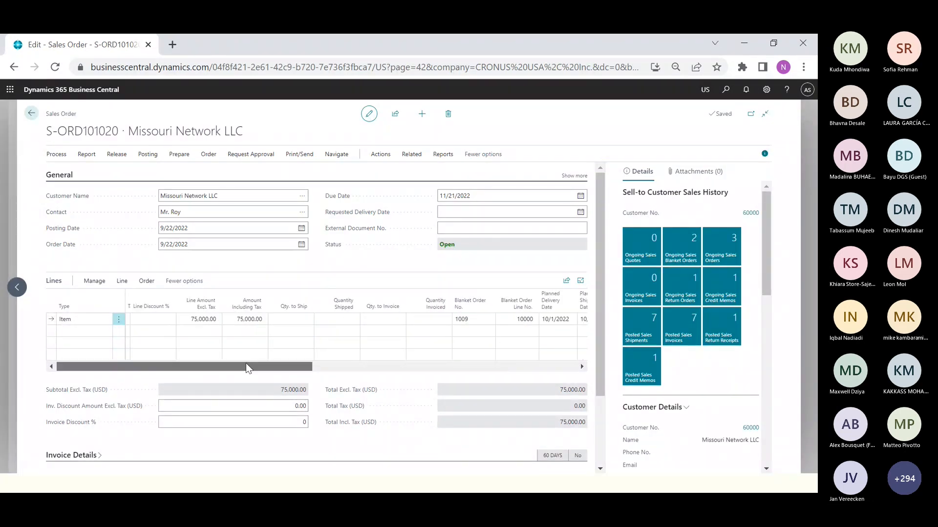
drag(246, 365, 58, 365)
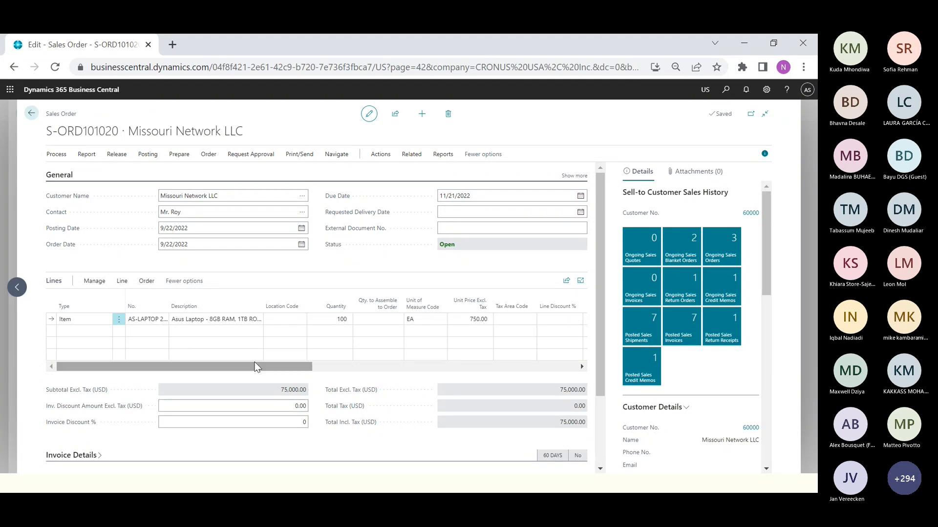
mouse_move(267, 367)
mouse_down()
mouse_move(280, 375)
mouse_move(255, 373)
mouse_up()
drag(269, 368, 567, 378)
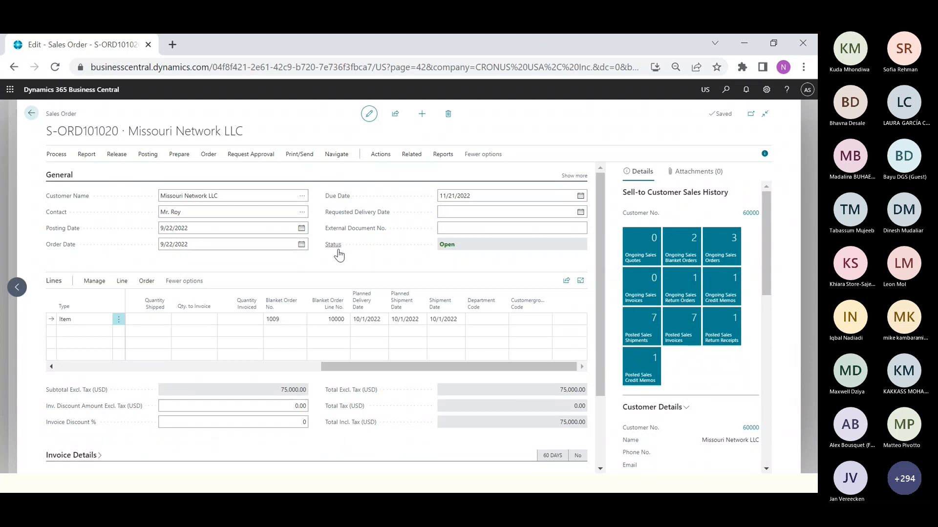
drag(482, 370, 453, 369)
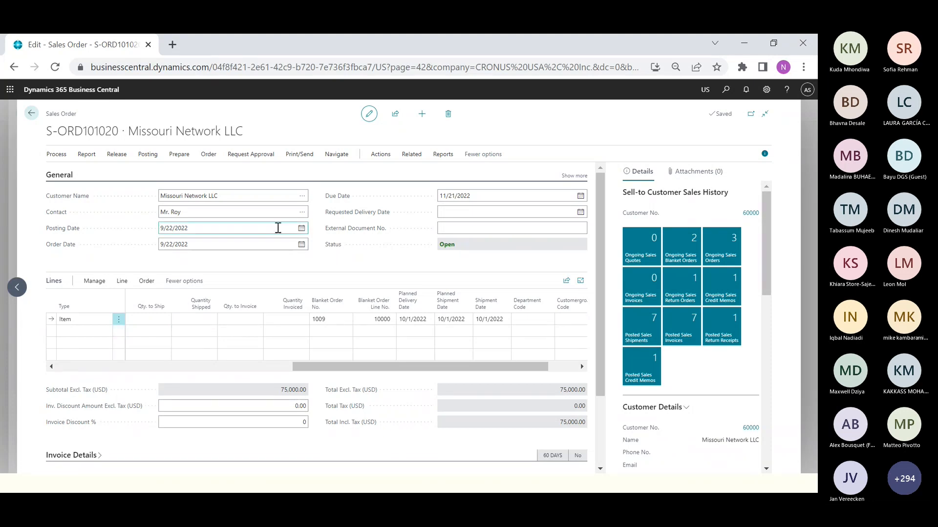
drag(386, 367, 574, 364)
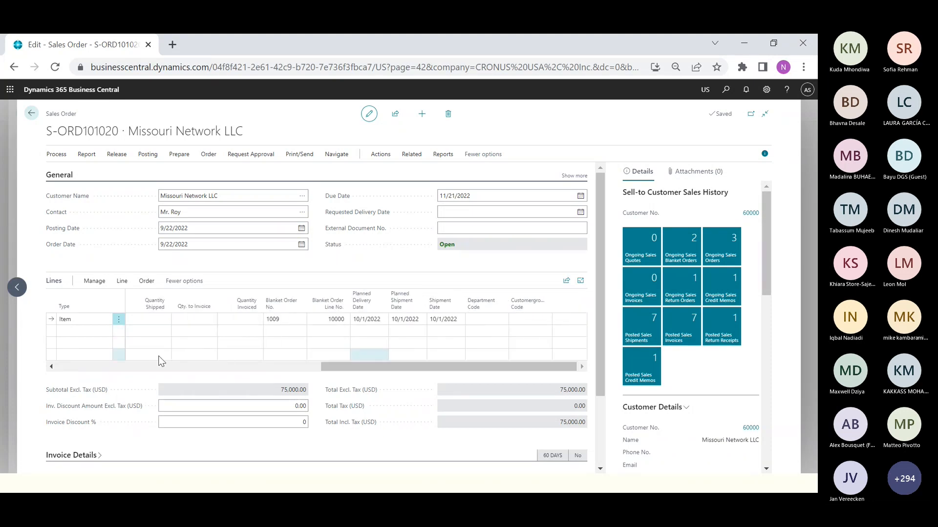
click(150, 154)
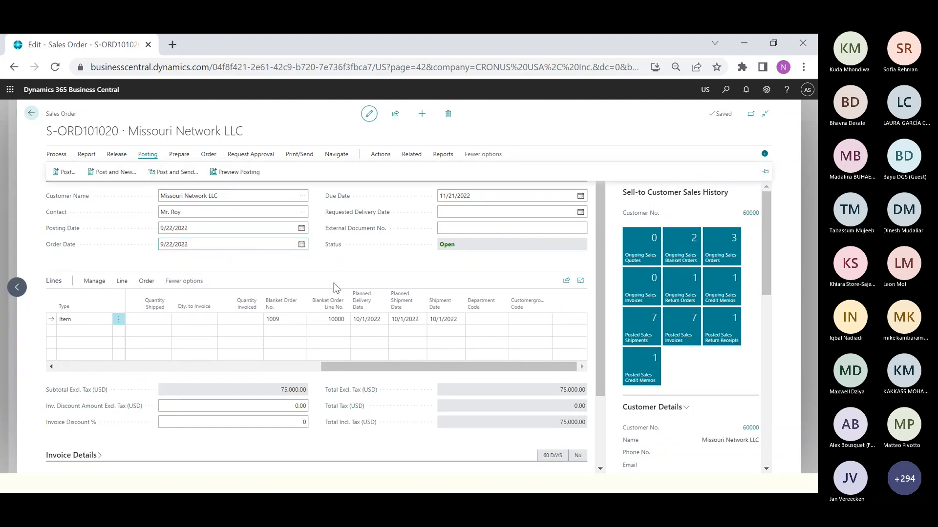
drag(434, 370, 169, 365)
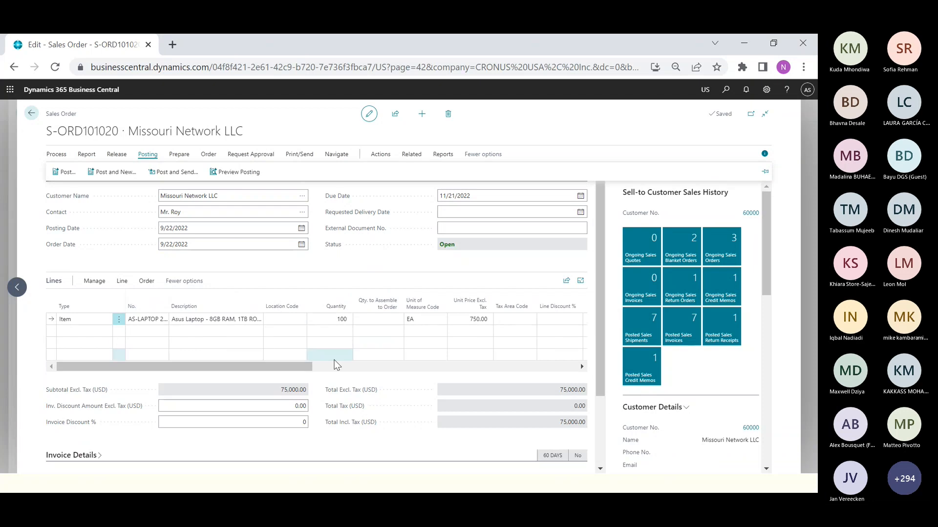
- Set the quantity to ship on the sales order's AS-LAPTOP 200 line to 100
drag(272, 376, 376, 377)
click(467, 320)
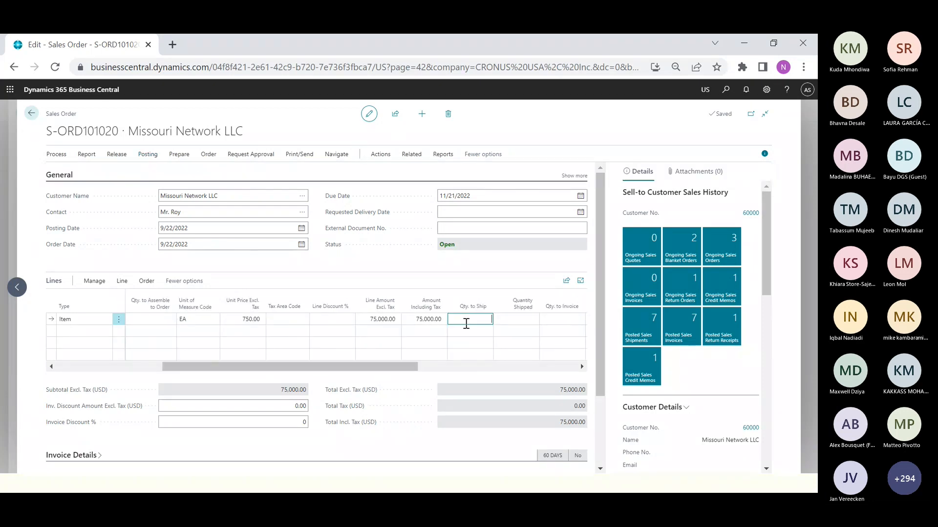
text(100)
key(Tab)
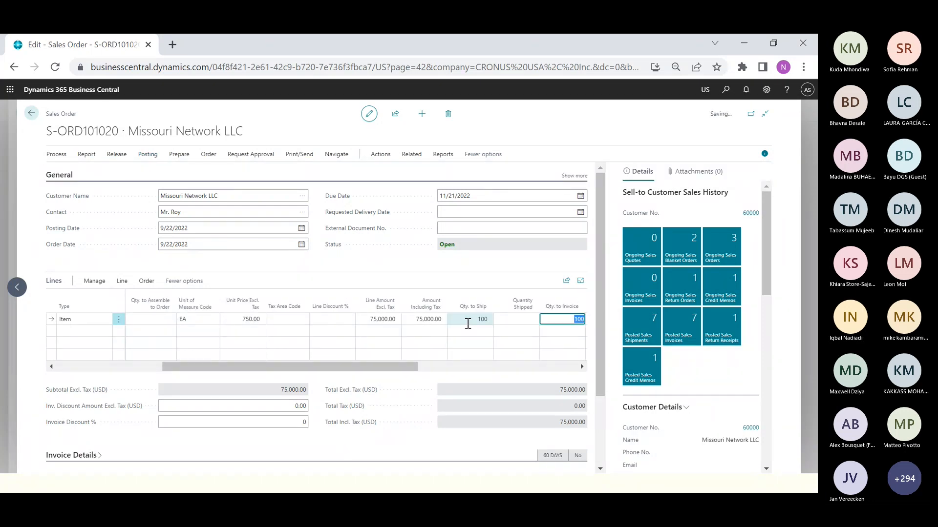
- Post the sales order with the Ship option only
drag(379, 370, 559, 372)
drag(448, 364, 162, 376)
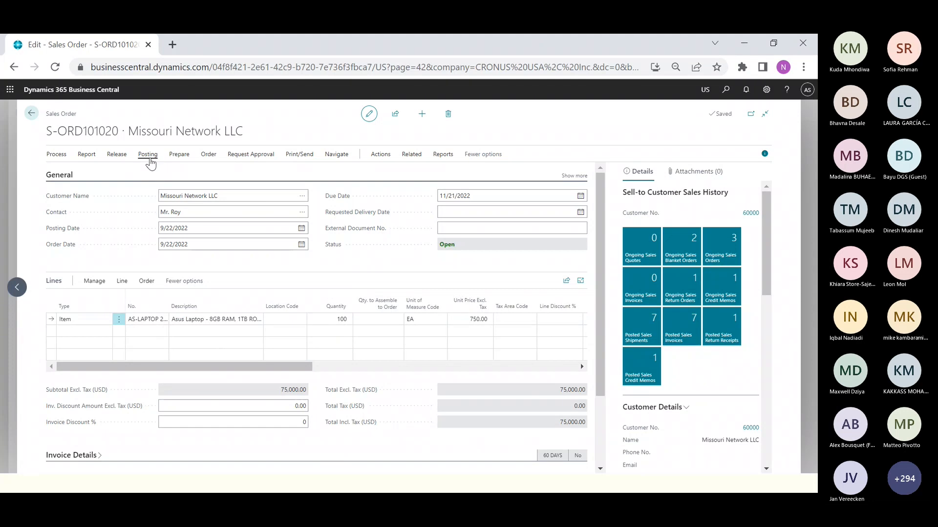
click(148, 159)
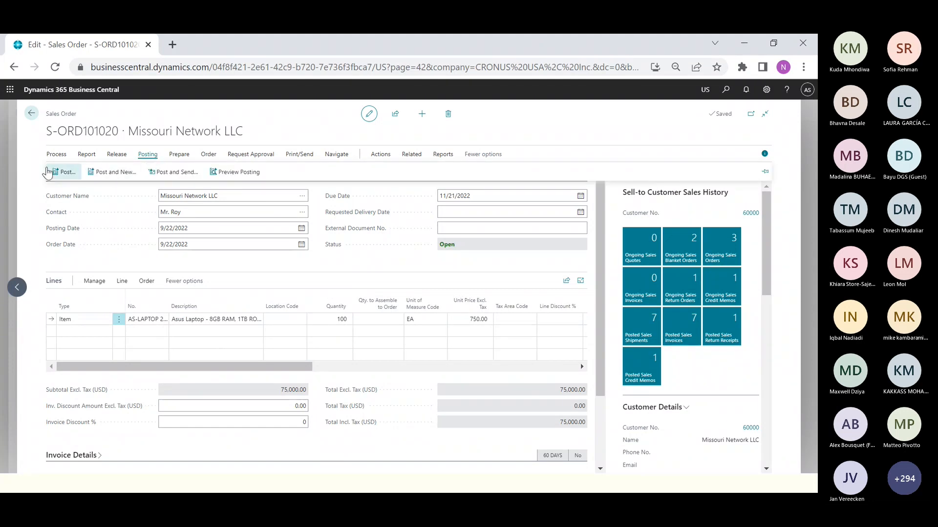
click(57, 174)
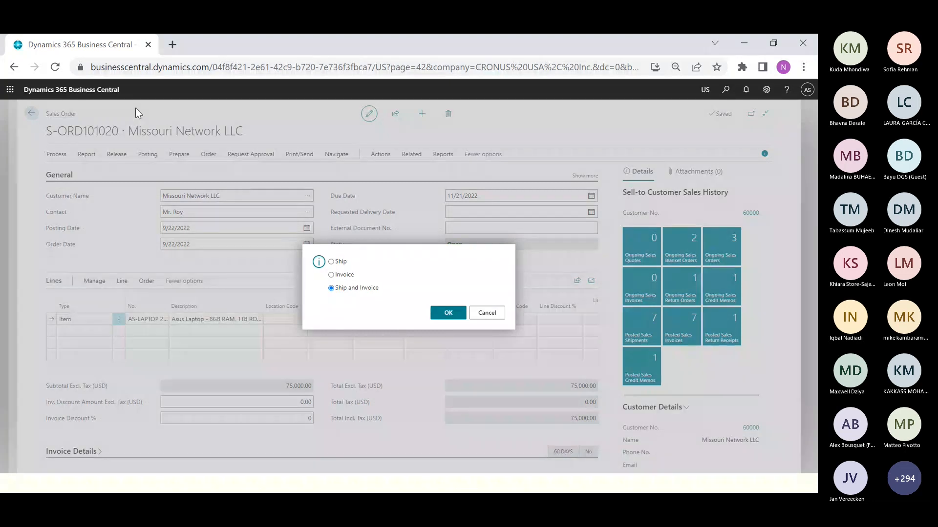
click(331, 262)
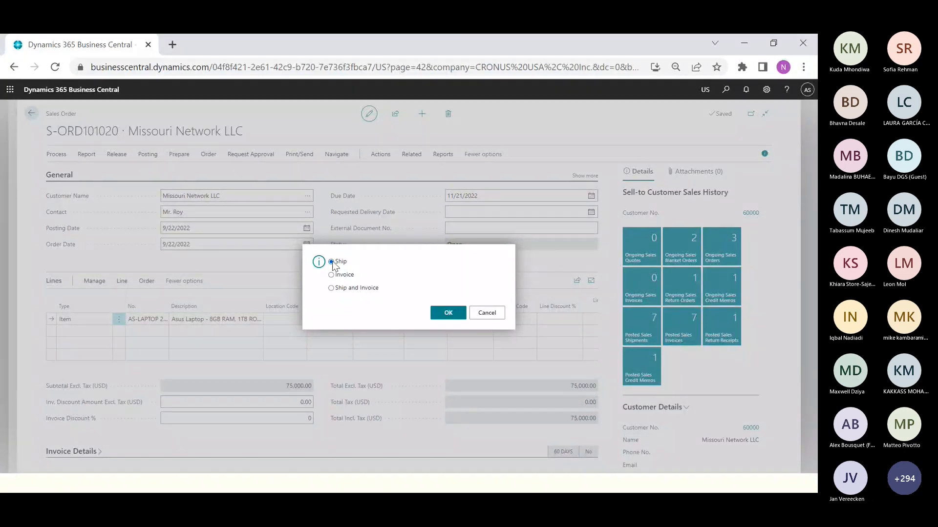
click(449, 313)
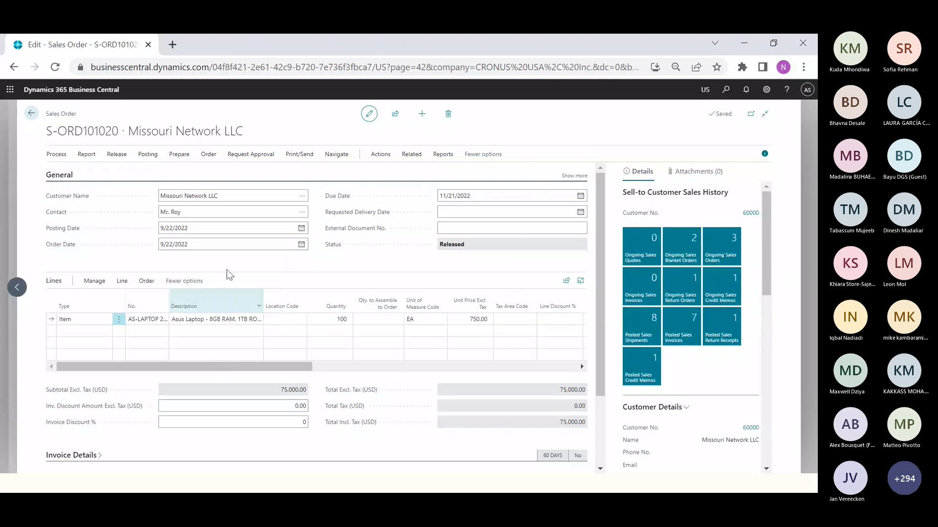
- Find the Blanket Sales Orders list, open the last Missouri Network LLC order and check the shipped quantities on its lines
click(727, 95)
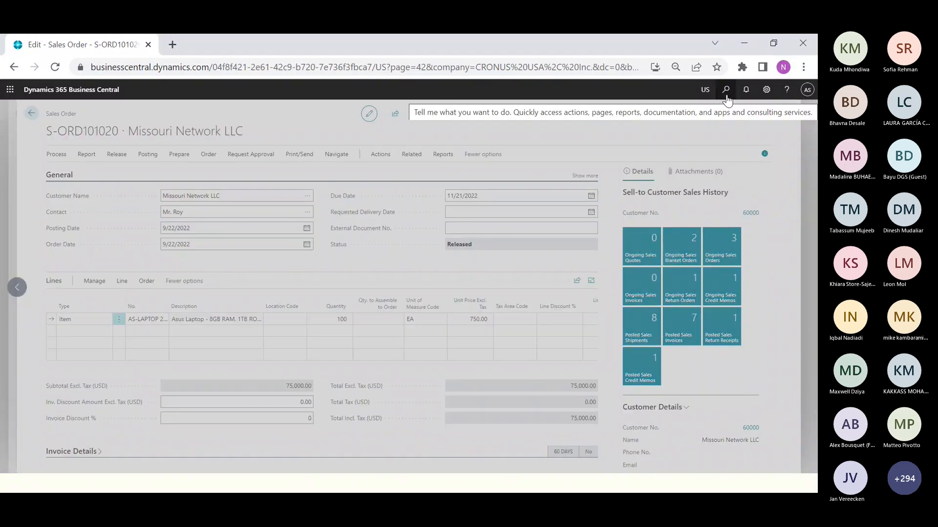
text(bla)
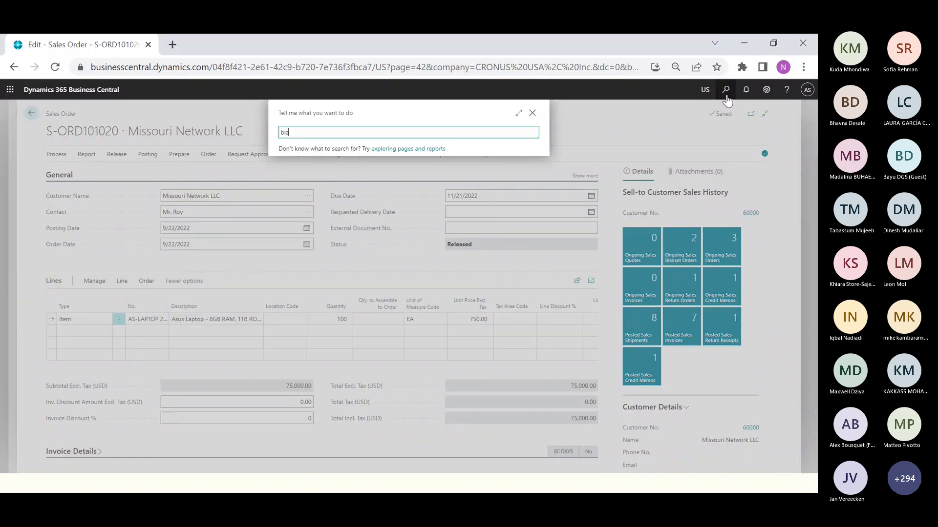
text(nket sales or)
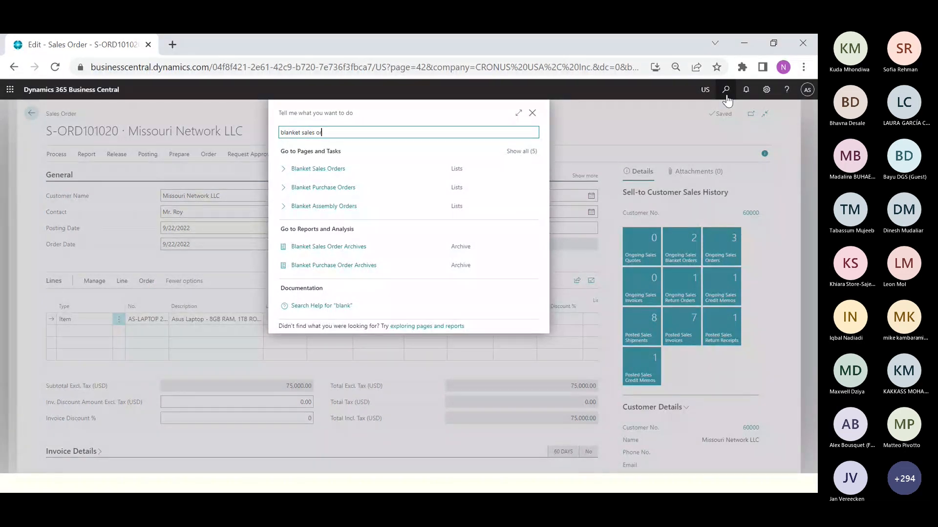
click(332, 171)
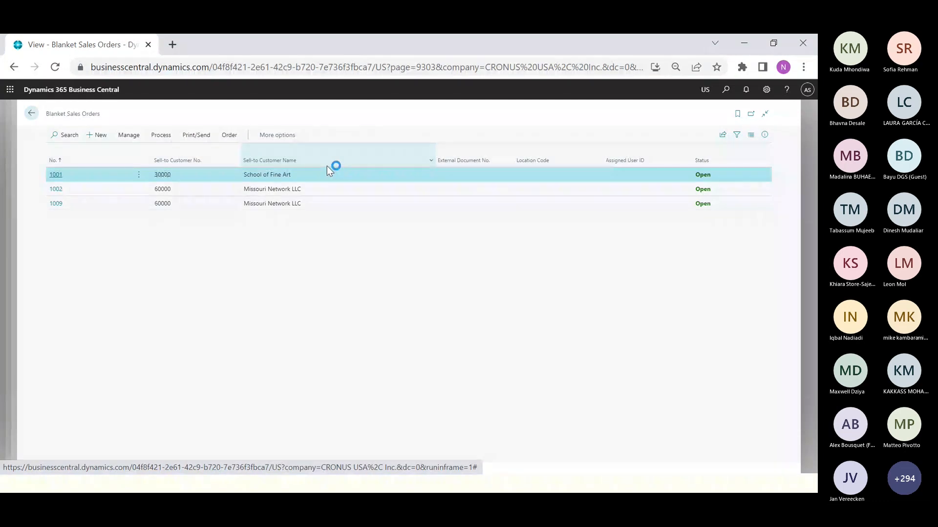
click(53, 207)
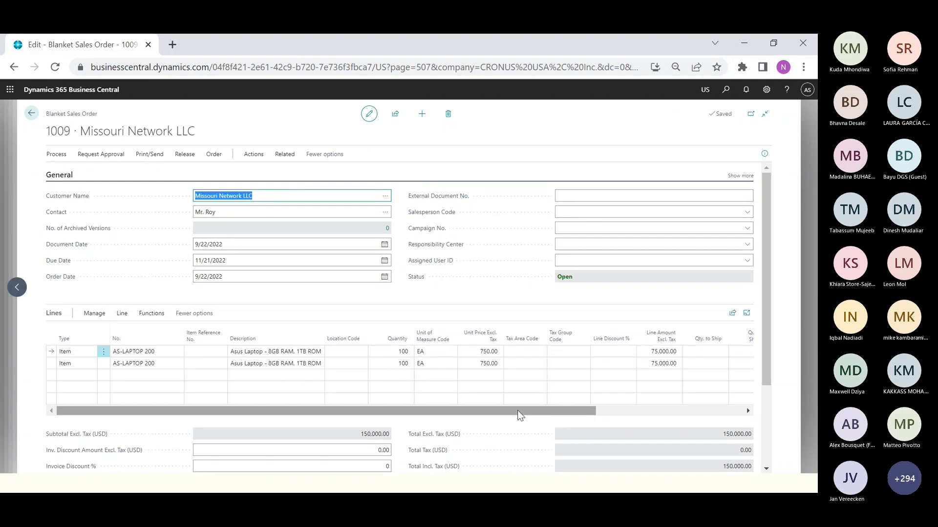
scroll(520, 415, right, 4)
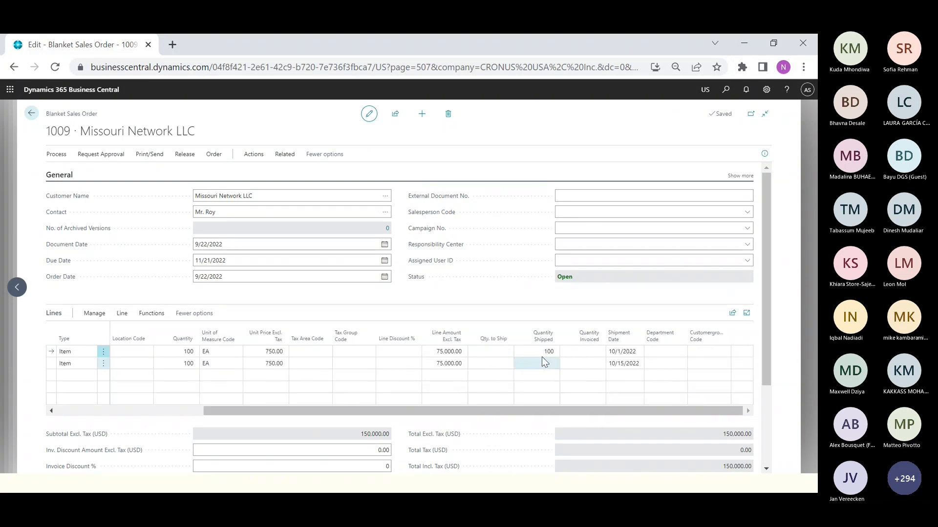
- Go back to the earlier blanket order page, closing the Sales Lines view, and review the first laptop line's shipped quantity
click(5, 191)
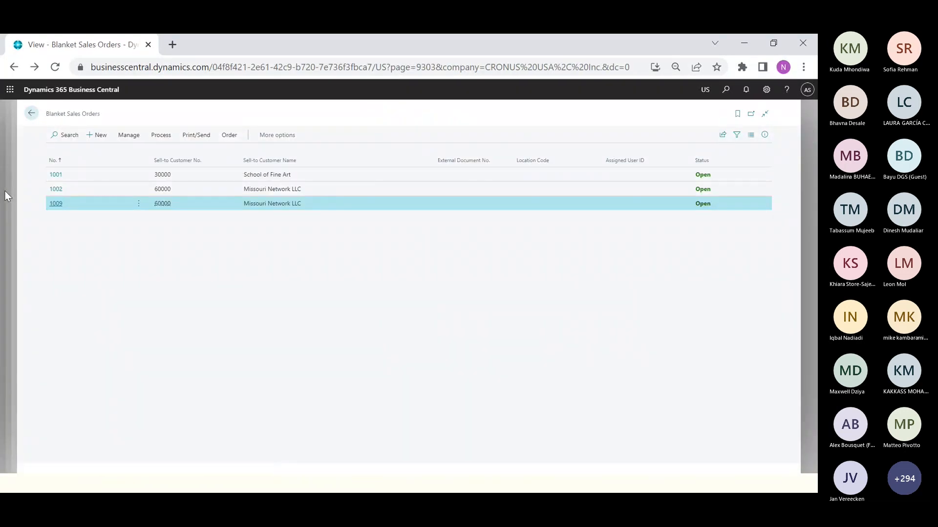
click(5, 191)
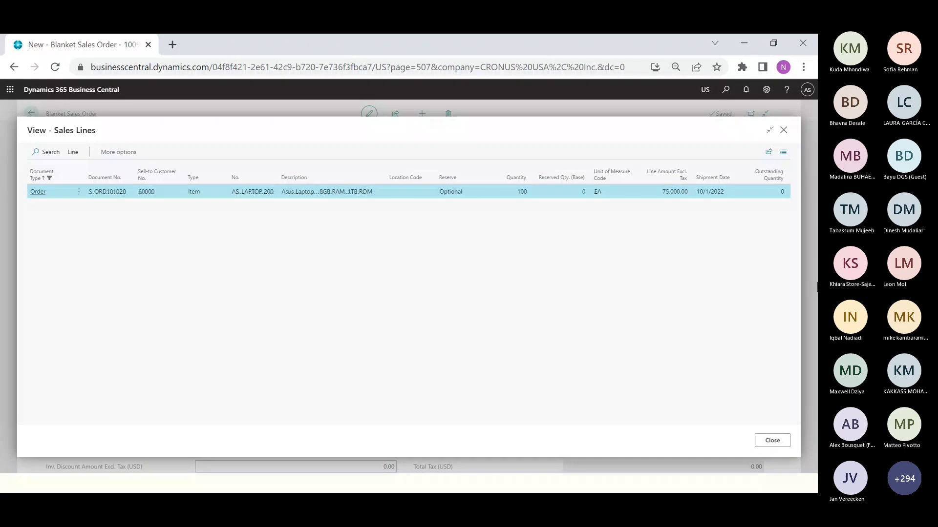
click(786, 442)
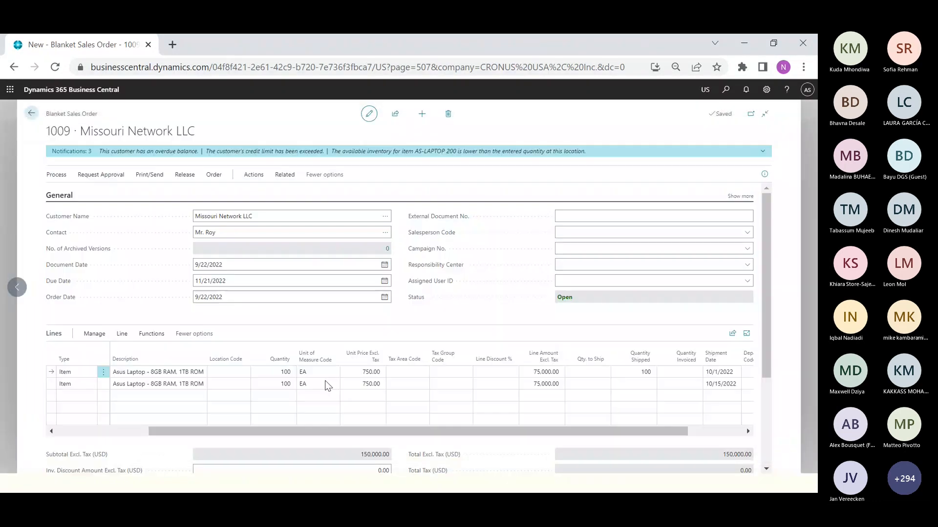
scroll(324, 380, right, 2)
click(546, 373)
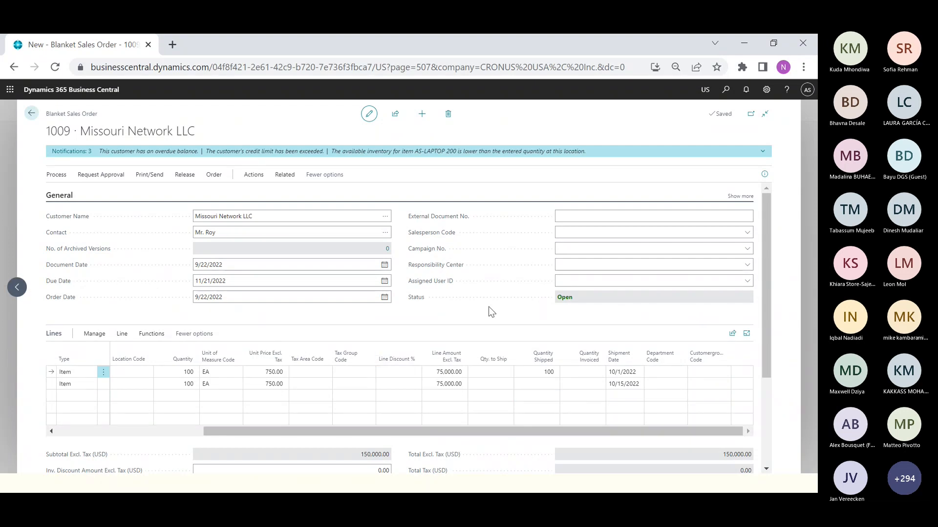
- Leave the Missouri Network LLC blanket sales order and open the Sales Return Orders list
drag(541, 431, 288, 430)
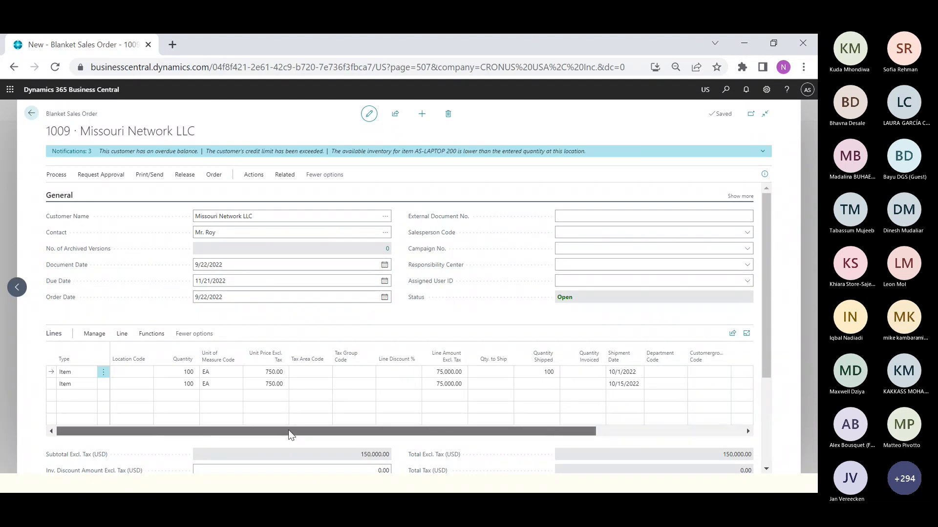
click(31, 113)
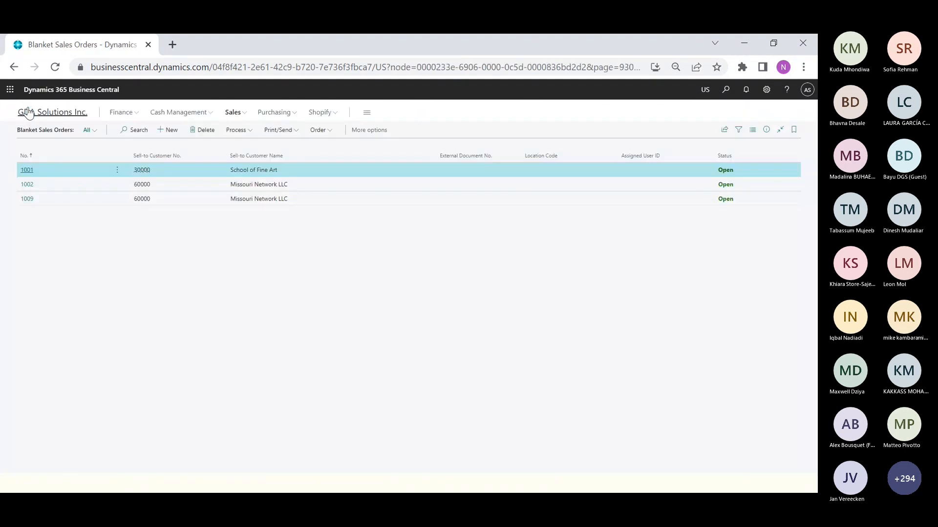
click(78, 116)
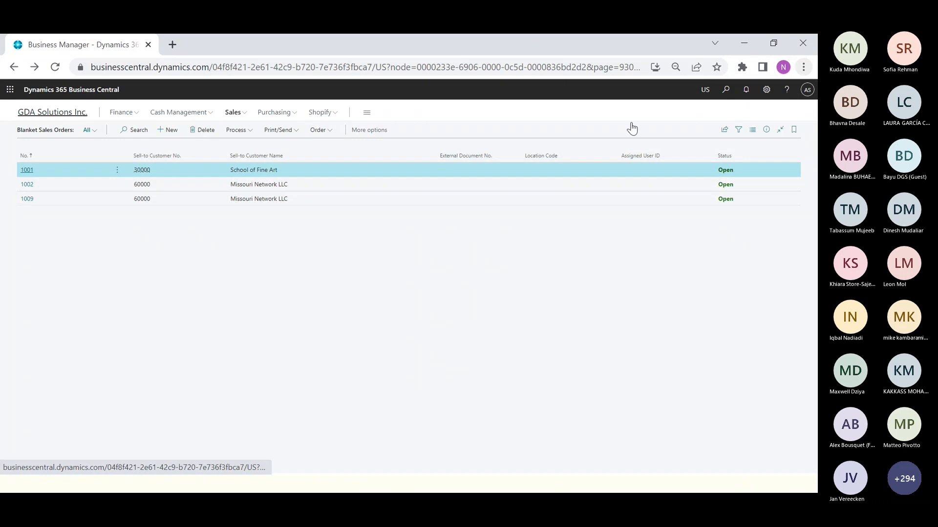
click(237, 112)
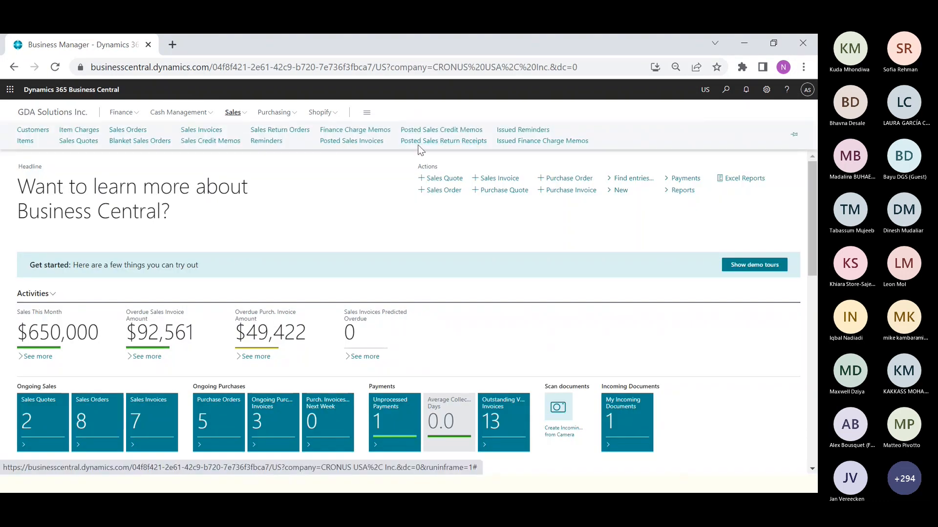
click(287, 132)
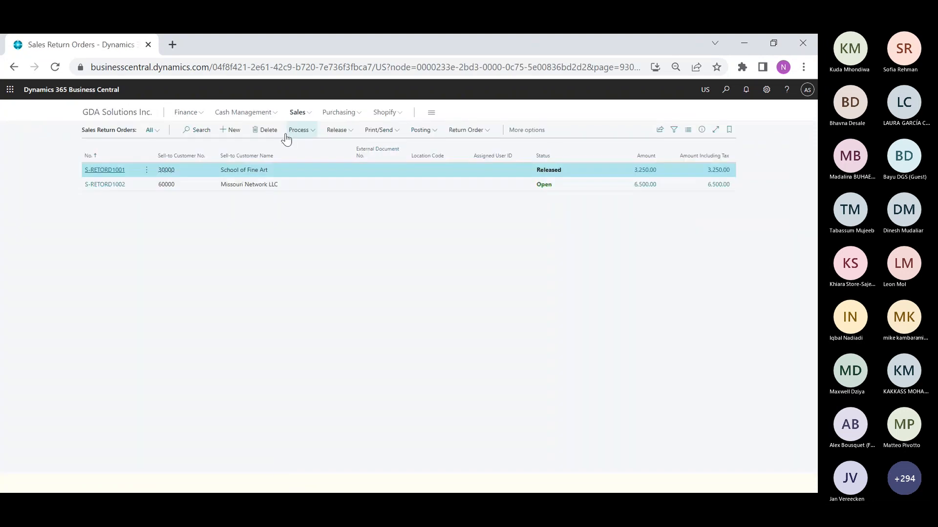
- Create a new sales return order for the customer Missouri Network LLC
click(231, 130)
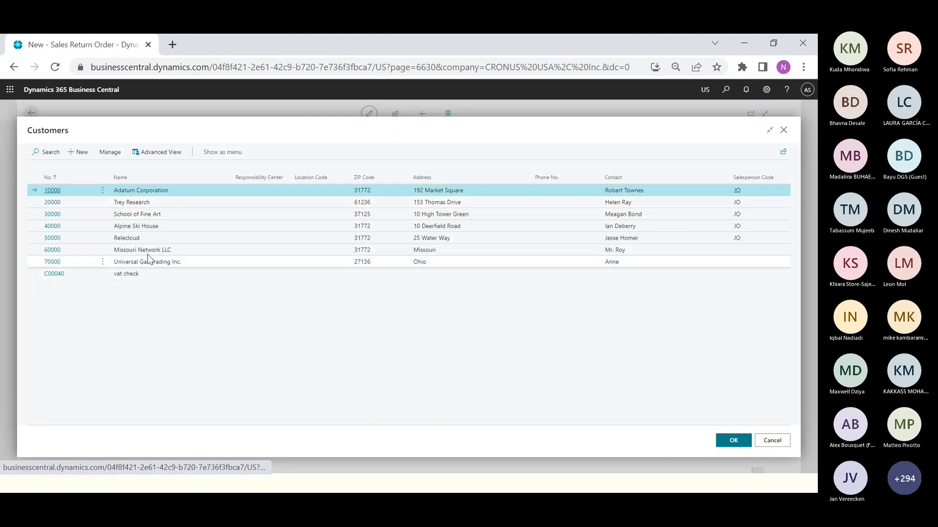
click(147, 252)
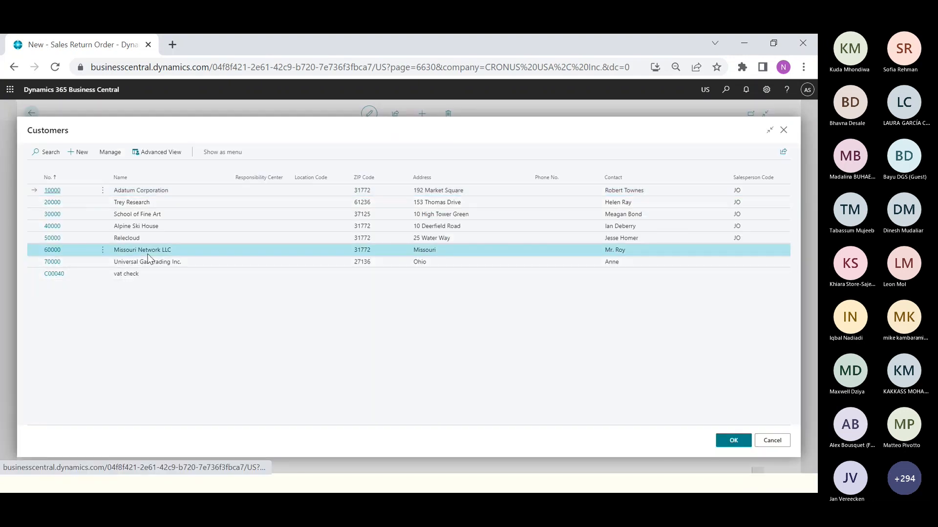
click(733, 441)
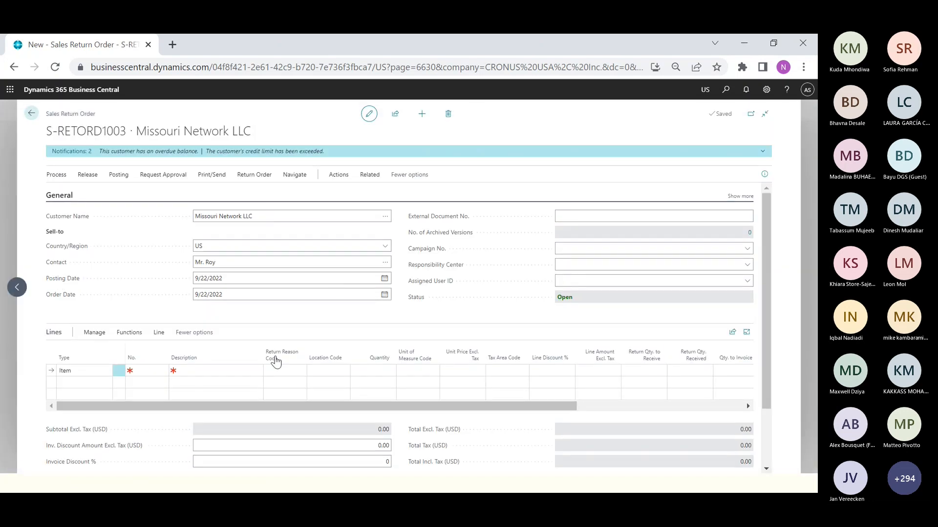
- Add an item line for AS-LAPTOP 200 with a quantity of 100 to the sales return order
click(144, 370)
text(laptop)
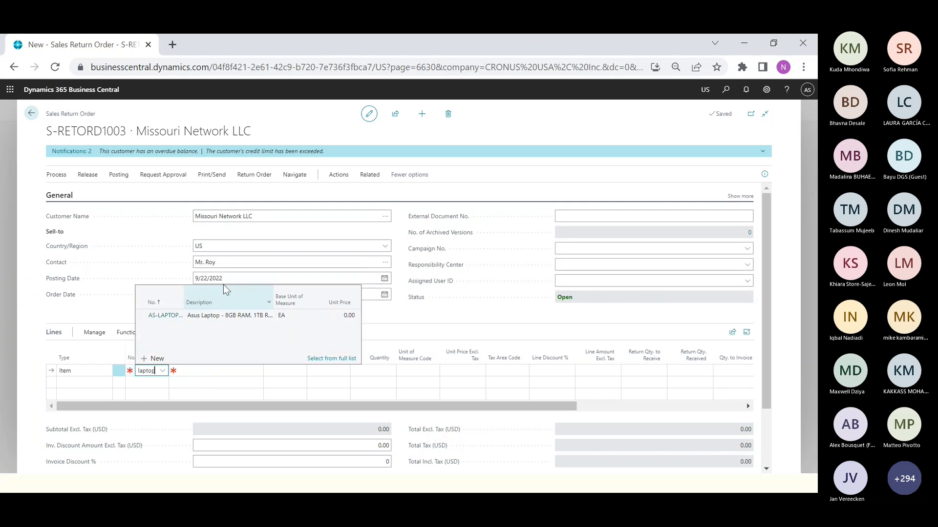
click(215, 319)
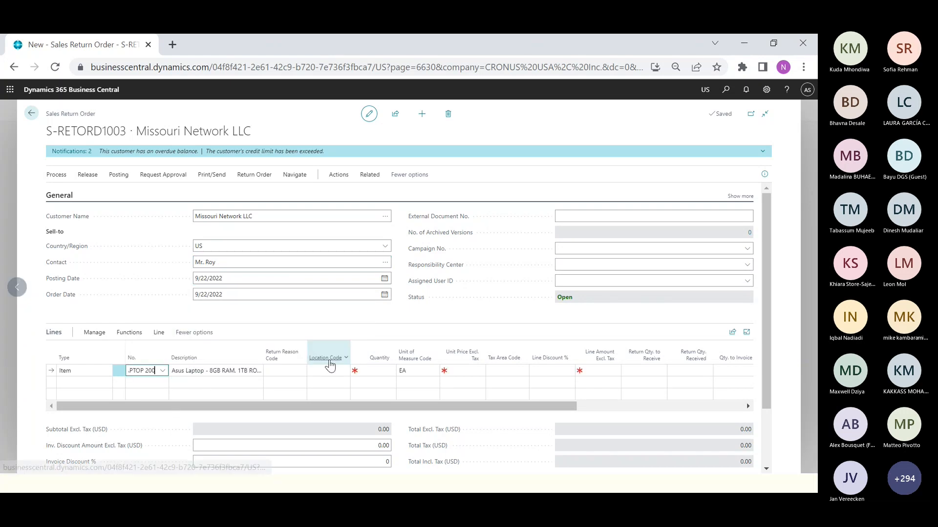
key(Tab)
key(Tab)
key(Tab)
key(Tab)
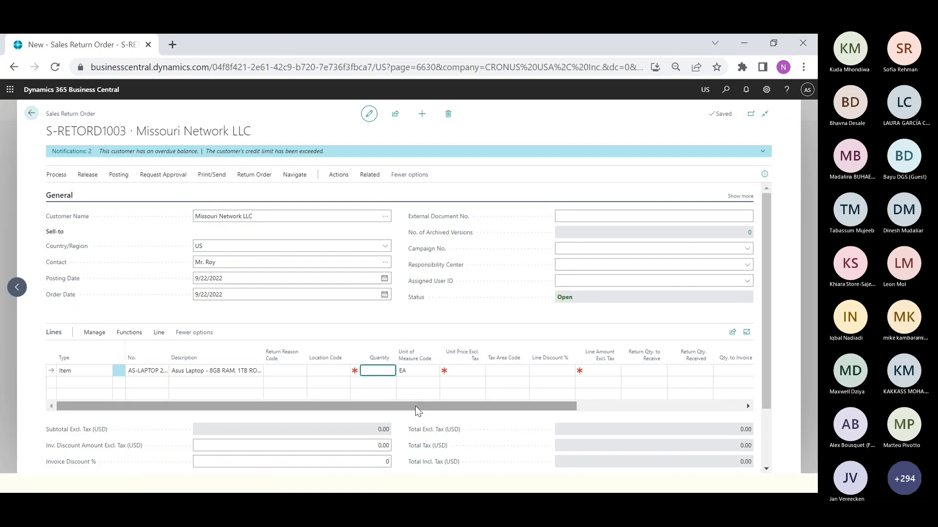
text(100)
key(Tab)
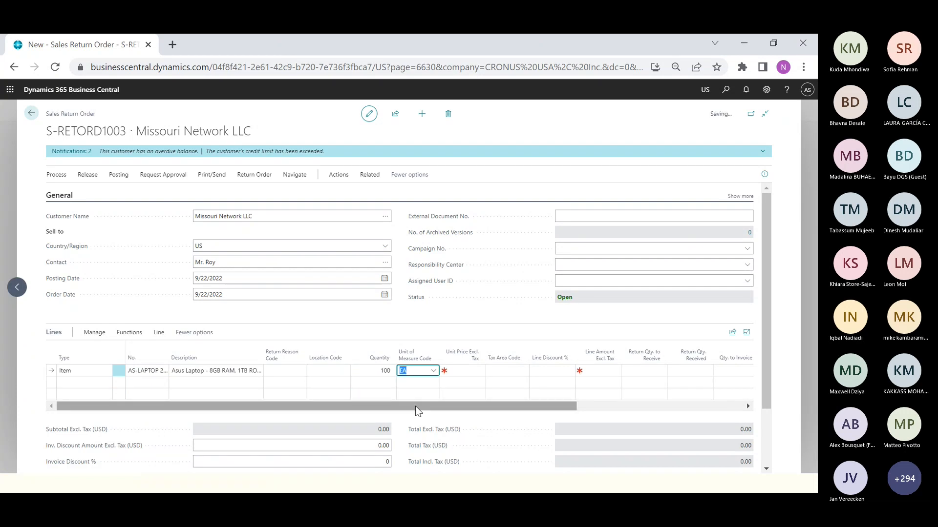
- Set the unit price excluding tax of the return order's laptop line to 750
key(Tab)
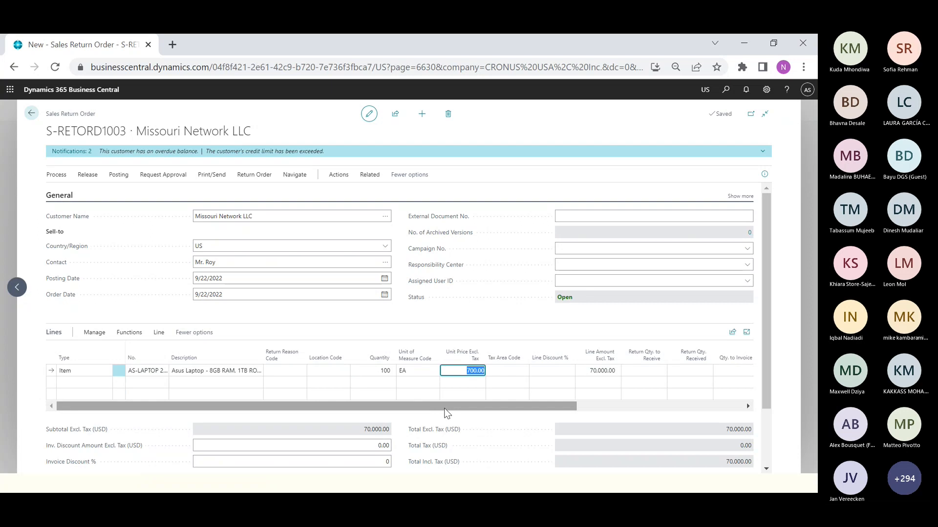
text(750)
key(Tab)
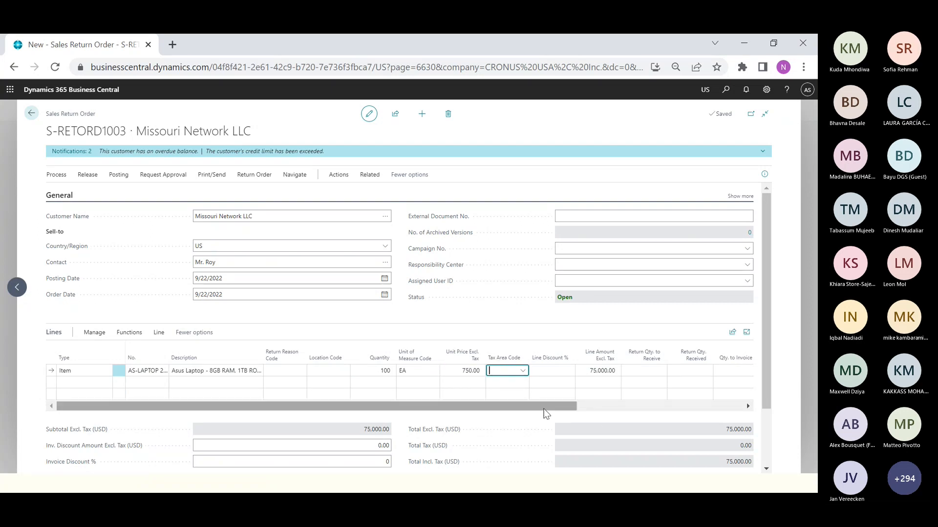
- Look at the return line's Blanket Order No. column and the fields available for the lines in personalization mode, and exit personalization
drag(567, 411, 708, 409)
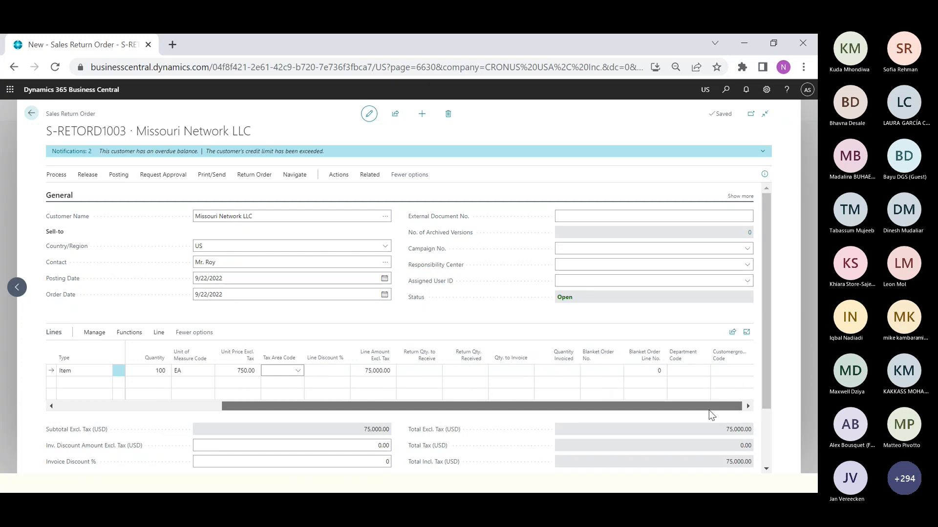
click(601, 370)
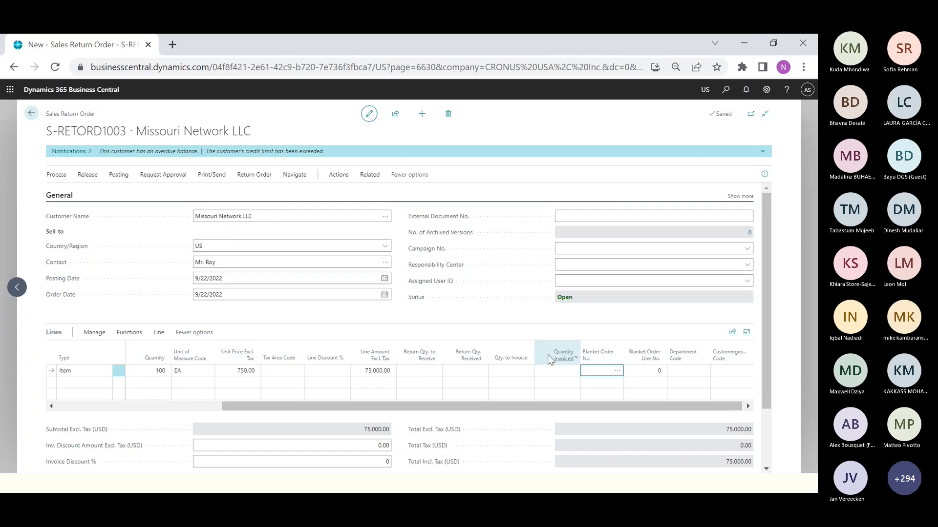
click(766, 89)
click(703, 153)
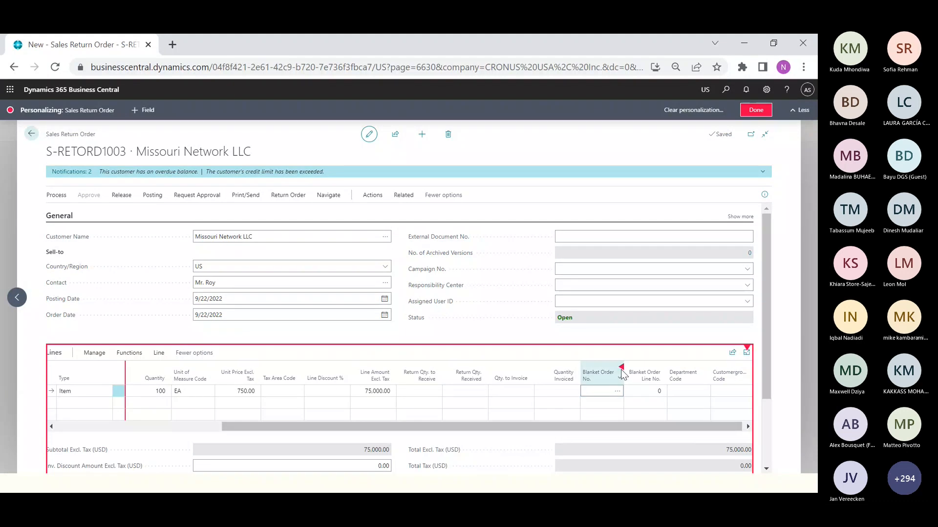
click(766, 92)
click(807, 114)
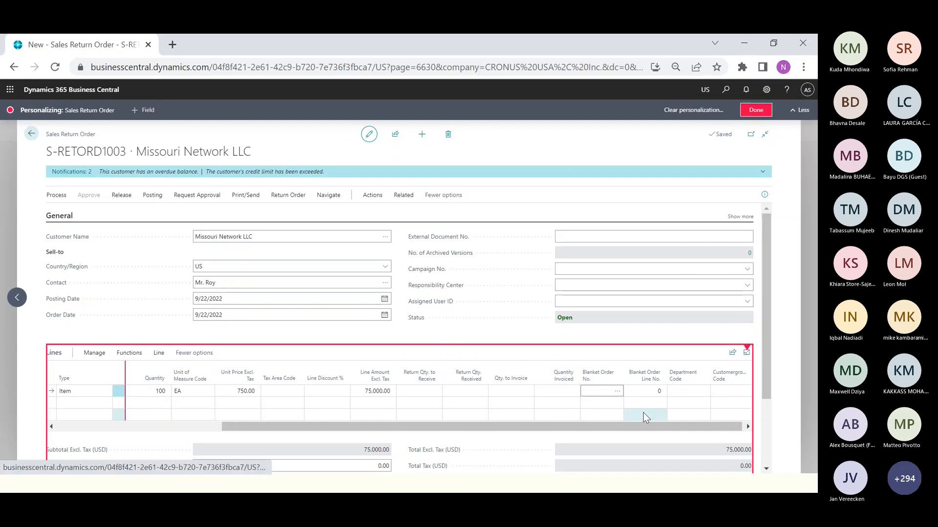
click(146, 114)
click(516, 393)
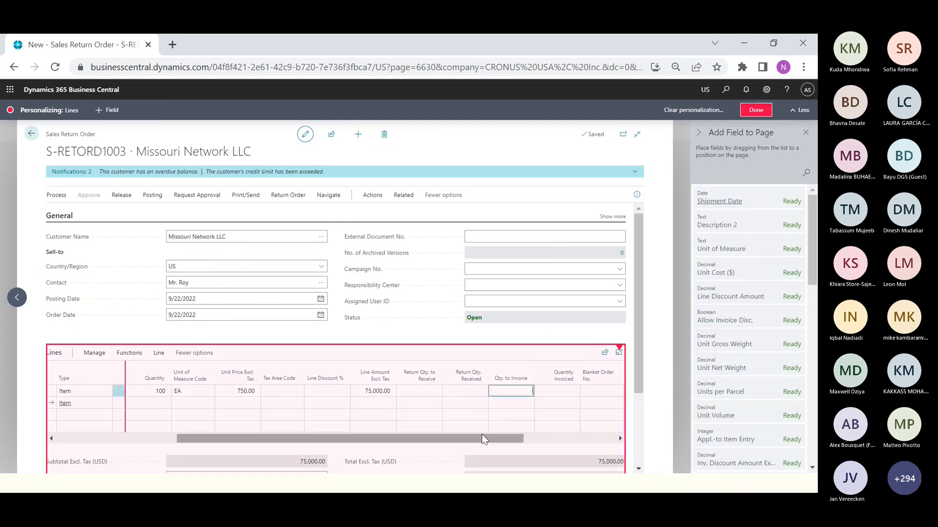
click(580, 438)
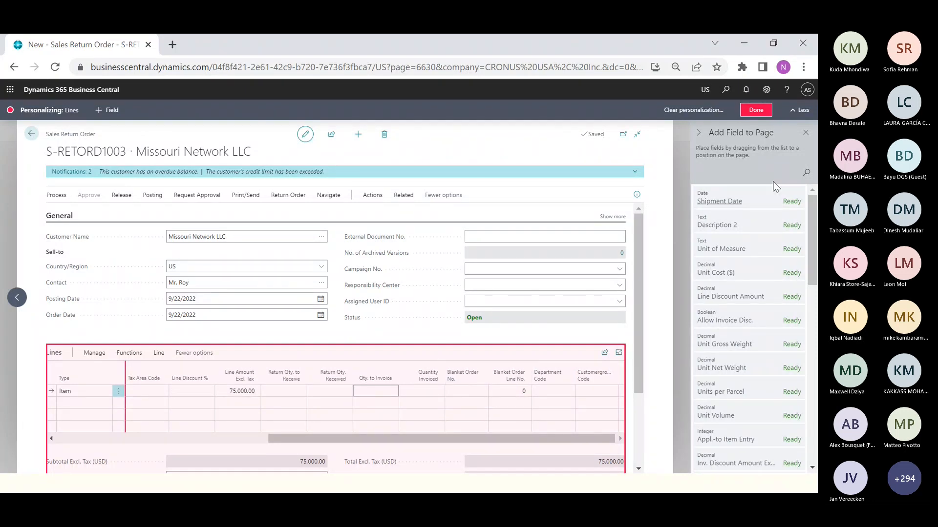
click(756, 110)
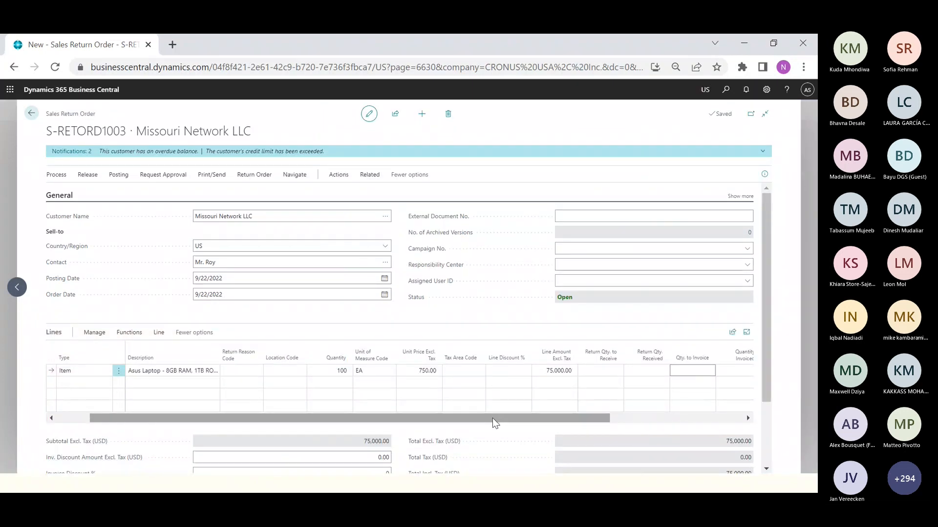
- Link the return line to the customer's blanket order laptop line with shipment date 10/1/2022 through Blanket Order No
drag(493, 418, 671, 419)
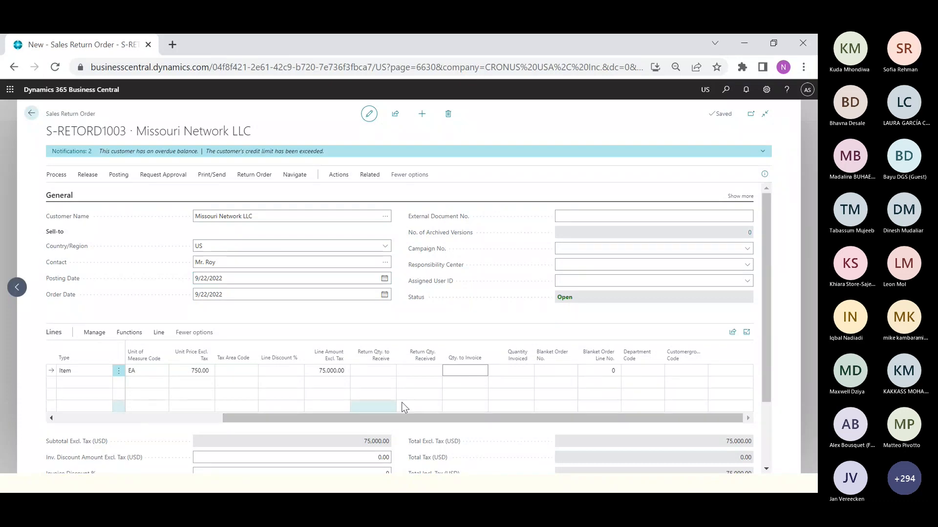
click(558, 372)
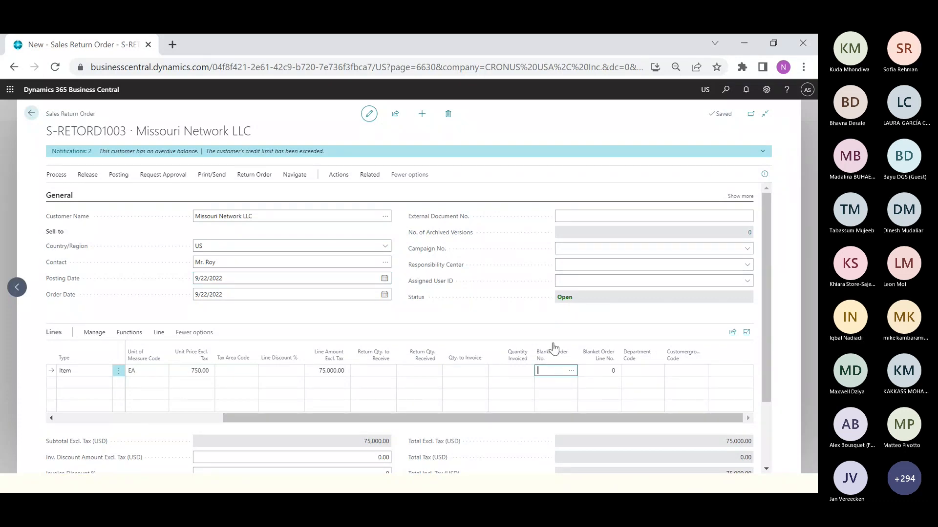
click(572, 373)
click(155, 203)
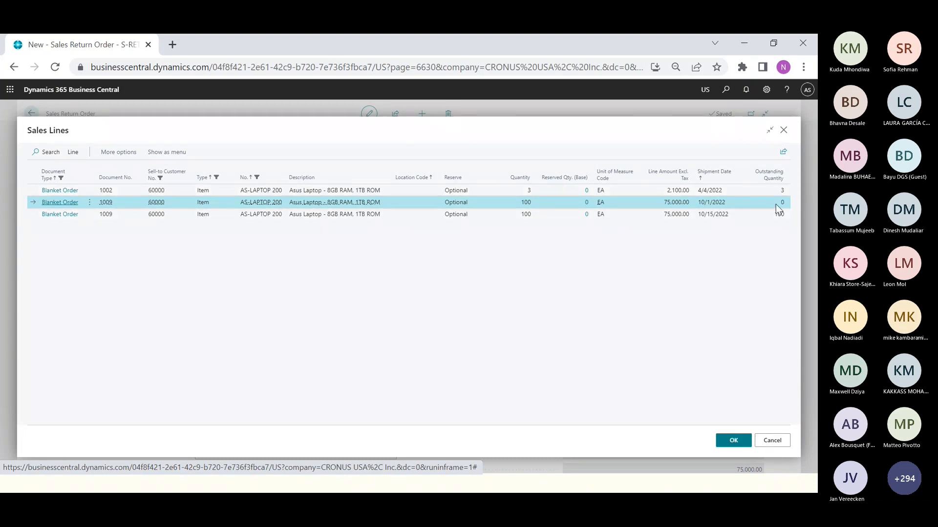
click(729, 441)
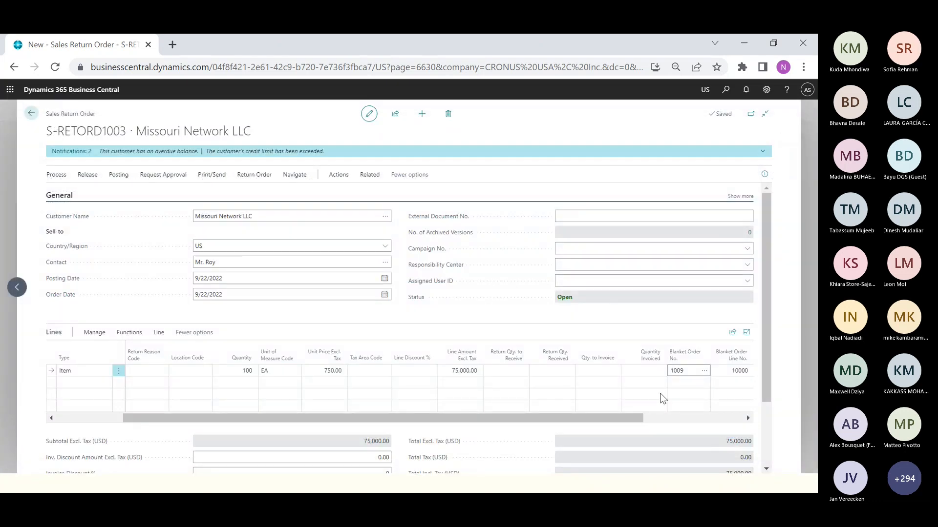
- Set the return quantity to receive on the AS-LAPTOP 200 line to 100
drag(576, 420, 181, 406)
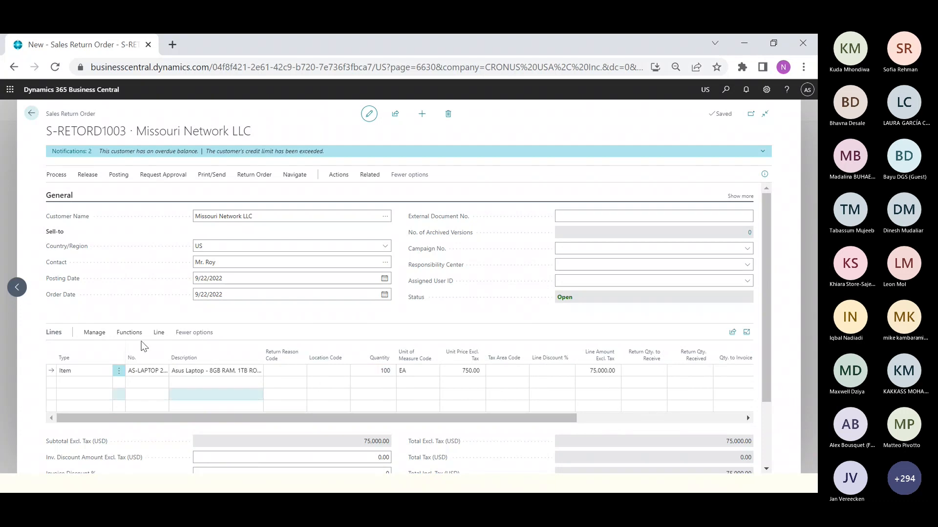
click(638, 371)
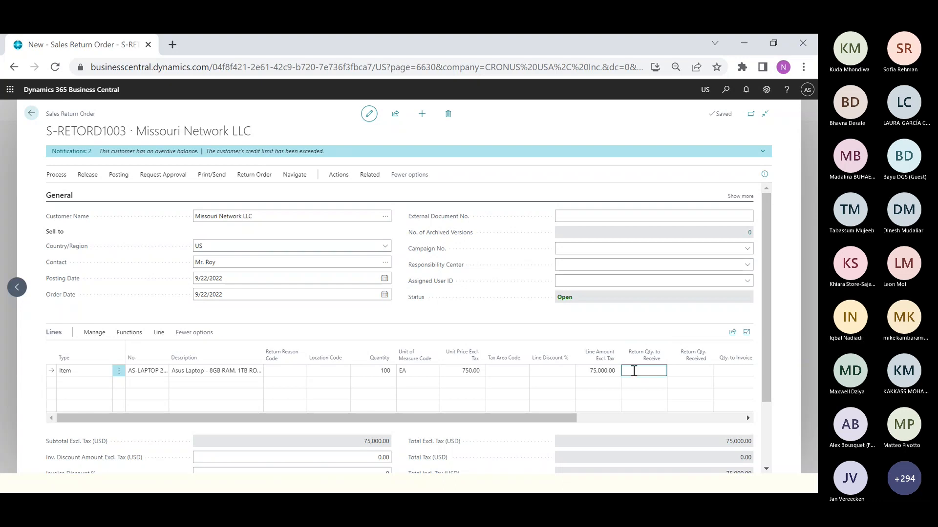
text(100)
key(Tab)
drag(447, 419, 209, 419)
- Preview the posting of the sales return order and close the preview
click(116, 177)
click(159, 195)
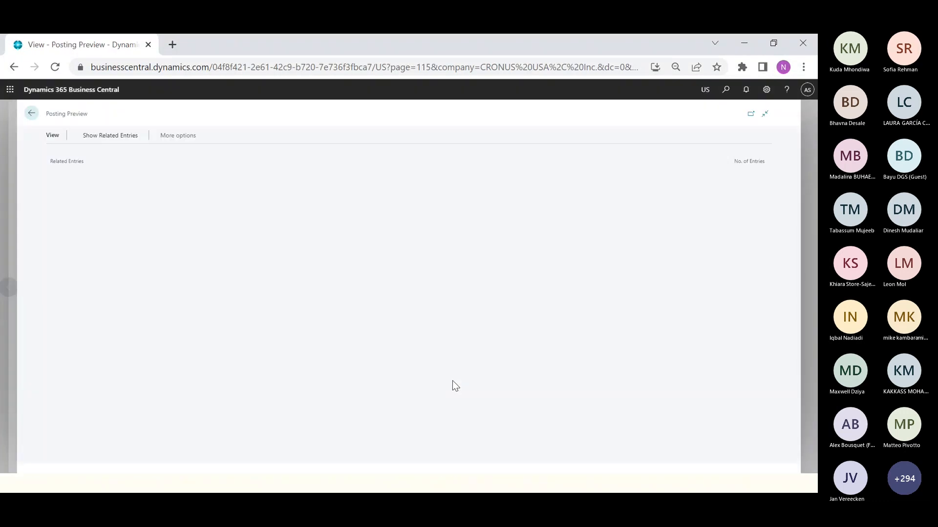
key(Escape)
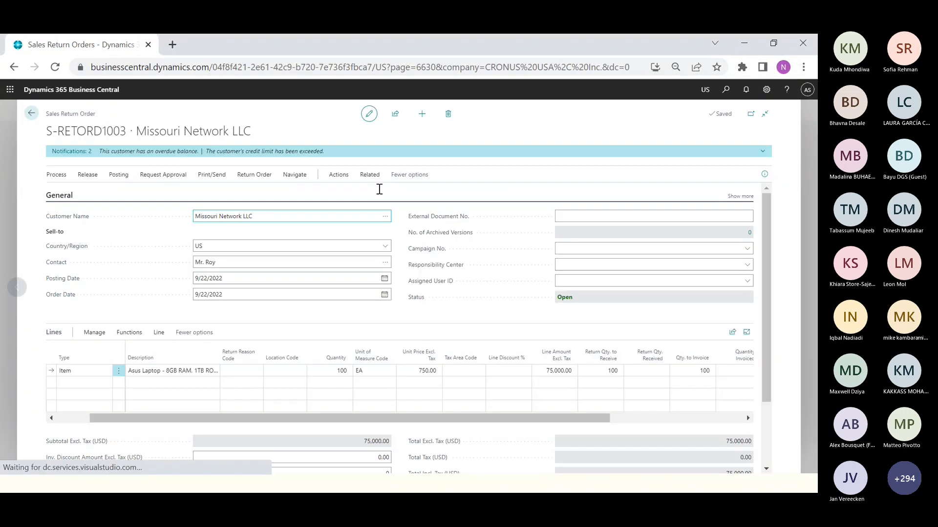
click(117, 175)
click(66, 193)
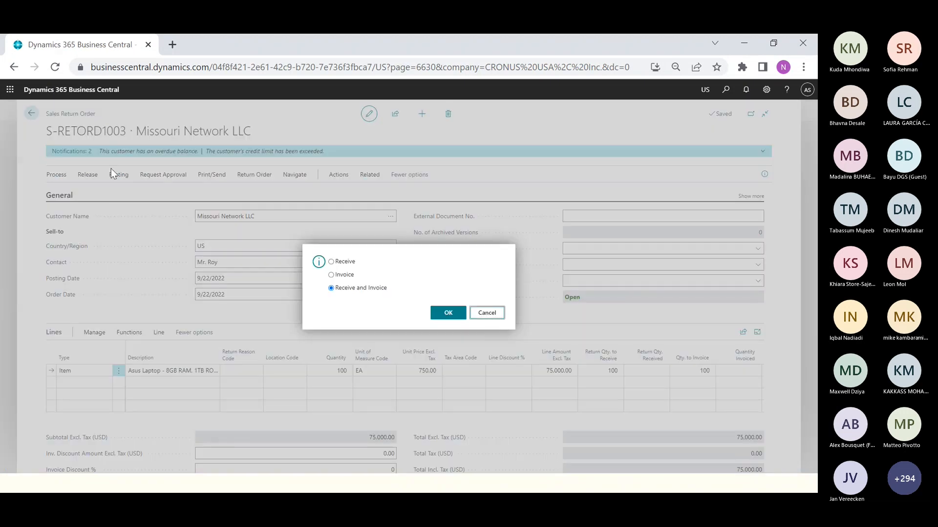
key(Escape)
- Post the sales return order with the Receive and Invoice option and decline opening the posted credit memo
click(118, 175)
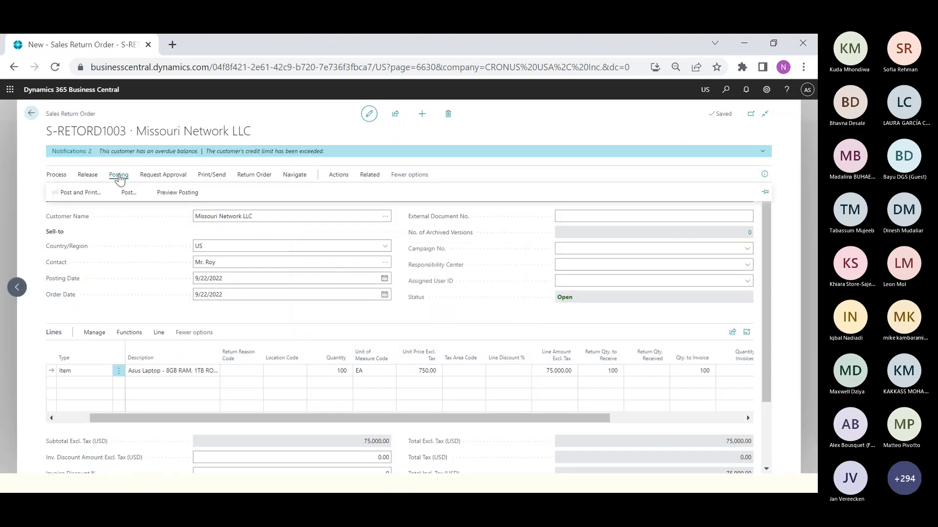
click(124, 193)
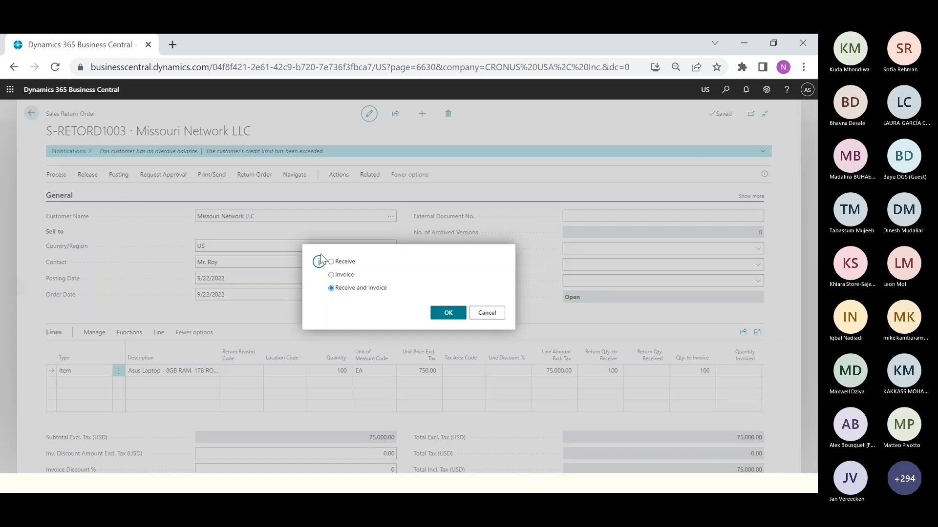
click(451, 312)
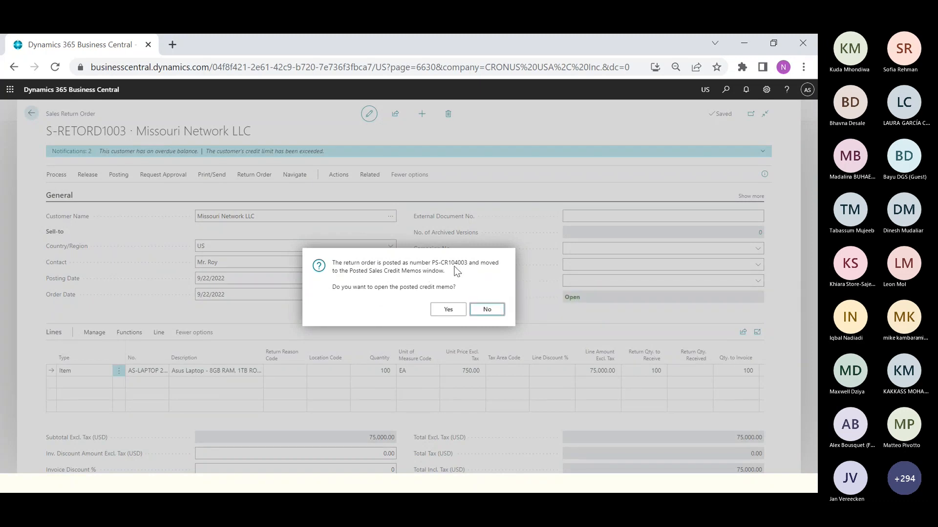
click(486, 310)
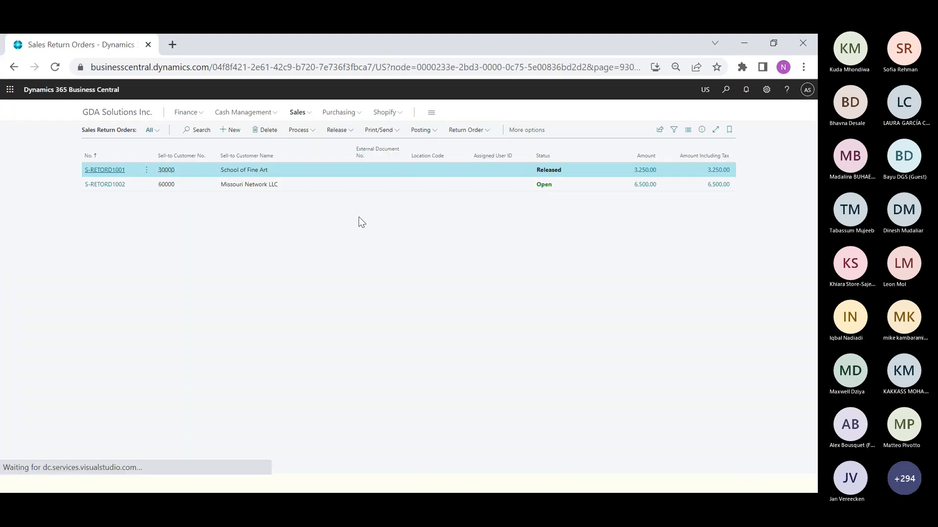
- Open the newest Missouri Network LLC blanket sales order and check the shipped and invoiced quantities on its first laptop line
click(298, 115)
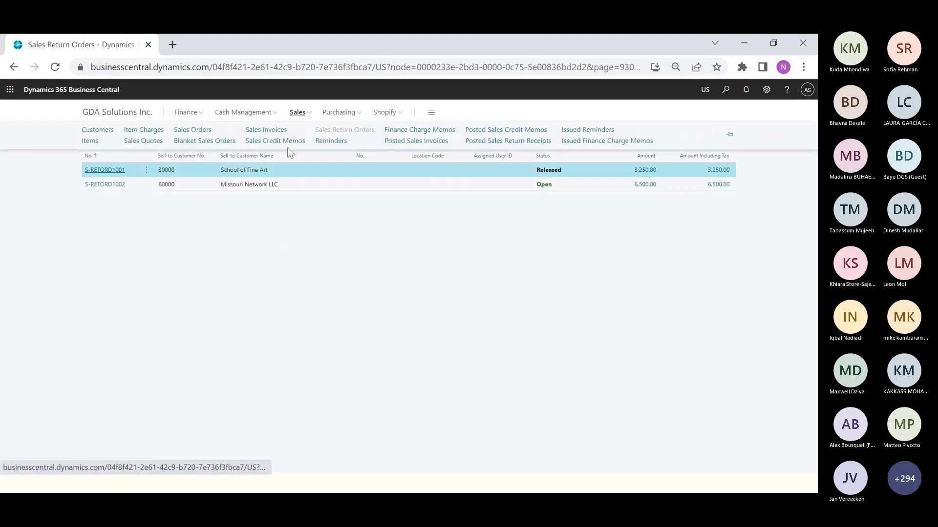
click(195, 142)
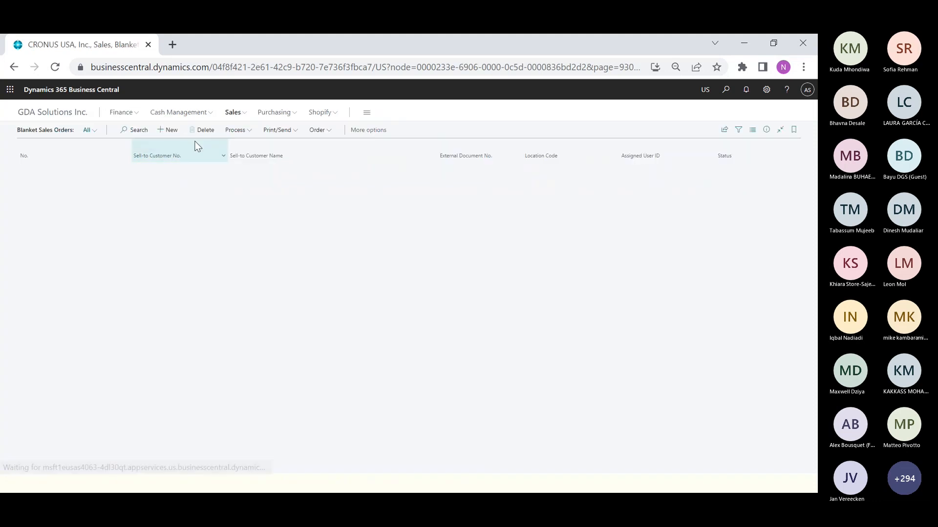
click(26, 199)
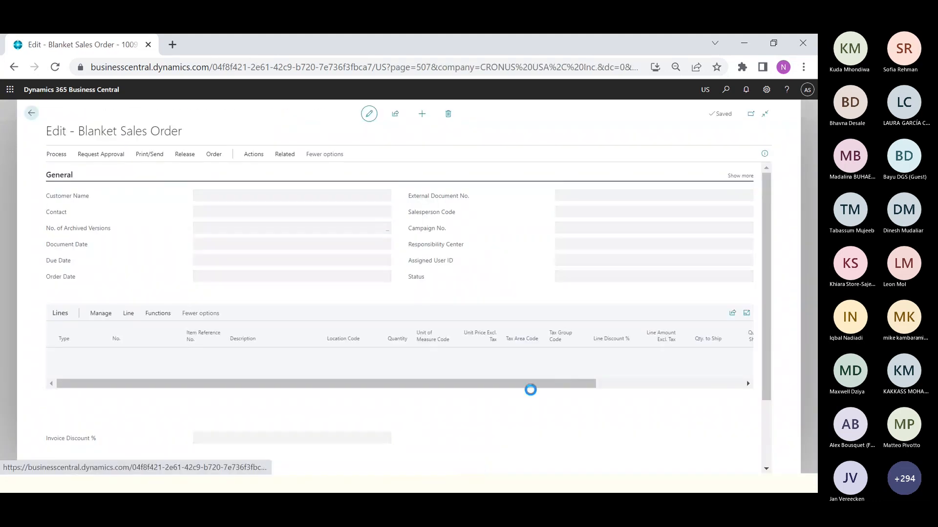
click(649, 410)
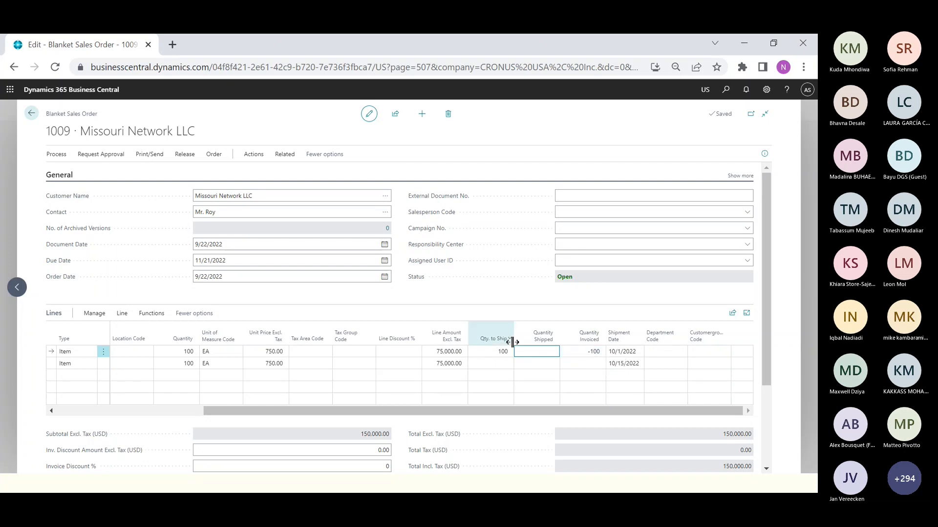
click(496, 351)
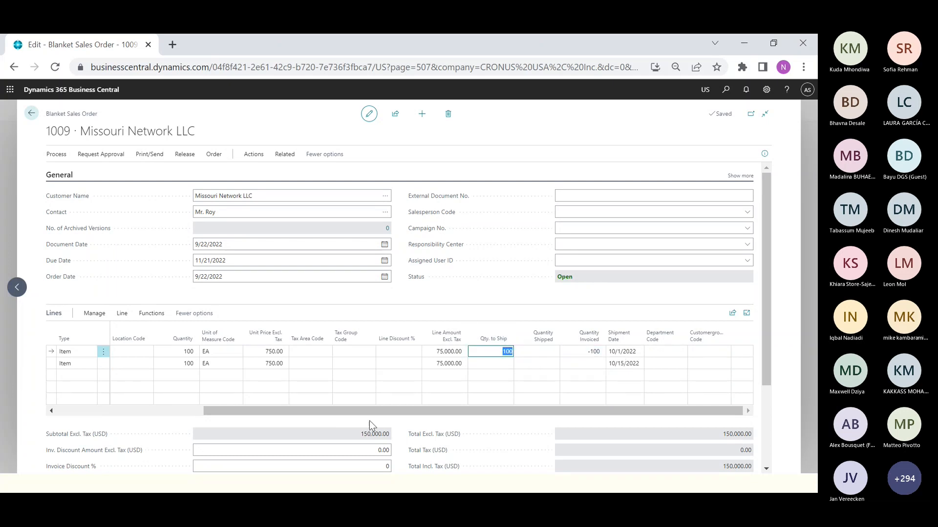
drag(369, 412, 3, 387)
- View the unposted sales order lines linked to the first AS-LAPTOP 200 blanket line and close the list
click(122, 313)
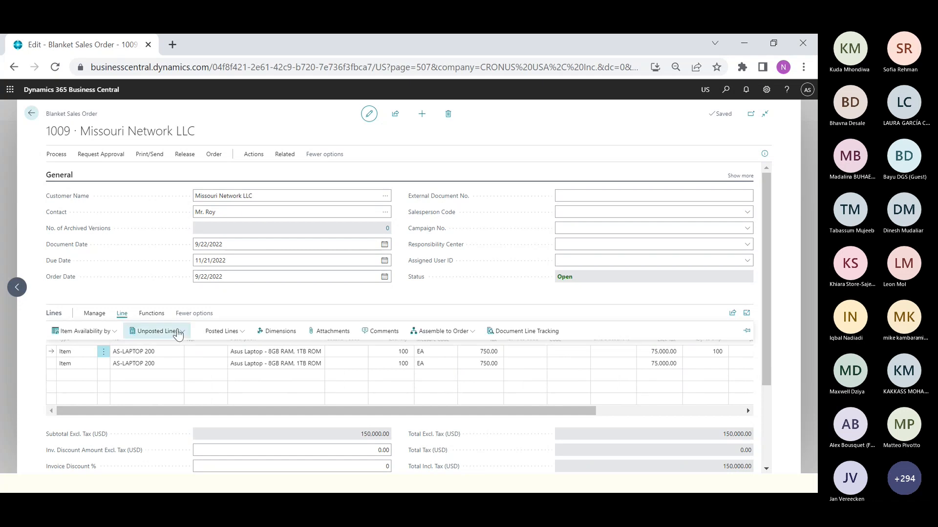
click(164, 331)
click(173, 348)
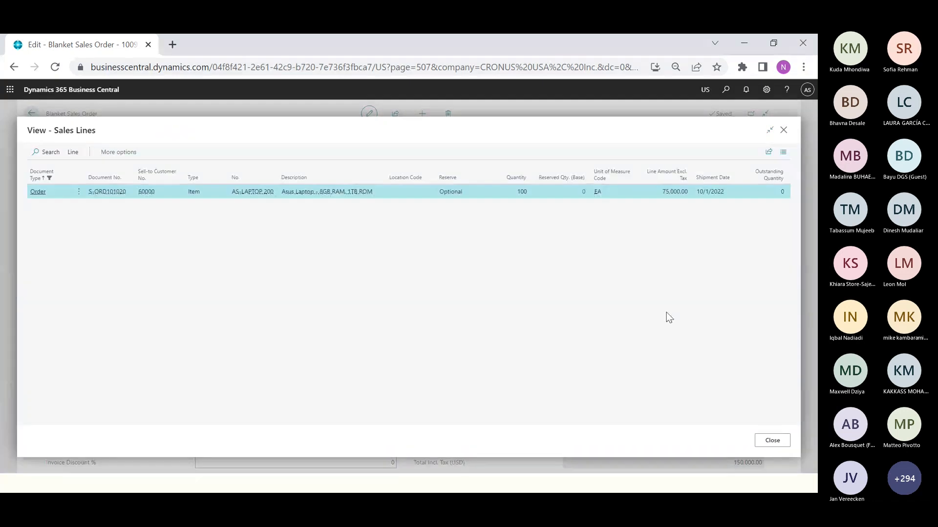
key(Escape)
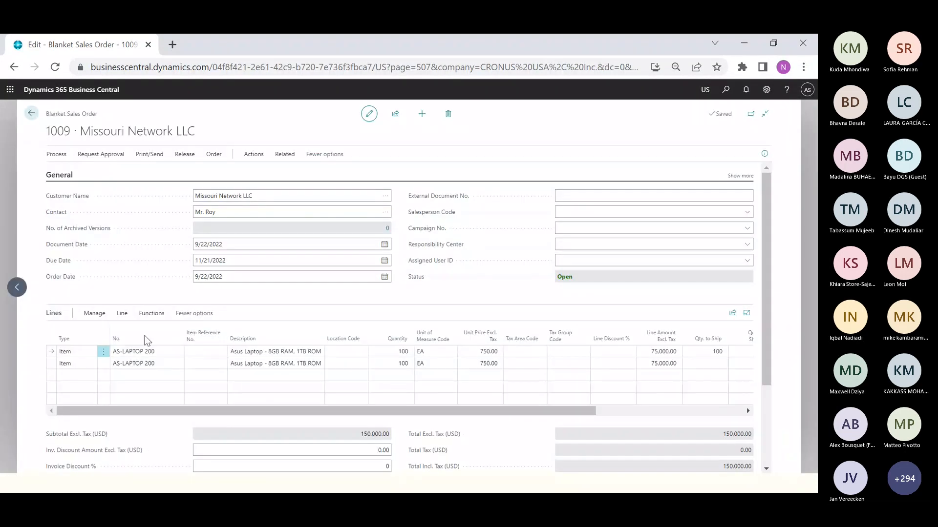
- Review the posted return receipt lines for the first blanket line, open the related return receipt, and return to the blanket order
click(132, 314)
click(229, 332)
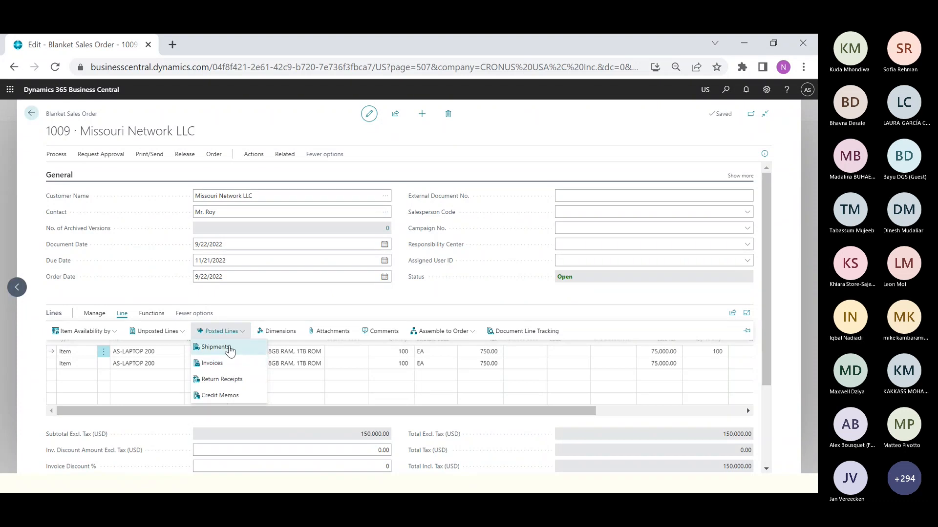
click(227, 380)
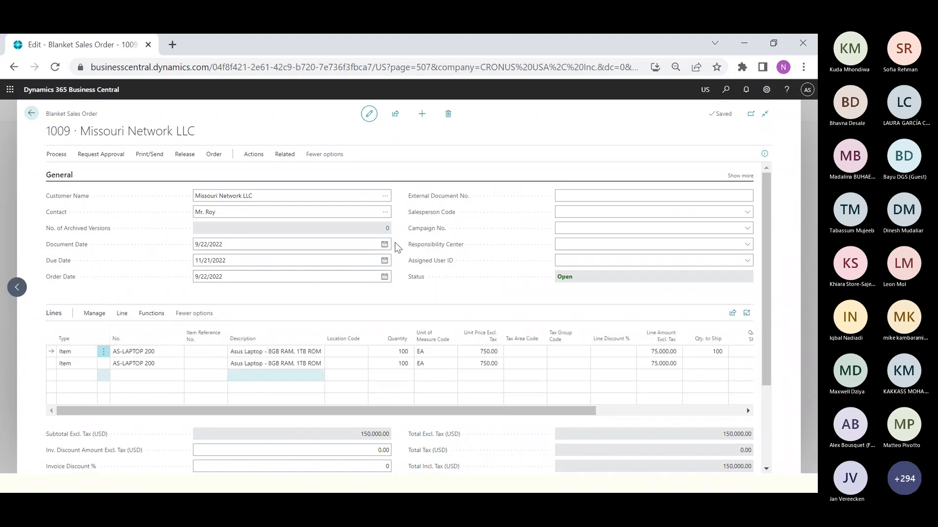
click(77, 152)
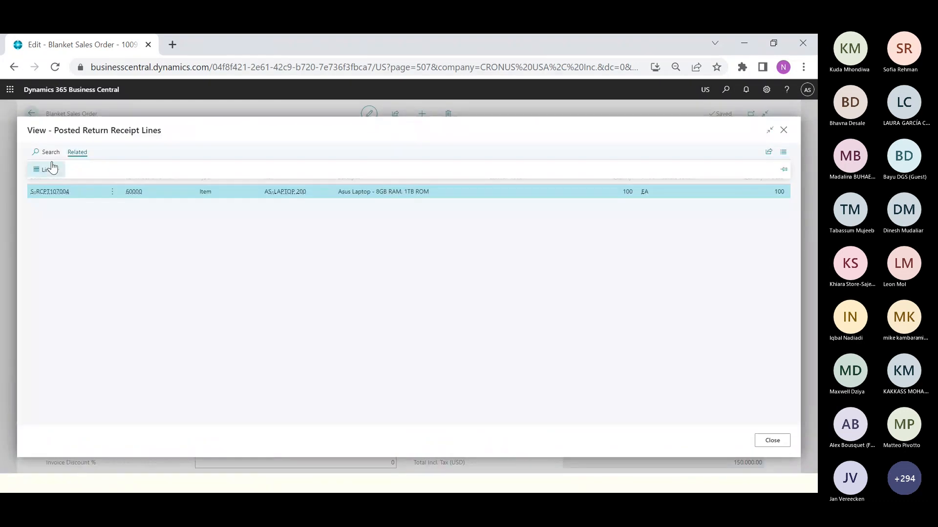
click(47, 169)
click(61, 188)
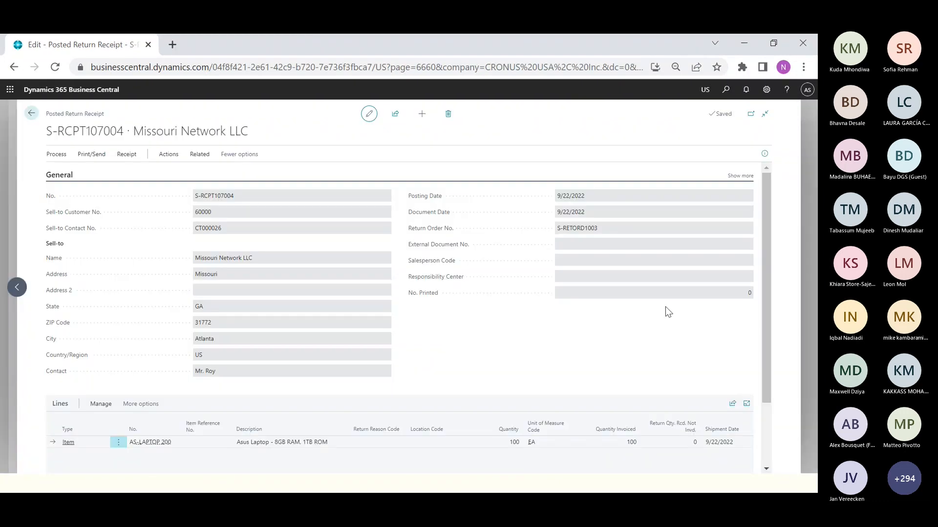
drag(765, 324, 769, 421)
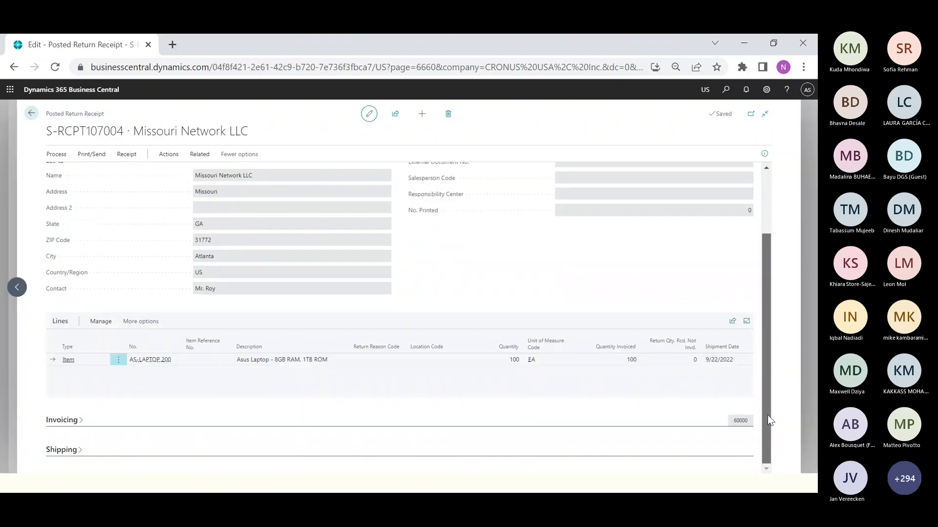
click(3, 200)
click(772, 442)
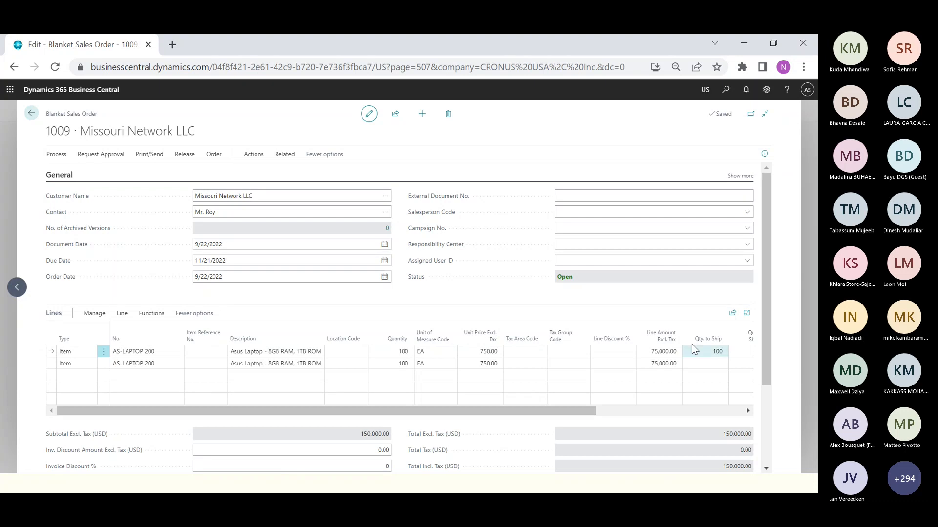
- Create a sales order from the blanket order with 100 laptops to ship on the 10/1/2022 line
drag(547, 410, 696, 410)
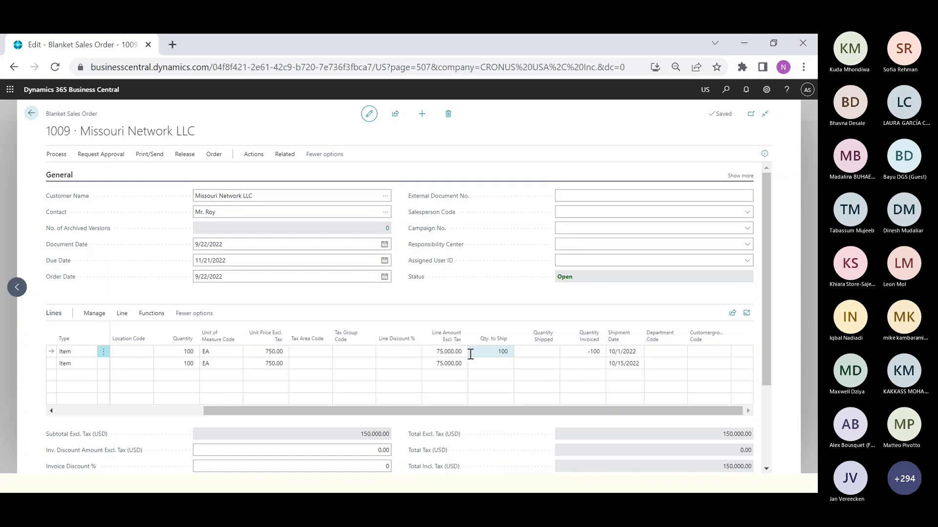
drag(471, 410, 68, 423)
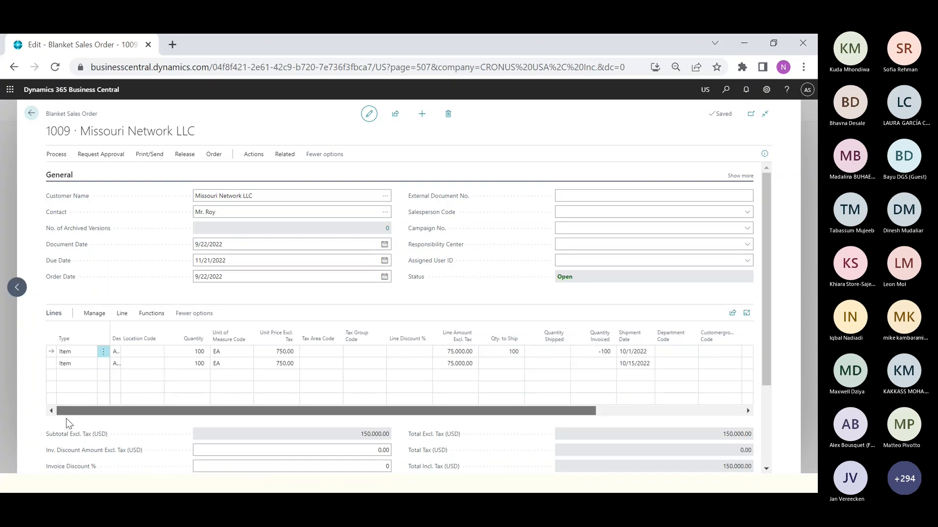
click(56, 154)
click(61, 174)
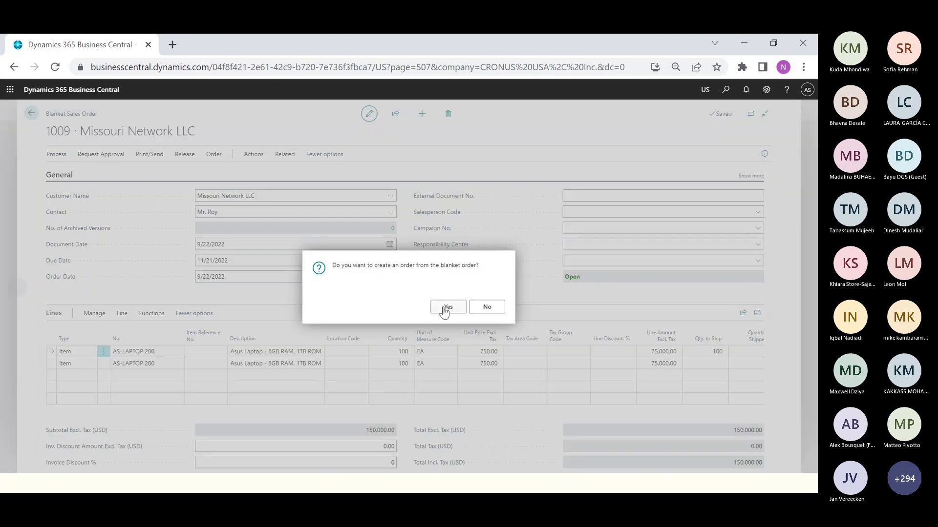
click(447, 310)
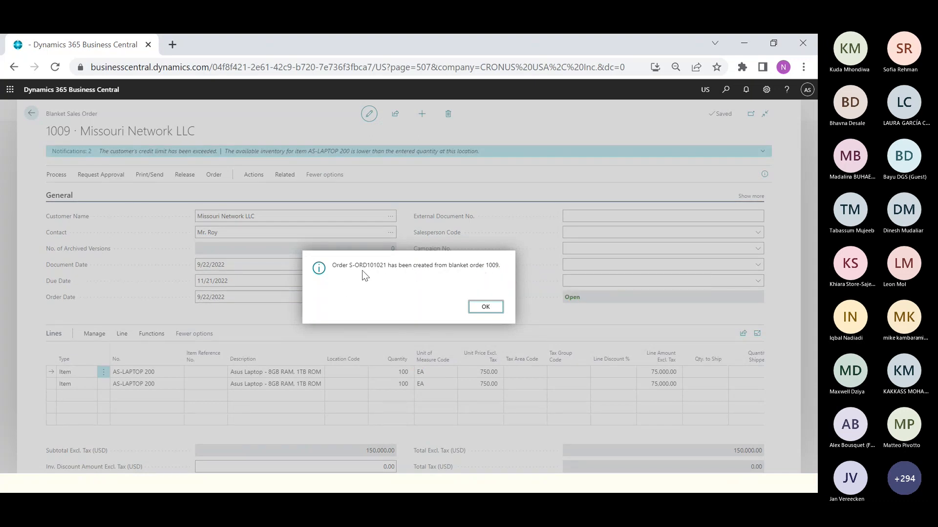
click(485, 306)
- Leave the blanket order and open the newly created Missouri Network LLC sales order from the Sales Orders list
drag(480, 428, 664, 433)
click(4, 229)
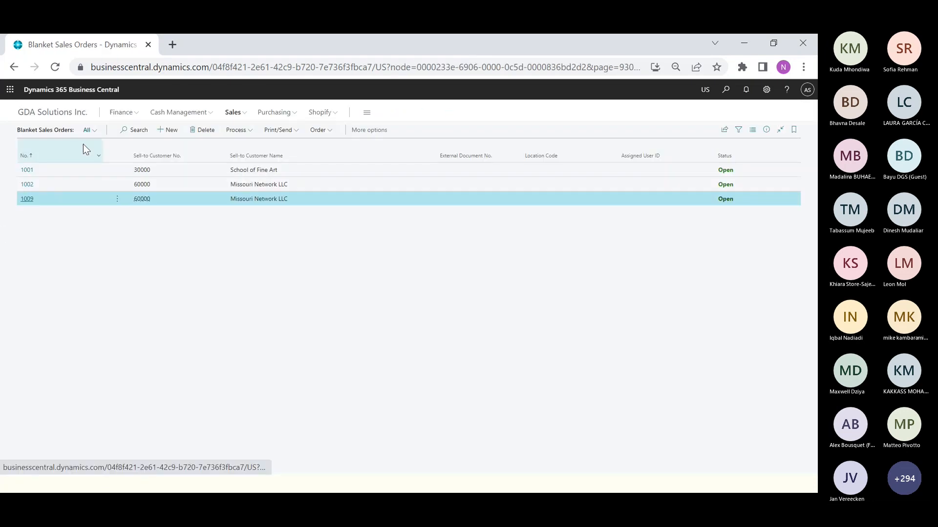
click(236, 117)
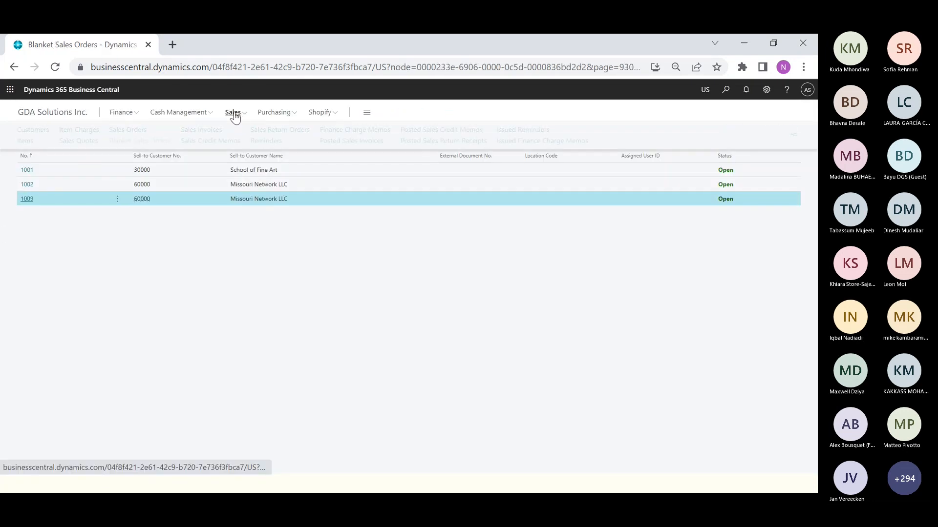
click(124, 131)
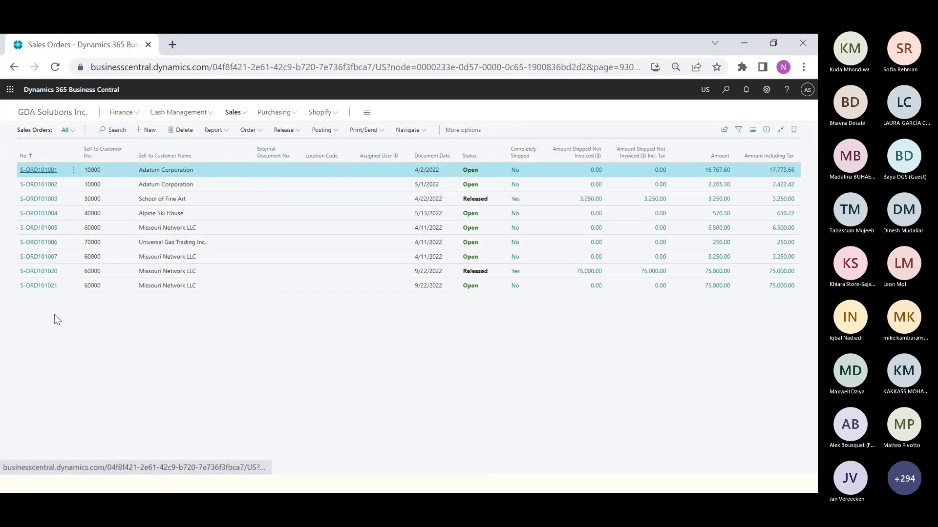
click(48, 288)
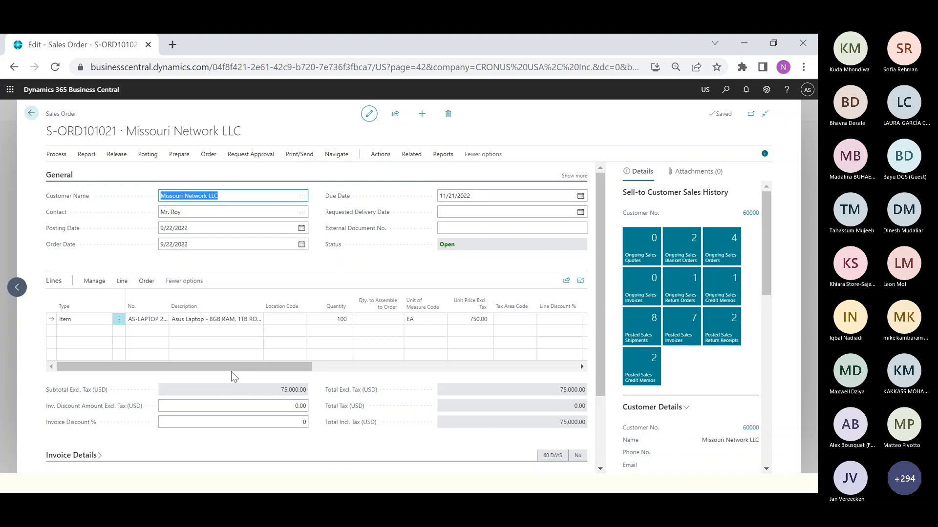
- Review the presentation's "Blanket Sales Order – How to Use" slide, and return from the sales order to the Business Central home page
key(alt+Tab)
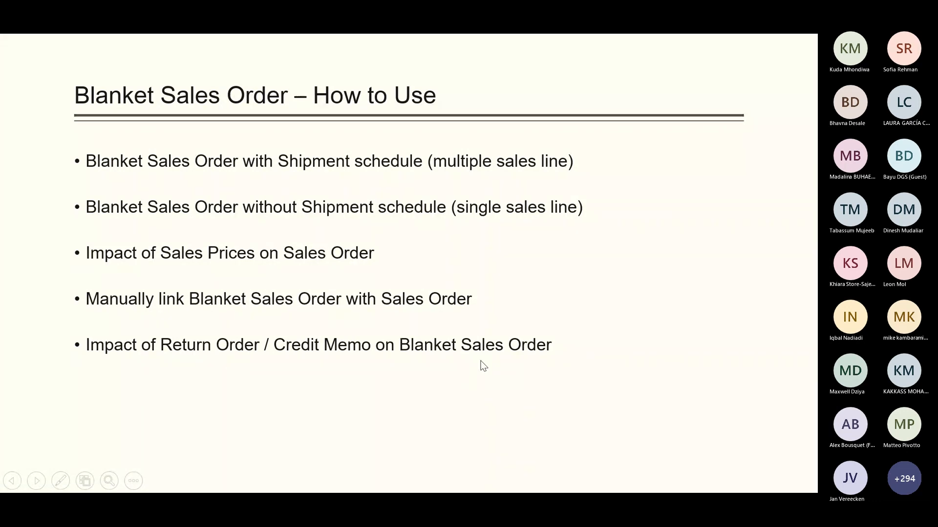
key(alt+Tab)
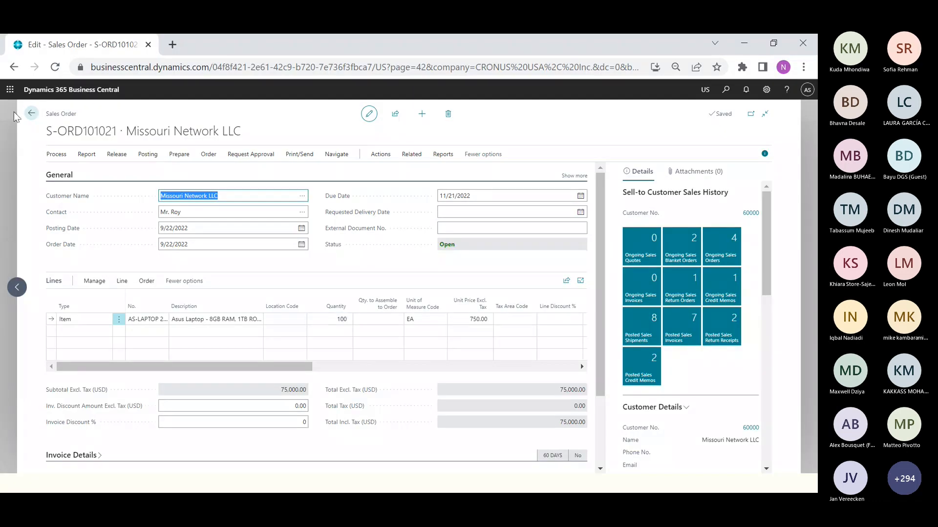
click(31, 114)
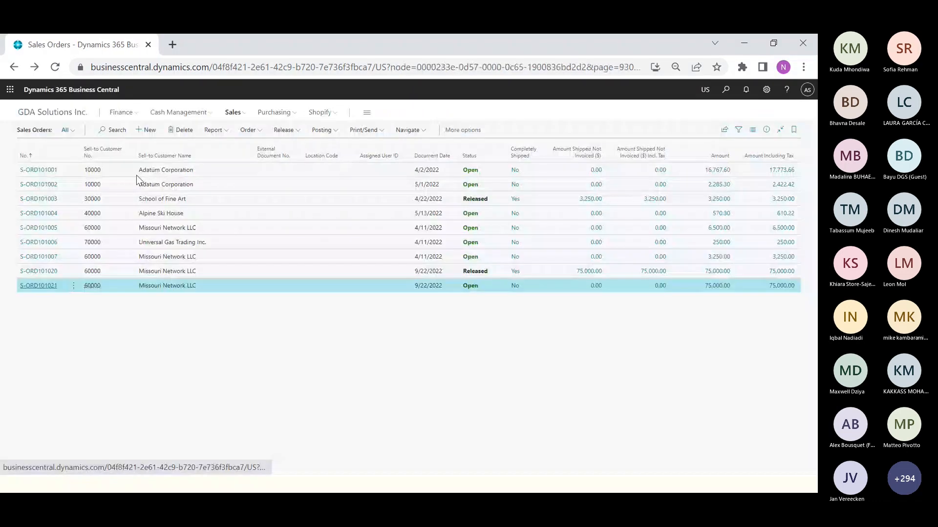
click(75, 116)
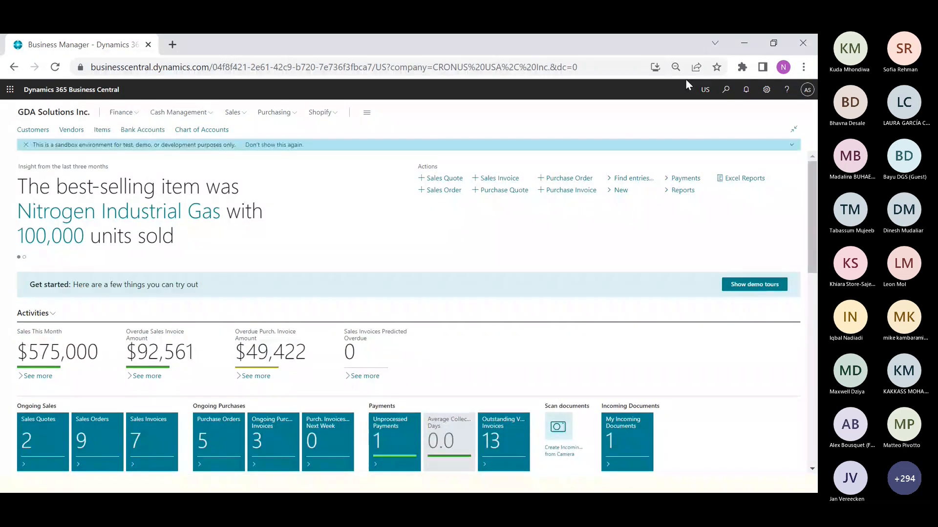
click(725, 91)
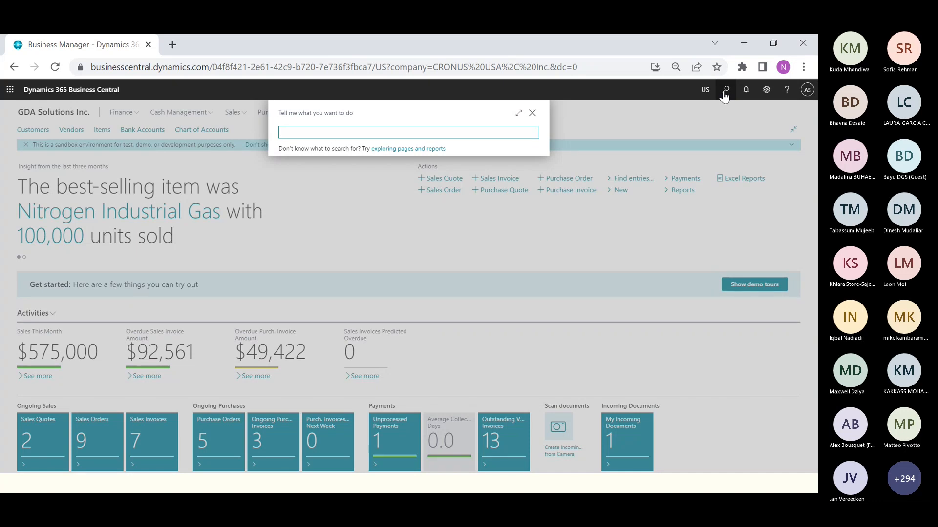
text(blaket)
key(BackSpace)
key(BackSpace)
key(BackSpace)
key(BackSpace)
text(abket)
key(BackSpace)
key(BackSpace)
key(BackSpace)
key(BackSpace)
key(BackSpace)
key(BackSpace)
key(BackSpace)
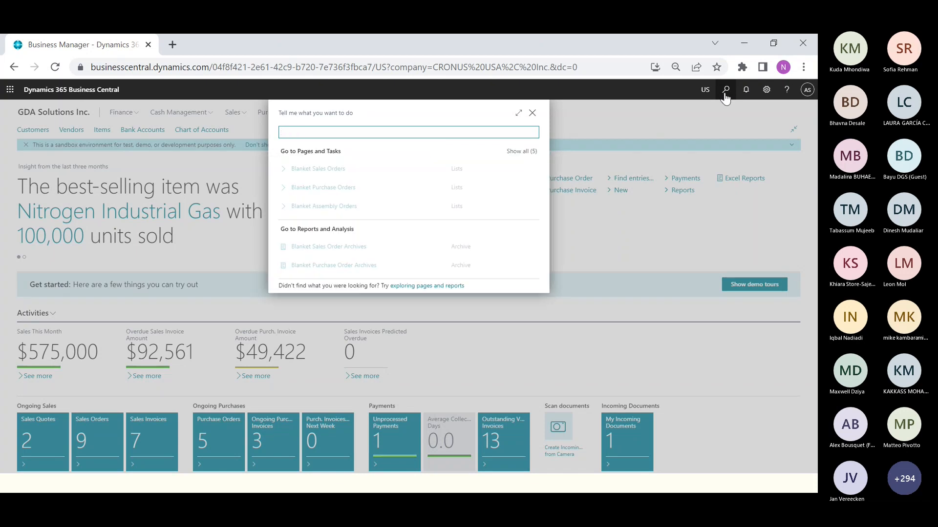
click(242, 121)
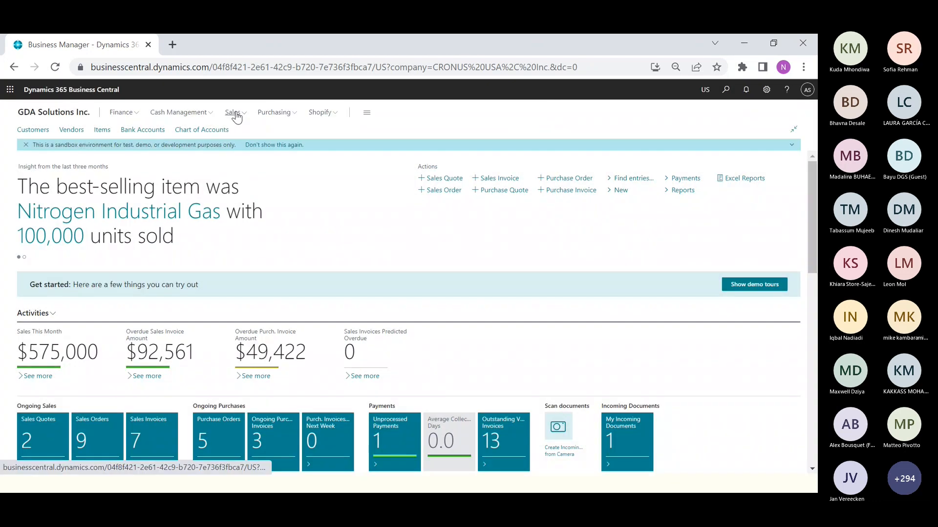
- Create a new blanket sales order for the customer Missouri Network LLC
click(233, 113)
click(141, 142)
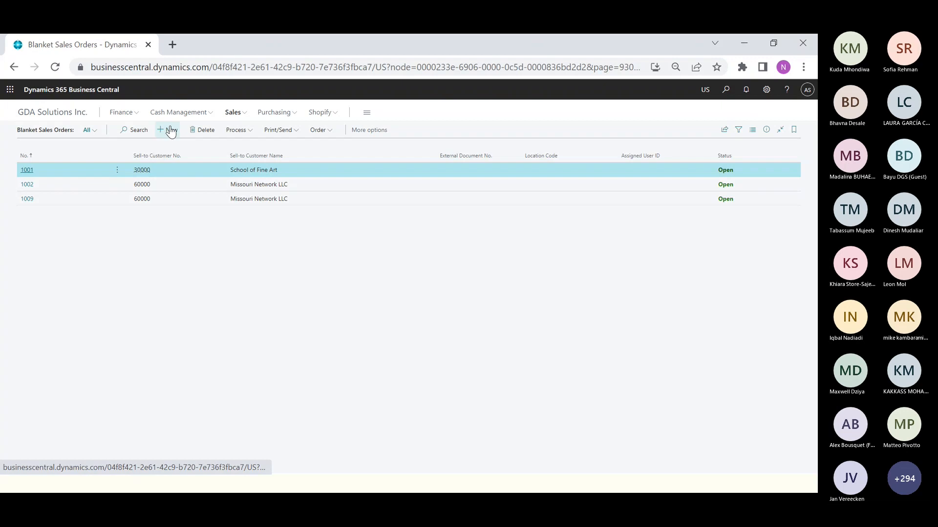
click(170, 131)
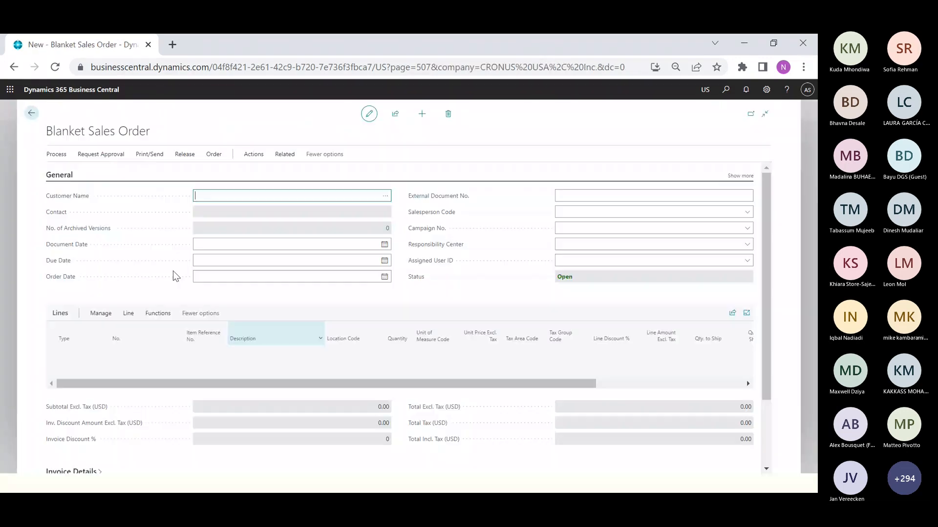
click(383, 197)
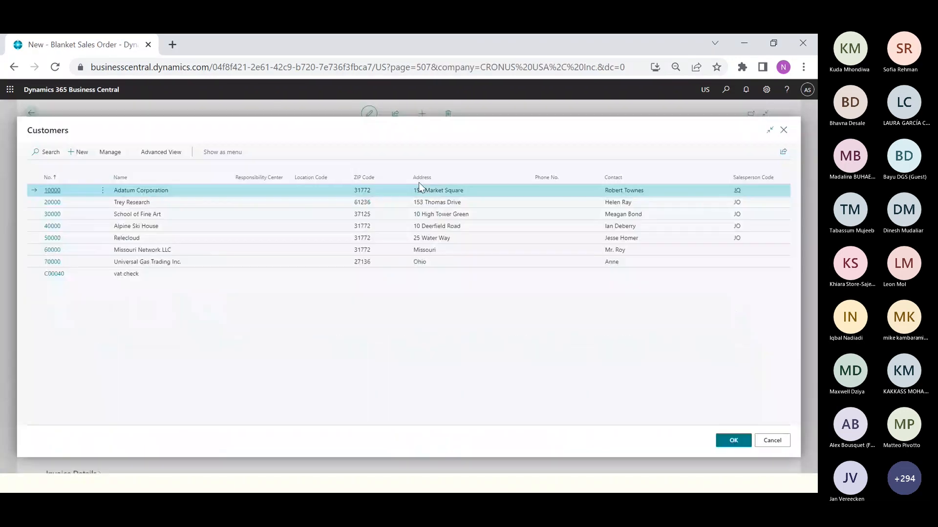
click(146, 251)
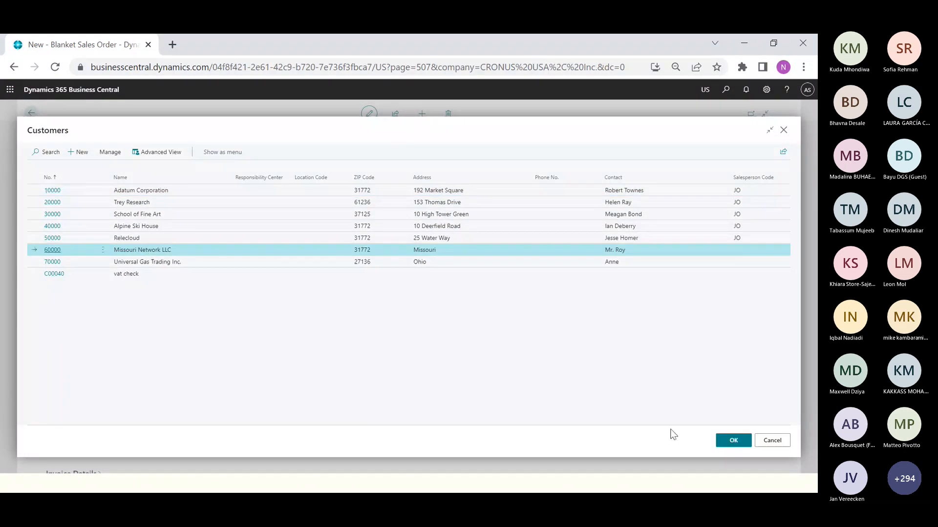
click(732, 442)
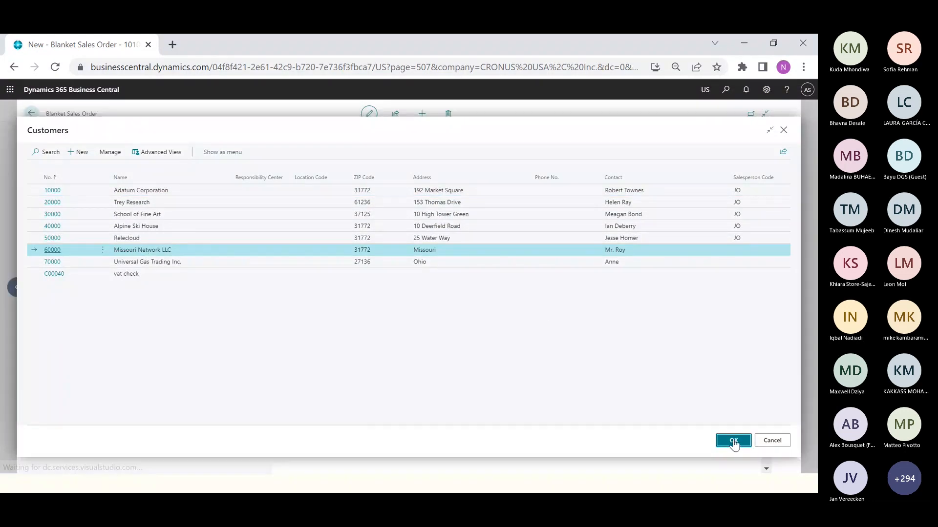
- Add an item line for the Asus laptop AS-LAPTOP 200 with a quantity of 1,000 to the blanket sales order
click(127, 370)
text(laptop)
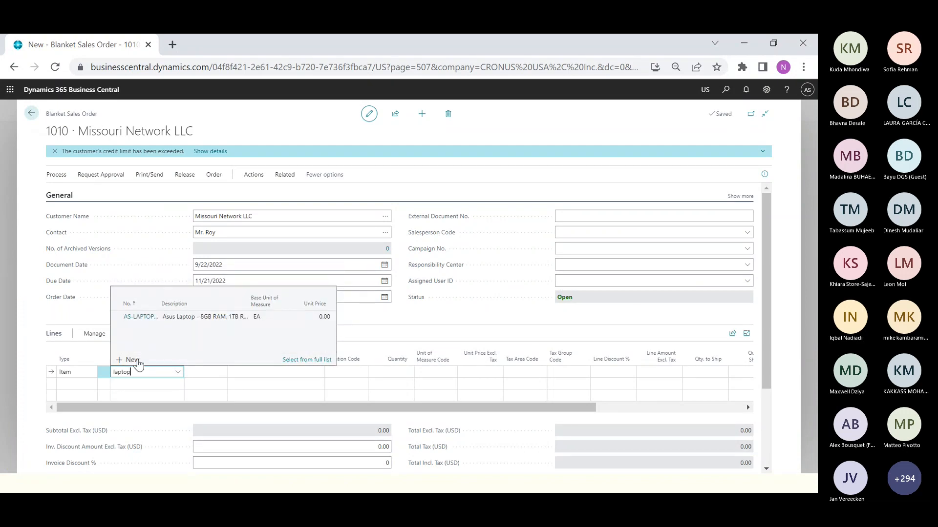
click(200, 317)
key(Tab)
key(Tab)
key(Tab)
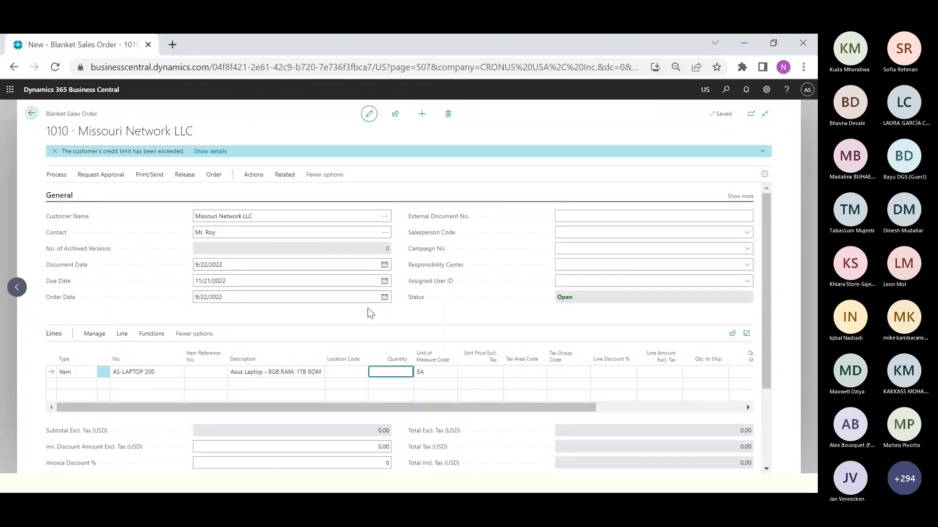
text(1000)
key(Tab)
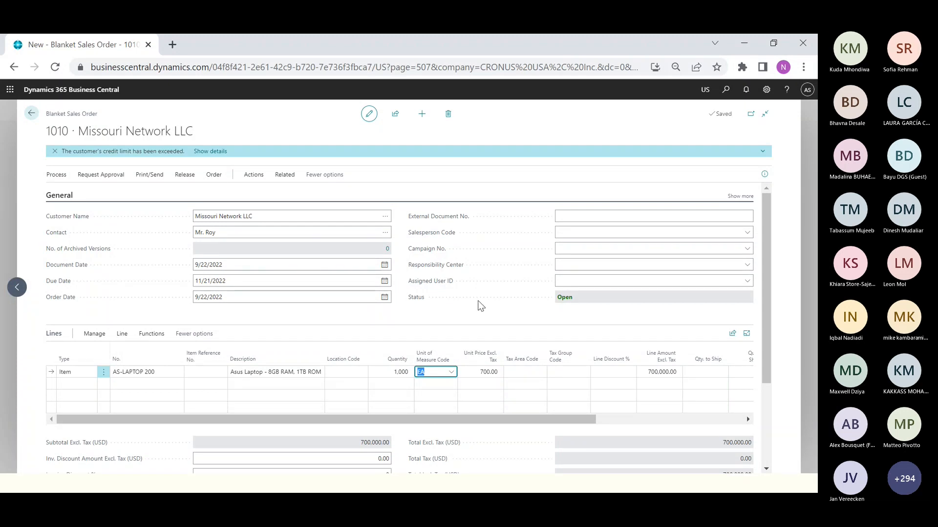
key(Tab)
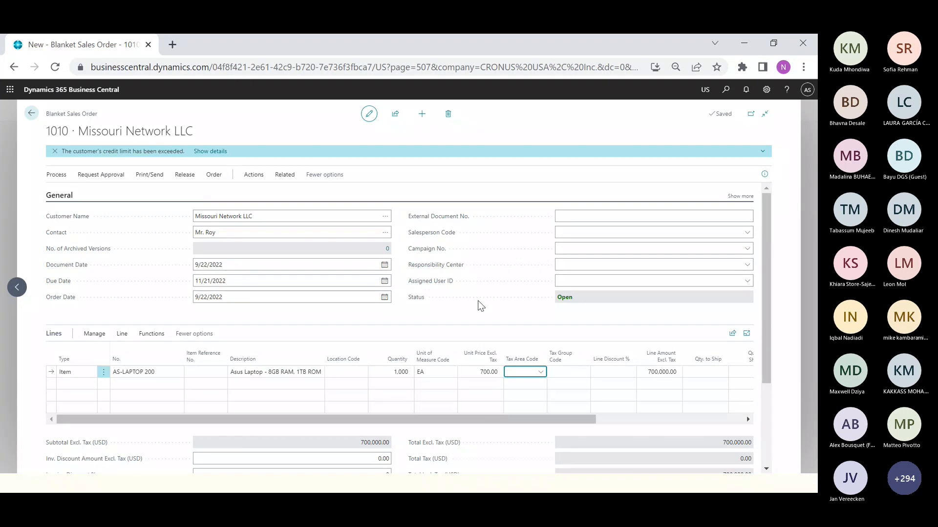
- Set the laptop line's quantity to ship to 50 and check the line's quantity and shipment columns
drag(495, 424, 549, 424)
click(620, 374)
text(50)
key(Tab)
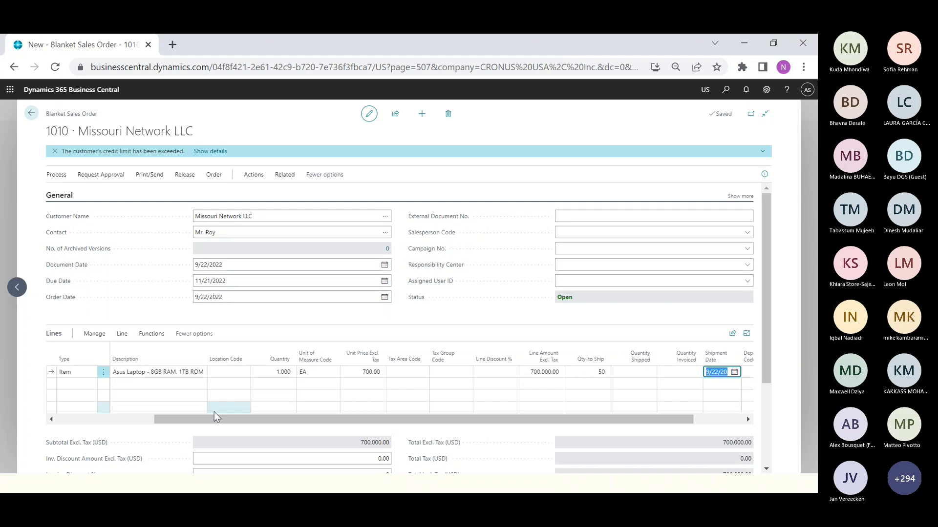
drag(224, 421, 117, 421)
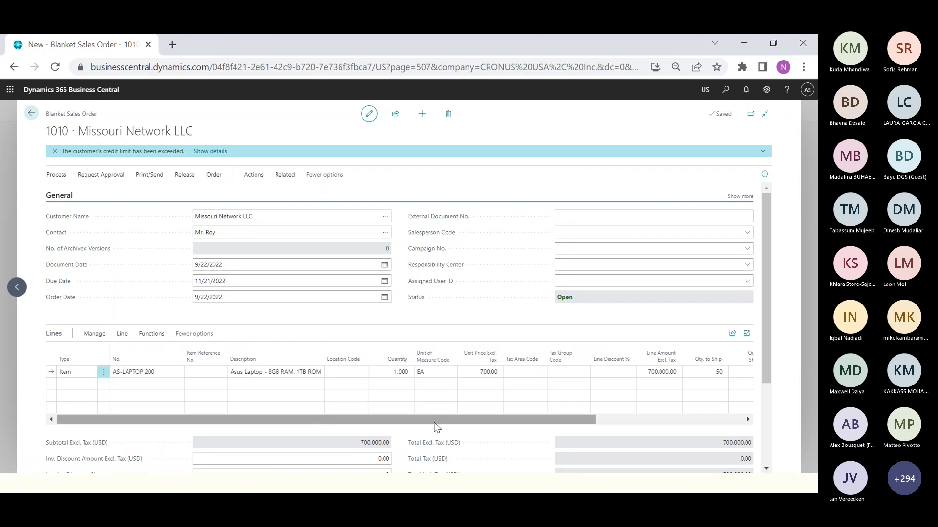
scroll(715, 424, right, 5)
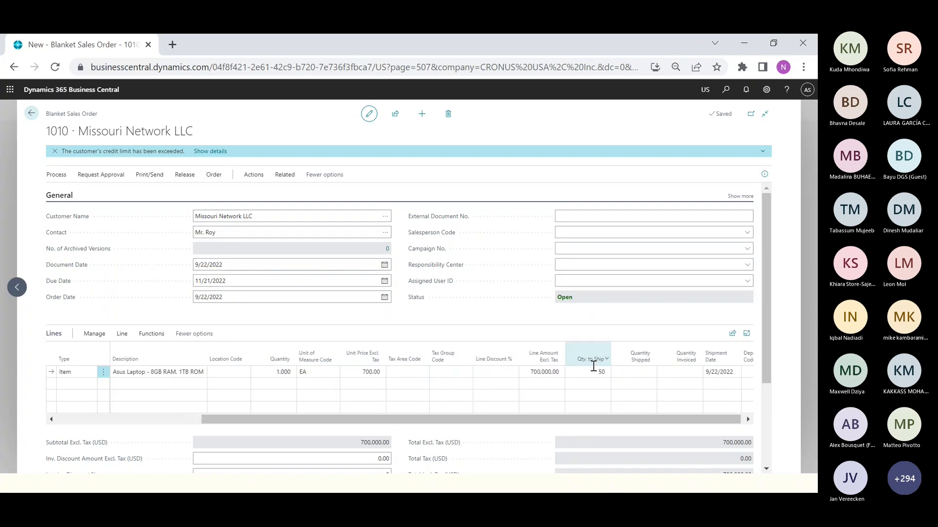
click(599, 372)
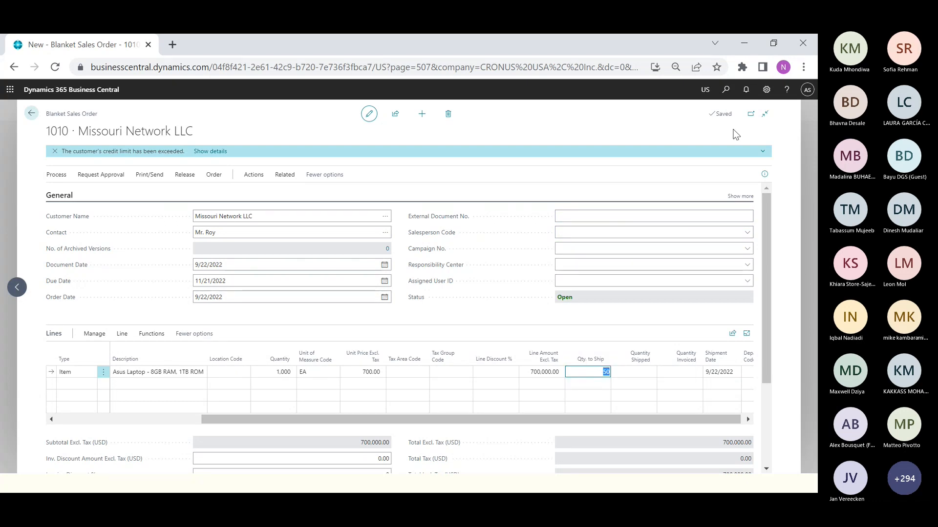
- Check the Default Quantity to Ship options in Sales & Receivables Setup, and return to the blanket sales order
click(727, 92)
text(sales & rece)
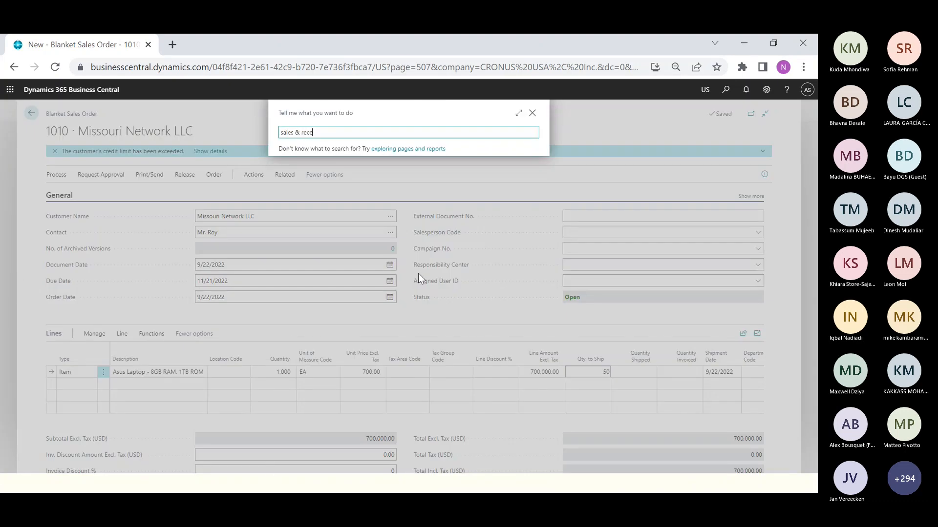
click(334, 178)
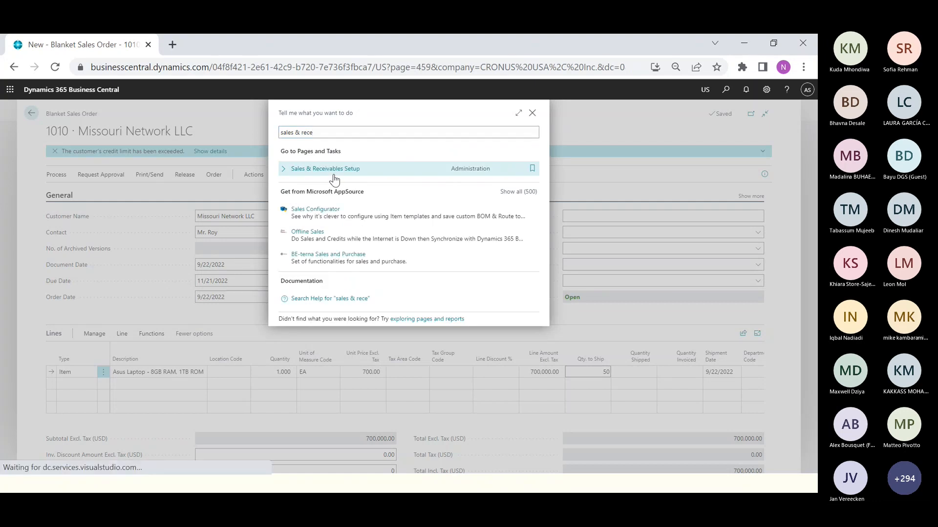
scroll(327, 383, down, 5)
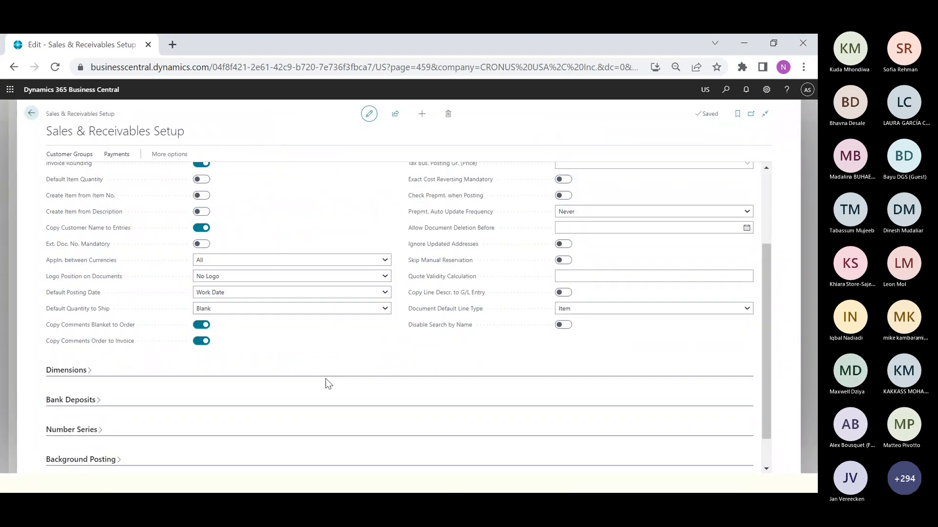
mouse_move(74, 315)
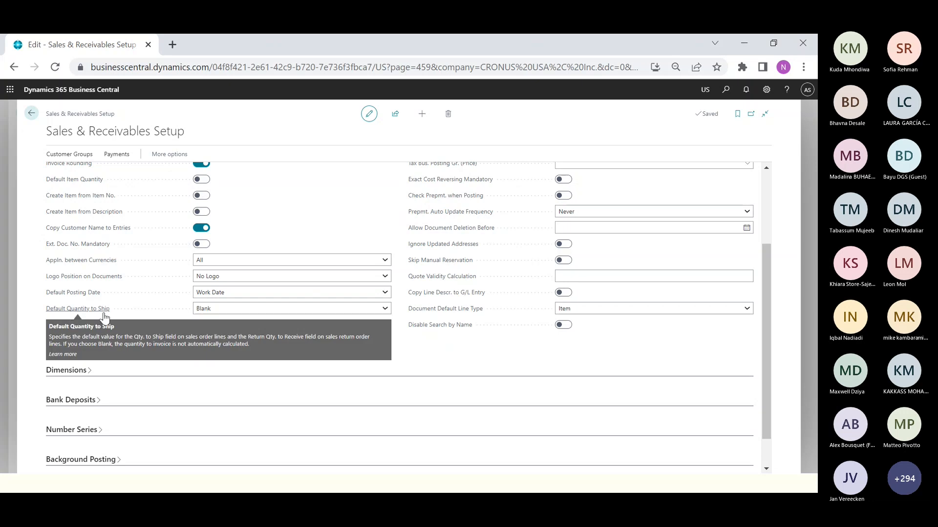
click(221, 310)
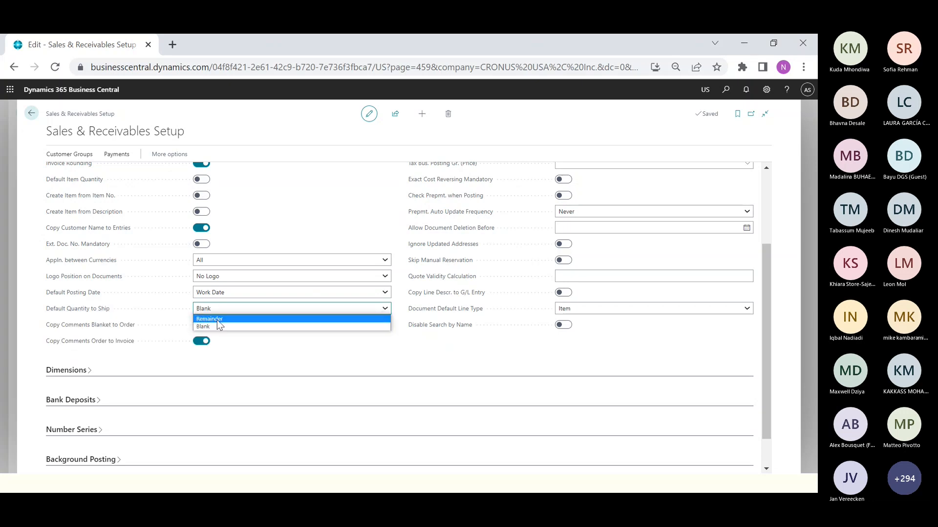
click(257, 356)
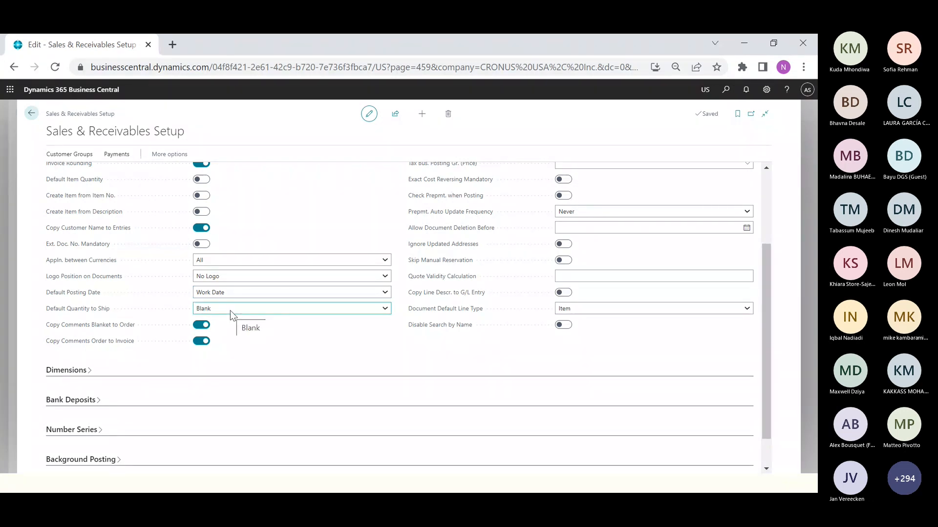
click(8, 234)
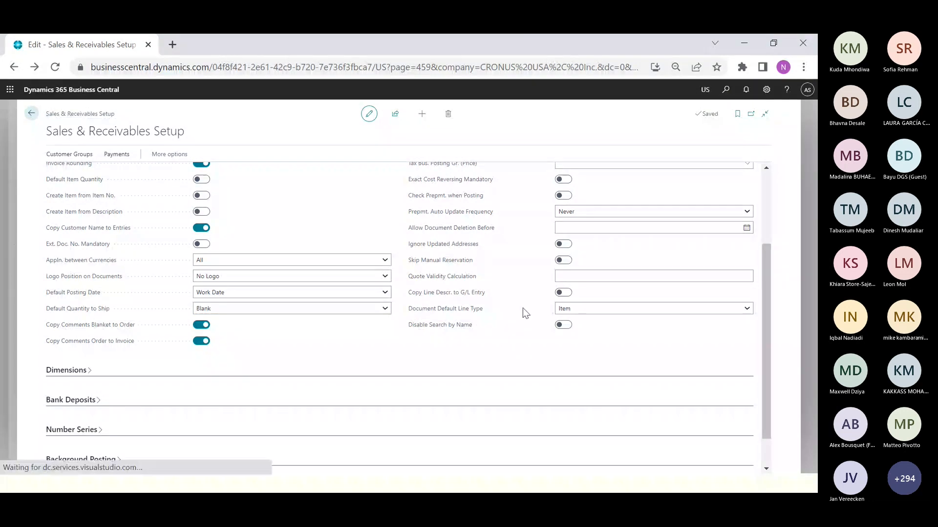
- Create a sales order from the blanket order for the 50 laptops to ship
click(703, 371)
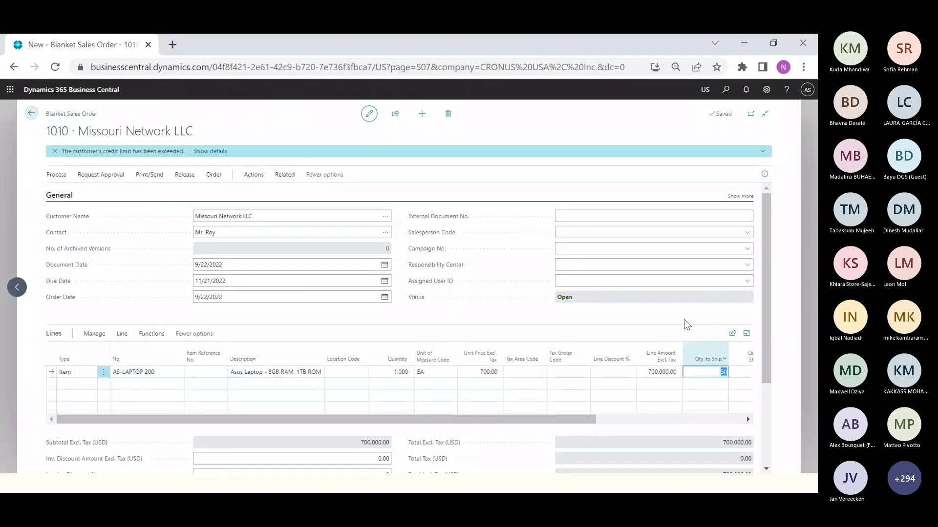
click(691, 372)
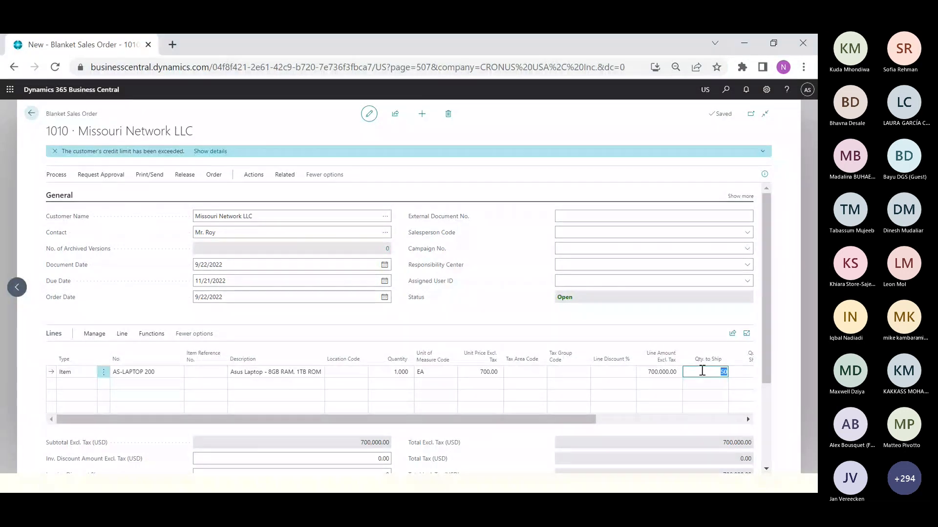
click(56, 175)
click(57, 192)
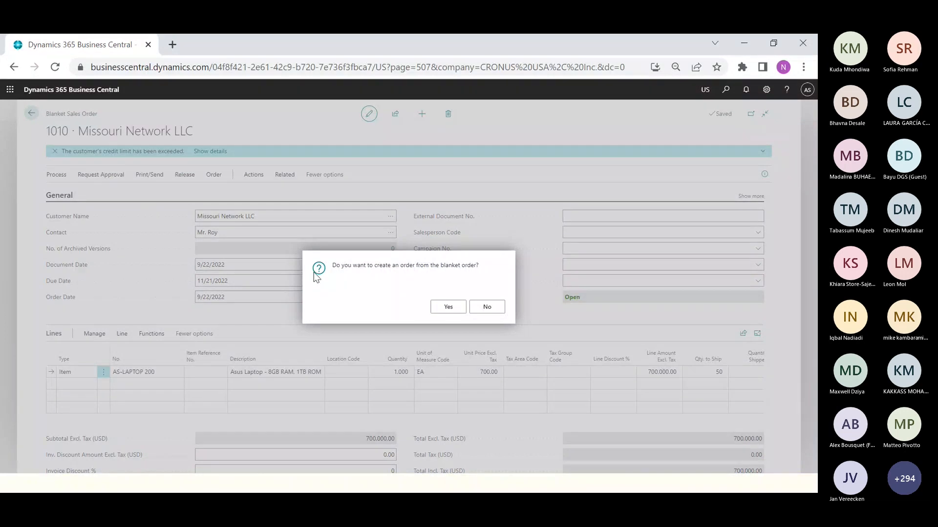
click(448, 308)
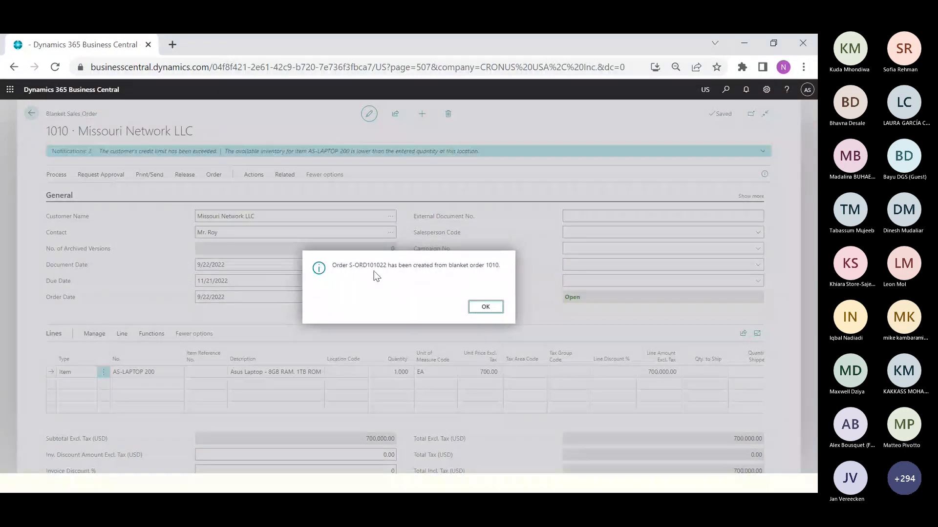
key(Return)
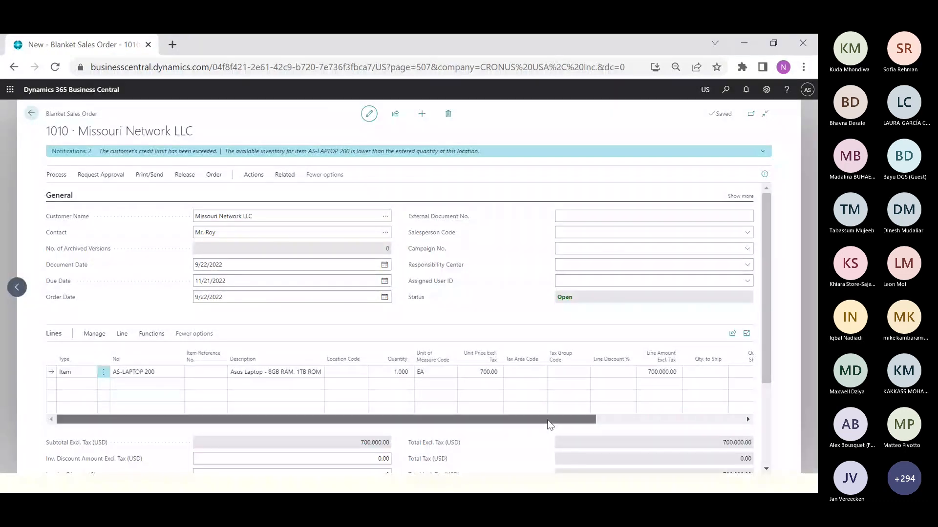
- Check the blanket line's quantity to ship, and open the new sales order from the line's related unposted order lines
drag(548, 421, 601, 412)
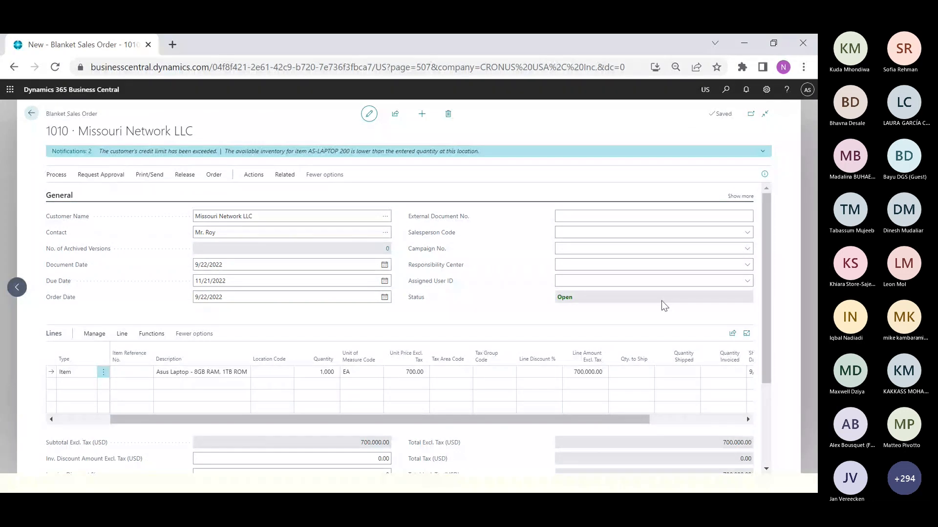
click(640, 372)
click(469, 323)
click(122, 334)
click(155, 352)
click(160, 371)
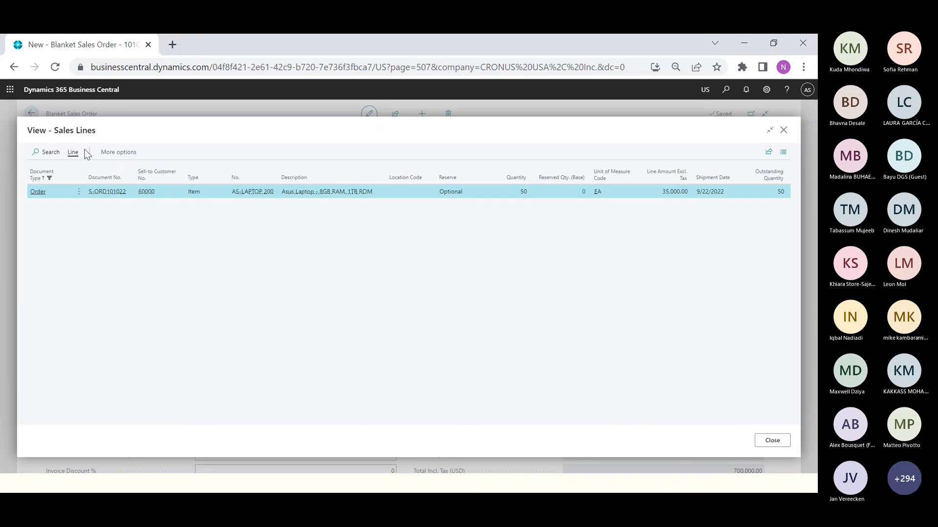
click(40, 191)
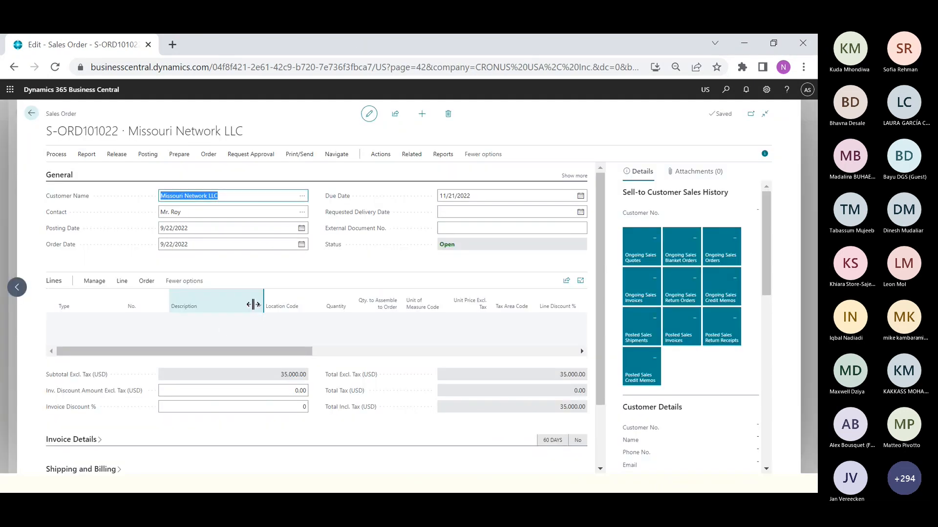
- Try to post the sales order with the Ship and Invoice option
drag(523, 366, 107, 371)
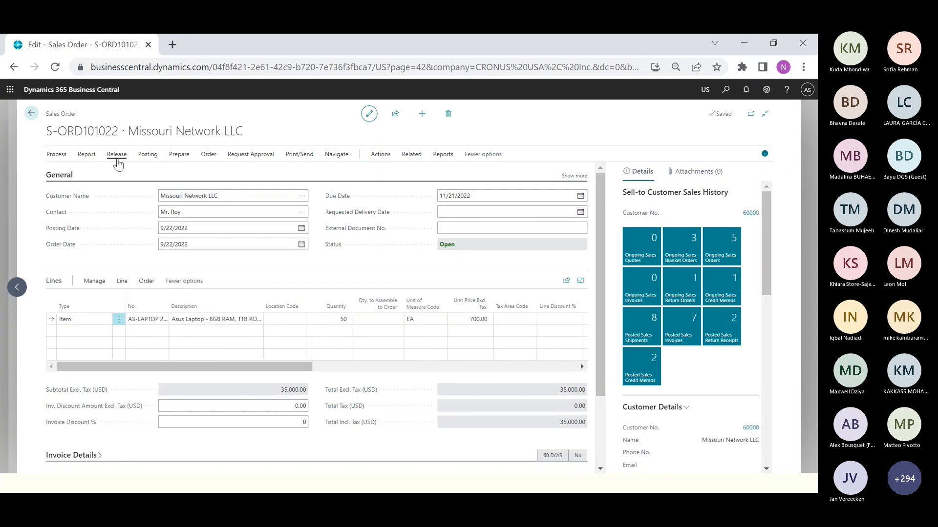
click(147, 154)
click(64, 171)
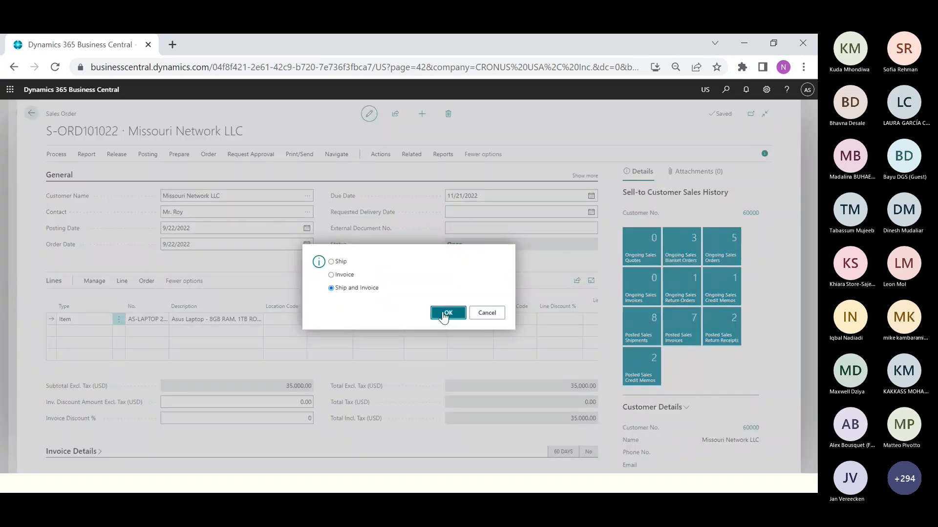
click(445, 313)
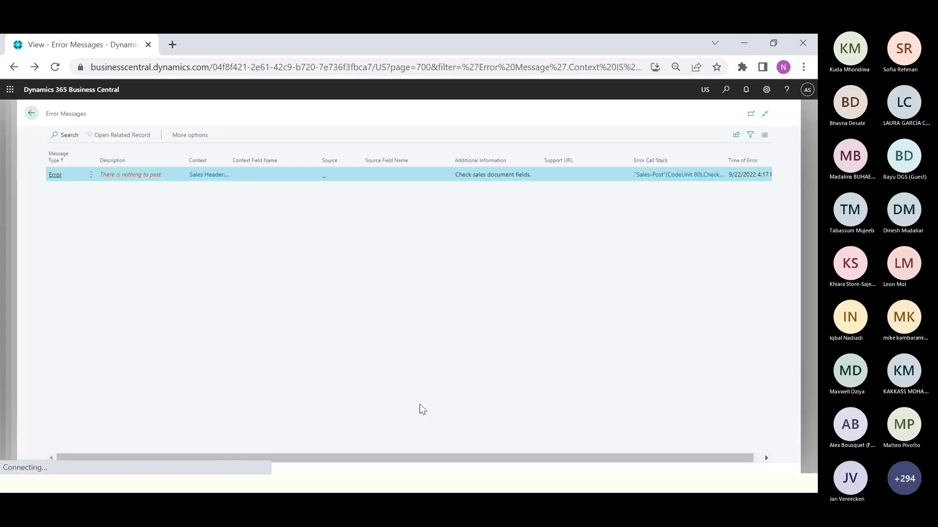
- Set the quantity to ship on the sales order's laptop line to 50
drag(238, 368, 360, 368)
click(430, 320)
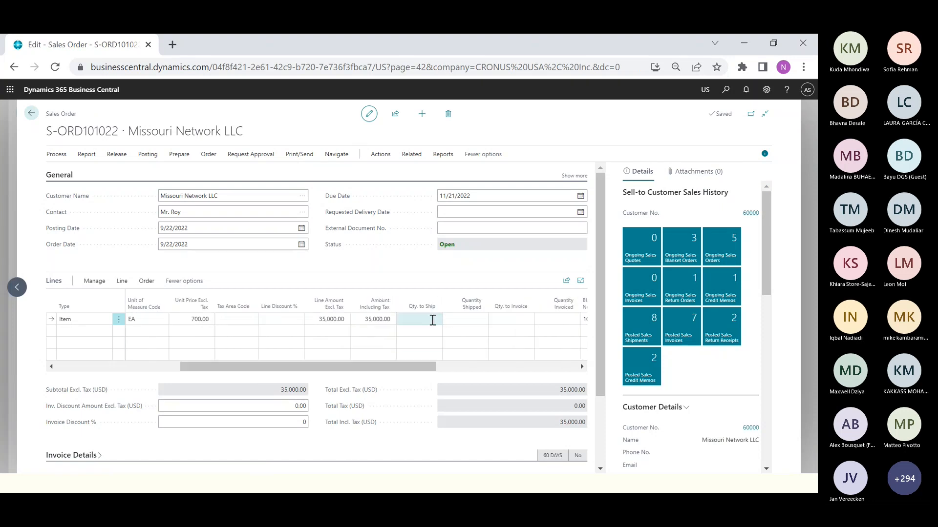
text(50)
key(Tab)
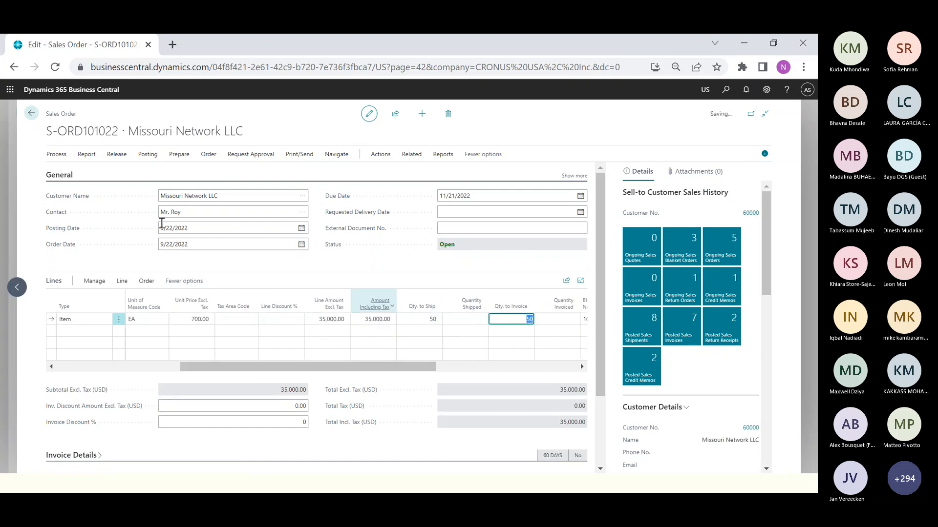
- Post the sales order with Ship and Invoice, and close the related sales lines to return to the blanket order
click(147, 154)
click(69, 174)
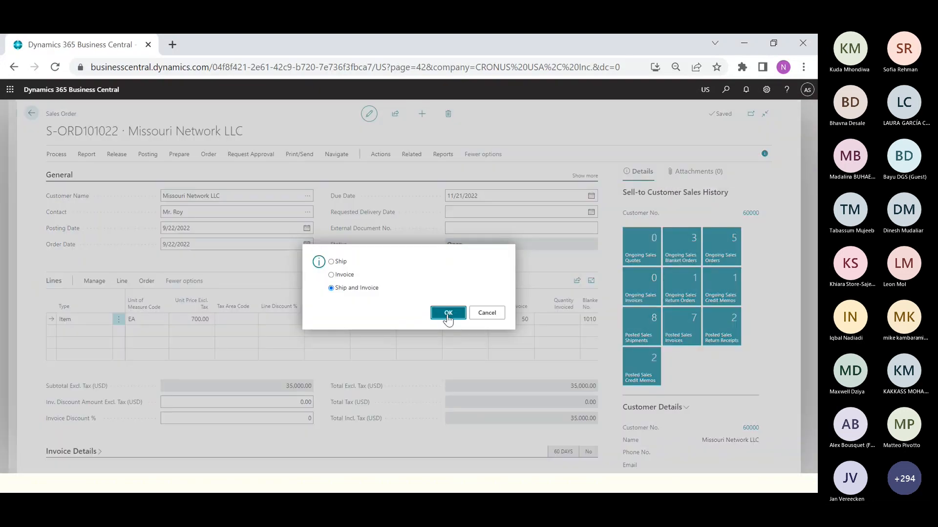
click(447, 314)
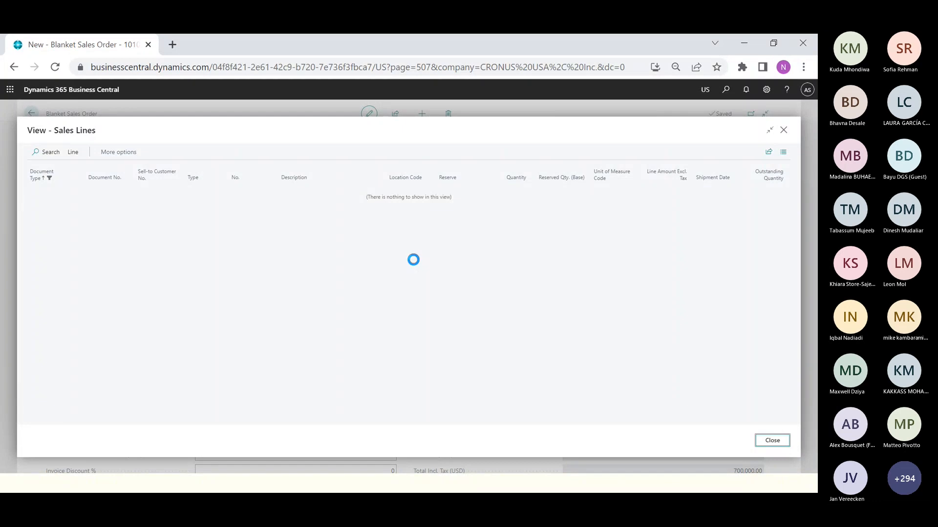
key(Escape)
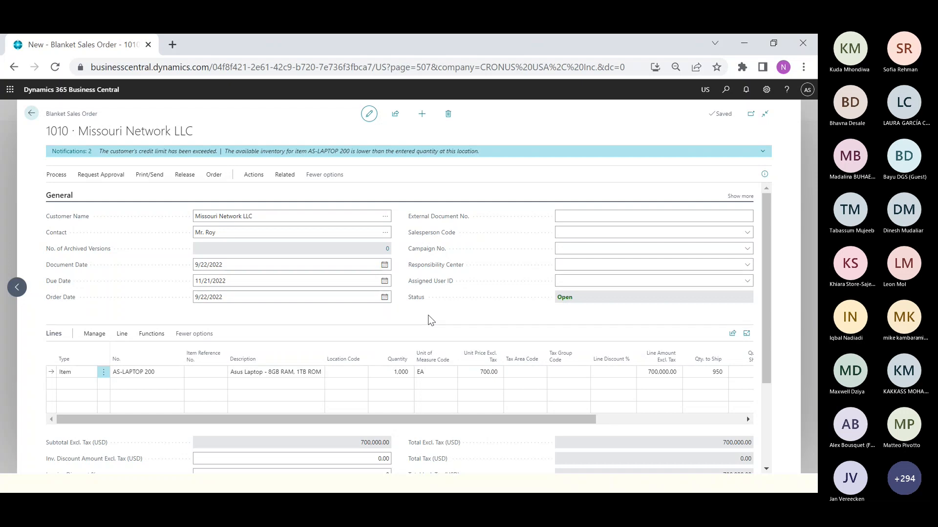
- Switch to the presentation and advance to the "What will not Impact" slide
key(alt+Tab)
key(Left)
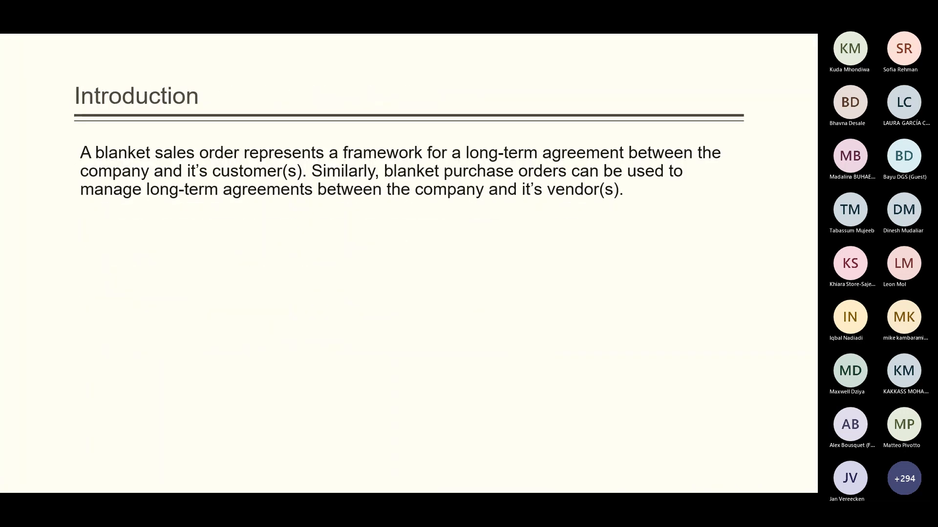
key(Right)
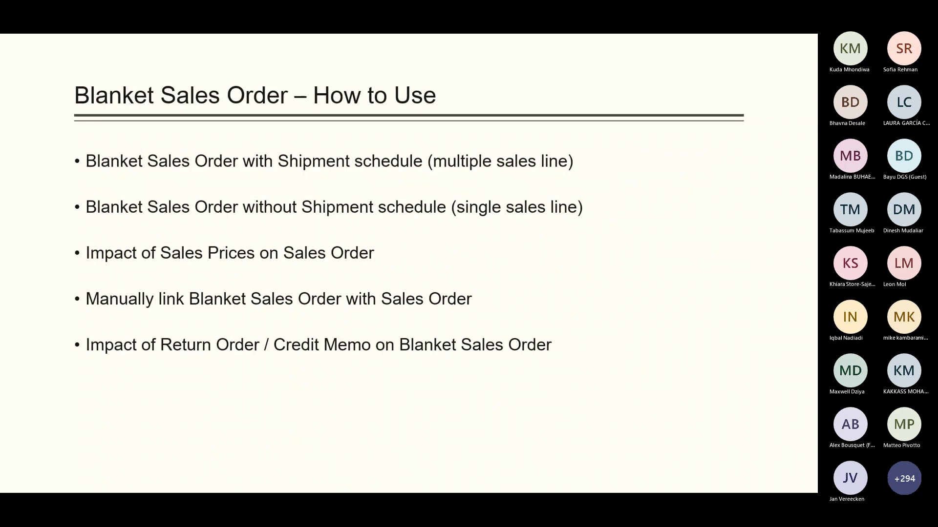
key(Right)
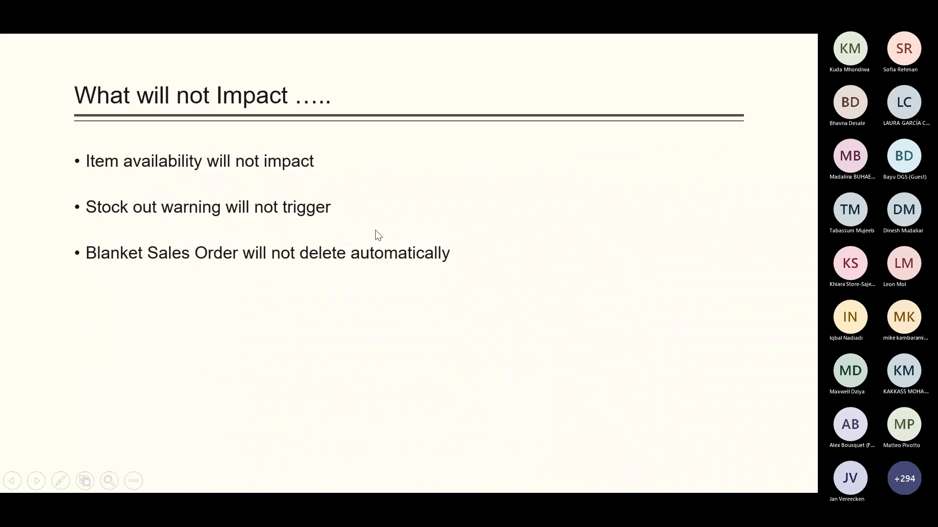